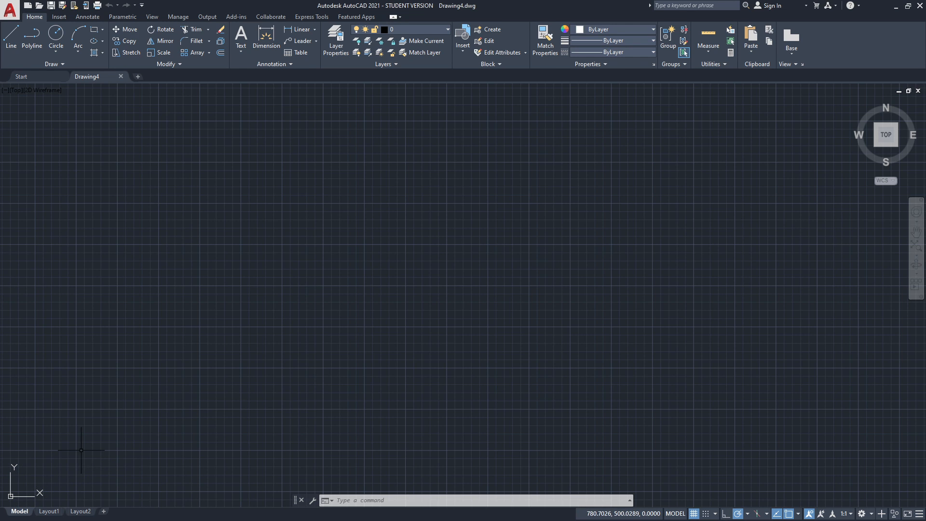
Pan the drawing origin toward the middle of the view and add the Coordinates read-out to the status bar.
{"action": "mouse_move", "coordinate": [76, 450]}
{"action": "middle_mouse_down"}
{"action": "mouse_move", "coordinate": [224, 362]}
{"action": "mouse_move", "coordinate": [494, 256]}
{"action": "mouse_move", "coordinate": [604, 233]}
{"action": "middle_mouse_up"}
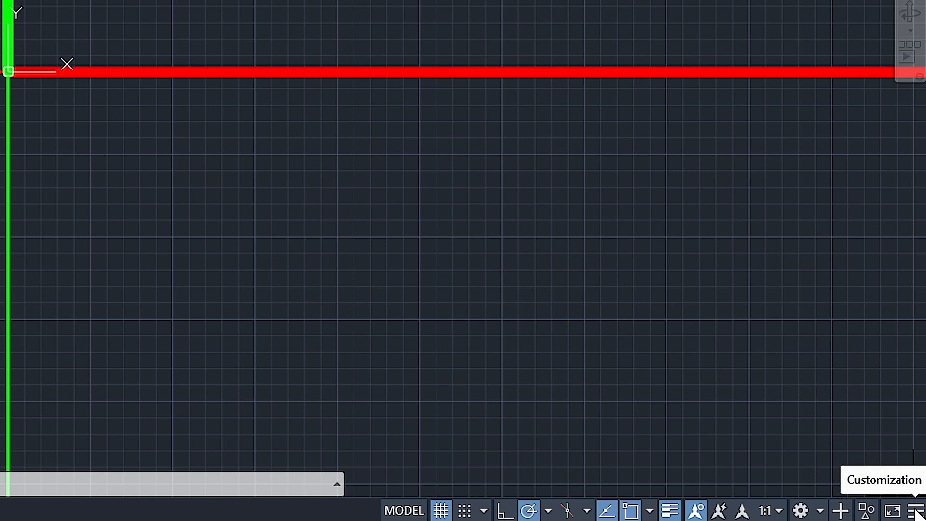
{"action": "left_click", "coordinate": [916, 510]}
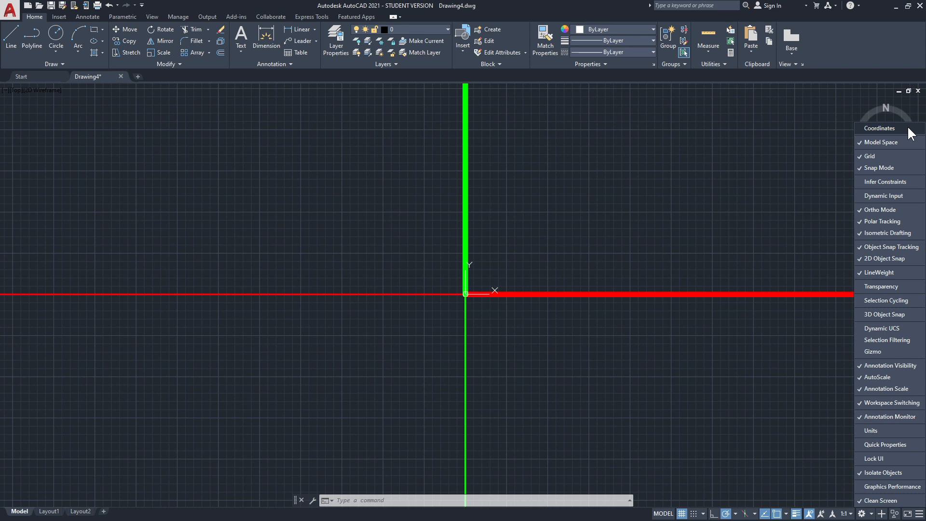
{"action": "left_click", "coordinate": [907, 125]}
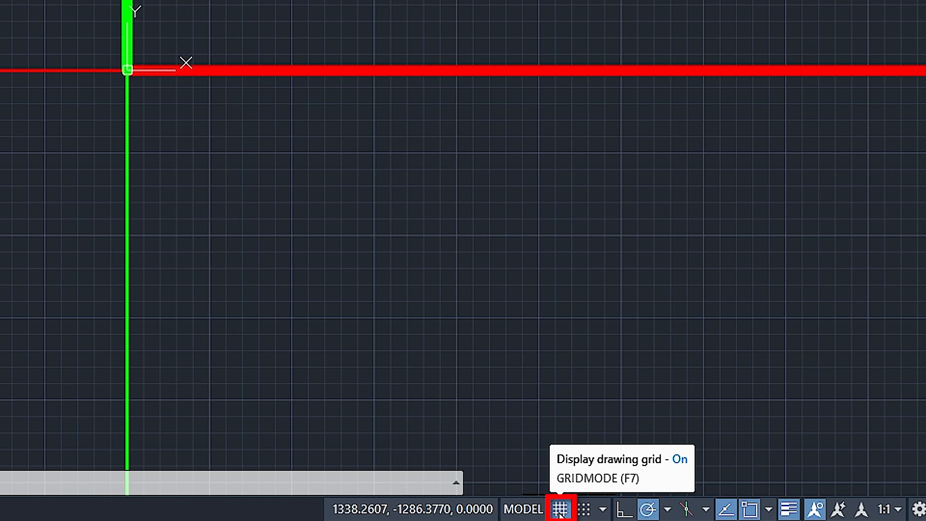
Review the grid X spacing in the drafting settings, keeping the existing values.
{"action": "right_click", "coordinate": [560, 513]}
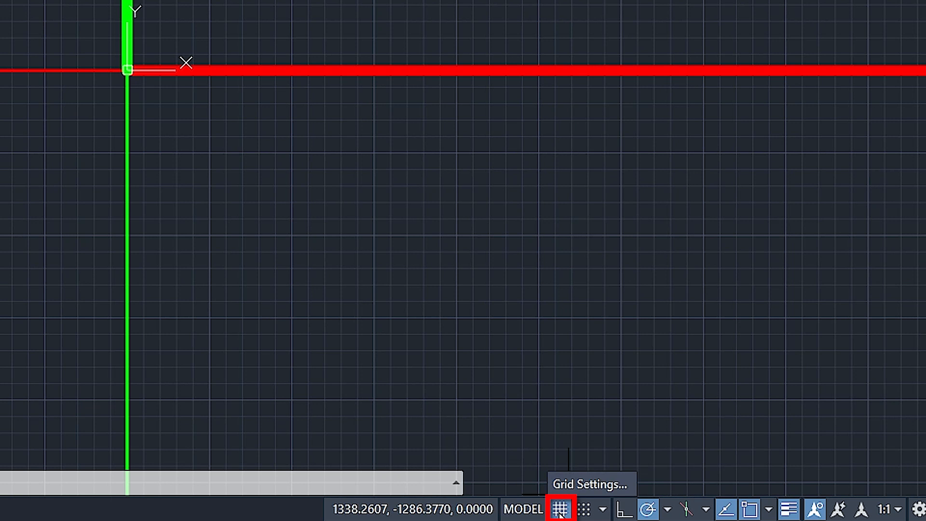
{"action": "left_click", "coordinate": [584, 485]}
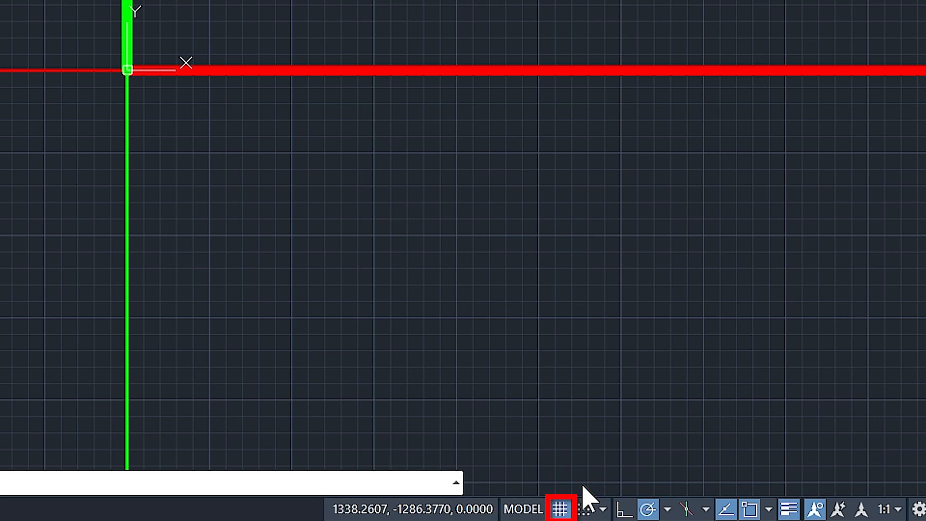
{"action": "left_click_drag", "start_coordinate": [576, 258], "coordinate": [556, 257]}
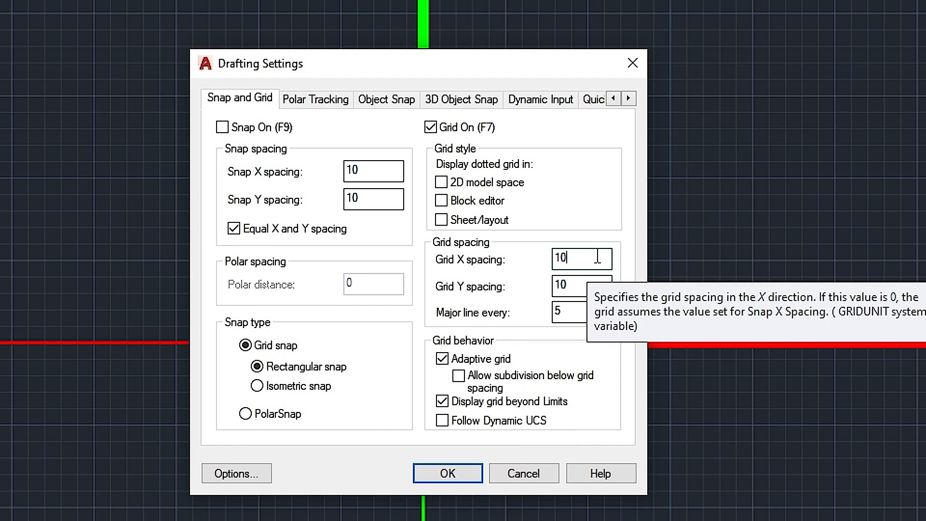
{"action": "left_click_drag", "start_coordinate": [597, 256], "coordinate": [511, 245]}
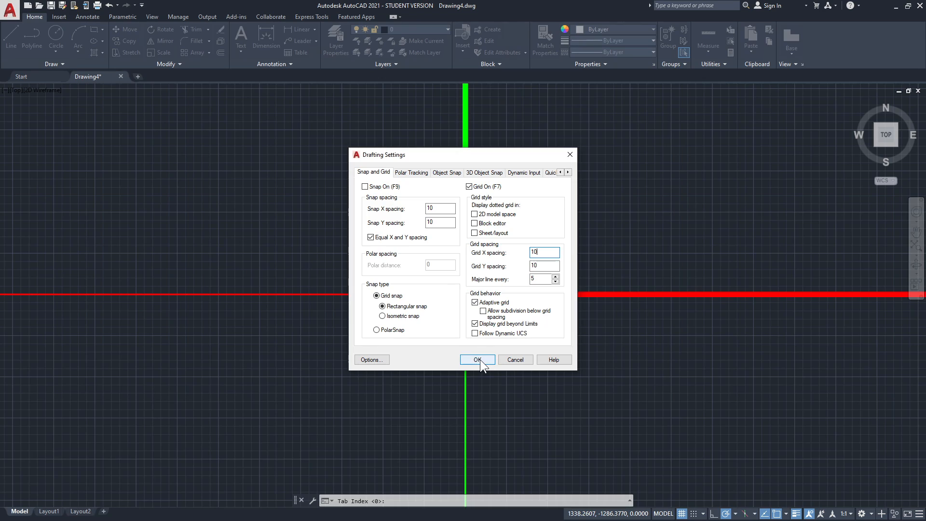
{"action": "left_click", "coordinate": [450, 468]}
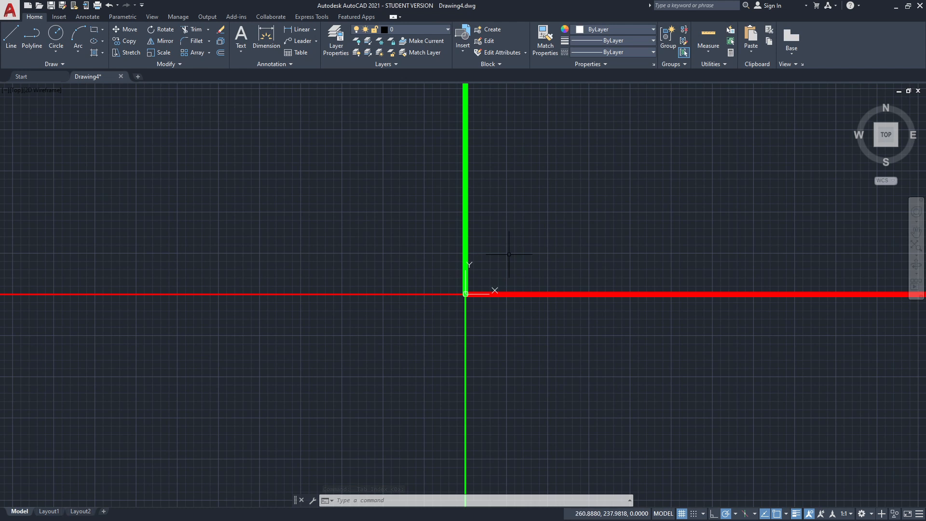
Examine how the grid lines around the origin adapt at different zoom levels.
{"action": "scroll", "coordinate": [418, 304], "scroll_direction": "down", "scroll_amount": 3}
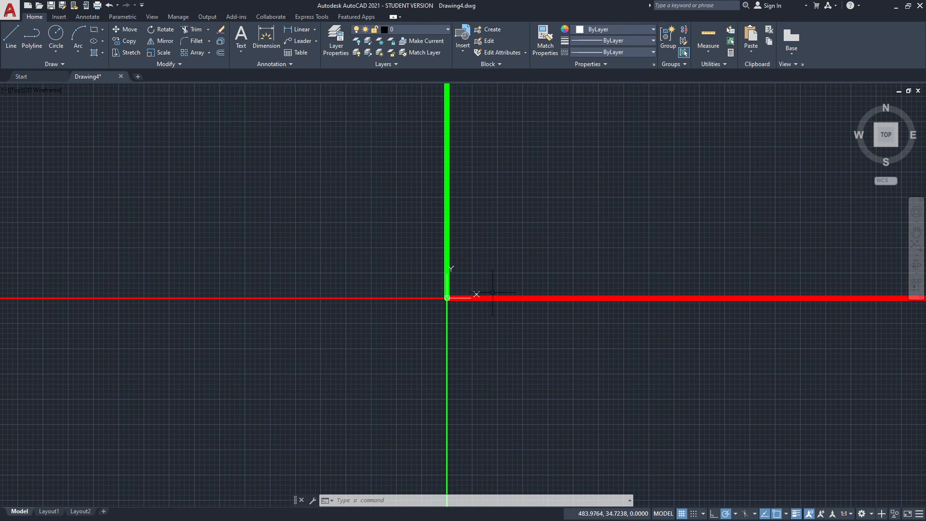
{"action": "scroll", "coordinate": [465, 287], "scroll_direction": "up", "scroll_amount": 2}
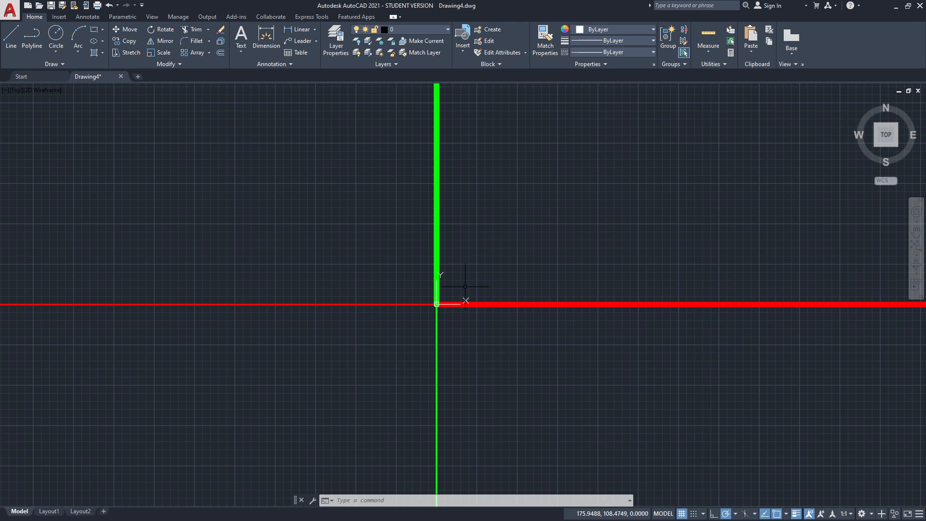
{"action": "scroll", "coordinate": [465, 287], "scroll_direction": "up", "scroll_amount": 2}
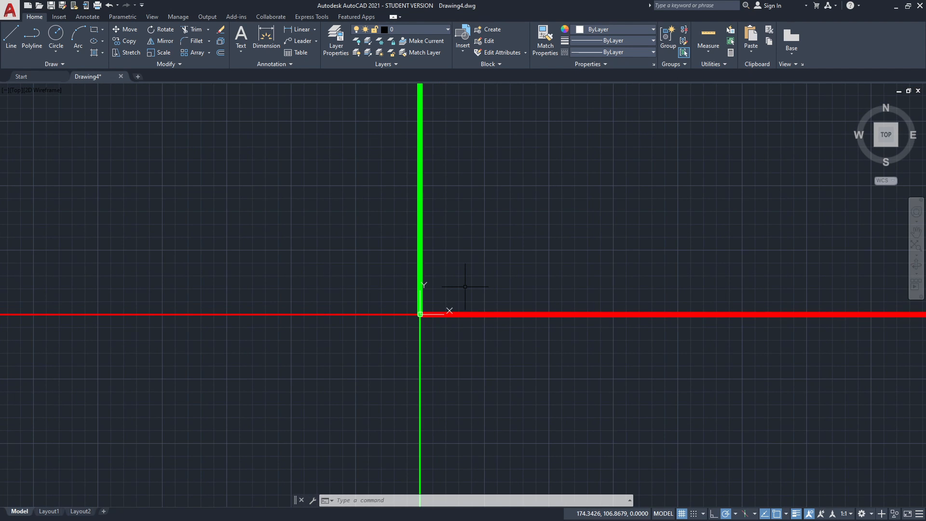
{"action": "scroll", "coordinate": [465, 286], "scroll_direction": "up", "scroll_amount": 2}
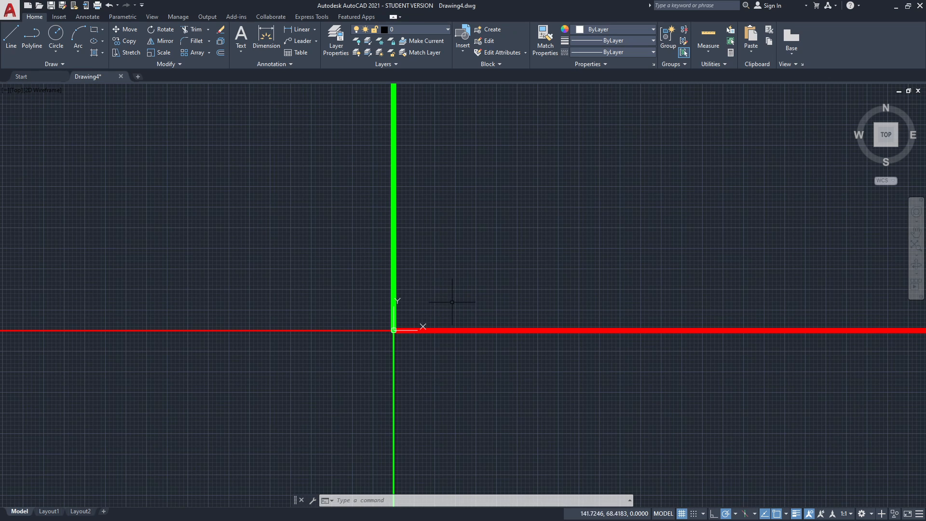
{"action": "scroll", "coordinate": [411, 317], "scroll_direction": "up", "scroll_amount": 3}
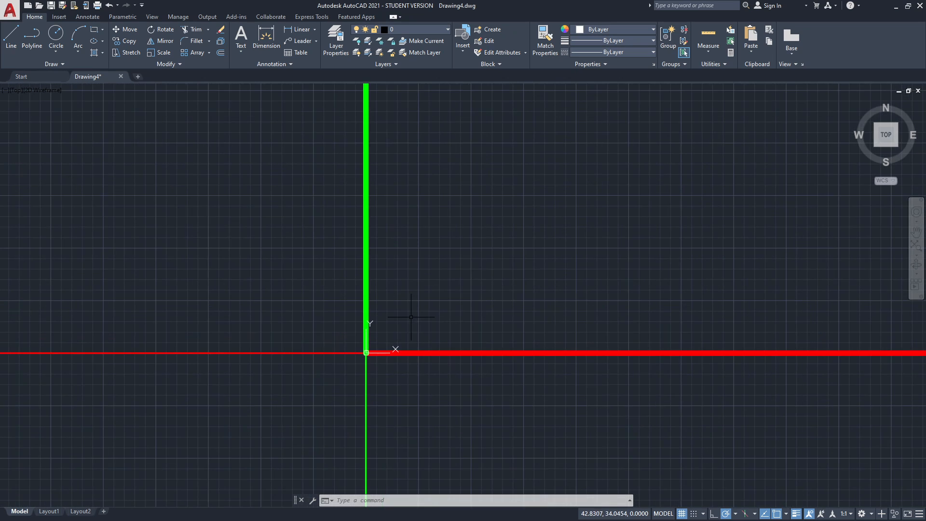
{"action": "scroll", "coordinate": [411, 317], "scroll_direction": "up", "scroll_amount": 5}
{"action": "middle_click_drag", "start_coordinate": [393, 345], "coordinate": [438, 263]}
{"action": "scroll", "coordinate": [206, 400], "scroll_direction": "up", "scroll_amount": 4}
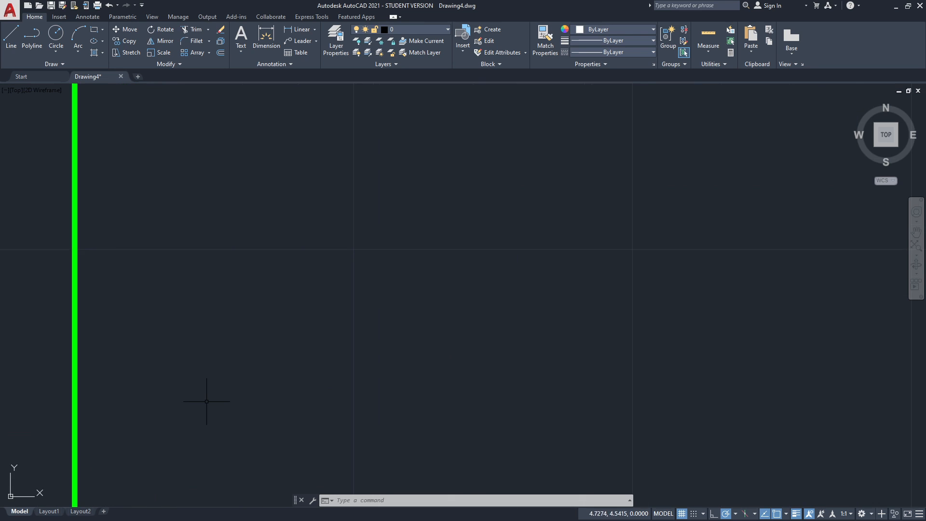
{"action": "scroll", "coordinate": [282, 346], "scroll_direction": "down", "scroll_amount": 4}
{"action": "mouse_move", "coordinate": [275, 351]}
{"action": "middle_mouse_down"}
{"action": "mouse_move", "coordinate": [279, 265]}
{"action": "mouse_move", "coordinate": [302, 286]}
{"action": "middle_mouse_up"}
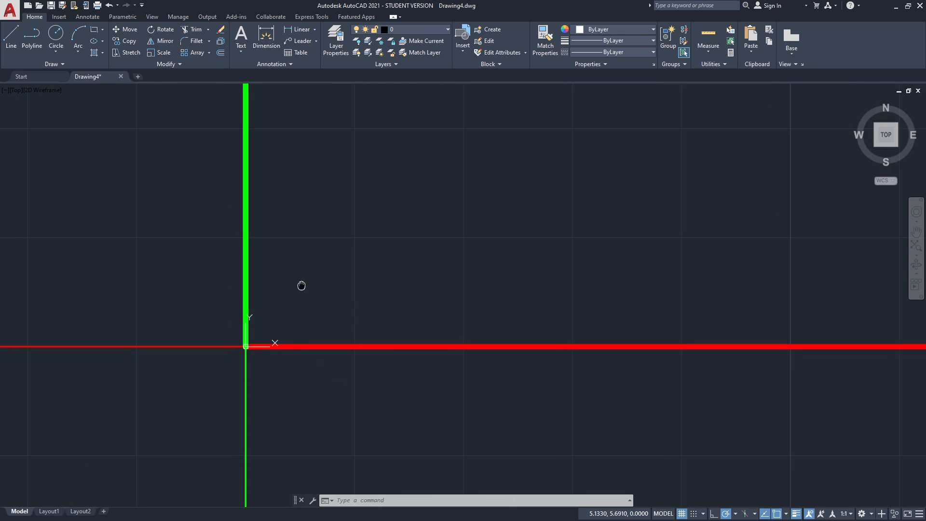
{"action": "scroll", "coordinate": [309, 297], "scroll_direction": "up", "scroll_amount": 2}
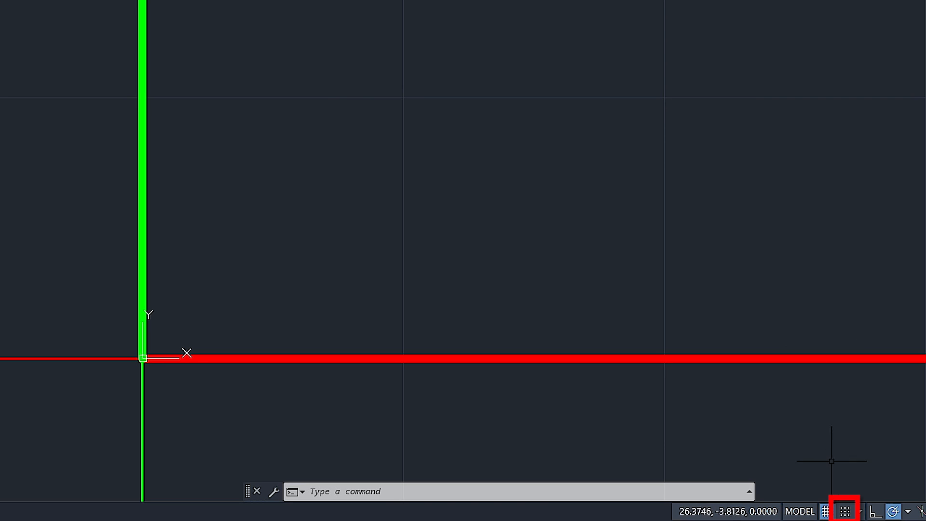
Try grid snap by starting a line at the grid point 10,10.
{"action": "left_click", "coordinate": [845, 513]}
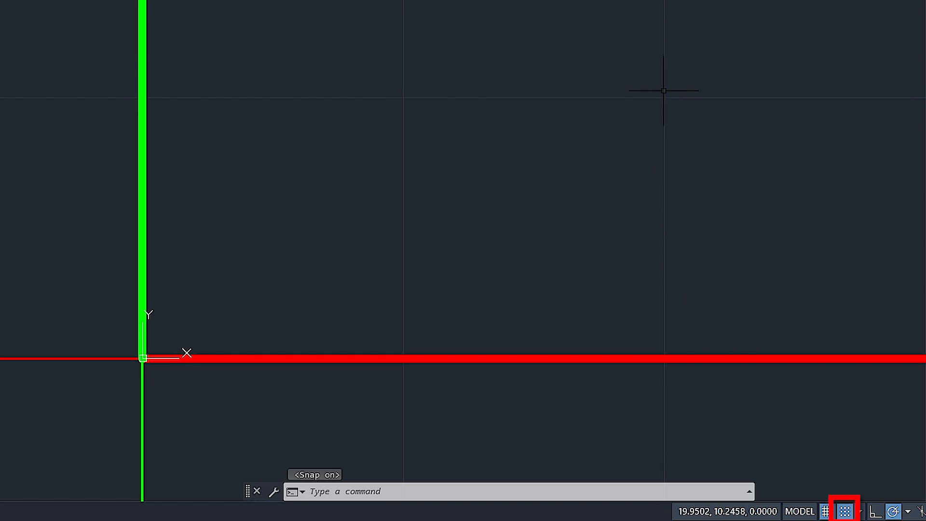
{"action": "key", "text": "F7"}
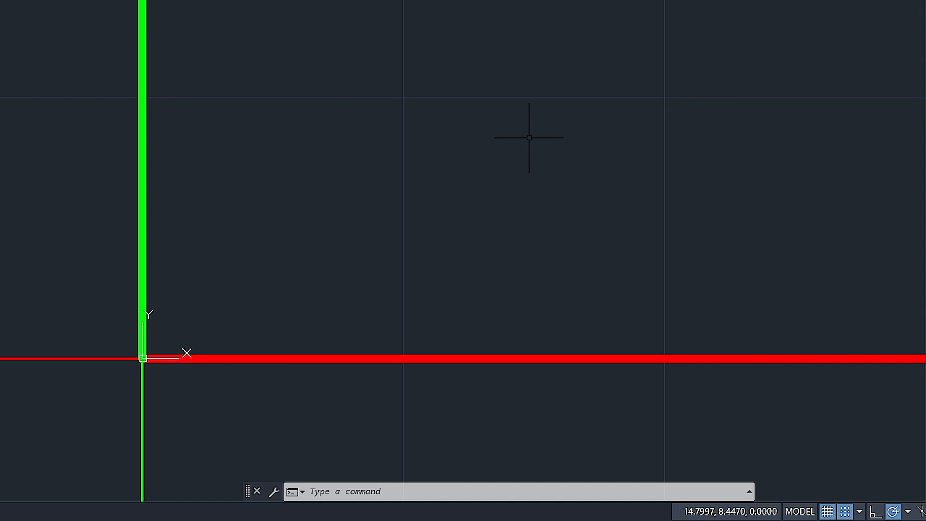
{"action": "type", "text": "l"}
{"action": "key", "text": "Return"}
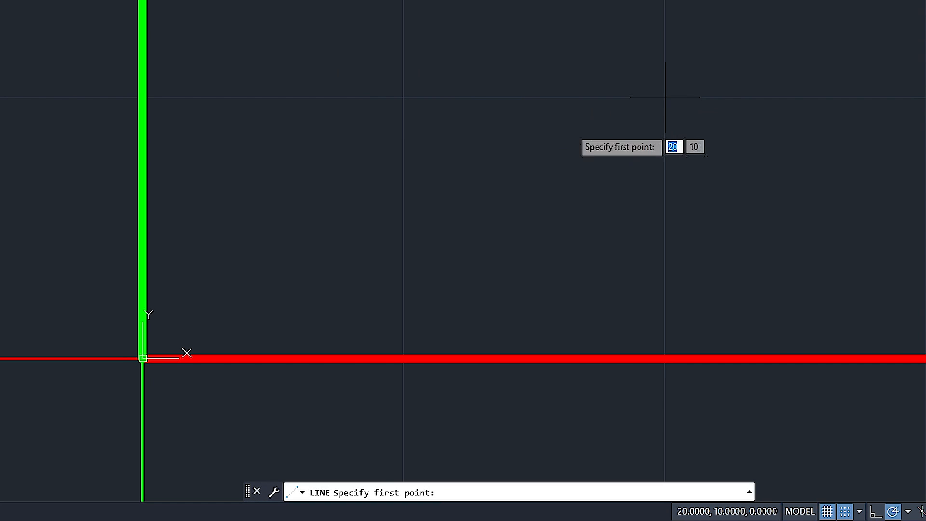
{"action": "left_click", "coordinate": [404, 97]}
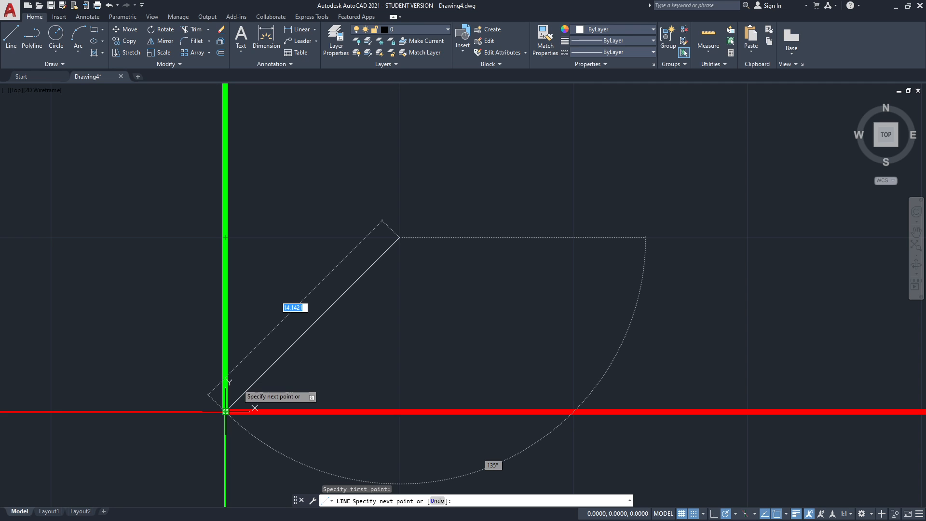
{"action": "left_click", "coordinate": [694, 515]}
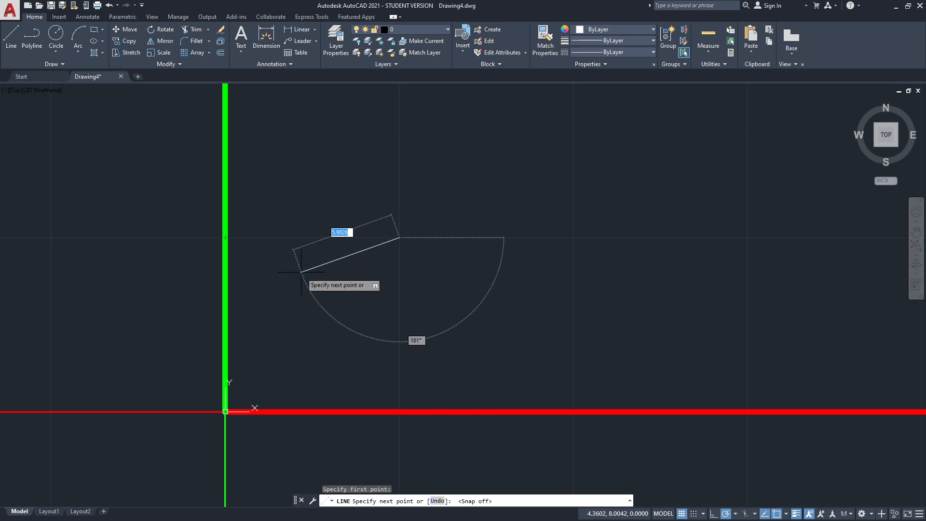
{"action": "key", "text": "Escape"}
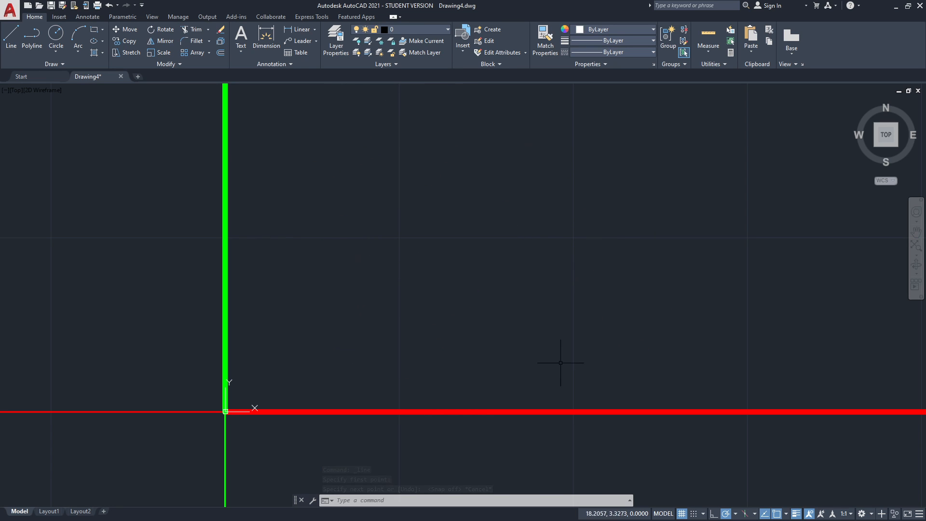
Set the snap X and Y spacing to 1 and turn snap on in the drafting settings.
{"action": "right_click", "coordinate": [683, 515]}
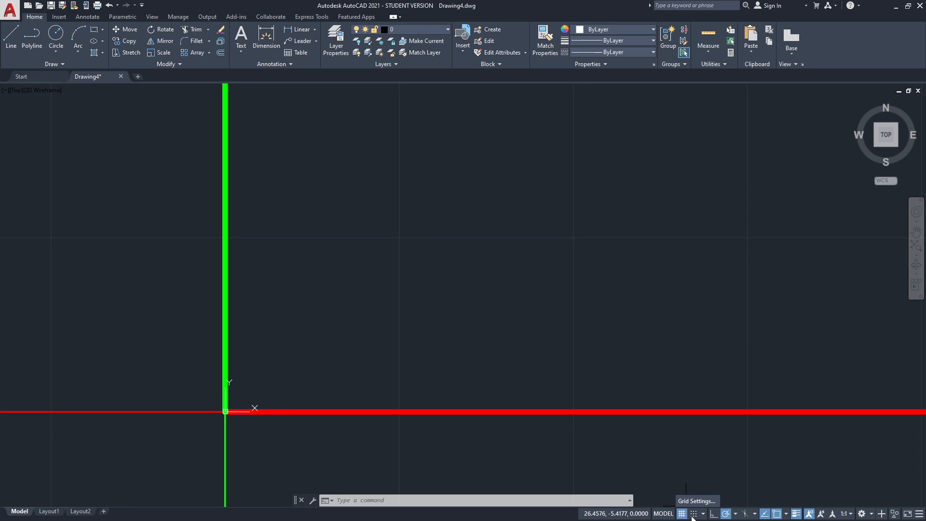
{"action": "right_click", "coordinate": [692, 516]}
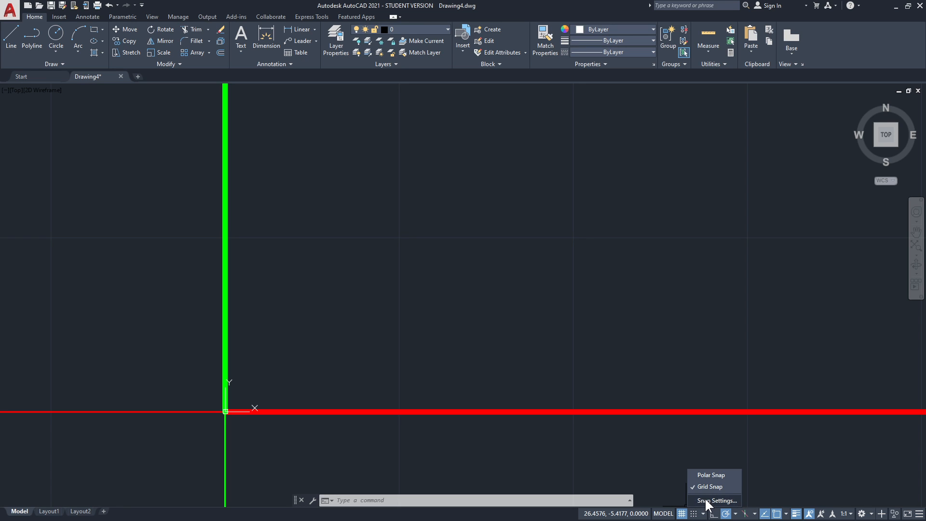
{"action": "left_click", "coordinate": [705, 499]}
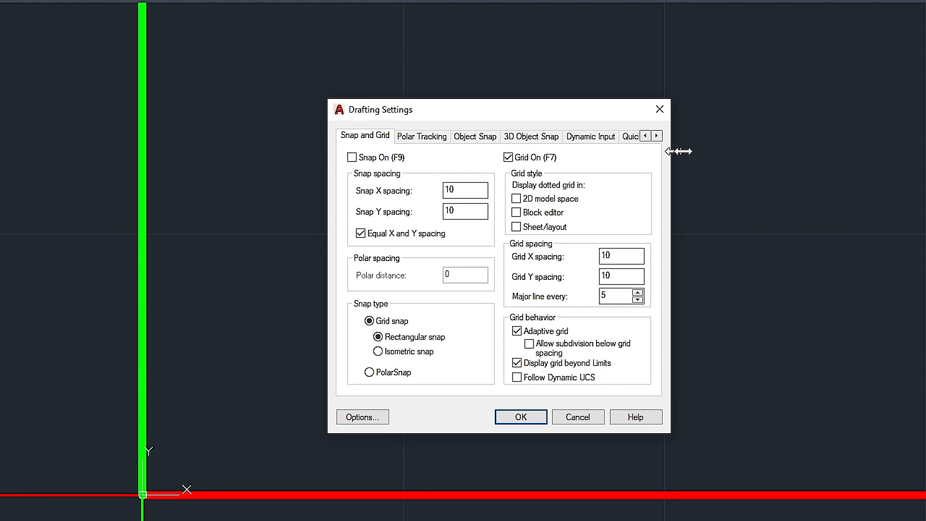
{"action": "left_click_drag", "start_coordinate": [679, 151], "coordinate": [767, 150]}
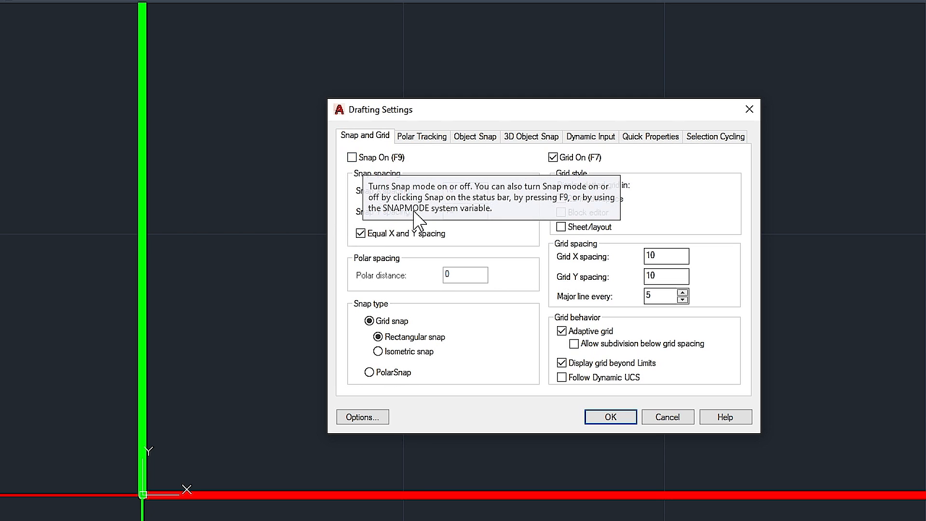
{"action": "left_click", "coordinate": [456, 184]}
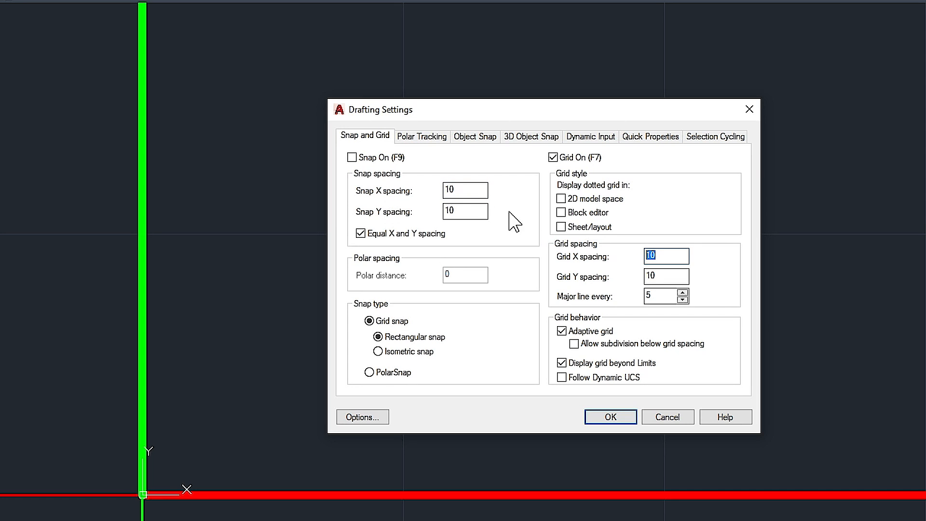
{"action": "left_click", "coordinate": [459, 188]}
{"action": "type", "text": "1"}
{"action": "left_click", "coordinate": [470, 209]}
{"action": "left_click", "coordinate": [353, 157]}
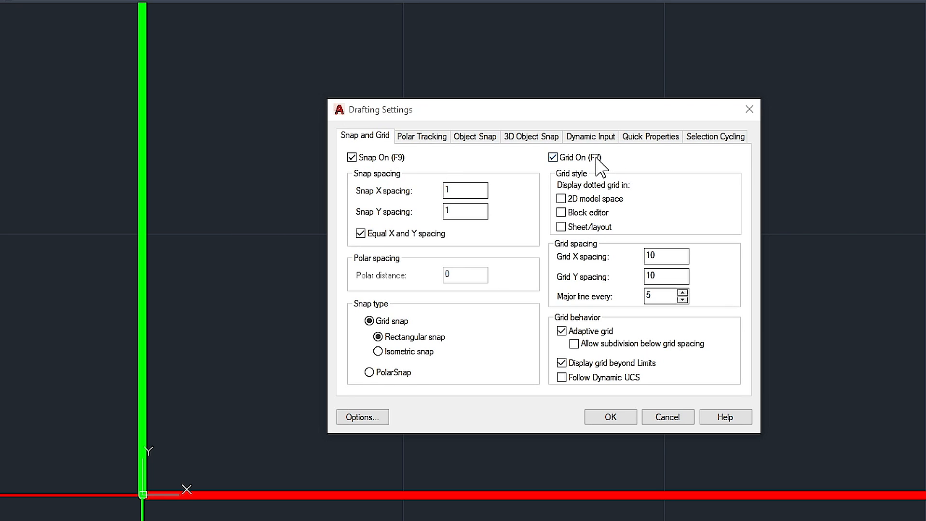
{"action": "left_click", "coordinate": [614, 423]}
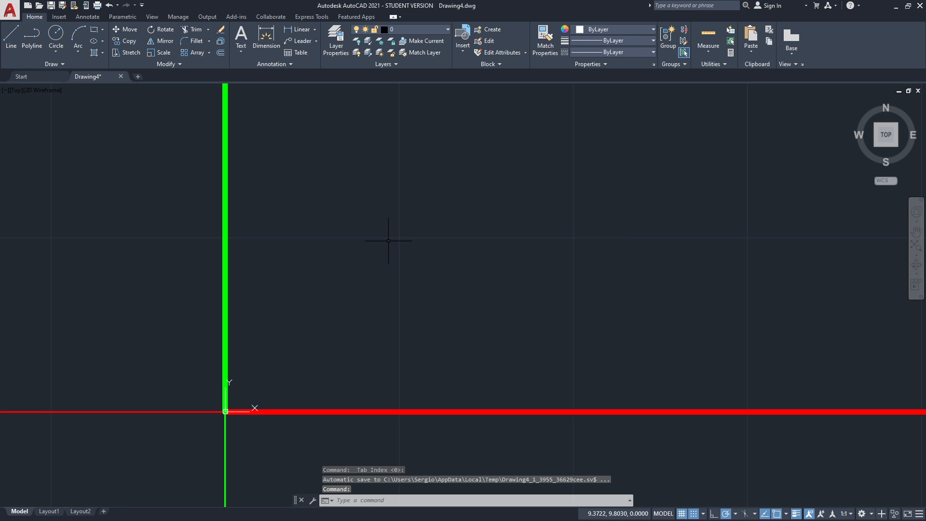
With the Line command active, hide the drawing grid and show it again.
{"action": "left_click", "coordinate": [10, 33]}
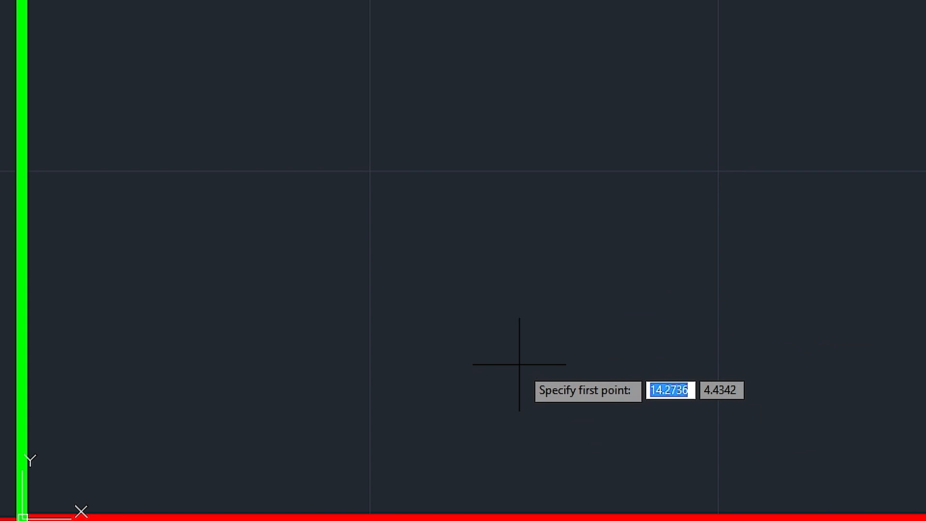
{"action": "key", "text": "F7"}
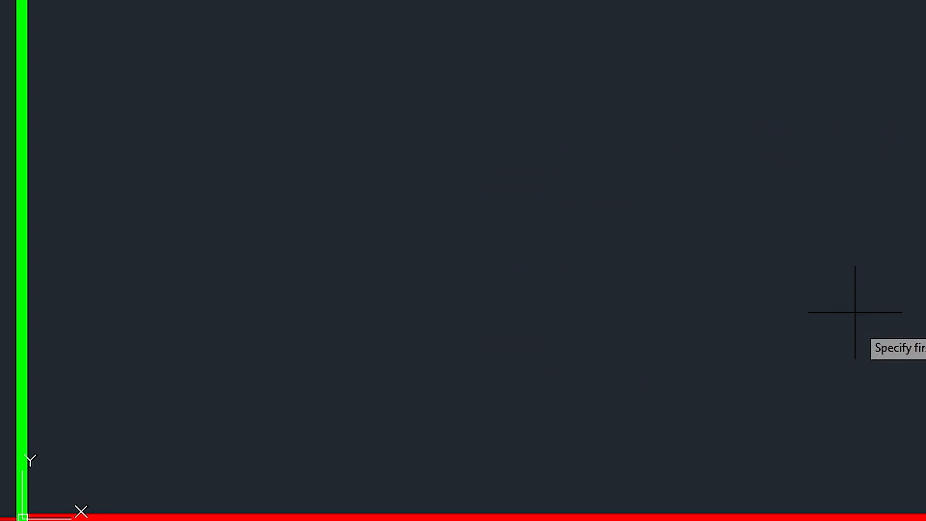
{"action": "key", "text": "F7"}
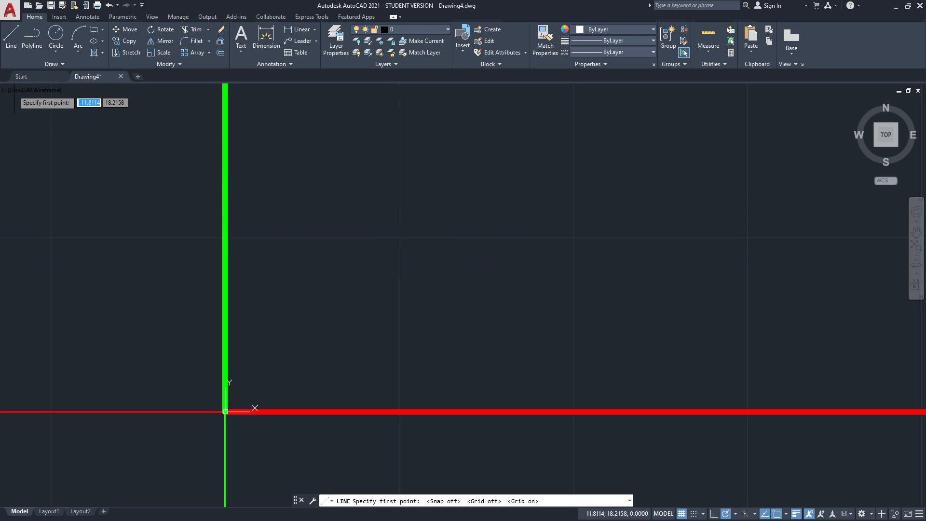
Draw a line from point 10,10 to the absolute coordinates 20,10.
{"action": "left_click", "coordinate": [13, 32]}
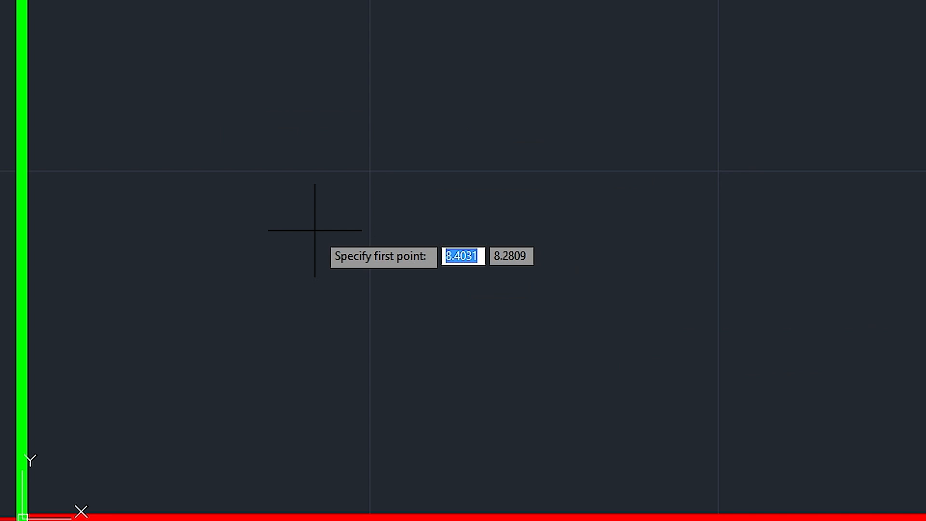
{"action": "type", "text": "10"}
{"action": "key", "text": "Tab"}
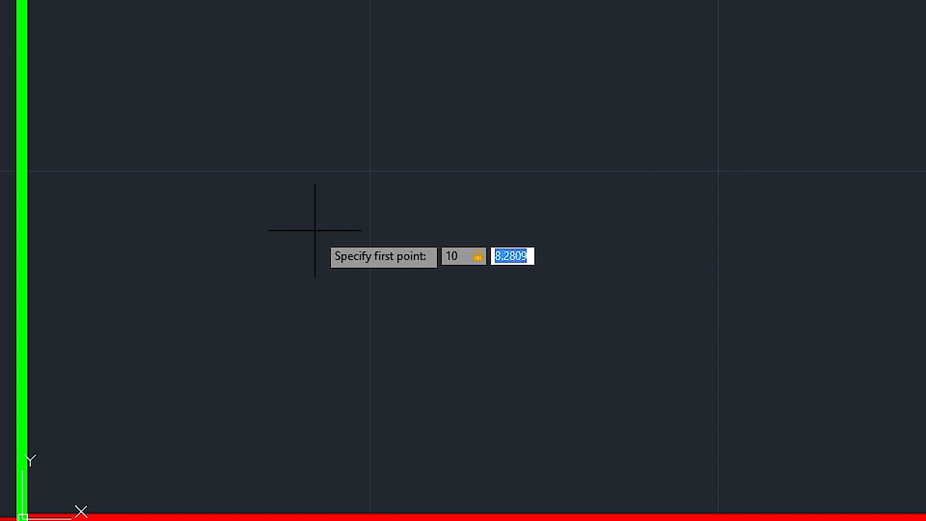
{"action": "type", "text": "10"}
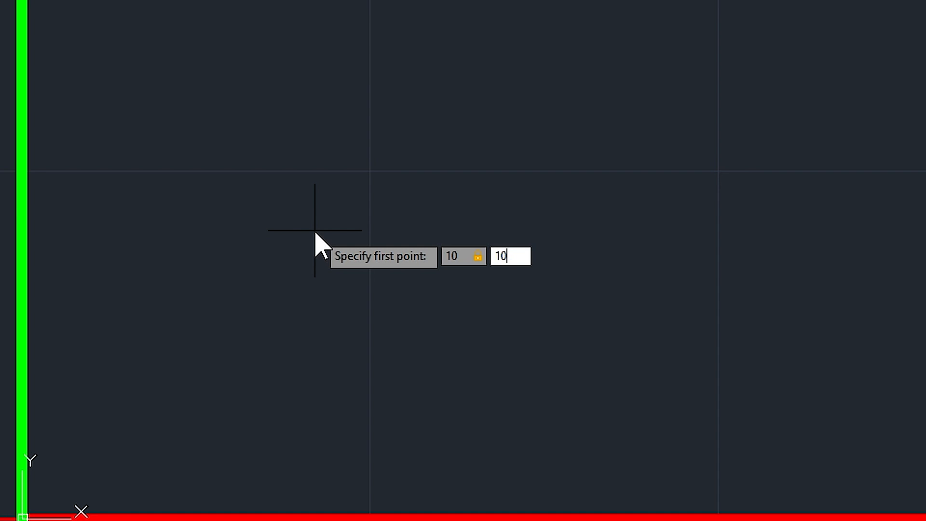
{"action": "key", "text": "Return"}
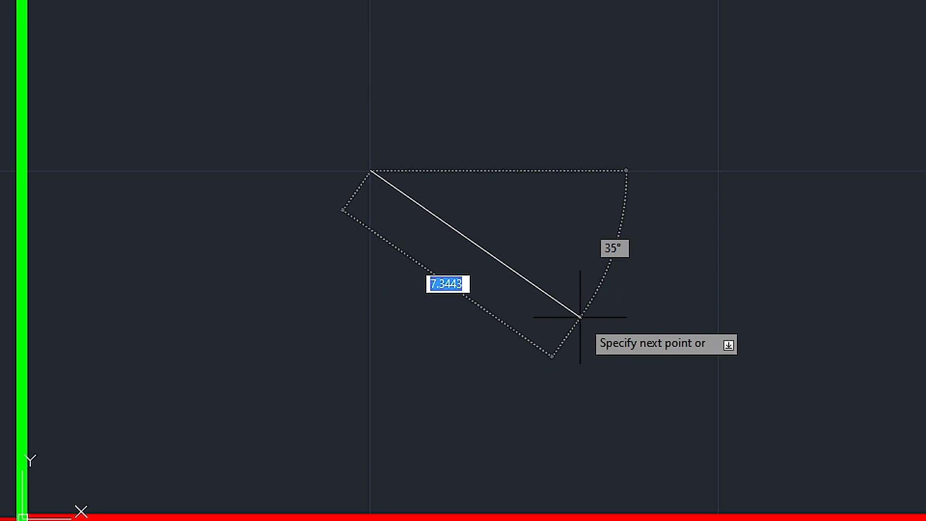
{"action": "type", "text": "#"}
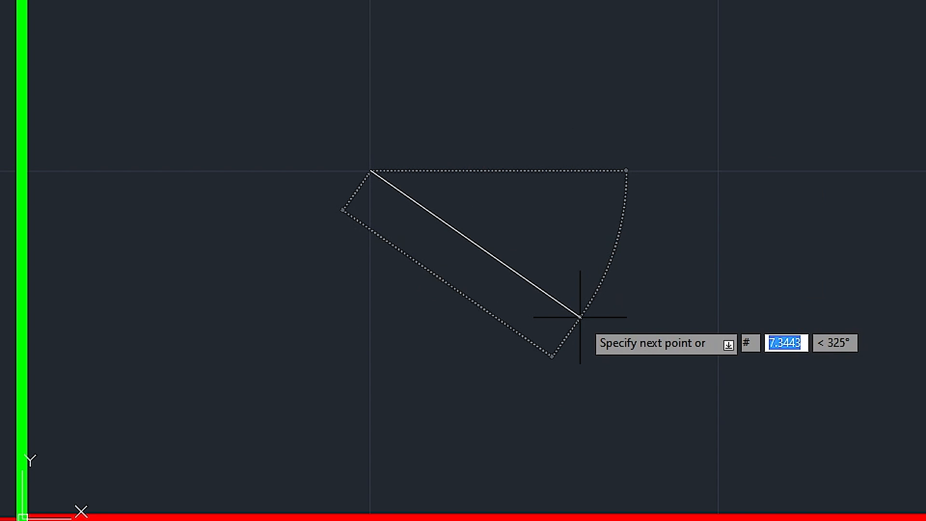
{"action": "type", "text": "20"}
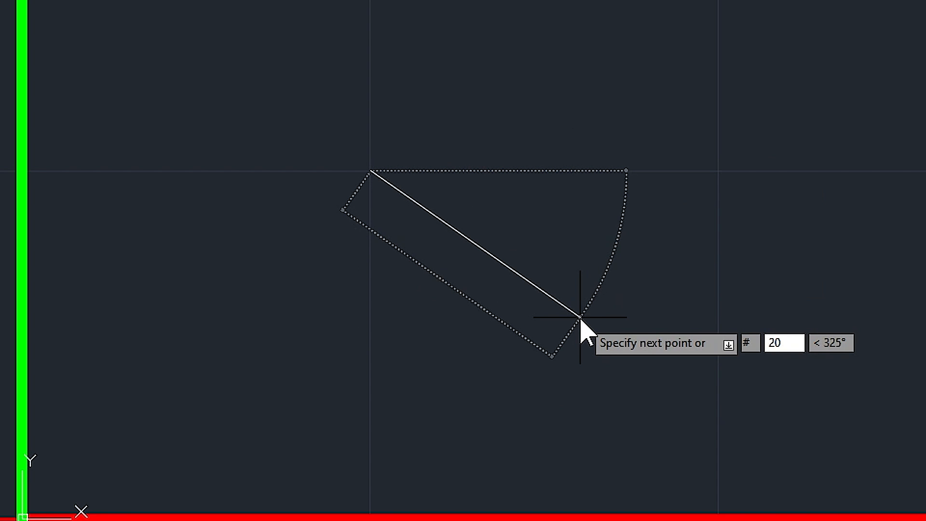
{"action": "key", "text": "Tab"}
{"action": "type", "text": "10"}
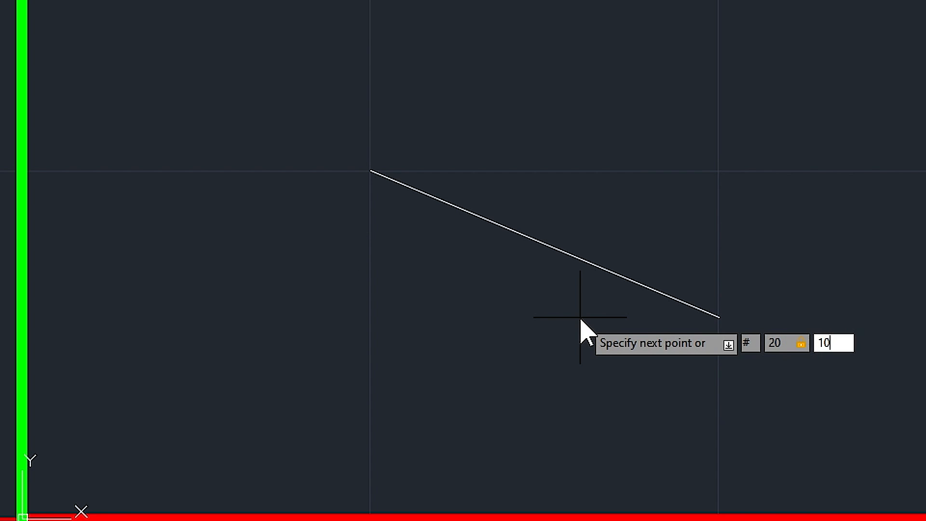
{"action": "key", "text": "Return"}
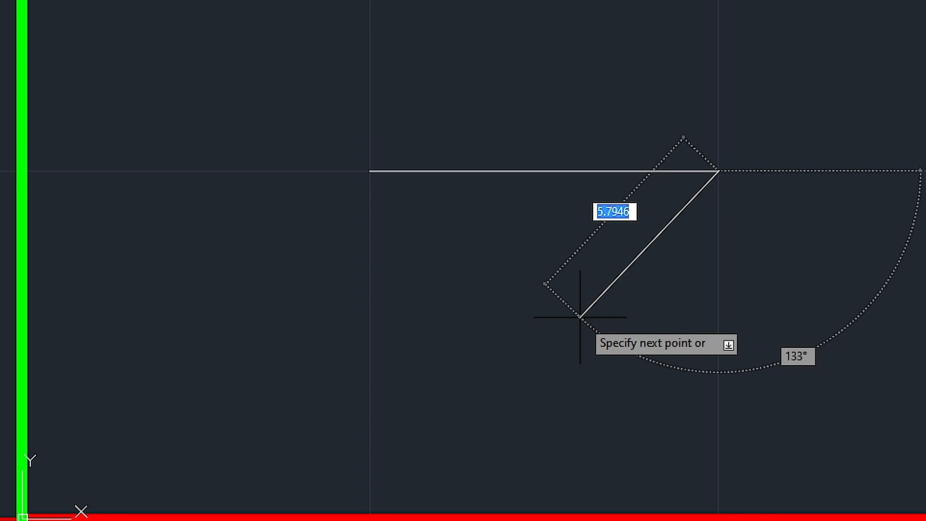
Continue the line from its current end to the absolute coordinates 25,20.
{"action": "mouse_move", "coordinate": [580, 317]}
{"action": "middle_mouse_down"}
{"action": "mouse_move", "coordinate": [444, 506]}
{"action": "mouse_move", "coordinate": [308, 520]}
{"action": "middle_mouse_up"}
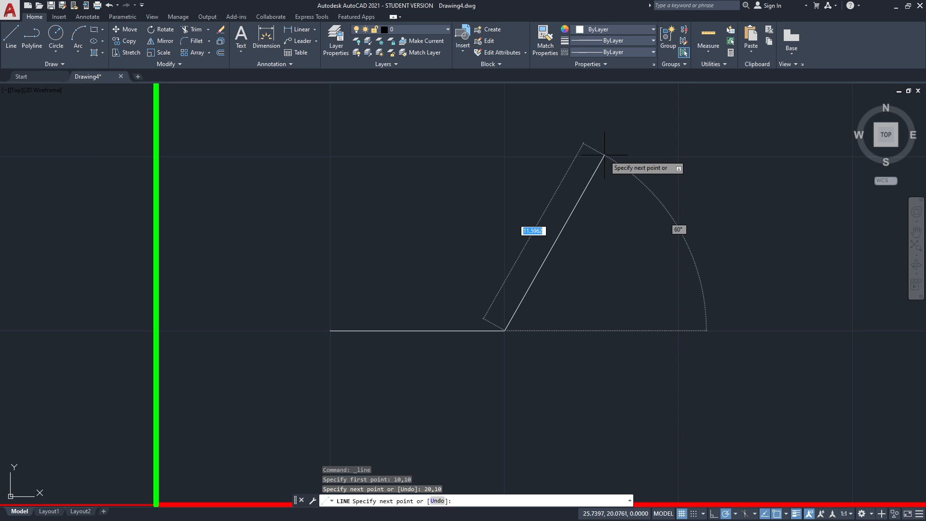
{"action": "type", "text": "#"}
{"action": "type", "text": "25"}
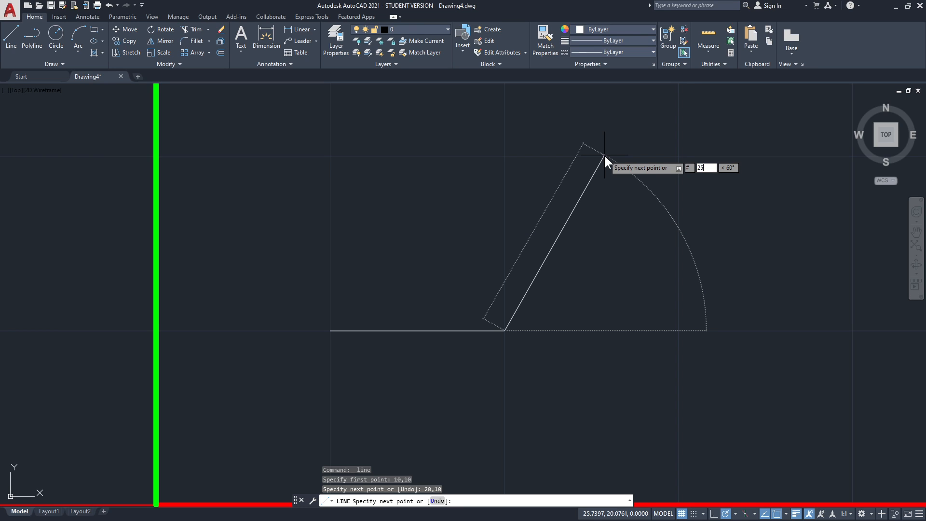
{"action": "key", "text": "Tab"}
{"action": "type", "text": "20"}
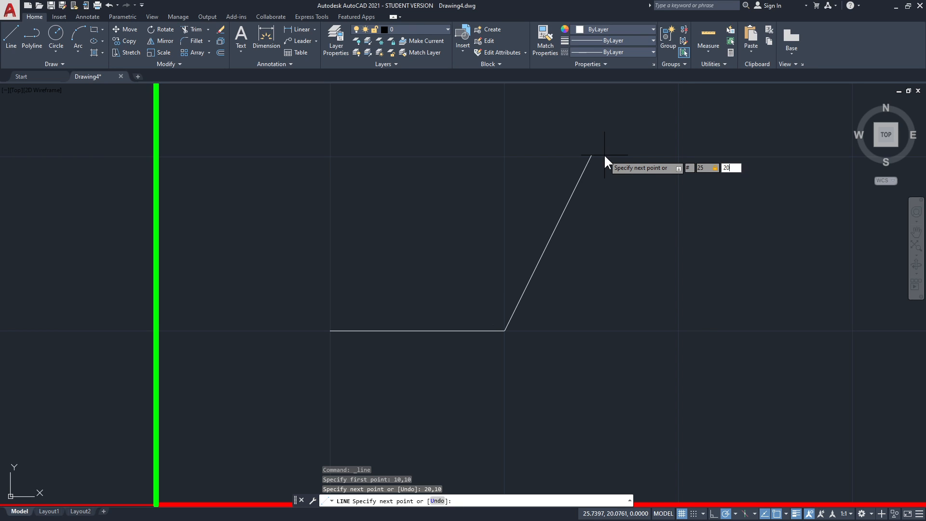
{"action": "key", "text": "Return"}
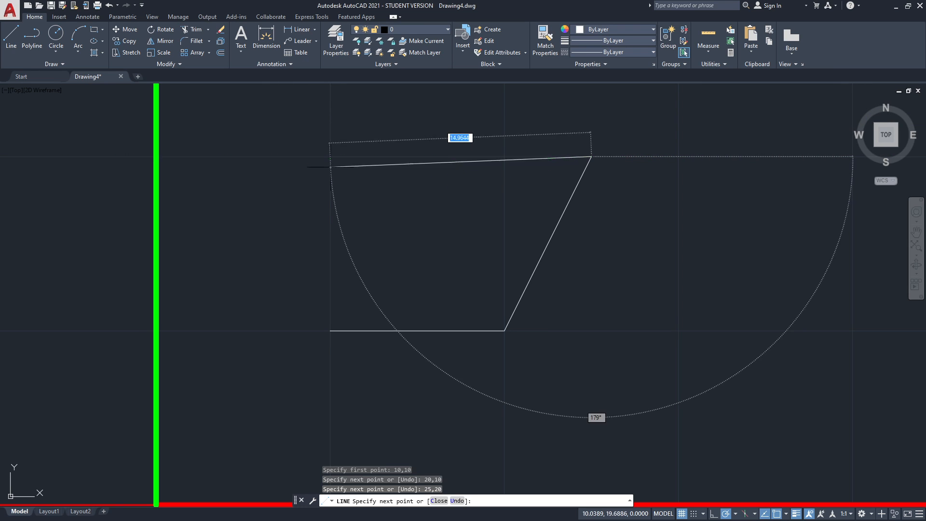
Add a segment to the absolute coordinates 10,20 and close the outline back to its starting point.
{"action": "scroll", "coordinate": [331, 151], "scroll_direction": "down", "scroll_amount": 2}
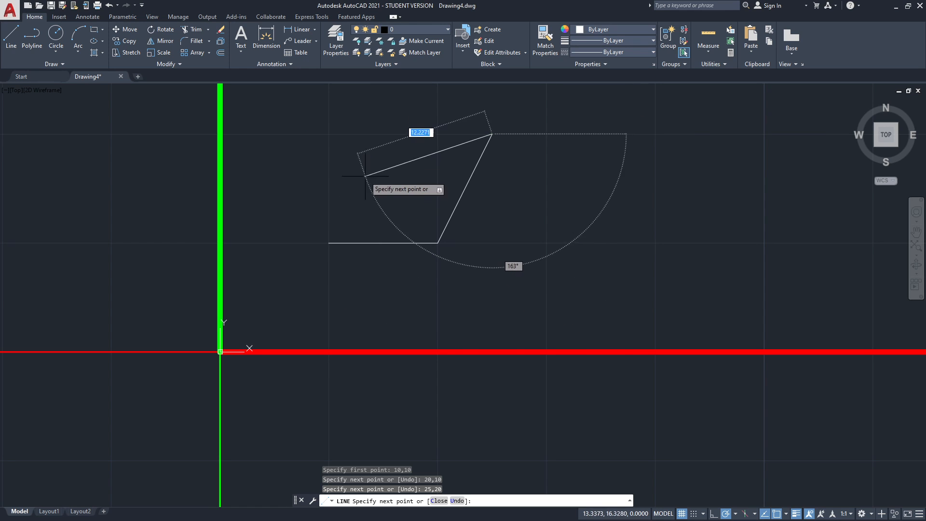
{"action": "type", "text": "#"}
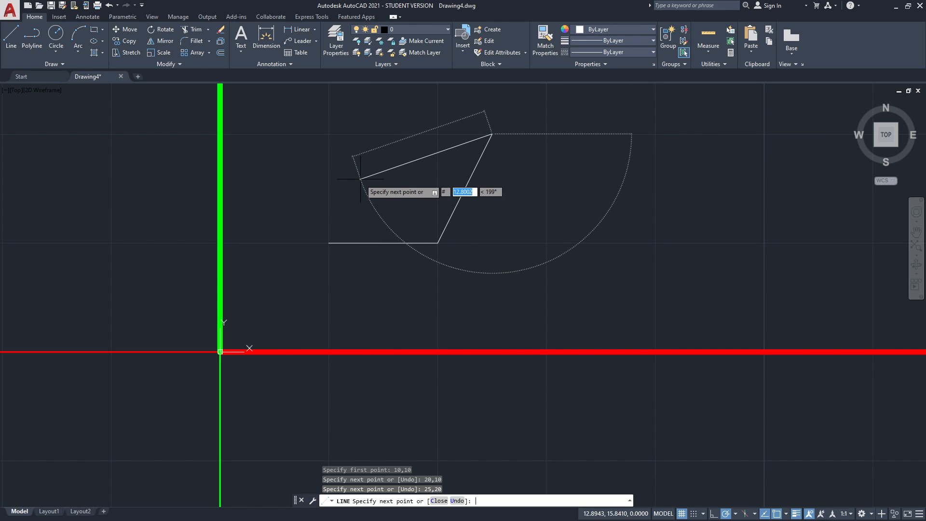
{"action": "type", "text": "10,20"}
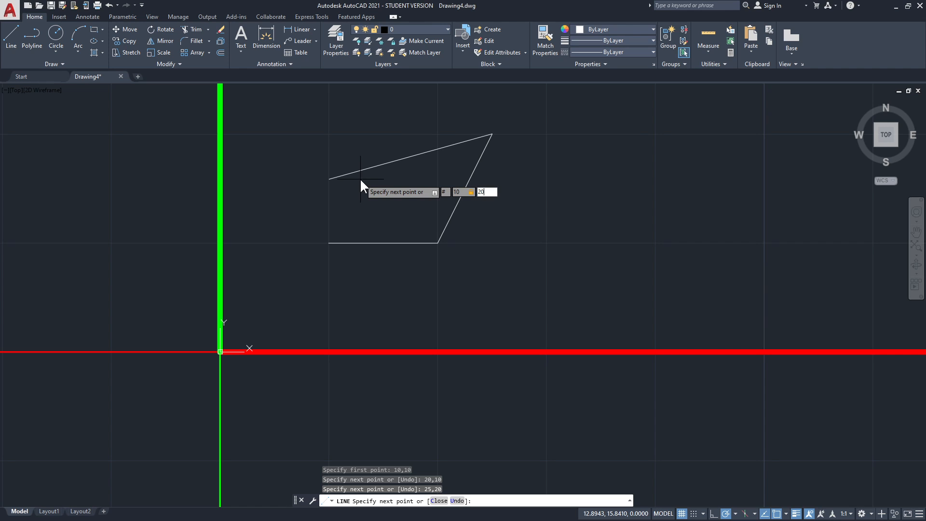
{"action": "key", "text": "Return"}
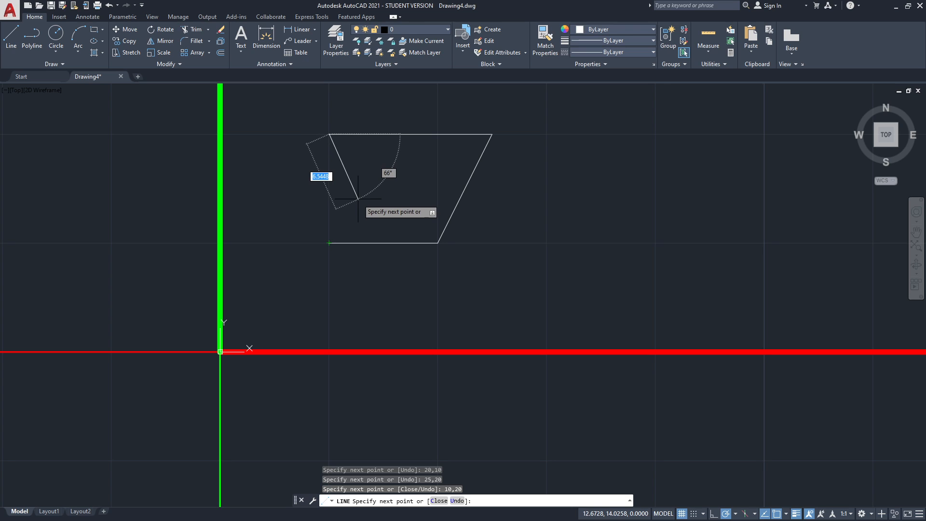
{"action": "left_click", "coordinate": [439, 501]}
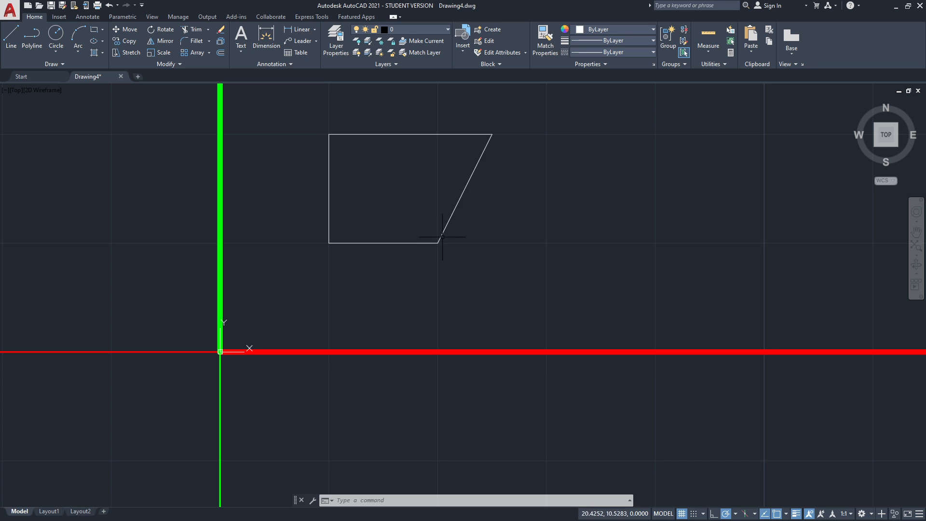
Start a new line near the origin at the absolute coordinates 1,1.
{"action": "left_click", "coordinate": [539, 263]}
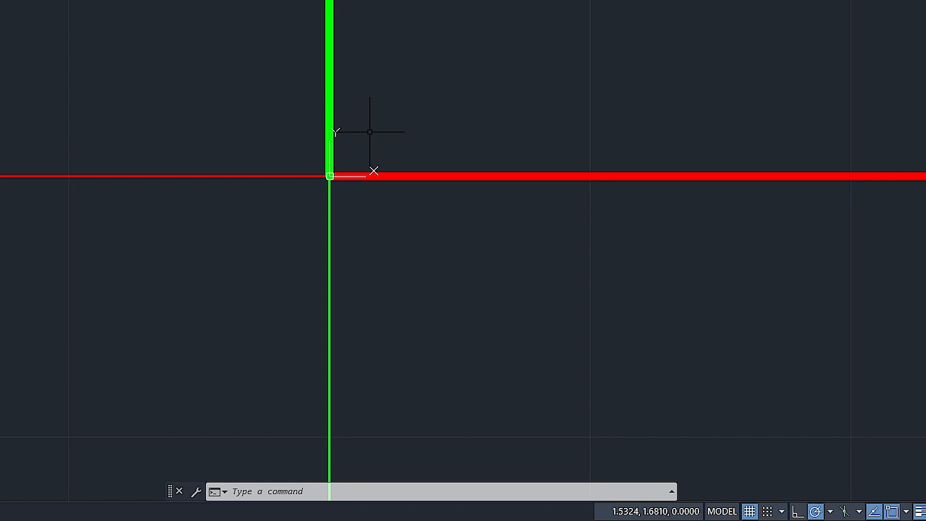
{"action": "type", "text": "l"}
{"action": "key", "text": "Return"}
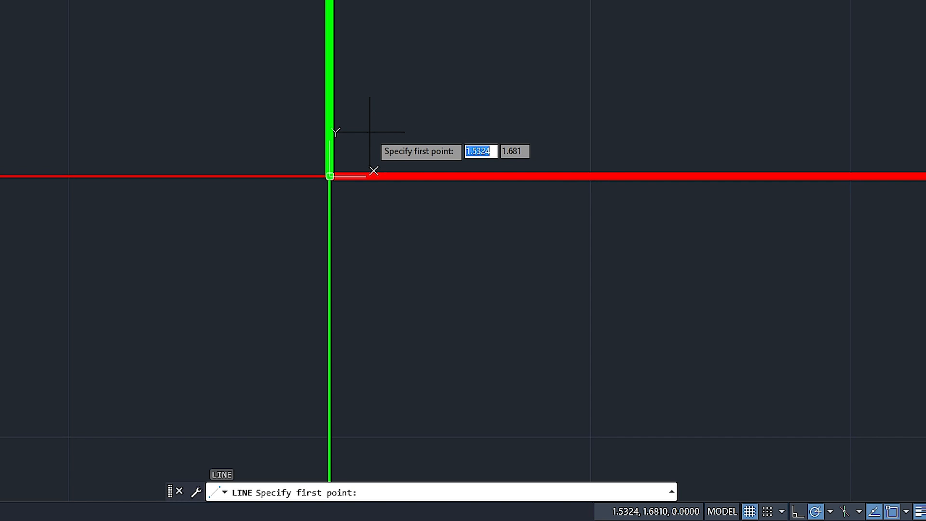
{"action": "key", "text": "F8"}
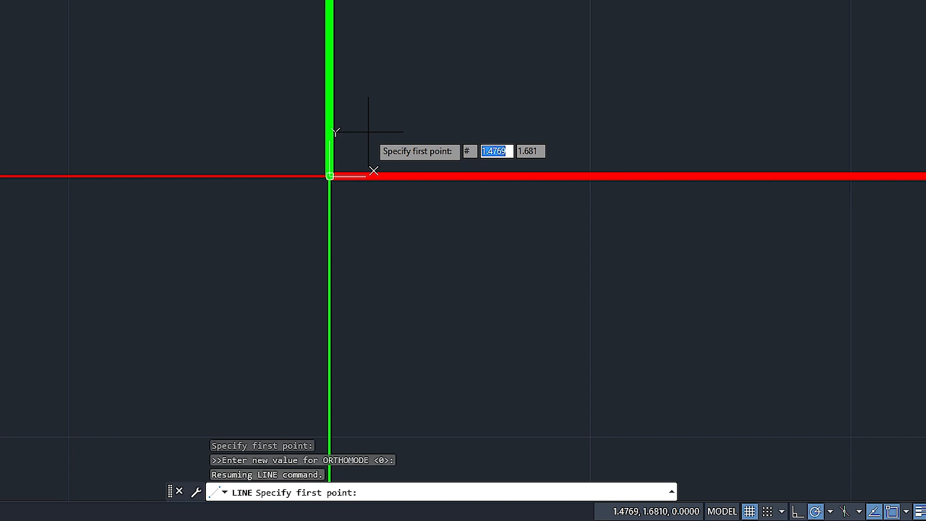
{"action": "type", "text": "1"}
{"action": "key", "text": "Tab"}
{"action": "type", "text": "1"}
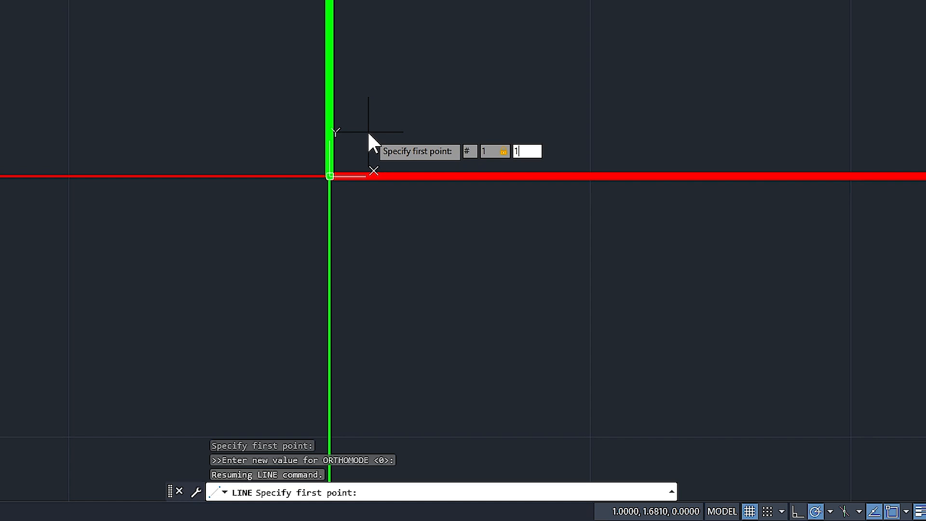
{"action": "key", "text": "Return"}
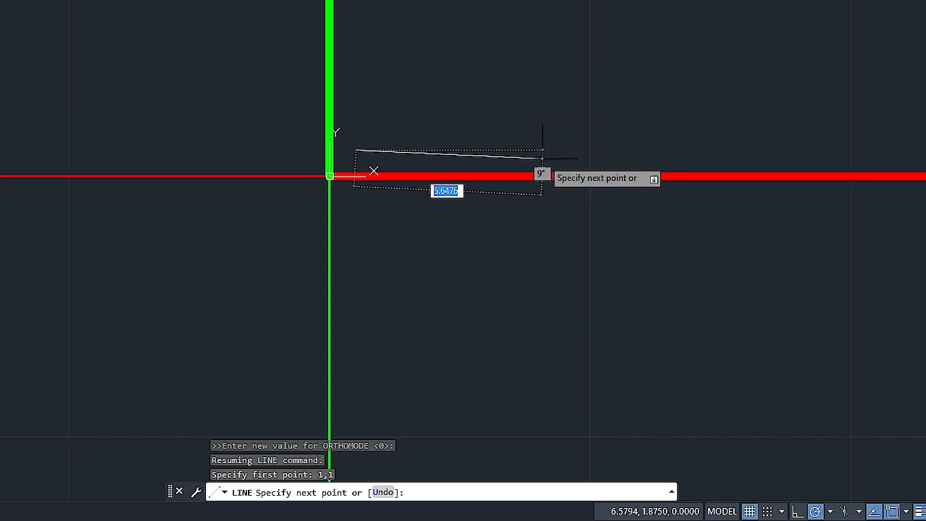
Try Ortho mode with polar tracking off by drawing an 8-unit horizontal segment in the positive X direction.
{"action": "left_click", "coordinate": [816, 512]}
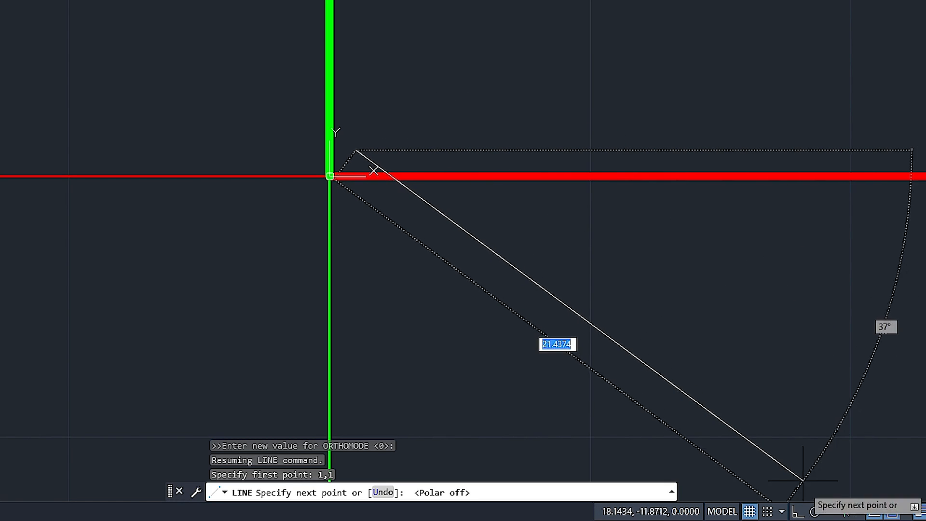
{"action": "left_click", "coordinate": [797, 512]}
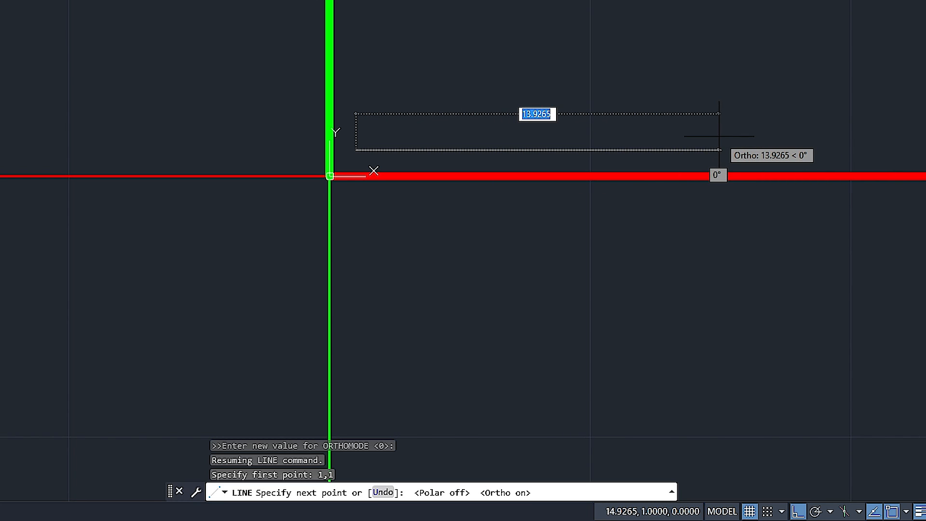
{"action": "type", "text": "8"}
{"action": "key", "text": "Return"}
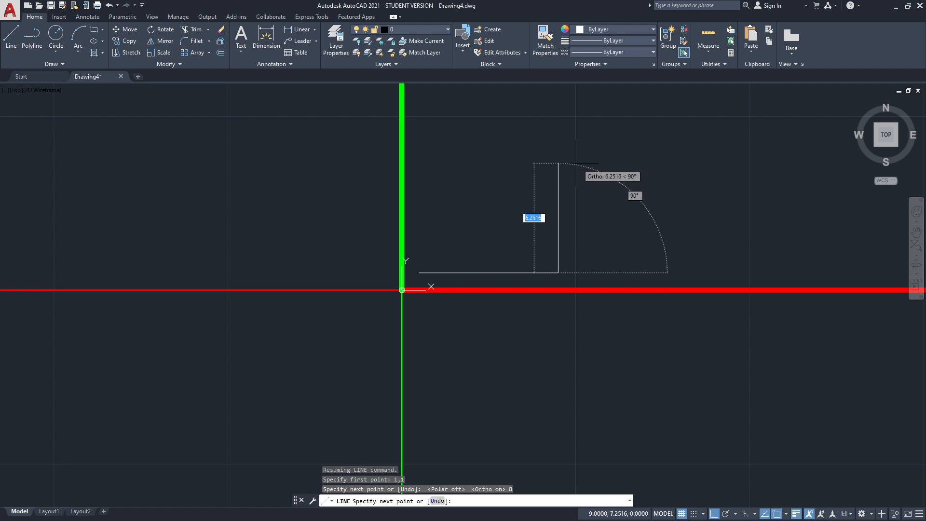
Undo the last line segment and switch from Ortho mode back to polar tracking.
{"action": "key", "text": "ctrl+z"}
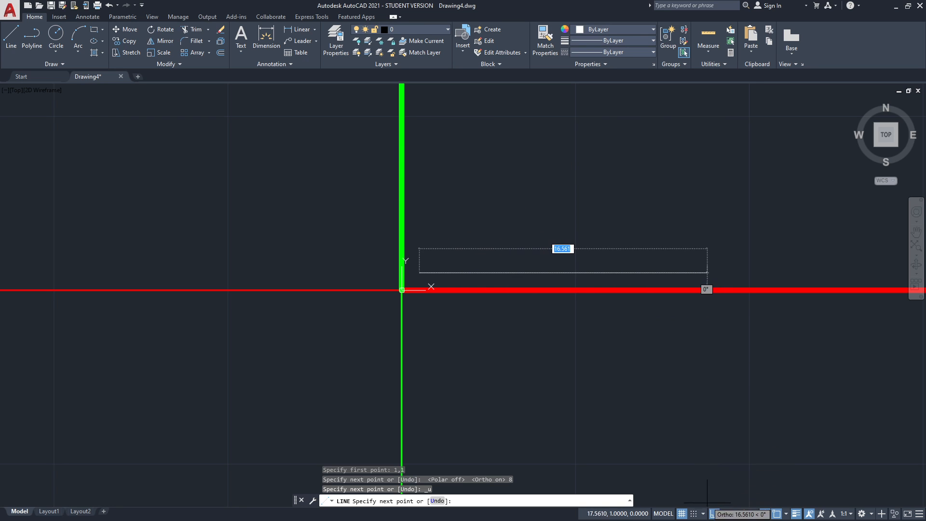
{"action": "key", "text": "F8"}
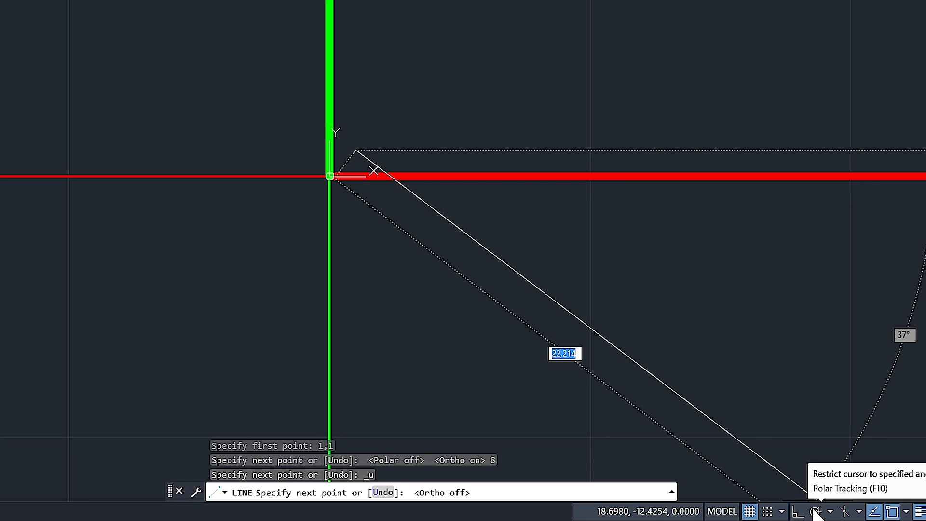
{"action": "left_click", "coordinate": [815, 513]}
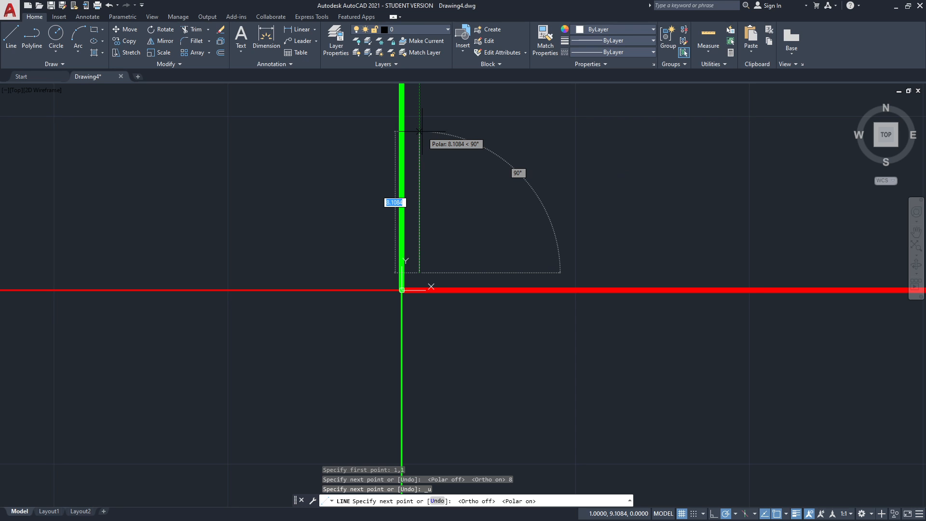
Try the 45-degree polar tracking increment on the active line and change the increment to 30 degrees.
{"action": "left_click", "coordinate": [735, 514]}
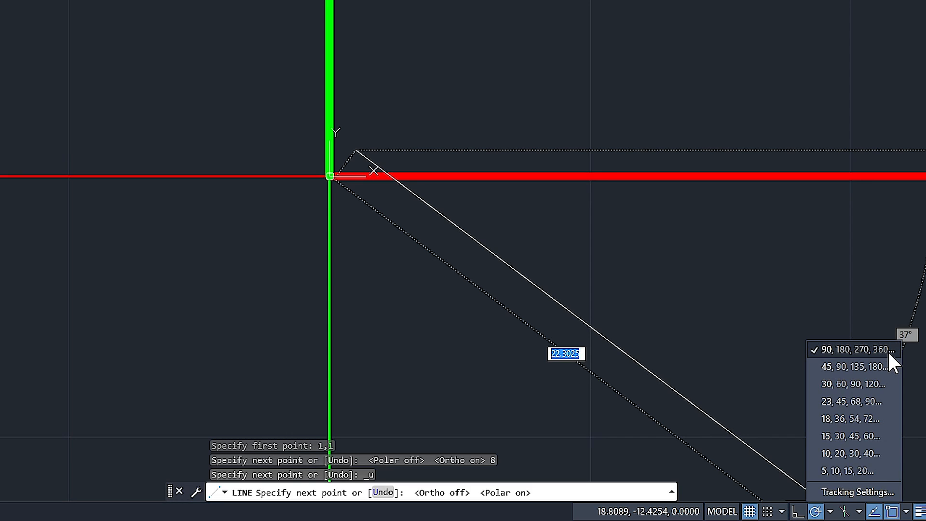
{"action": "left_click", "coordinate": [866, 367]}
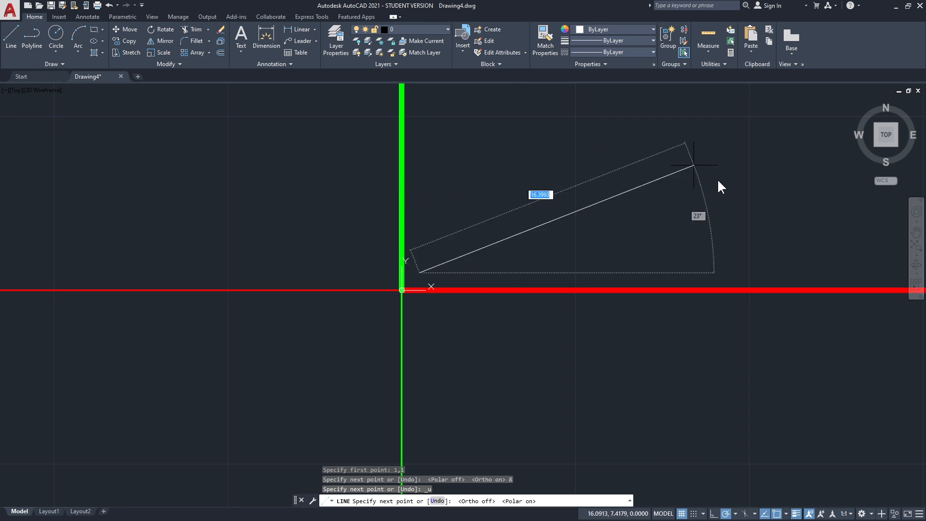
{"action": "right_click", "coordinate": [728, 514]}
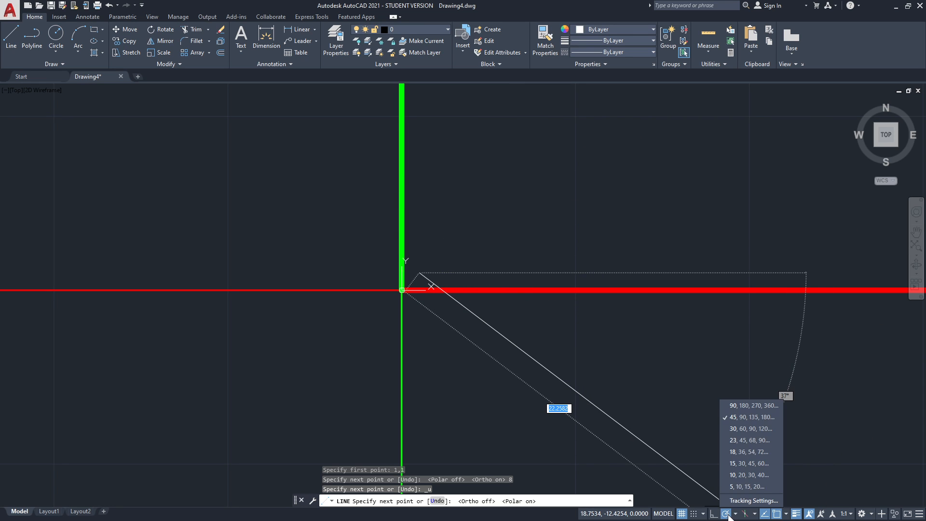
{"action": "left_click", "coordinate": [747, 429]}
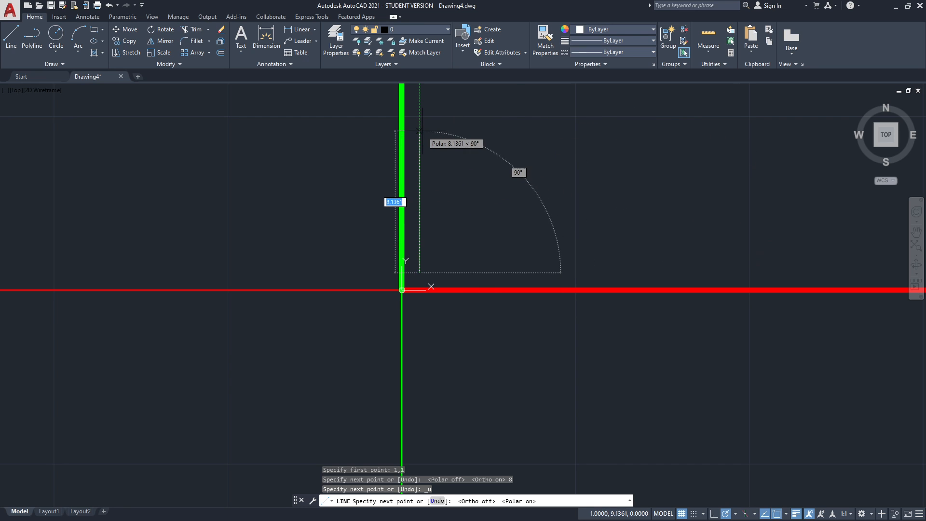
Set the polar tracking increment angle to 45 degrees in the drafting settings.
{"action": "left_click", "coordinate": [732, 517]}
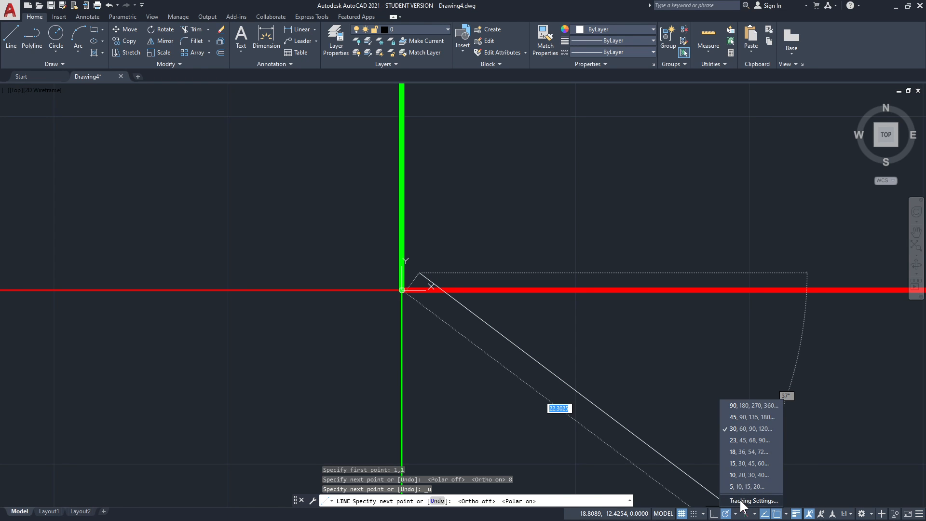
{"action": "left_click", "coordinate": [741, 502]}
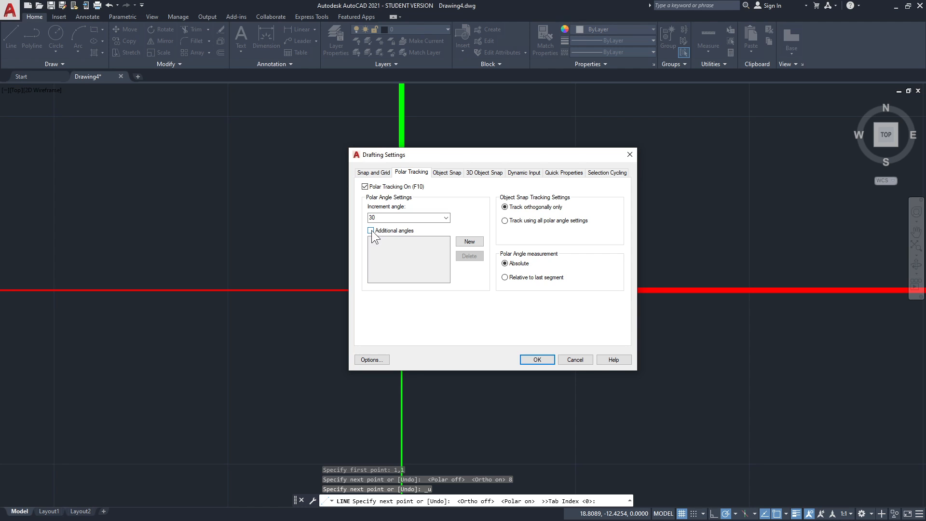
{"action": "left_click", "coordinate": [371, 230]}
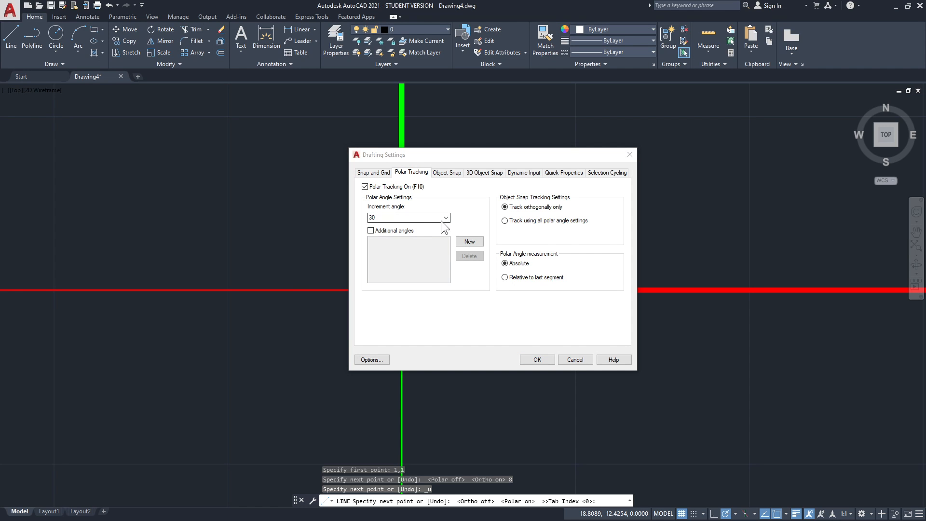
{"action": "left_click", "coordinate": [446, 218]}
{"action": "left_click", "coordinate": [426, 232]}
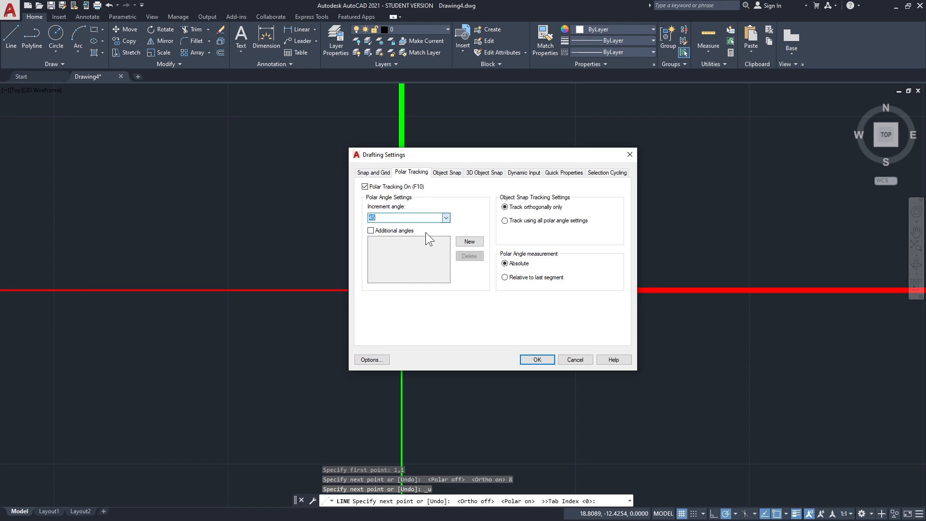
{"action": "left_click", "coordinate": [537, 360]}
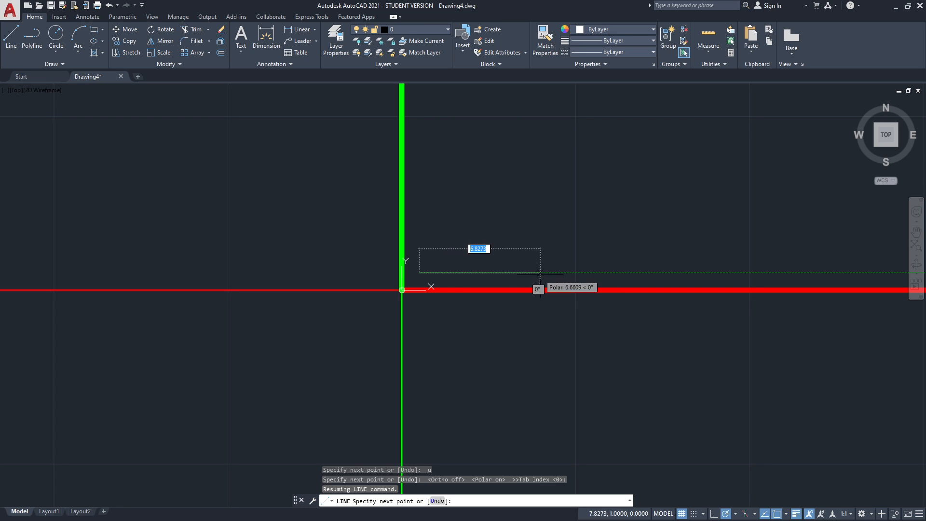
Try the horizontal segment from 1,1 with an 8-unit distance and with absolute point 9,1, undoing each attempt.
{"action": "type", "text": "8"}
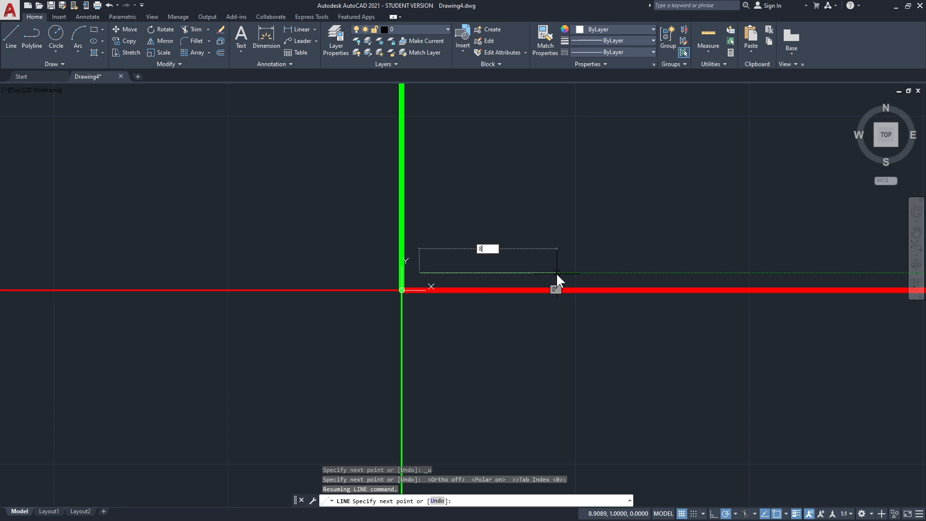
{"action": "key", "text": "Return"}
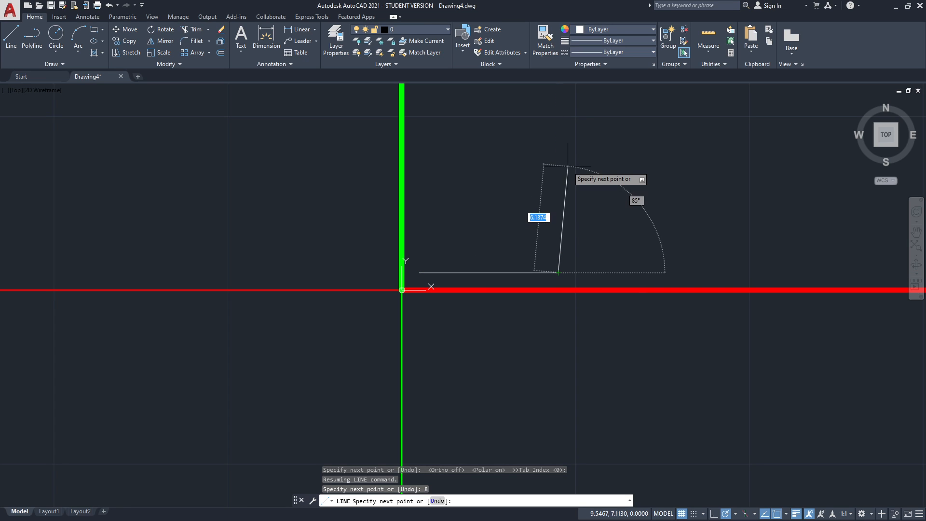
{"action": "key", "text": "ctrl+z"}
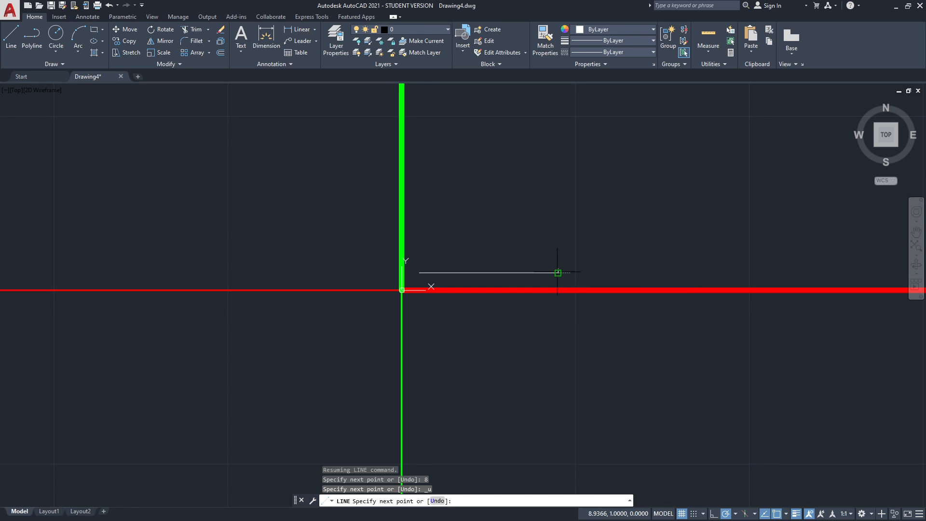
{"action": "type", "text": "9,1"}
{"action": "key", "text": "Return"}
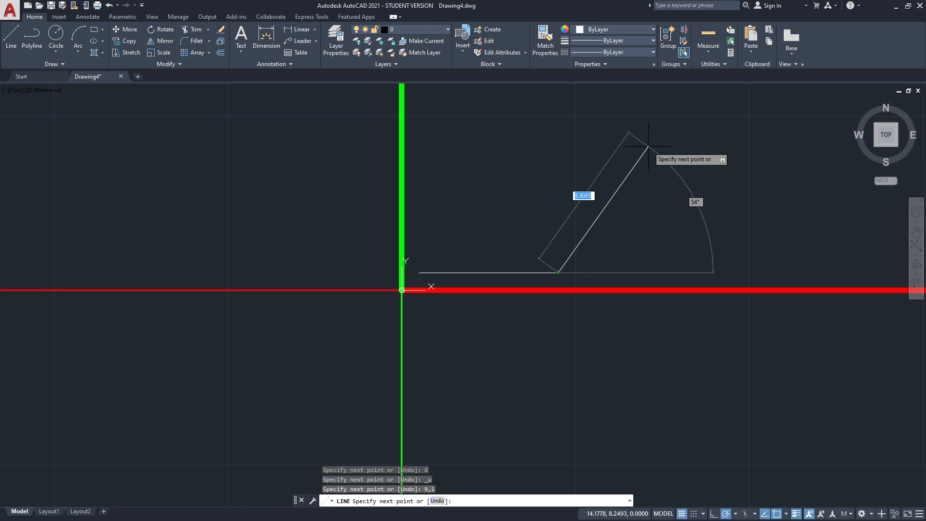
{"action": "key", "text": "ctrl+z"}
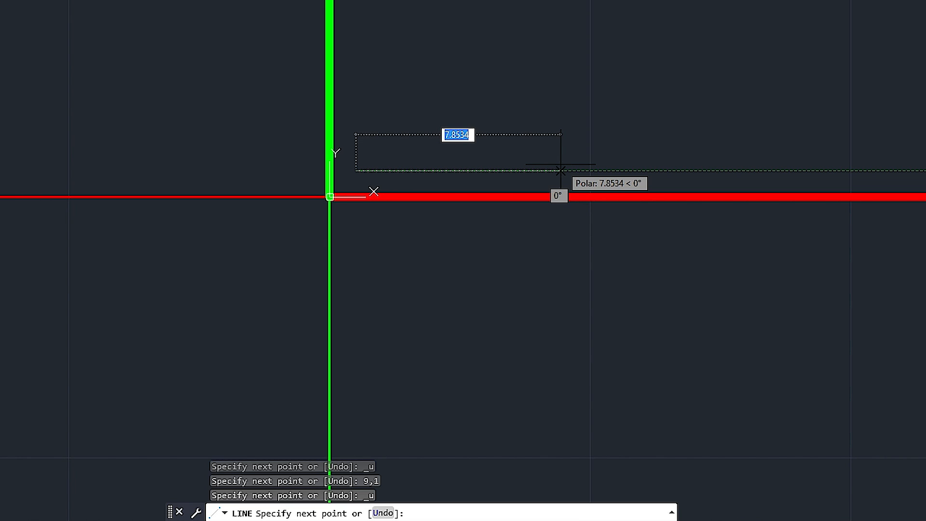
Draw the square's lower and right sides from 1,1 using the relative coordinates @8,0 and @0,8.
{"action": "type", "text": "@"}
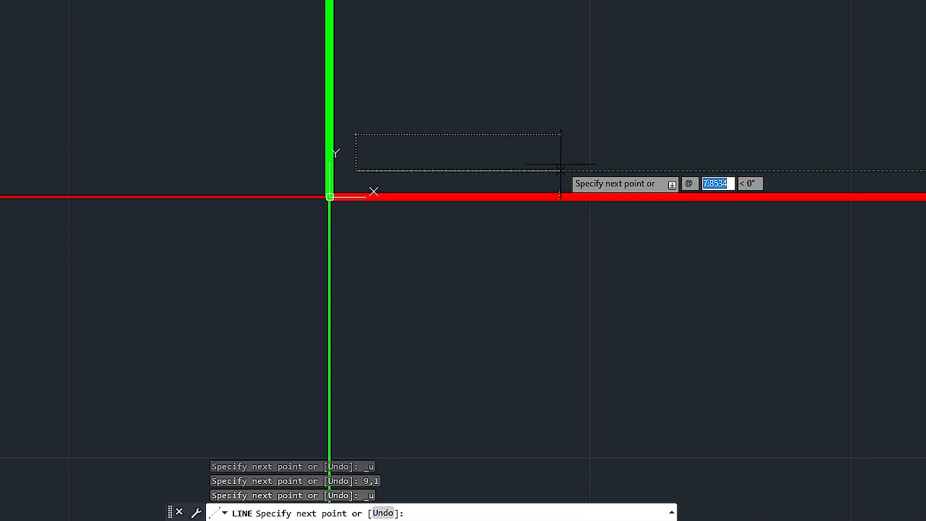
{"action": "type", "text": "8"}
{"action": "key", "text": "Tab"}
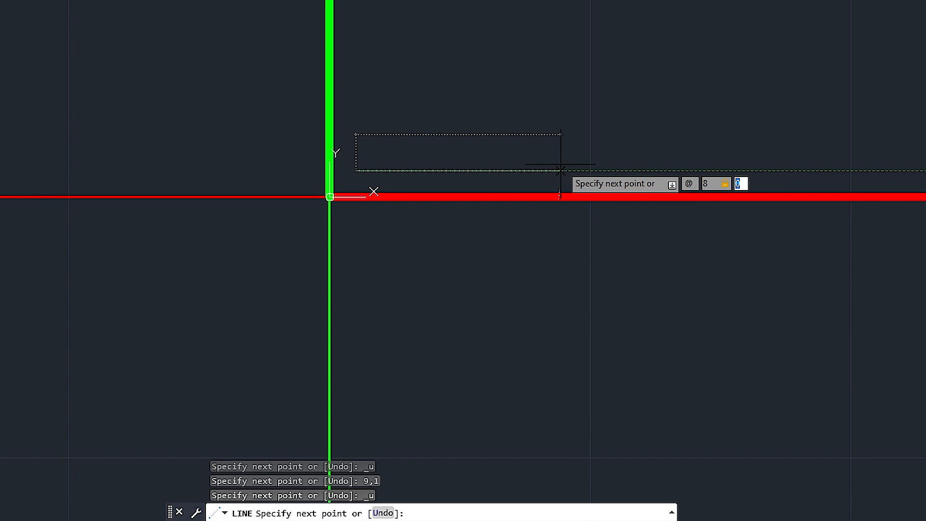
{"action": "type", "text": "0"}
{"action": "key", "text": "Return"}
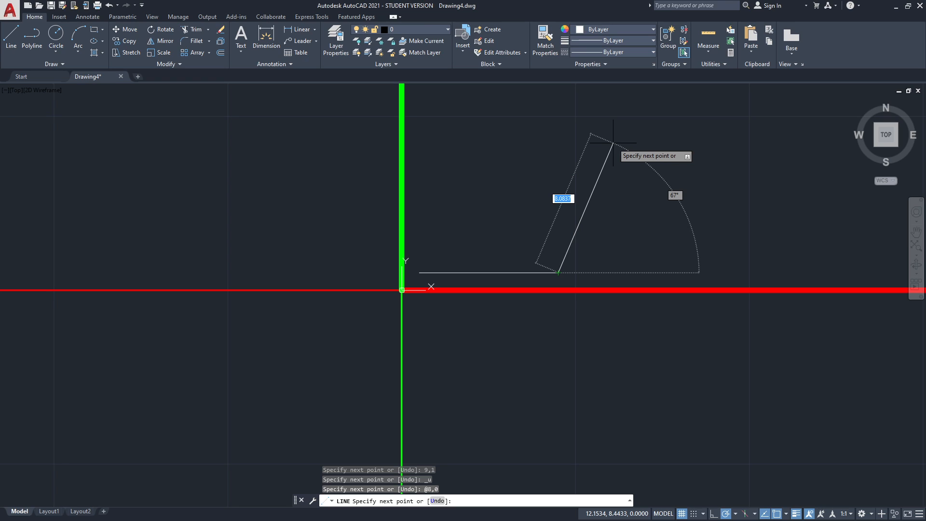
{"action": "type", "text": "0,"}
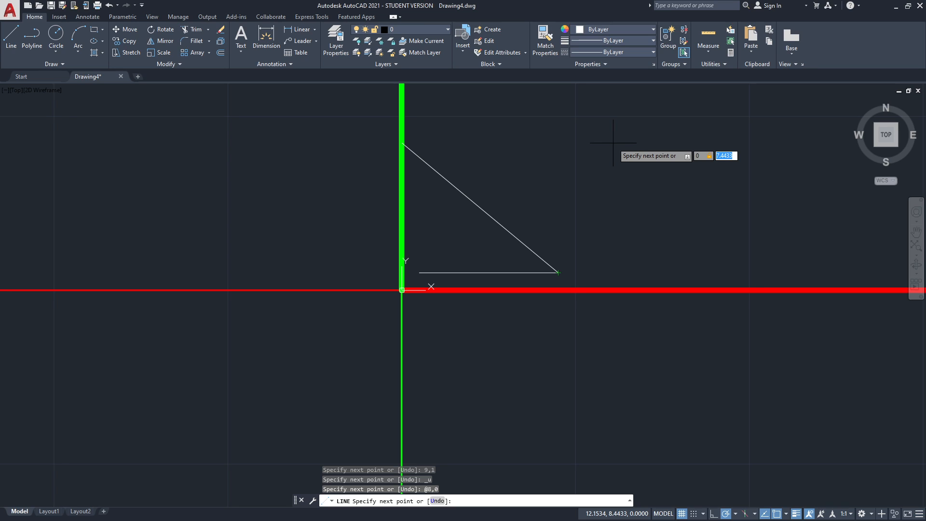
{"action": "type", "text": "8"}
{"action": "key", "text": "Return"}
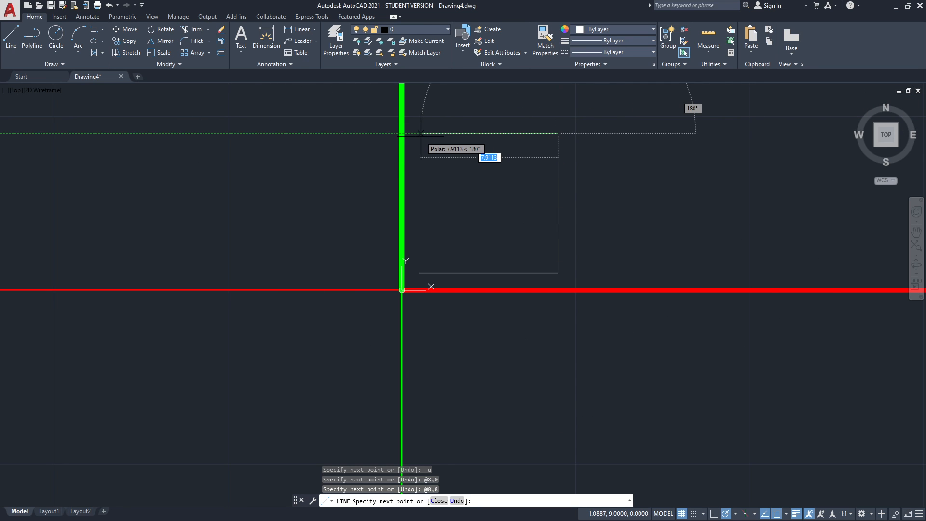
Complete the square's upper and left sides using the relative coordinates @-8,0 and @0,-8, and finish the line.
{"action": "type", "text": "-8"}
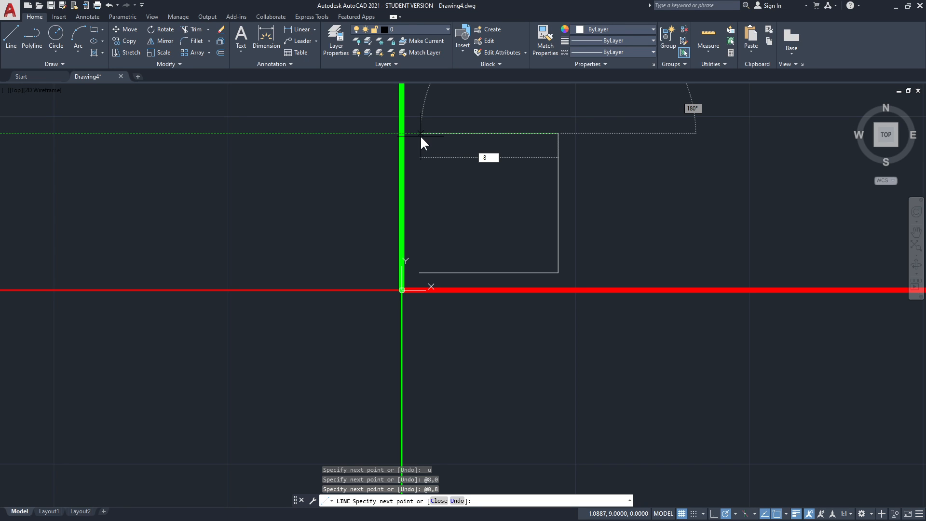
{"action": "key", "text": "Tab"}
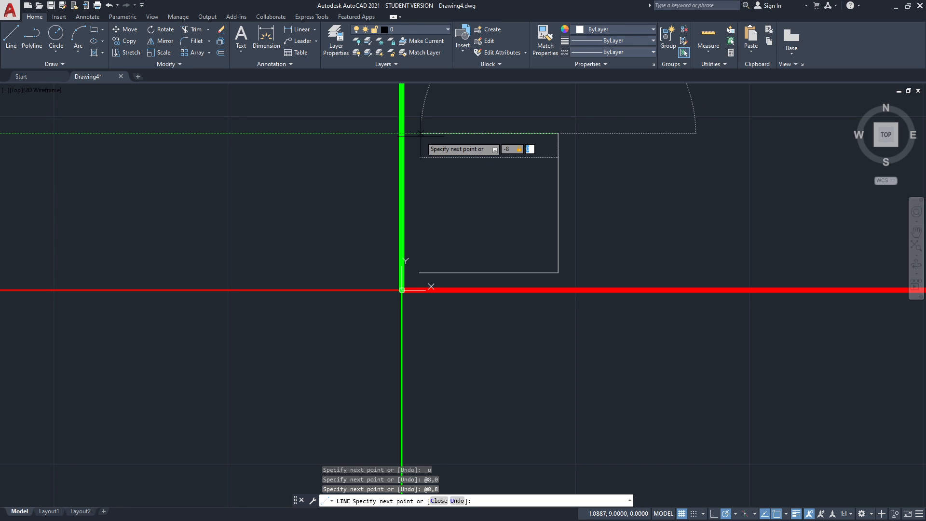
{"action": "type", "text": "0"}
{"action": "key", "text": "Return"}
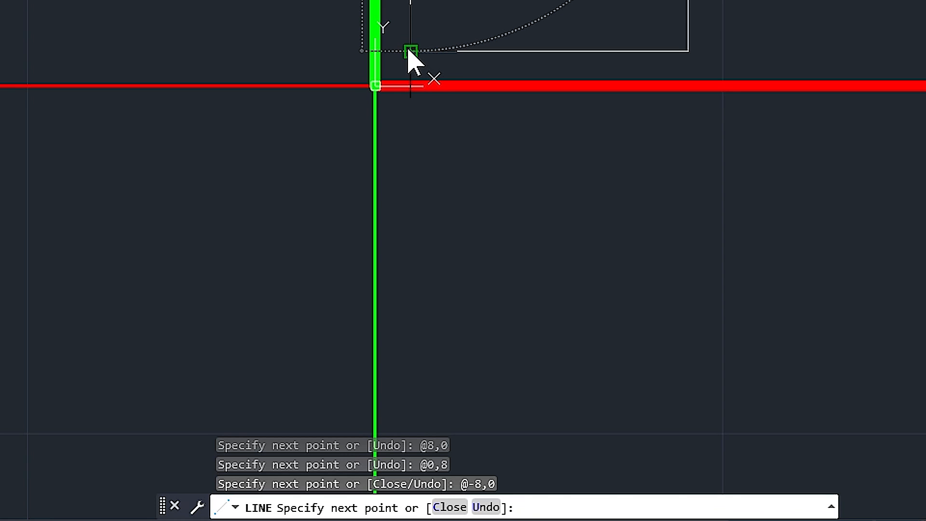
{"action": "type", "text": "@0,-8"}
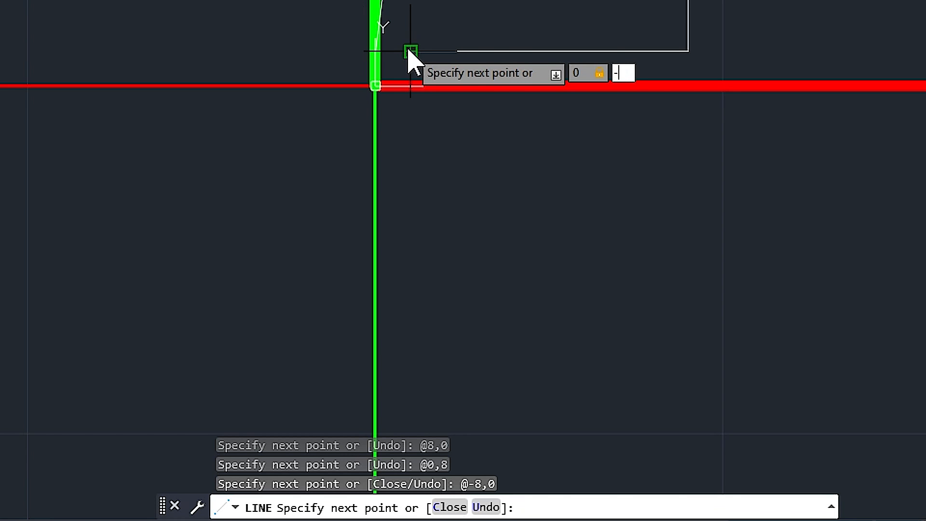
{"action": "key", "text": "Return"}
{"action": "key", "text": "Return"}
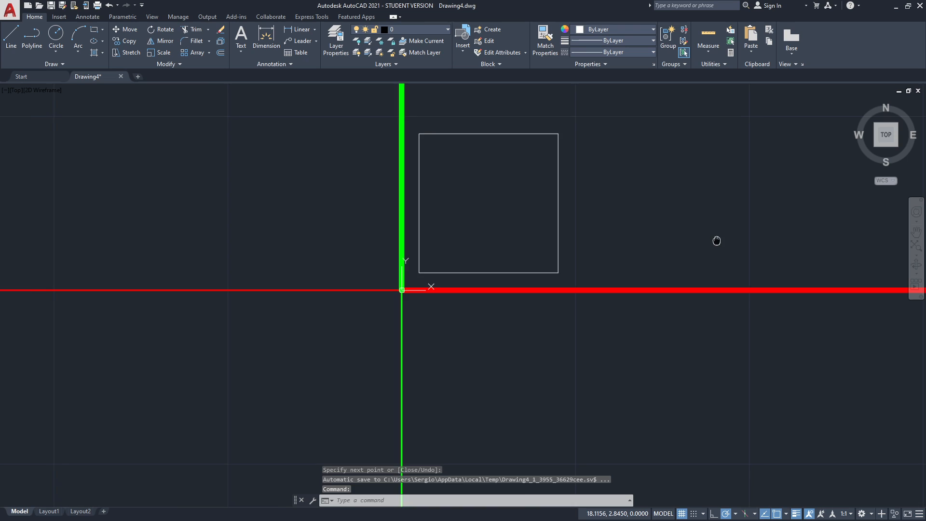
Start a line at absolute coordinates 11,1 and draw an 8-unit horizontal segment in the positive X direction.
{"action": "middle_click_drag", "start_coordinate": [717, 241], "coordinate": [565, 274]}
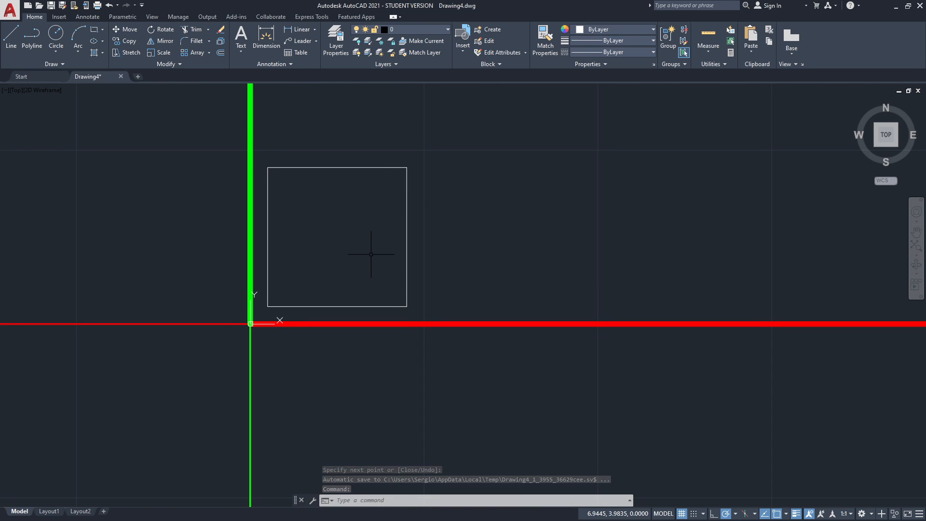
{"action": "type", "text": "l"}
{"action": "key", "text": "Return"}
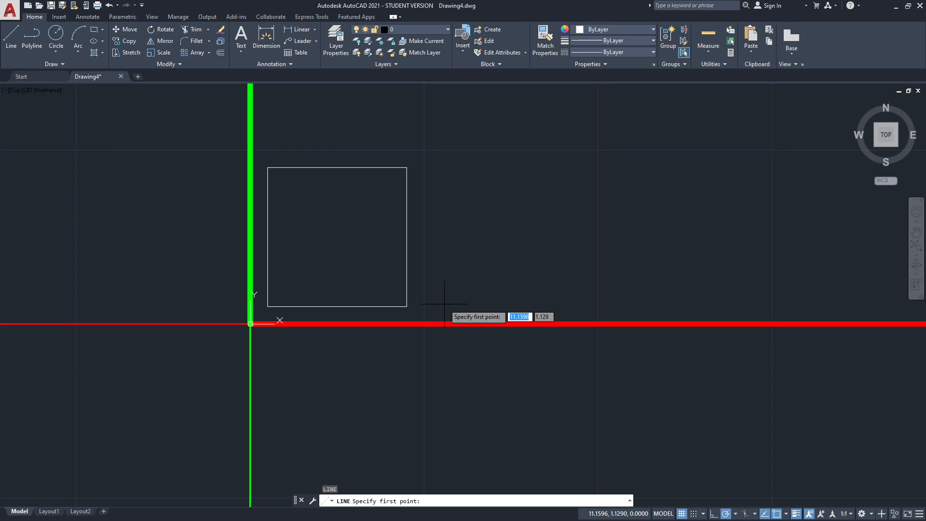
{"action": "type", "text": "11,1"}
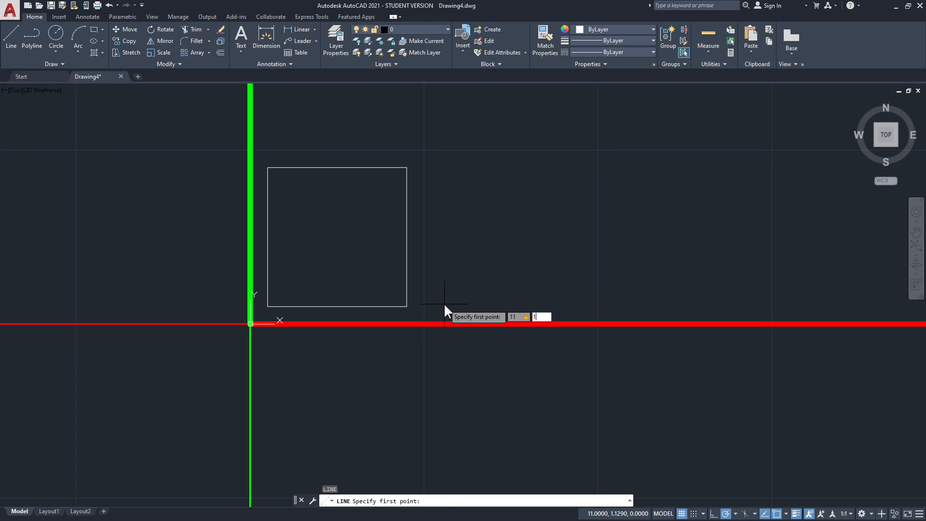
{"action": "key", "text": "Return"}
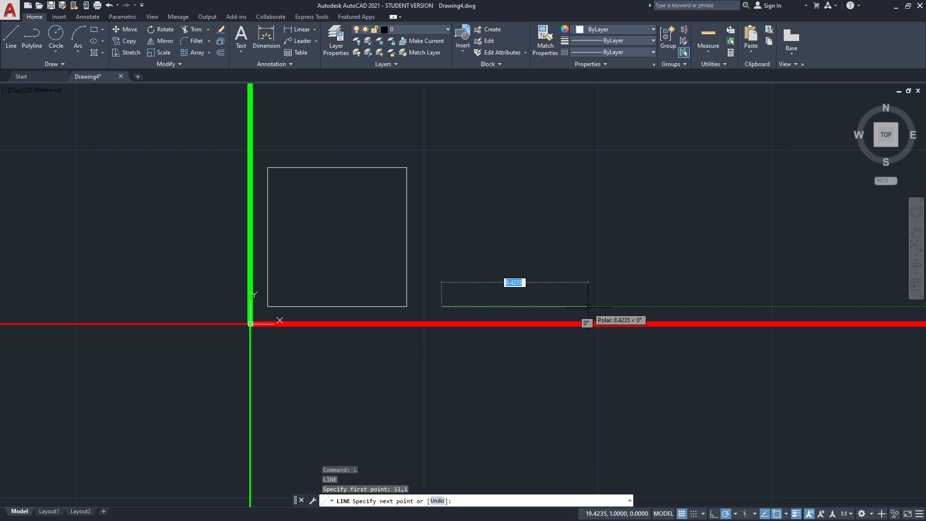
{"action": "type", "text": "8"}
{"action": "key", "text": "Return"}
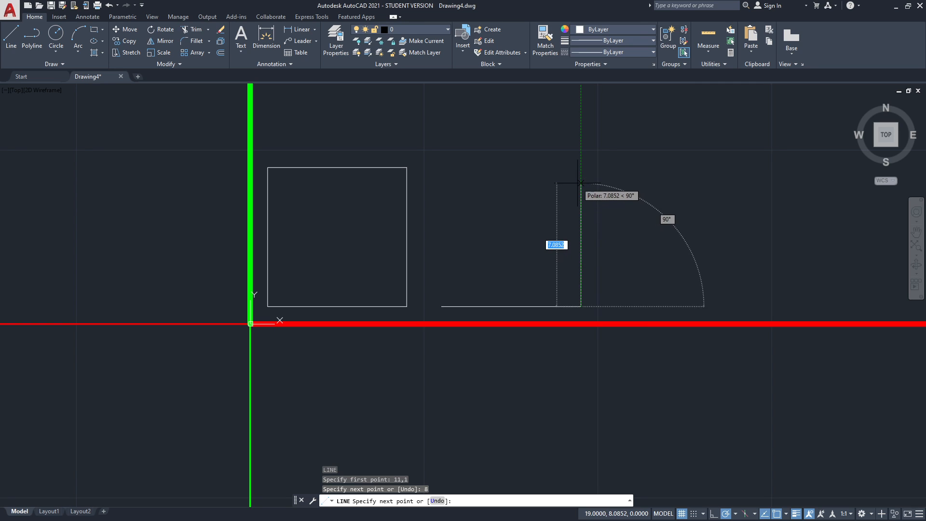
Complete the second square with 8-unit right and upper sides and a left side closing at 11,1.
{"action": "type", "text": "8"}
{"action": "key", "text": "Return"}
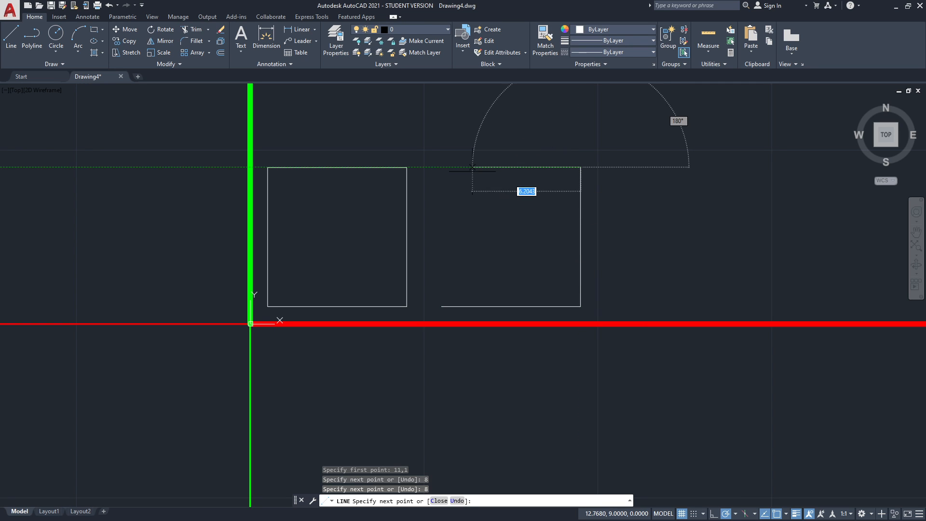
{"action": "type", "text": "8"}
{"action": "key", "text": "Return"}
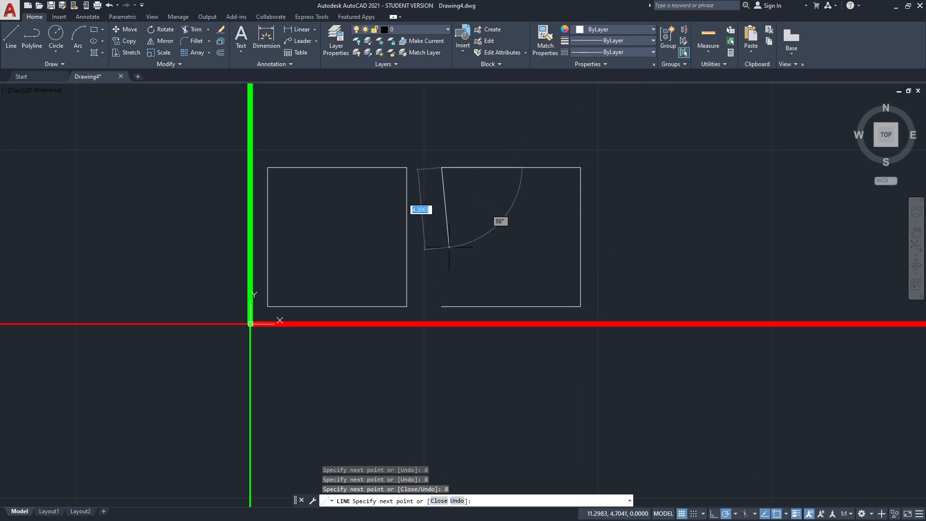
{"action": "left_click", "coordinate": [441, 306]}
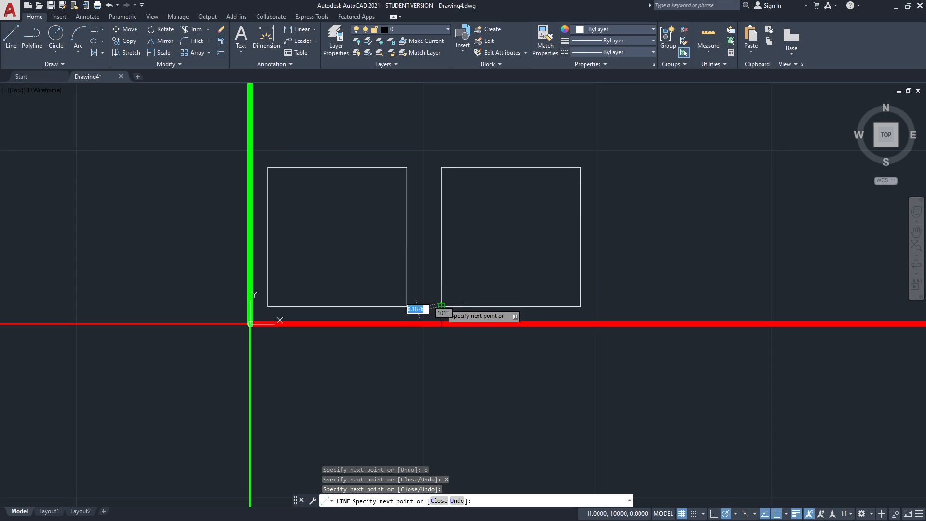
{"action": "key", "text": "Return"}
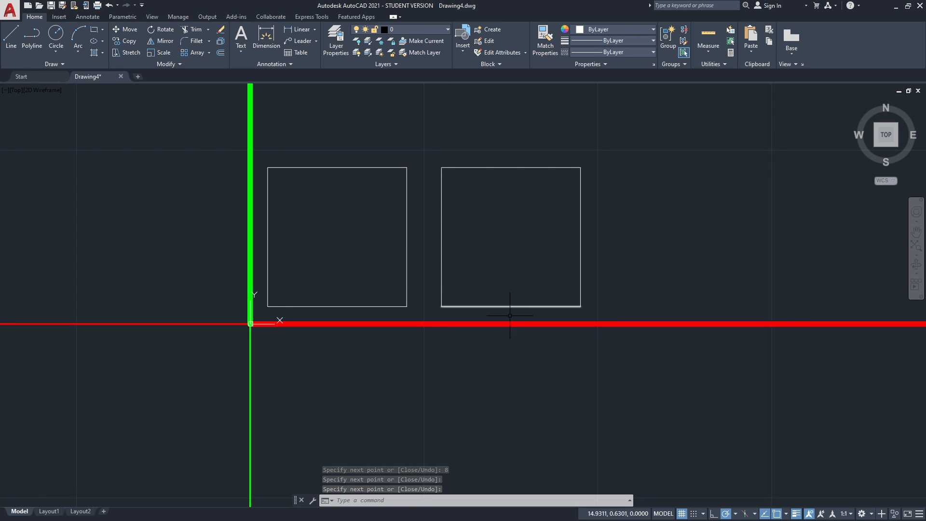
Erase the four lines of the second square.
{"action": "left_click", "coordinate": [587, 313]}
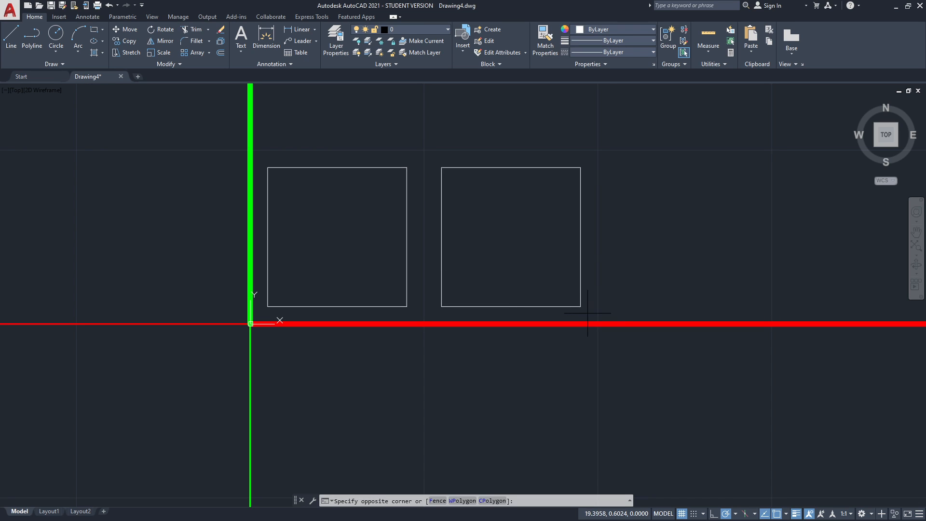
{"action": "left_click", "coordinate": [435, 157]}
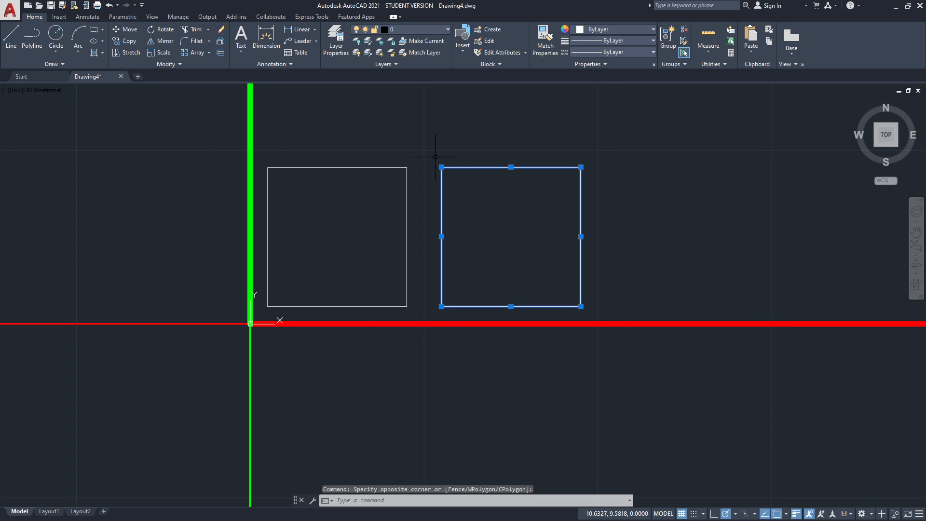
{"action": "type", "text": "e"}
{"action": "key", "text": "Return"}
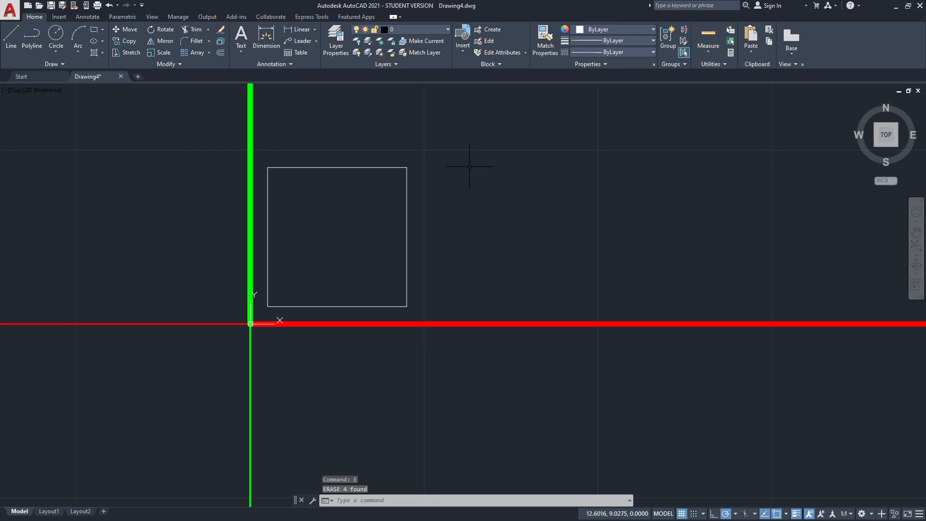
Draw an 8-unit square with the Rectangle command from absolute corner 11,1 to absolute corner 19,9.
{"action": "left_click", "coordinate": [94, 30]}
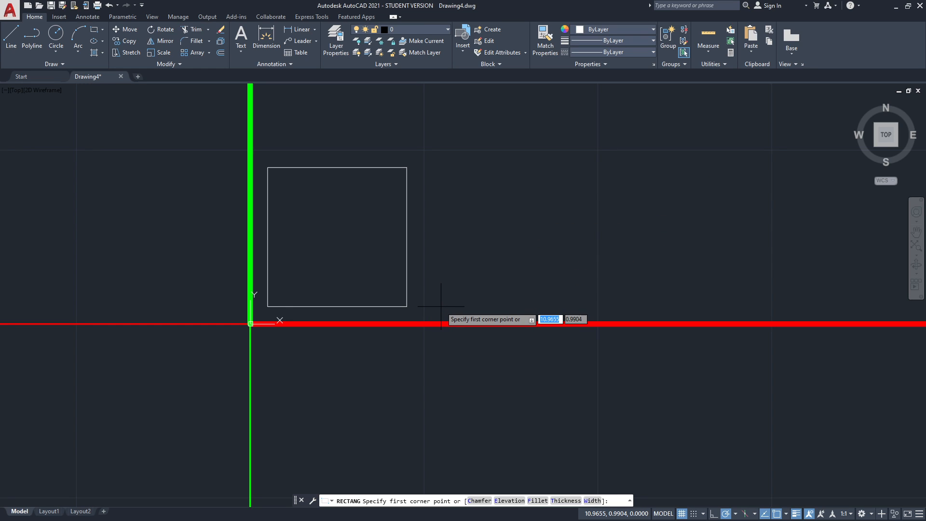
{"action": "type", "text": "11"}
{"action": "key", "text": "Tab"}
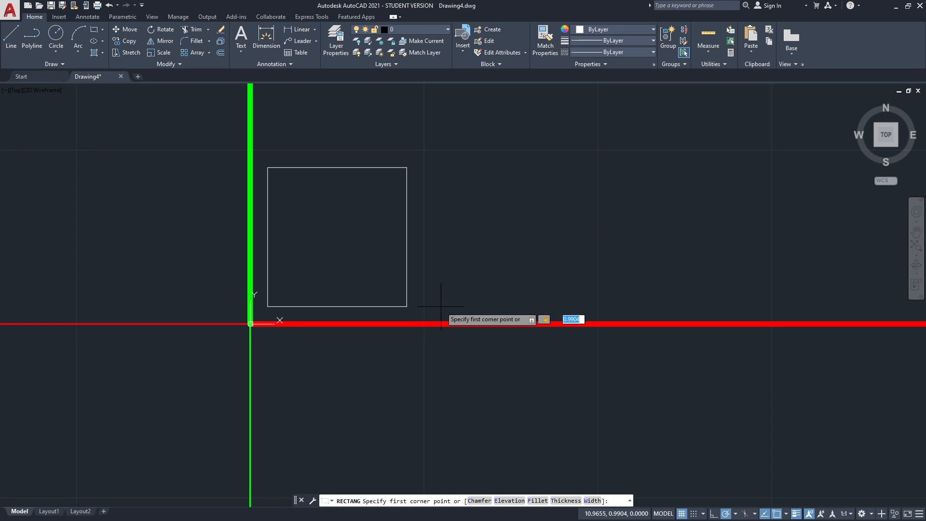
{"action": "type", "text": "1"}
{"action": "key", "text": "Return"}
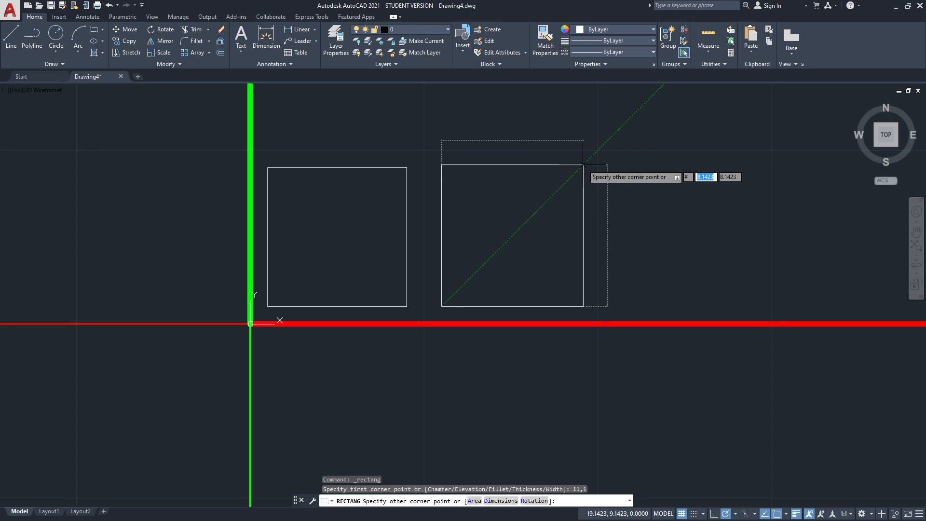
{"action": "type", "text": "19"}
{"action": "key", "text": "Tab"}
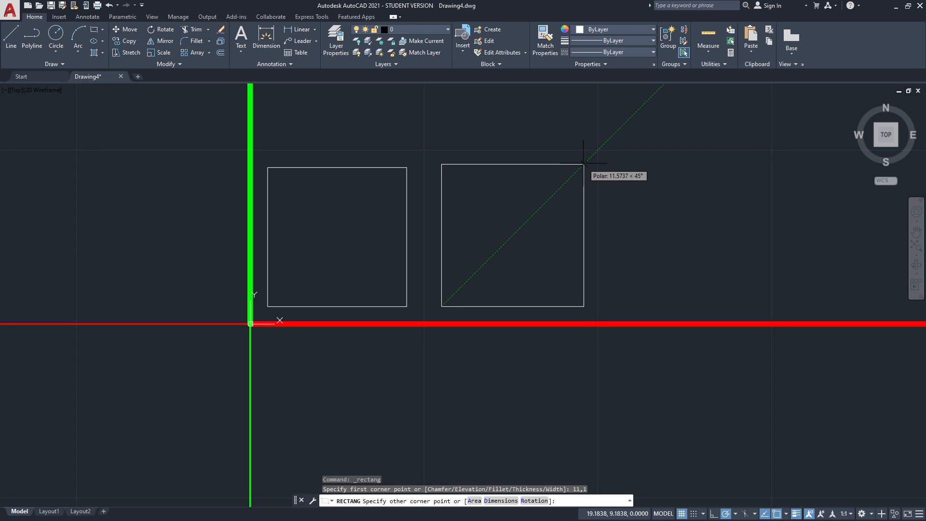
{"action": "type", "text": "9"}
{"action": "key", "text": "Return"}
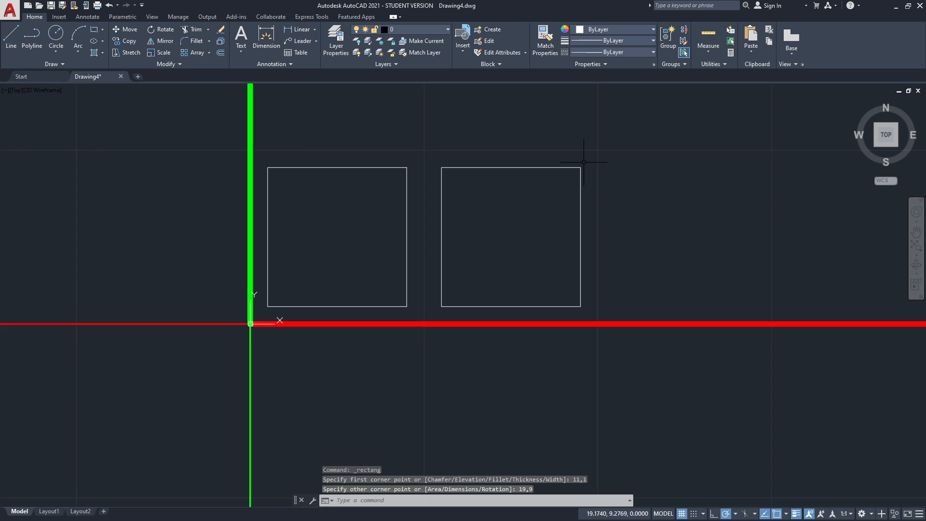
Erase the rectangle drawn between 11,1 and 19,9.
{"action": "left_click", "coordinate": [587, 172]}
{"action": "left_click", "coordinate": [569, 154]}
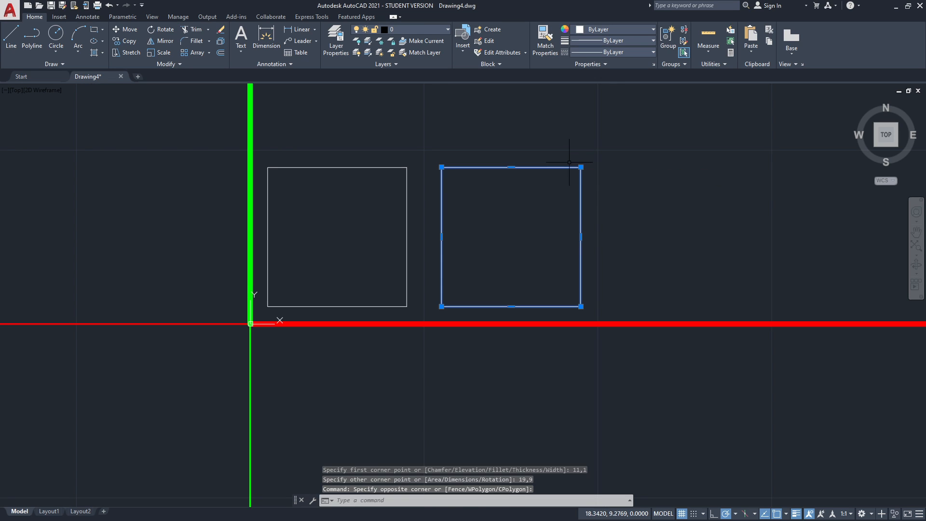
{"action": "type", "text": "e"}
{"action": "key", "text": "Return"}
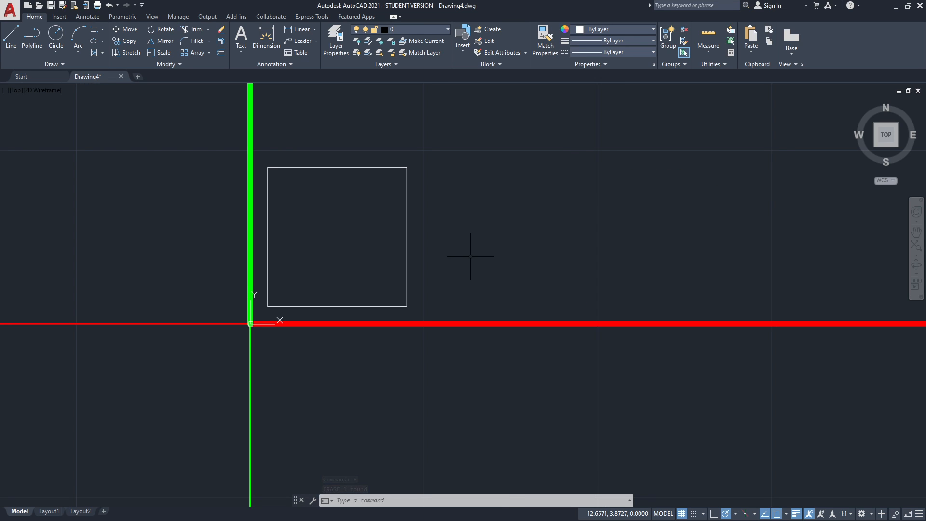
Draw a rectangle with its first corner at 11,1 and its opposite corner at the relative coordinates @8,8.
{"action": "type", "text": "rec"}
{"action": "key", "text": "Return"}
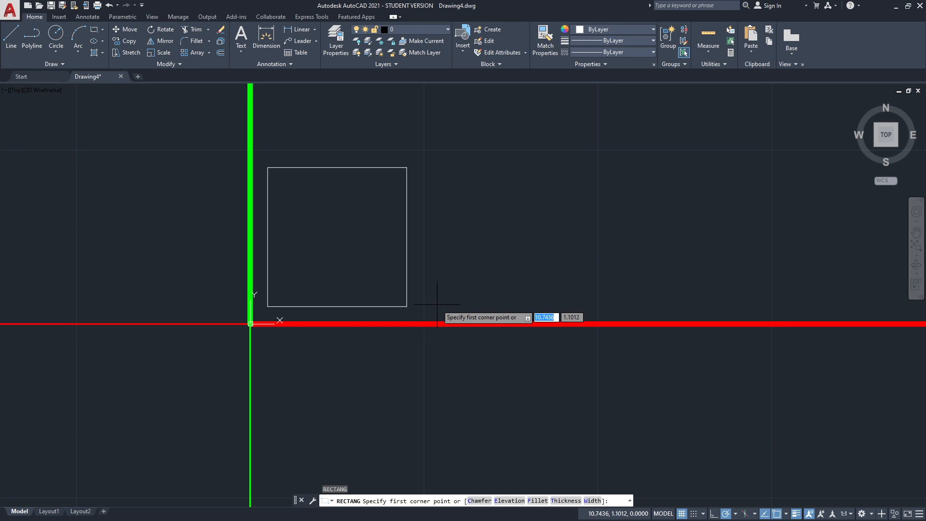
{"action": "type", "text": "11,1"}
{"action": "key", "text": "Return"}
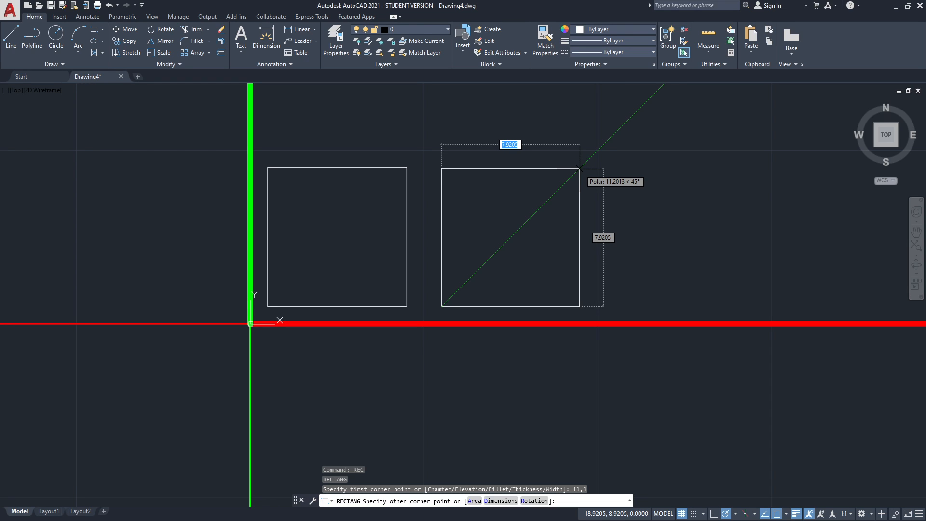
{"action": "type", "text": "@8,8"}
{"action": "key", "text": "Return"}
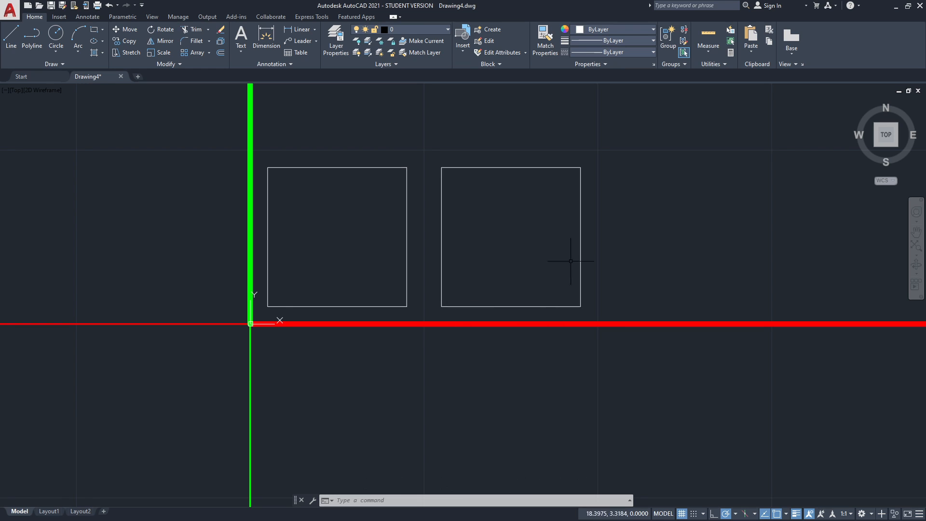
{"action": "left_click", "coordinate": [598, 308]}
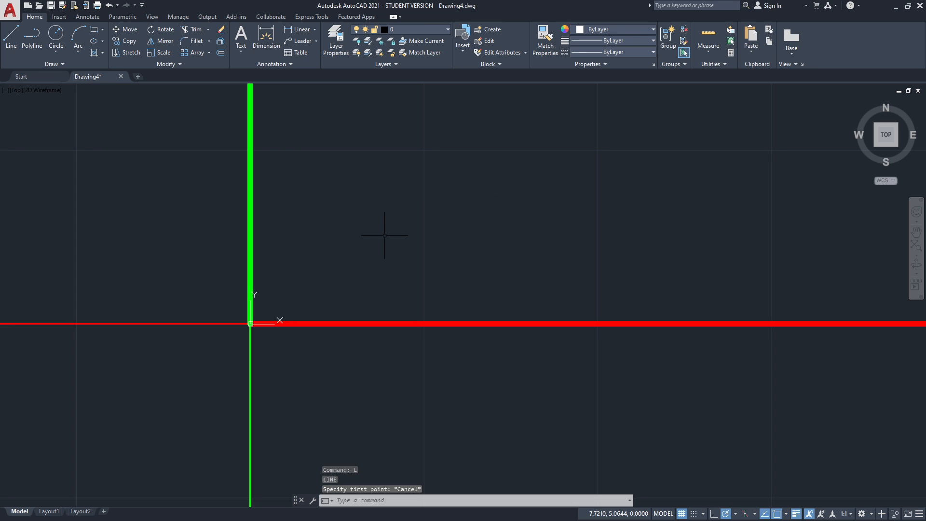
{"action": "type", "text": "l"}
{"action": "key", "text": "Return"}
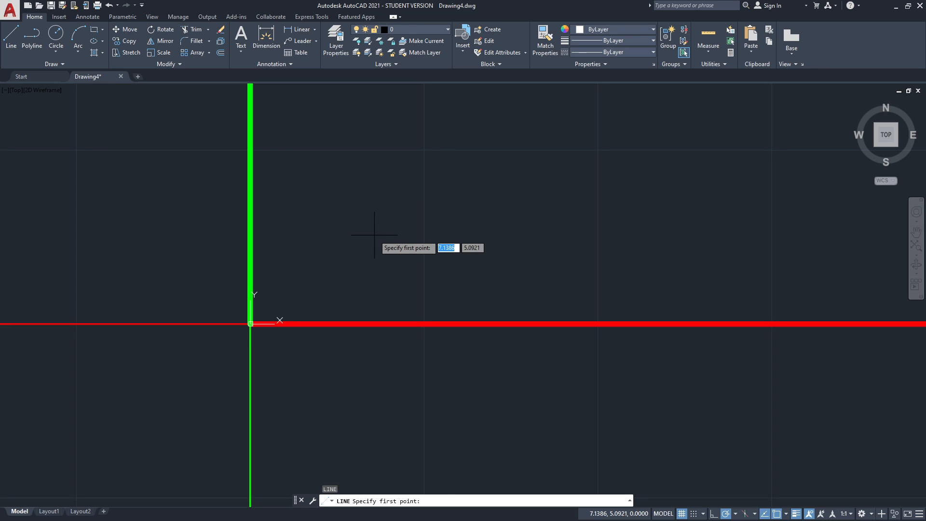
{"action": "type", "text": "0,0"}
{"action": "key", "text": "Return"}
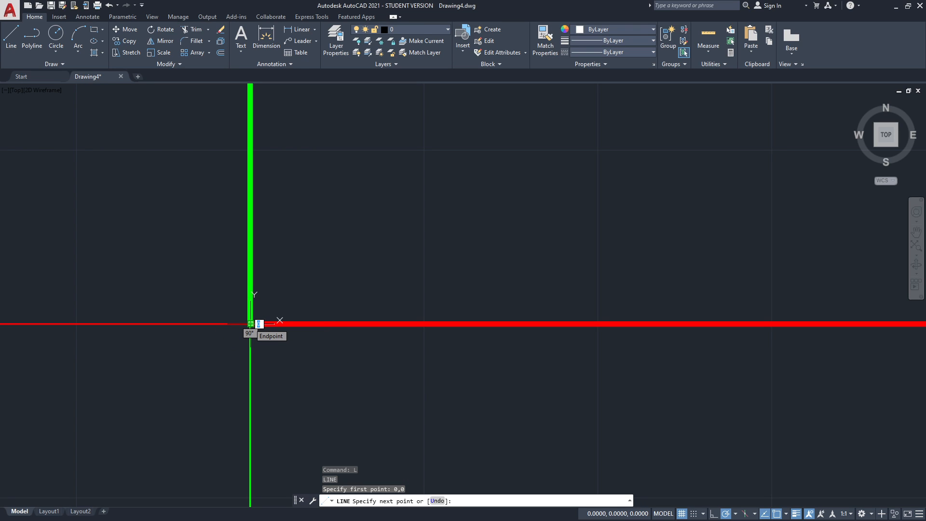
{"action": "key", "text": "Escape"}
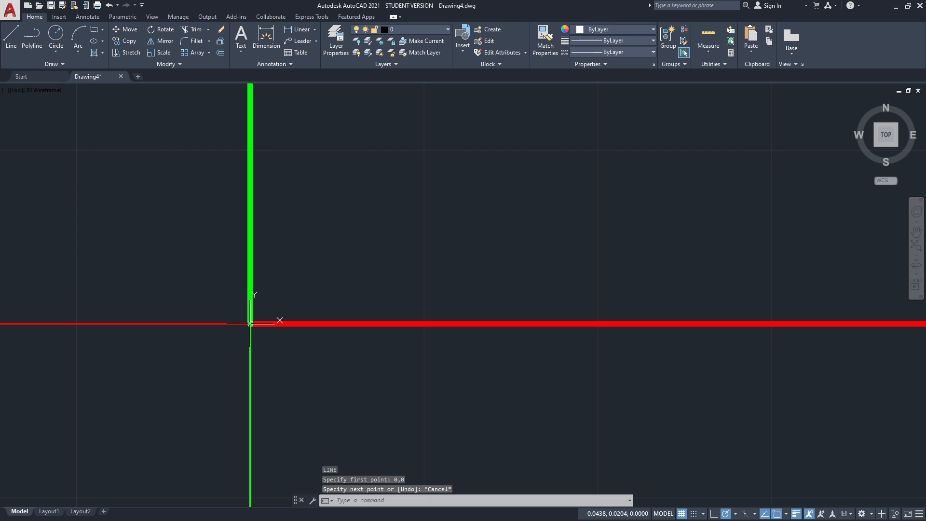
Start a line at a free point above the X axis and draw a small square's lower and right sides with relative coordinates 2,0 and 0,2.
{"action": "key", "text": "space"}
{"action": "left_click", "coordinate": [508, 200]}
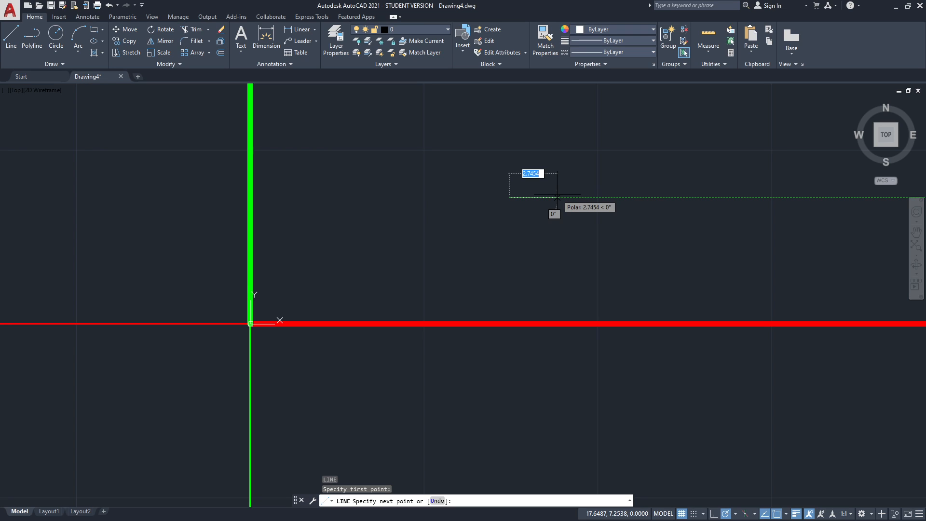
{"action": "type", "text": "2"}
{"action": "key", "text": "Tab"}
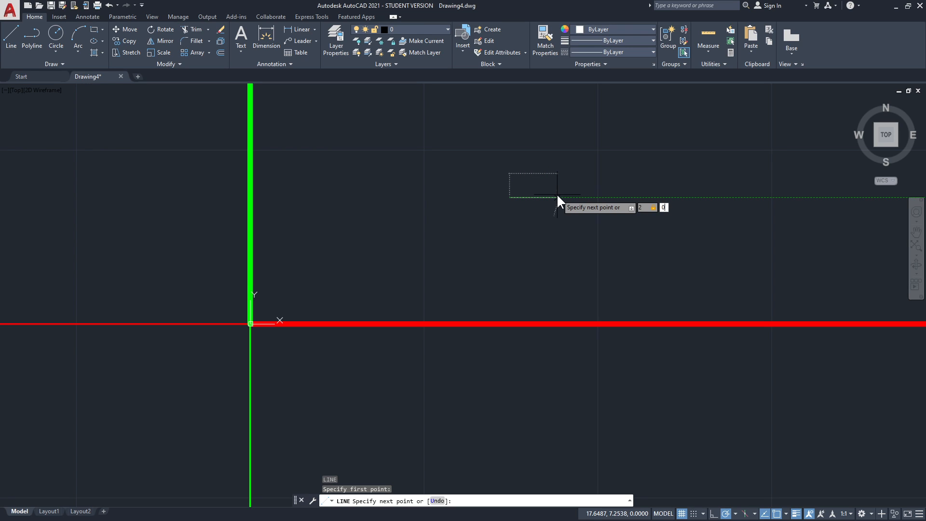
{"action": "key", "text": "Return"}
{"action": "type", "text": "0,2"}
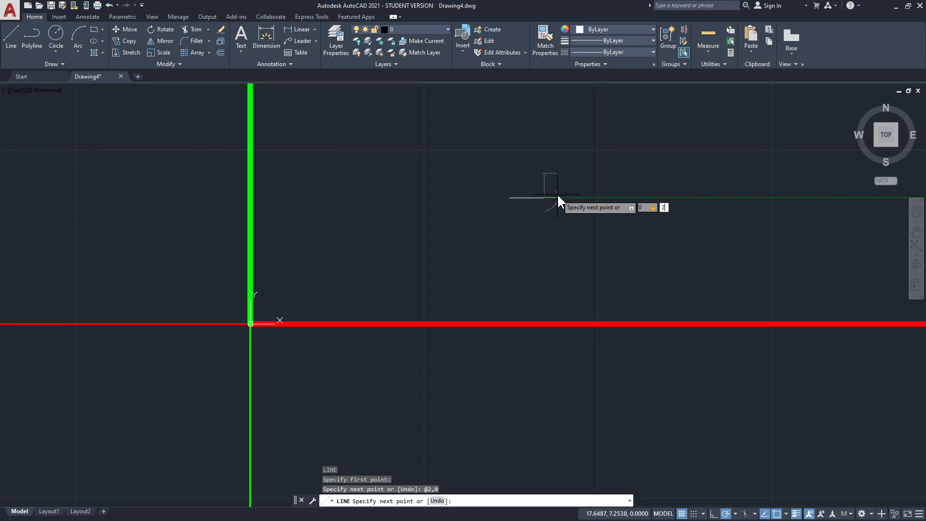
{"action": "key", "text": "Return"}
Complete the small square's upper and left sides with relative coordinates -2,0 and 0,-2, and finish the line.
{"action": "type", "text": "-2"}
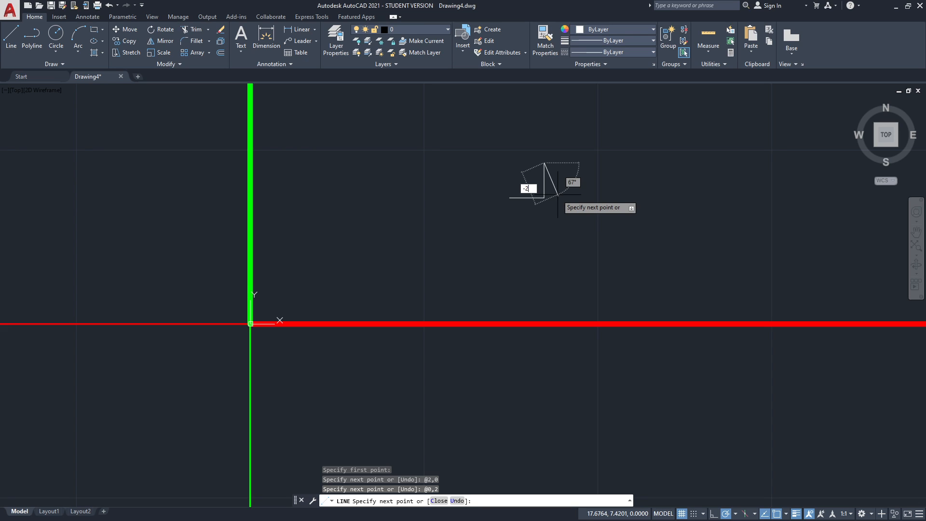
{"action": "type", "text": ",0"}
{"action": "key", "text": "Return"}
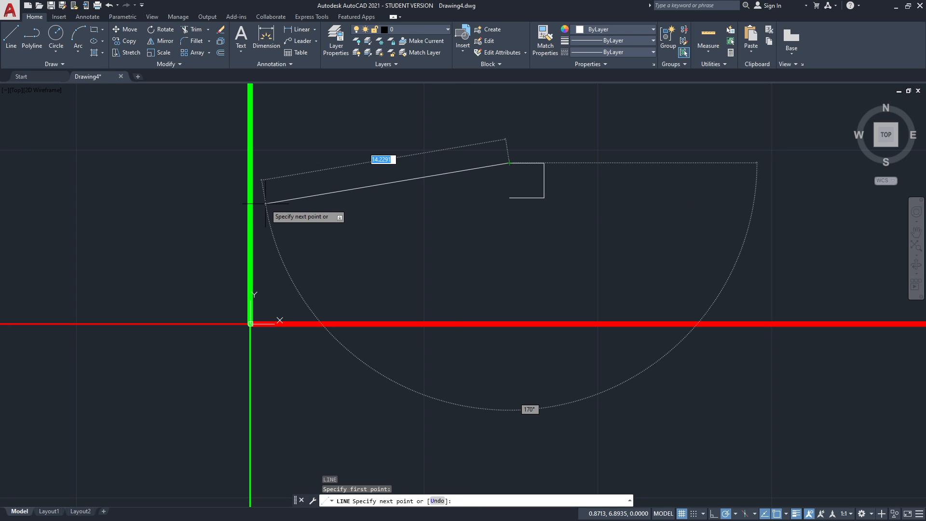
{"action": "type", "text": "0,-"}
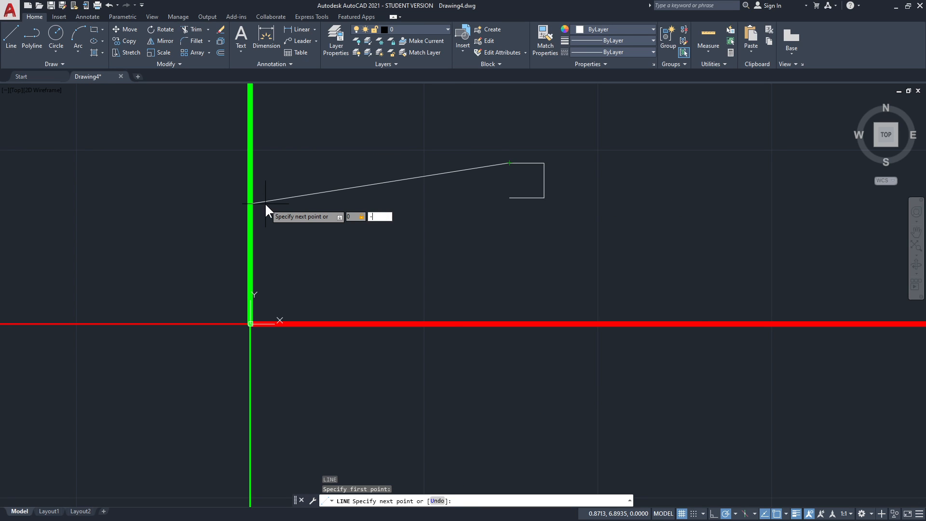
{"action": "type", "text": "2"}
{"action": "key", "text": "Return"}
{"action": "key", "text": "Return"}
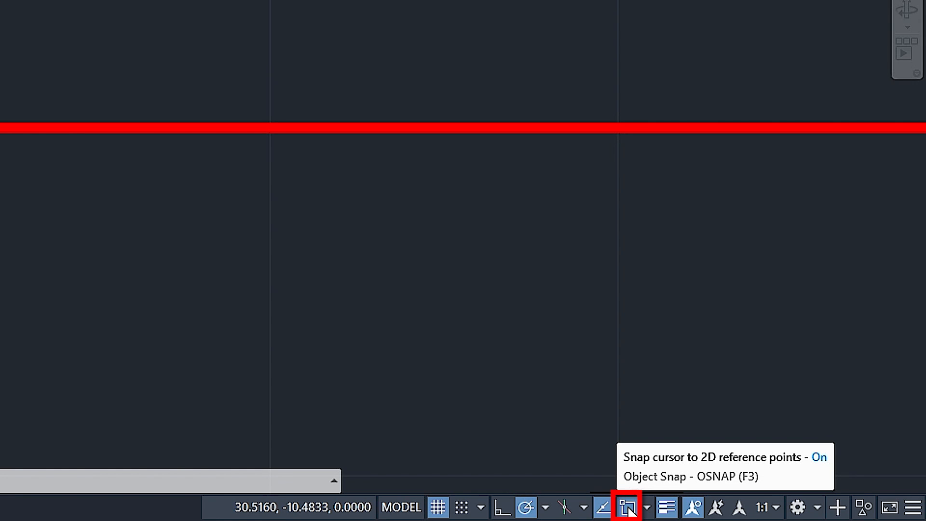
Examine the available object snap modes in the Object Snap settings, including Endpoint, and close them without applying changes.
{"action": "right_click", "coordinate": [628, 507]}
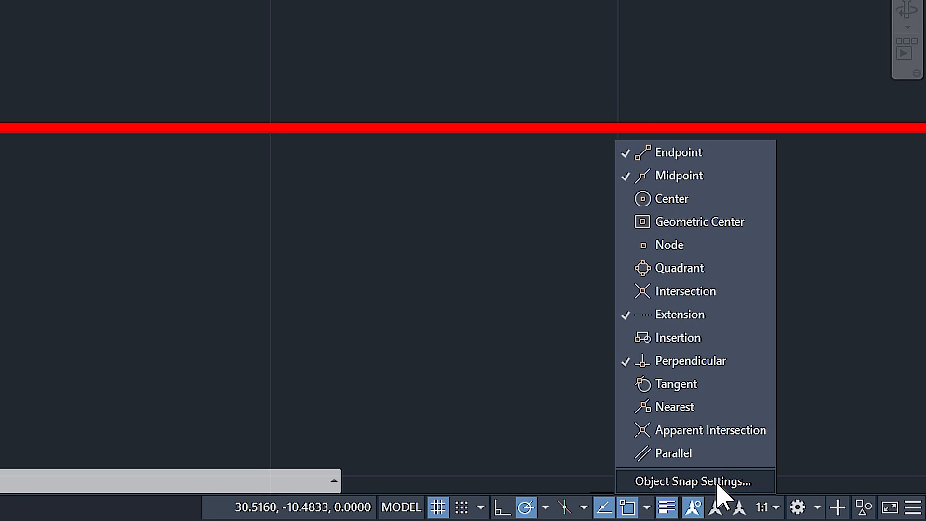
{"action": "left_click", "coordinate": [716, 482]}
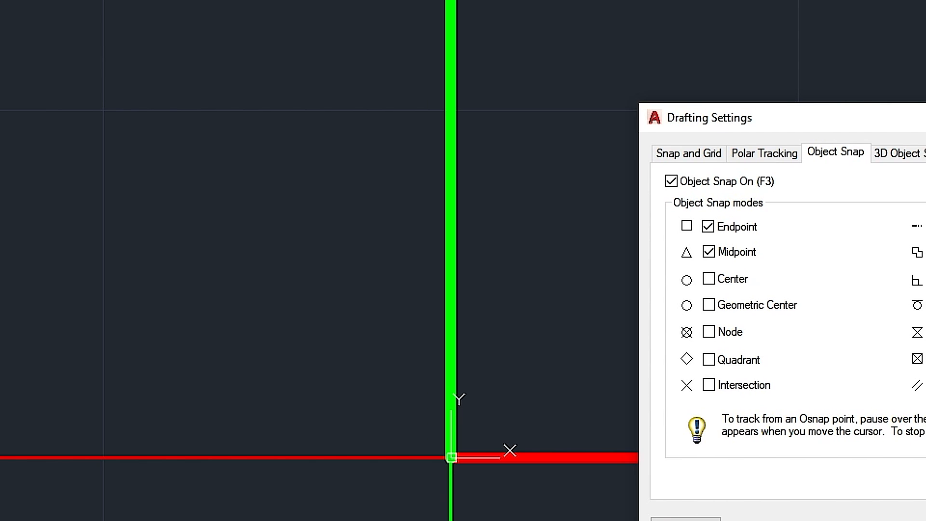
{"action": "left_click_drag", "start_coordinate": [907, 130], "coordinate": [482, 68]}
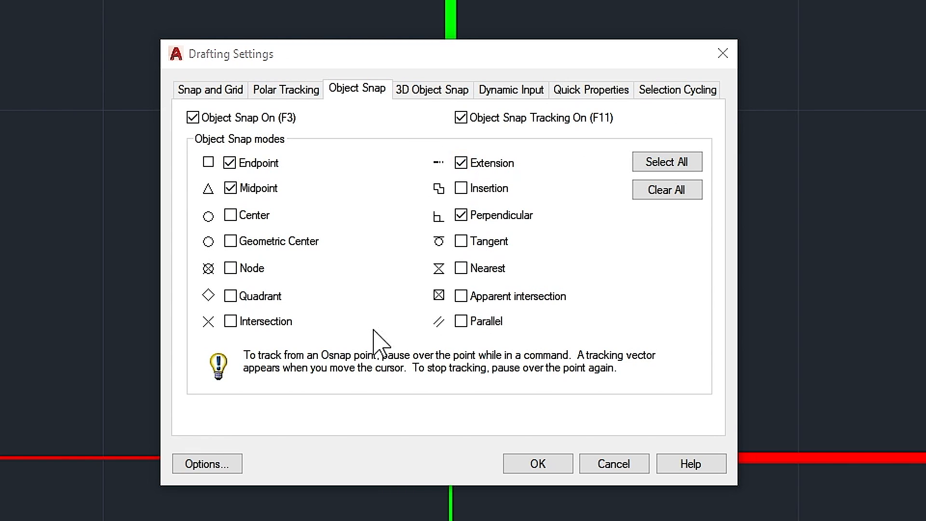
{"action": "left_click", "coordinate": [466, 354]}
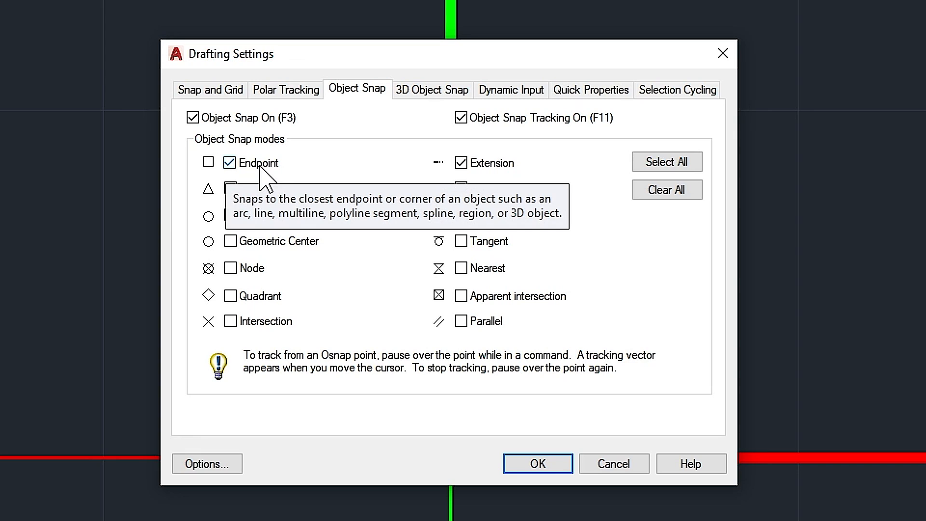
{"action": "left_click", "coordinate": [614, 465]}
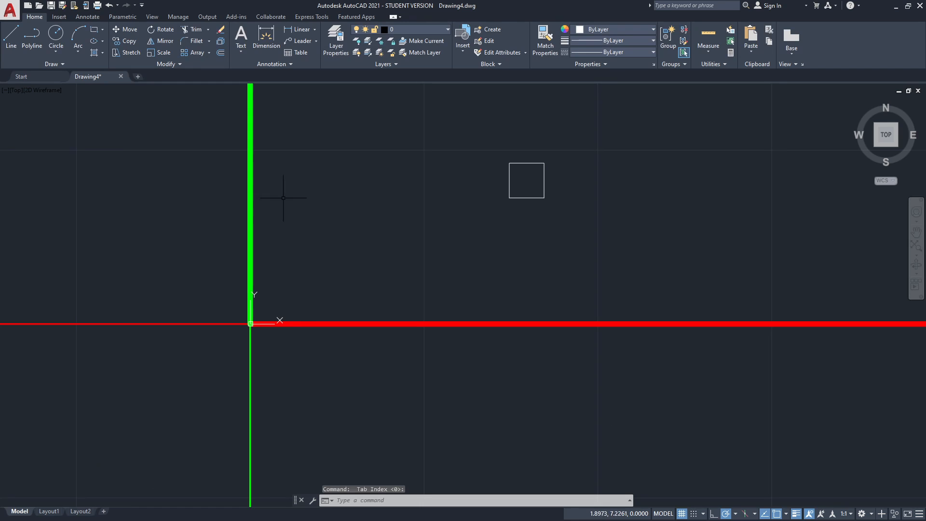
Draw a line about 7.8 units long from a free point to the endpoint snap at the small square's lower-left corner.
{"action": "type", "text": "l"}
{"action": "key", "text": "Return"}
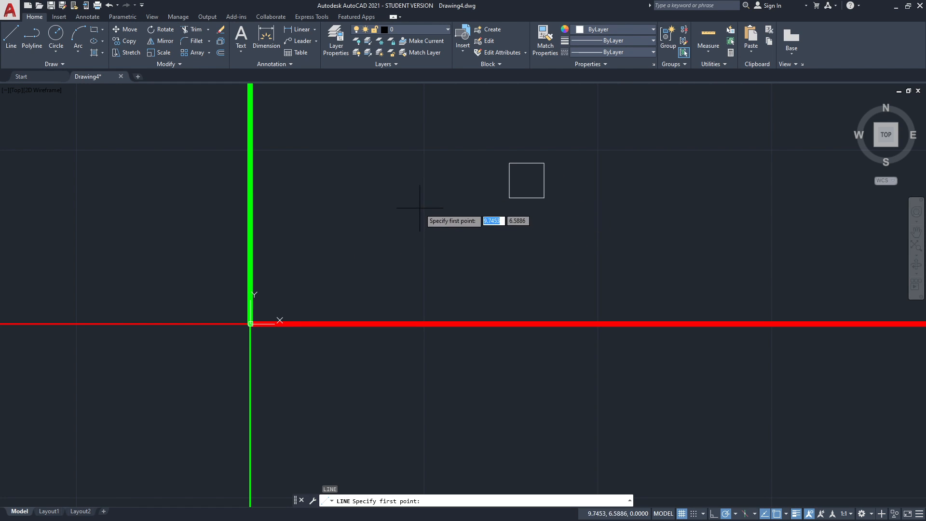
{"action": "left_click", "coordinate": [374, 186]}
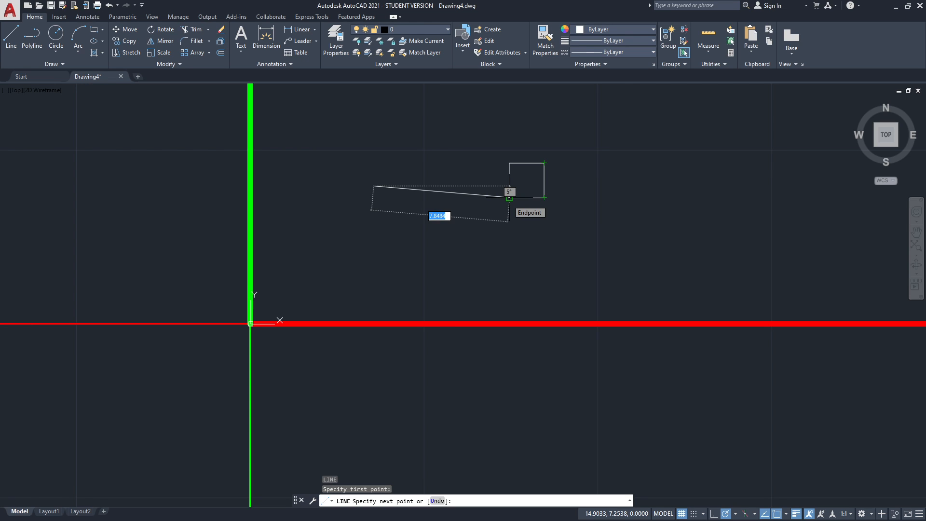
{"action": "left_click", "coordinate": [509, 197]}
{"action": "key", "text": "Return"}
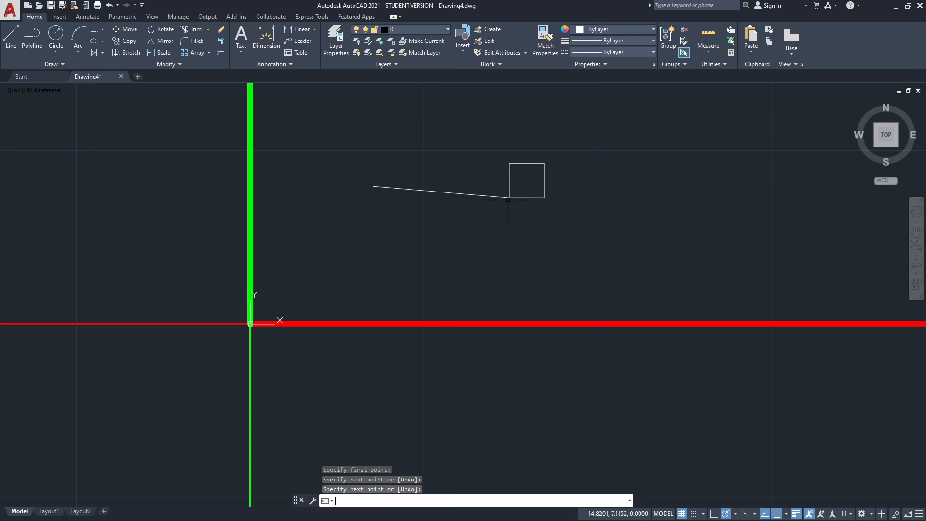
Draw a horizontal line from the small square's lower-left corner endpoint in the negative X direction.
{"action": "scroll", "coordinate": [509, 197], "scroll_direction": "up", "scroll_amount": 10}
{"action": "mouse_move", "coordinate": [505, 158]}
{"action": "middle_mouse_down"}
{"action": "mouse_move", "coordinate": [486, 227]}
{"action": "mouse_move", "coordinate": [519, 271]}
{"action": "mouse_move", "coordinate": [466, 342]}
{"action": "mouse_move", "coordinate": [399, 260]}
{"action": "mouse_move", "coordinate": [420, 285]}
{"action": "mouse_move", "coordinate": [410, 310]}
{"action": "mouse_move", "coordinate": [285, 298]}
{"action": "mouse_move", "coordinate": [320, 271]}
{"action": "mouse_move", "coordinate": [418, 242]}
{"action": "middle_mouse_up"}
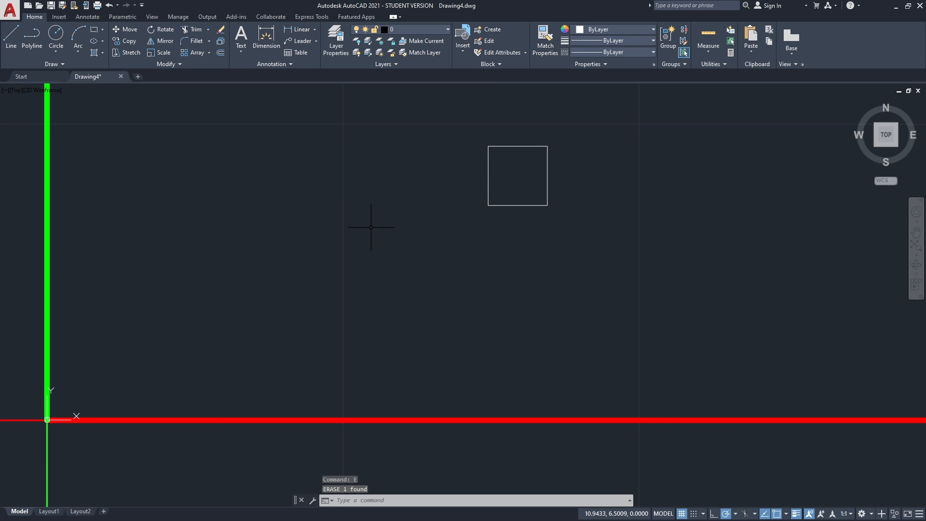
{"action": "type", "text": "l"}
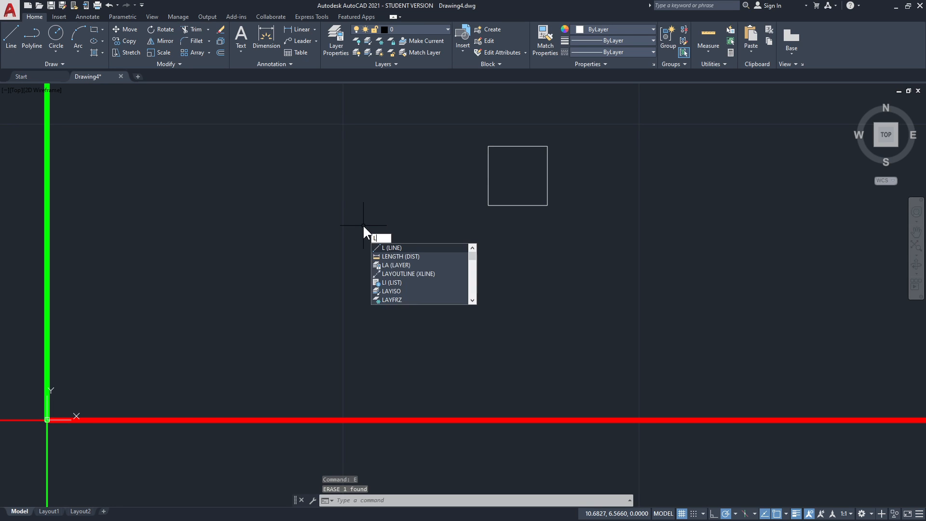
{"action": "key", "text": "Return"}
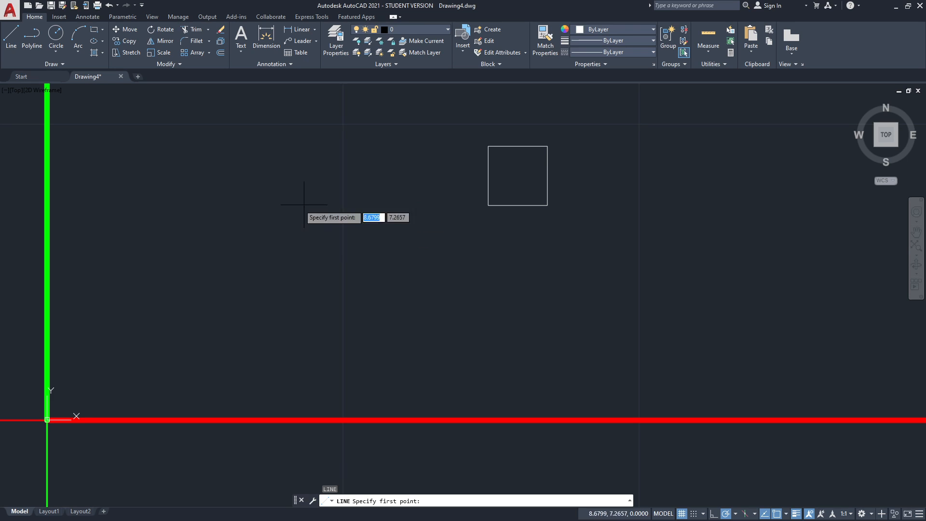
{"action": "left_click", "coordinate": [488, 205]}
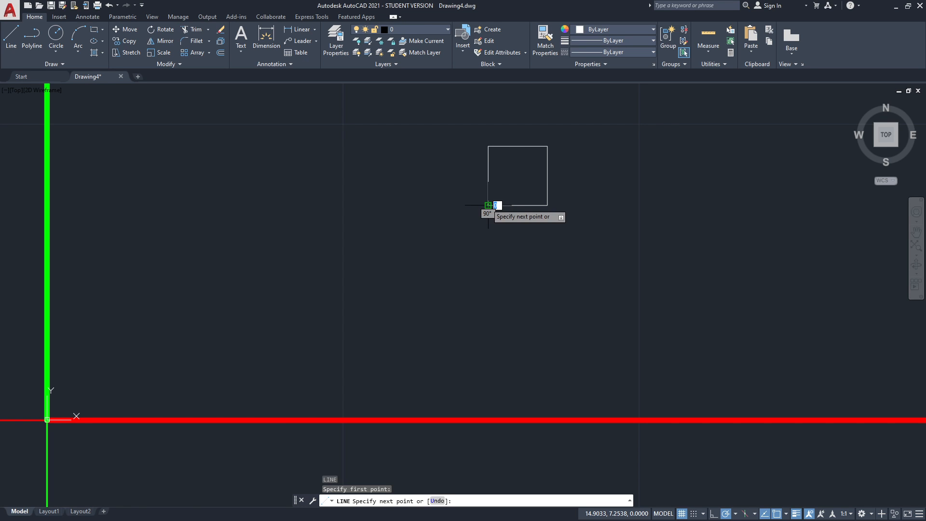
{"action": "left_click", "coordinate": [217, 206]}
{"action": "key", "text": "Return"}
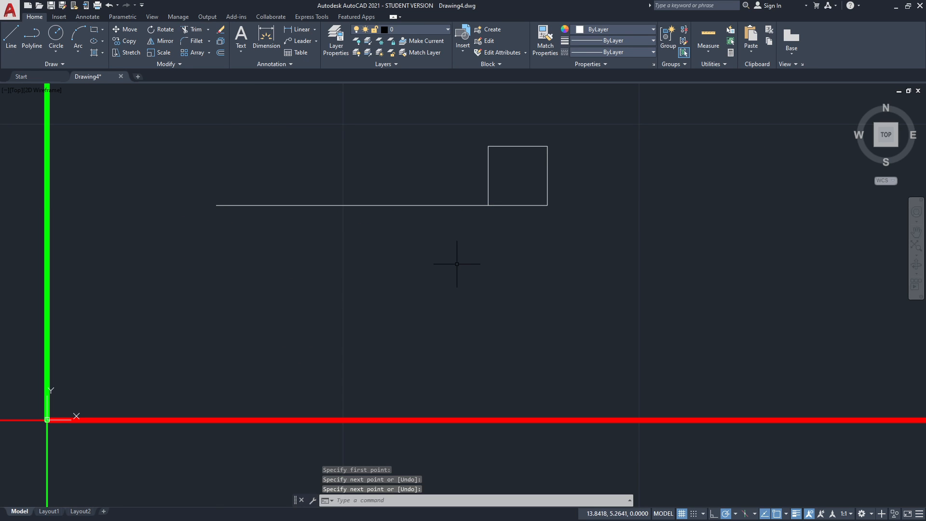
Draw connected lines from the small square's lower-right endpoint: relative @2,2, 2 units in positive X, and 2 units downward.
{"action": "key", "text": "Return"}
{"action": "left_click", "coordinate": [548, 205]}
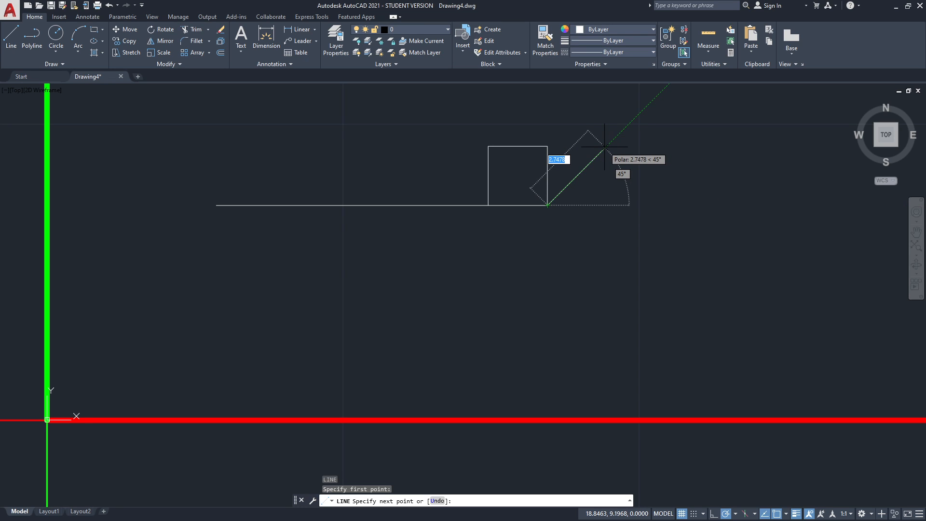
{"action": "type", "text": "@2,2"}
{"action": "key", "text": "Return"}
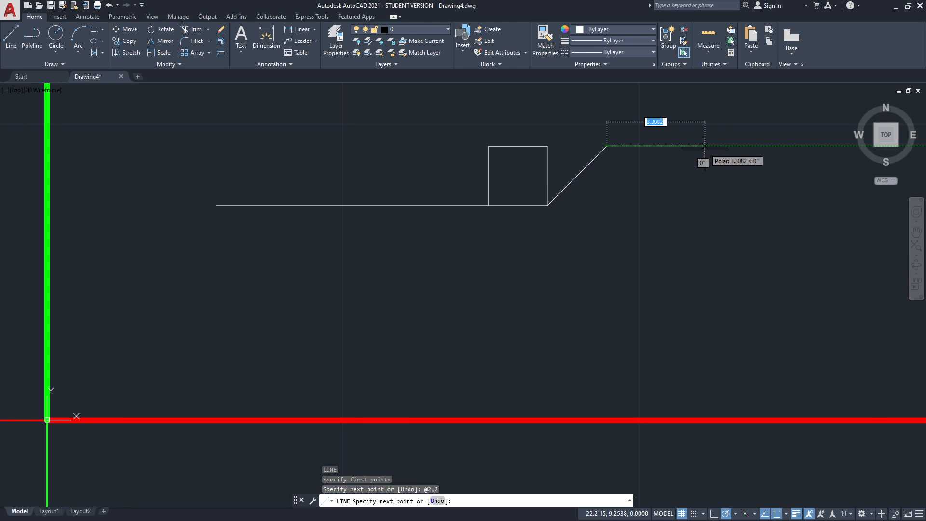
{"action": "type", "text": "2"}
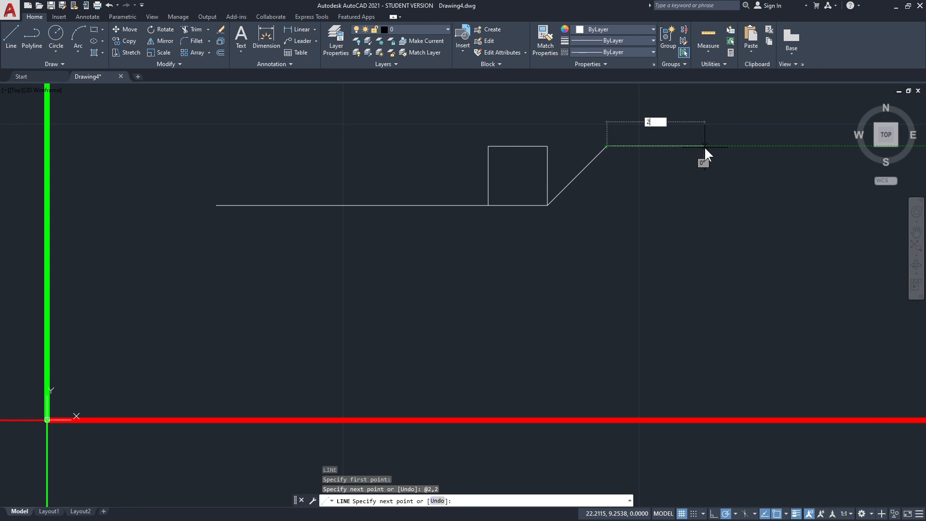
{"action": "key", "text": "Return"}
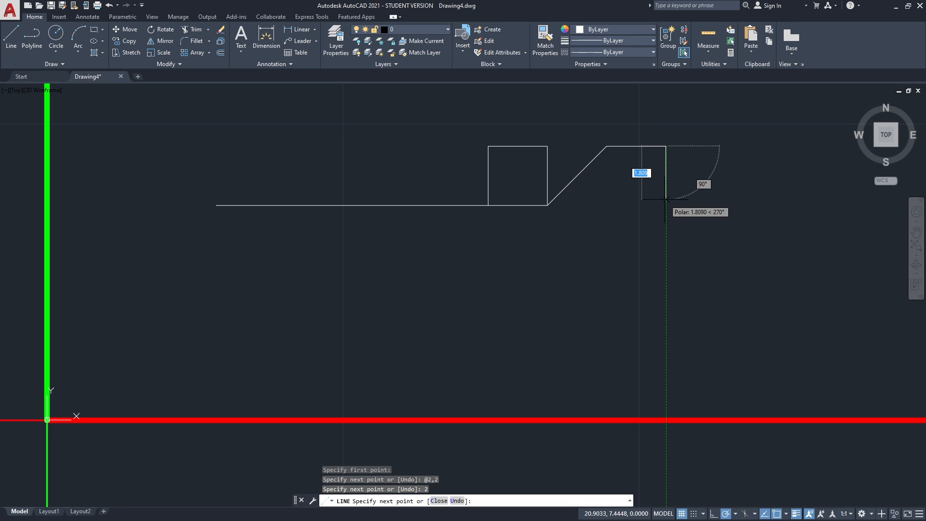
{"action": "type", "text": "2"}
{"action": "key", "text": "Return"}
{"action": "key", "text": "Return"}
Erase the lines attached to both sides of the small square, keeping only the square.
{"action": "left_click", "coordinate": [691, 225]}
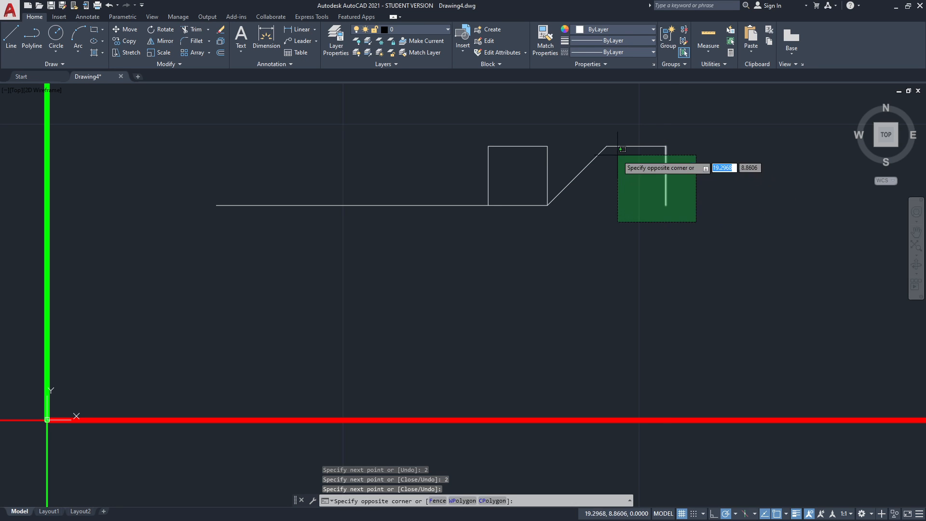
{"action": "left_click", "coordinate": [598, 135]}
{"action": "left_click", "coordinate": [411, 234]}
{"action": "left_click", "coordinate": [383, 182]}
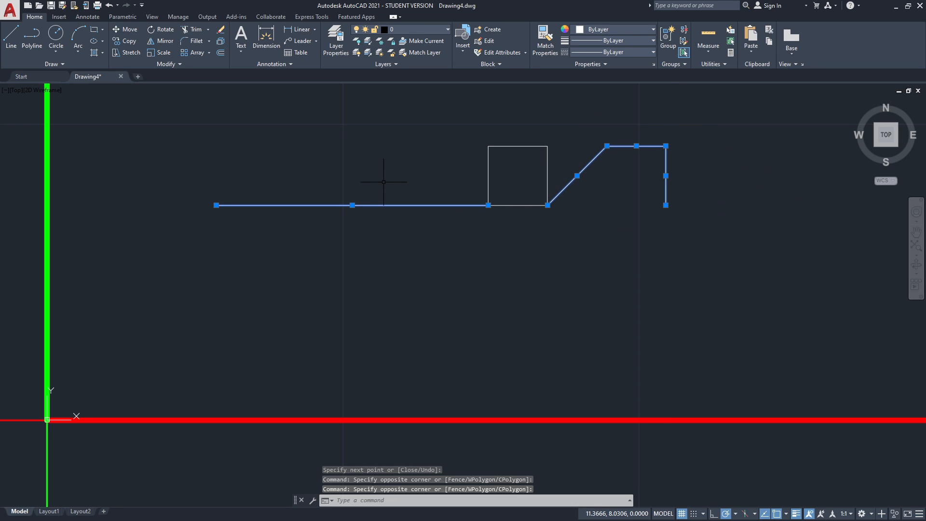
{"action": "type", "text": "E"}
{"action": "key", "text": "Return"}
Review the Endpoint and Midpoint modes in the Object Snap settings and accept the settings.
{"action": "right_click", "coordinate": [777, 515]}
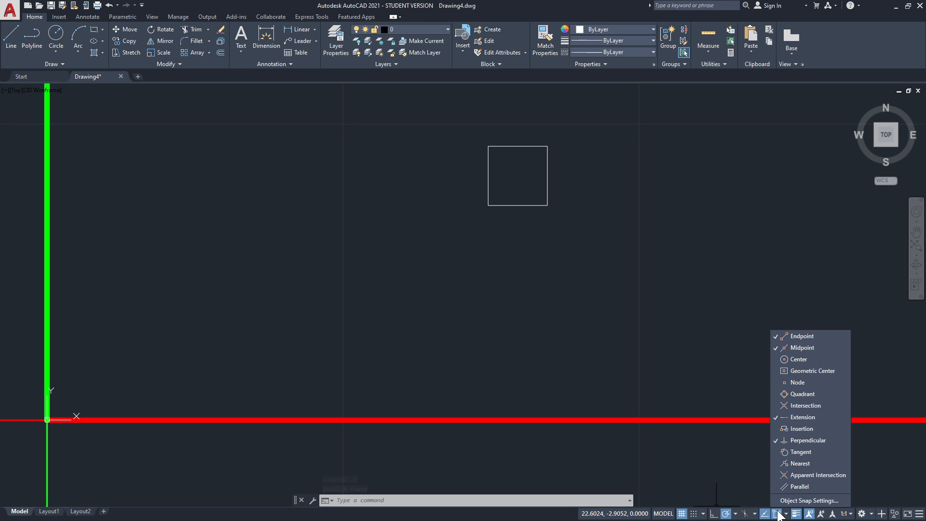
{"action": "left_click", "coordinate": [790, 501]}
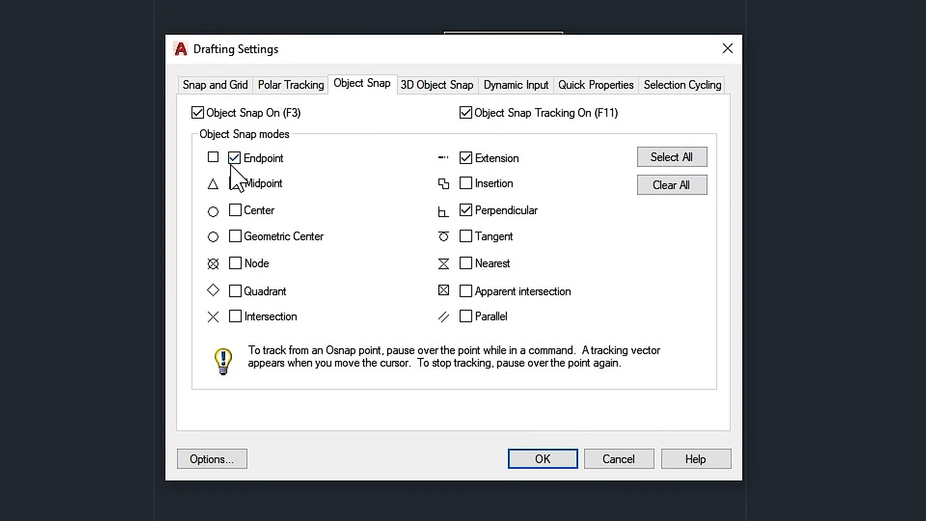
{"action": "mouse_move", "coordinate": [235, 188]}
{"action": "left_click", "coordinate": [550, 461]}
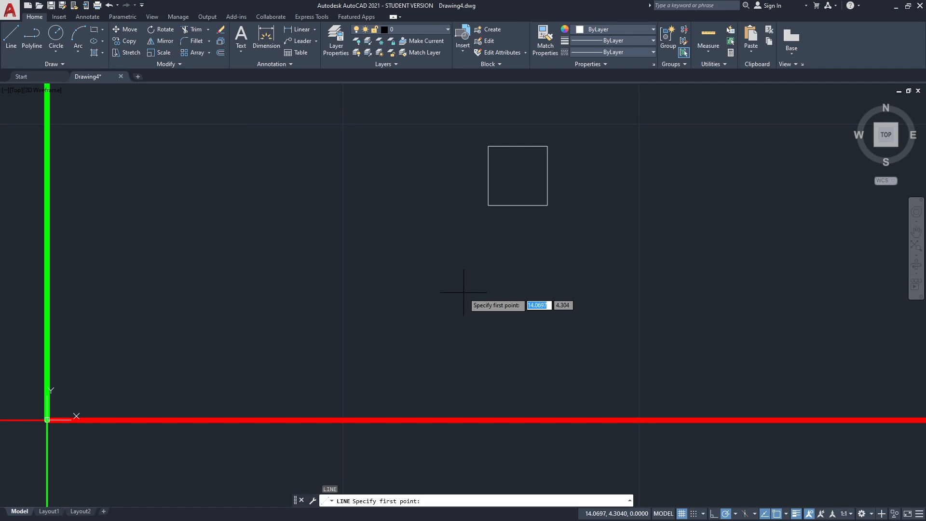
Cancel the pending line and draw a shallow, upward-bulging arc below the small square.
{"action": "key", "text": "Escape"}
{"action": "key", "text": "Escape"}
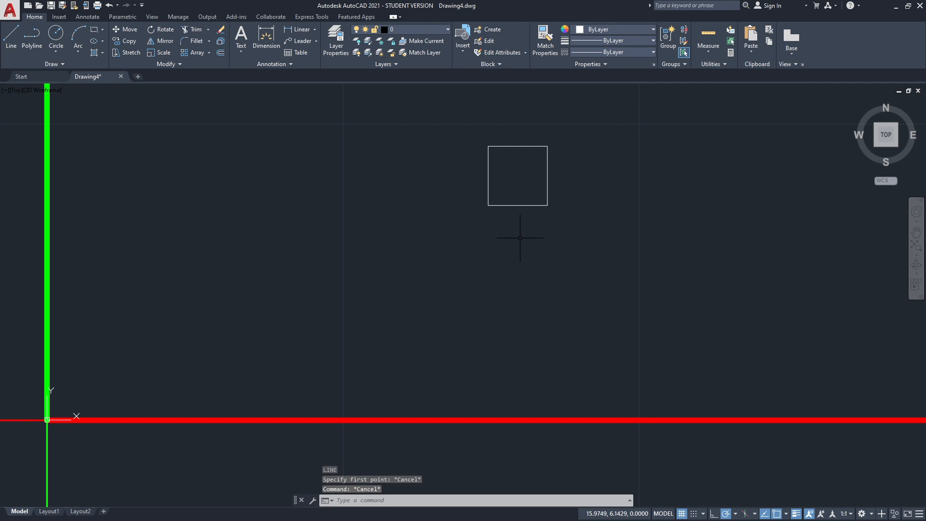
{"action": "key", "text": "Escape"}
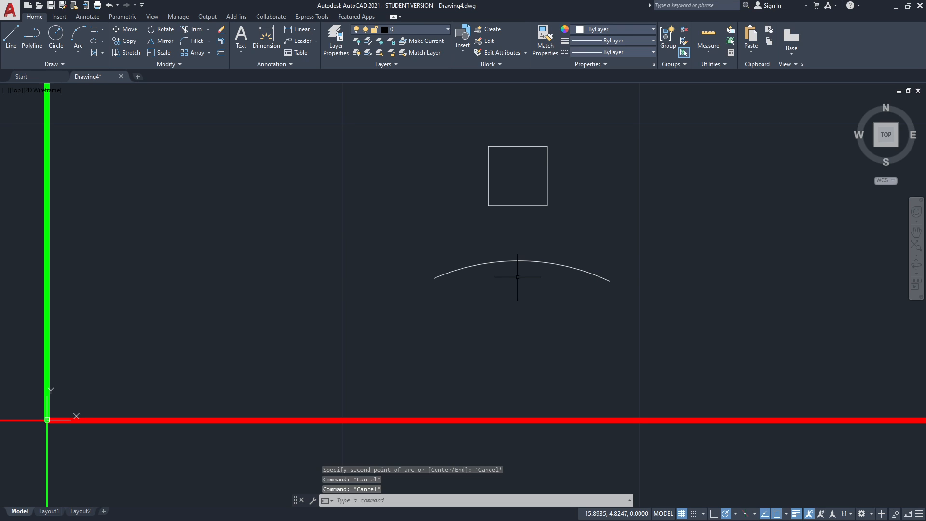
Draw a diamond inside the small square by connecting its four side midpoints with lines, and erase the diamond.
{"action": "type", "text": "l"}
{"action": "key", "text": "Return"}
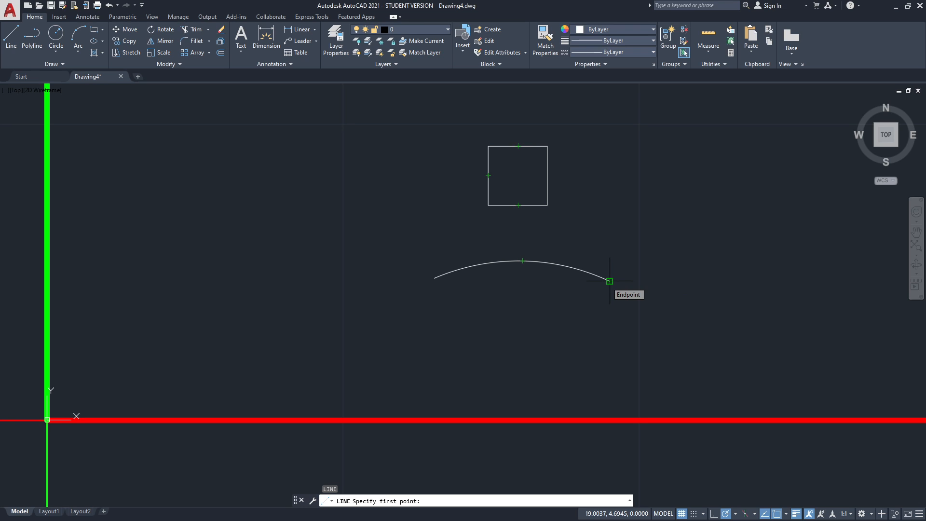
{"action": "left_click", "coordinate": [488, 176]}
{"action": "left_click", "coordinate": [518, 205]}
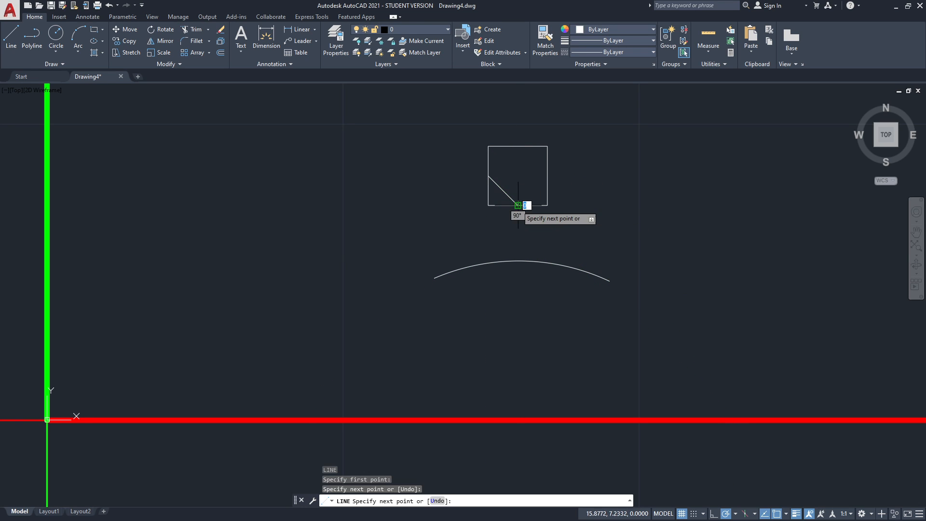
{"action": "left_click", "coordinate": [547, 175]}
{"action": "left_click", "coordinate": [519, 146]}
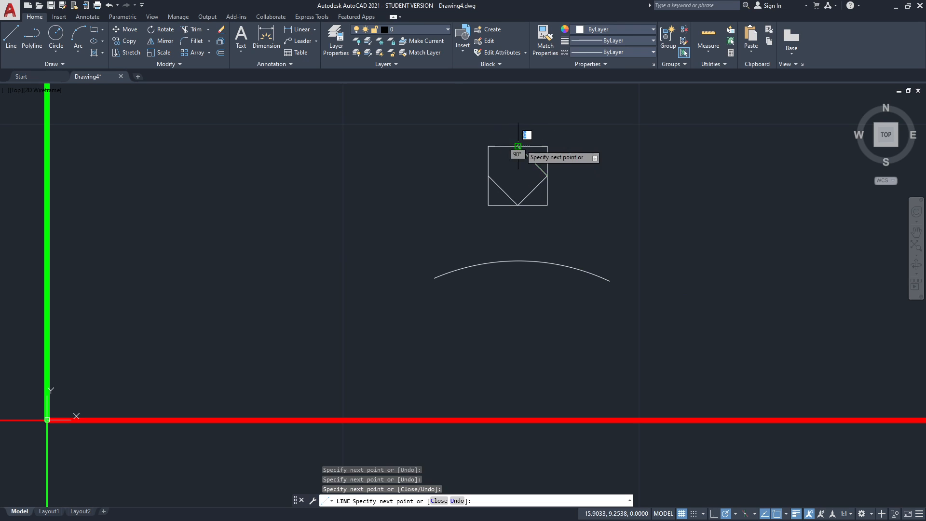
{"action": "left_click", "coordinate": [487, 176]}
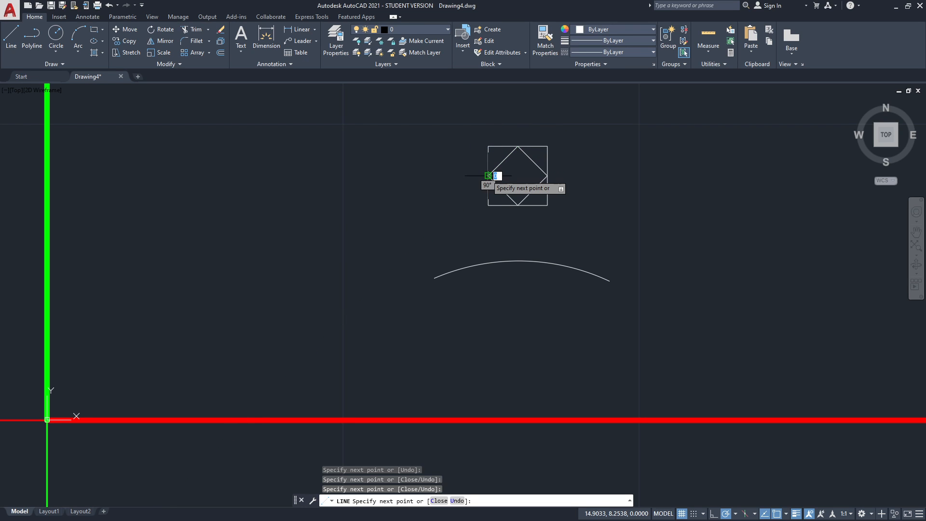
{"action": "key", "text": "Return"}
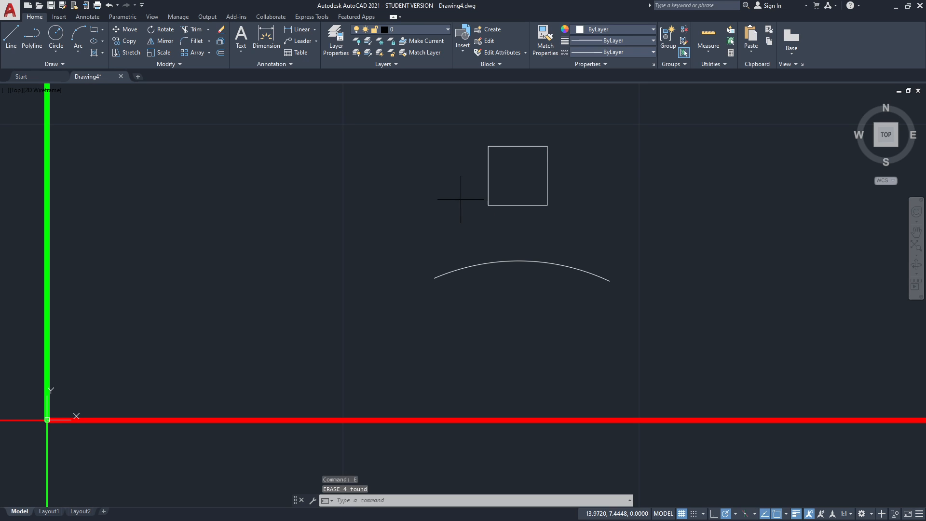
Draw two lines from the arc's midpoint snap, one to its left endpoint and one to its right endpoint.
{"action": "type", "text": "l"}
{"action": "key", "text": "Return"}
{"action": "left_click", "coordinate": [523, 261]}
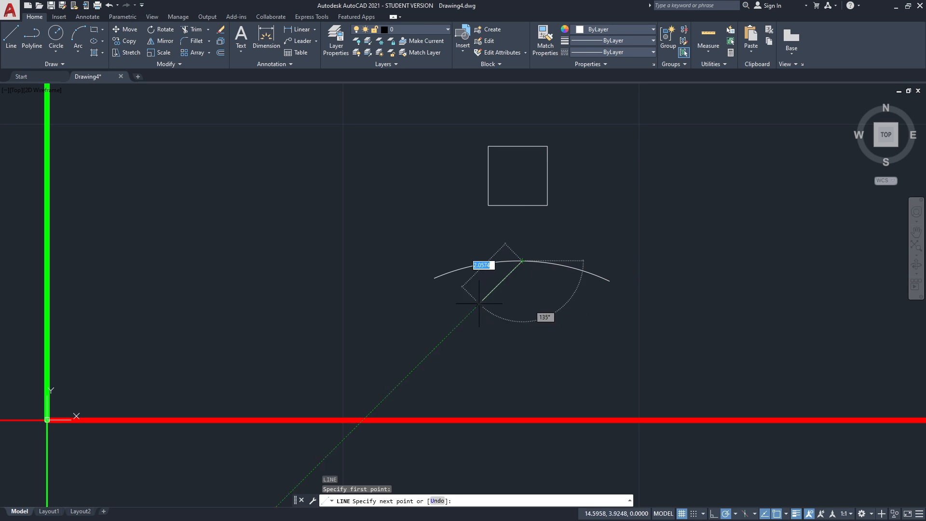
{"action": "left_click", "coordinate": [434, 278]}
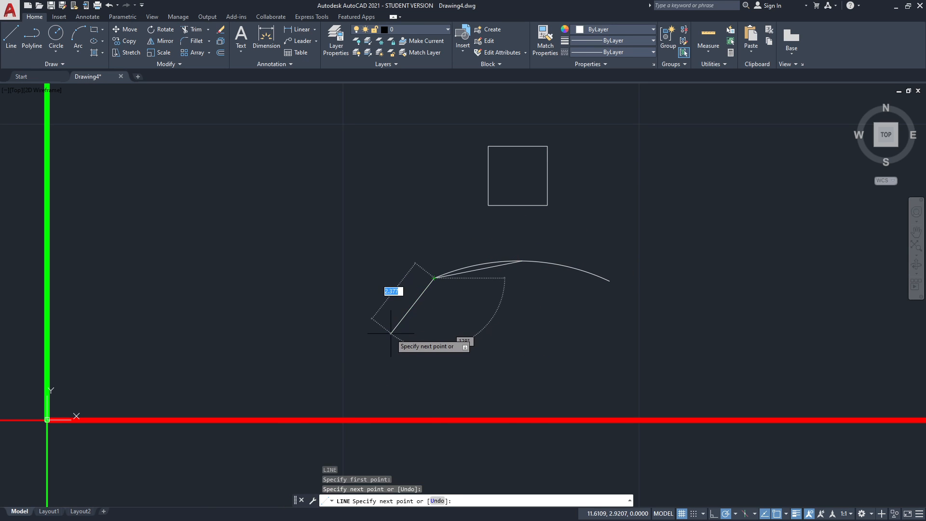
{"action": "key", "text": "Return"}
{"action": "key", "text": "Return"}
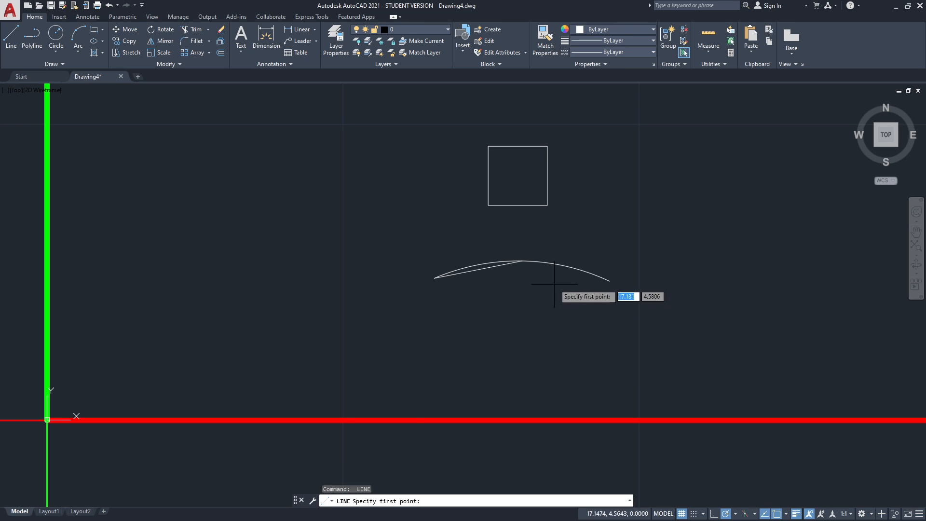
{"action": "left_click", "coordinate": [523, 261]}
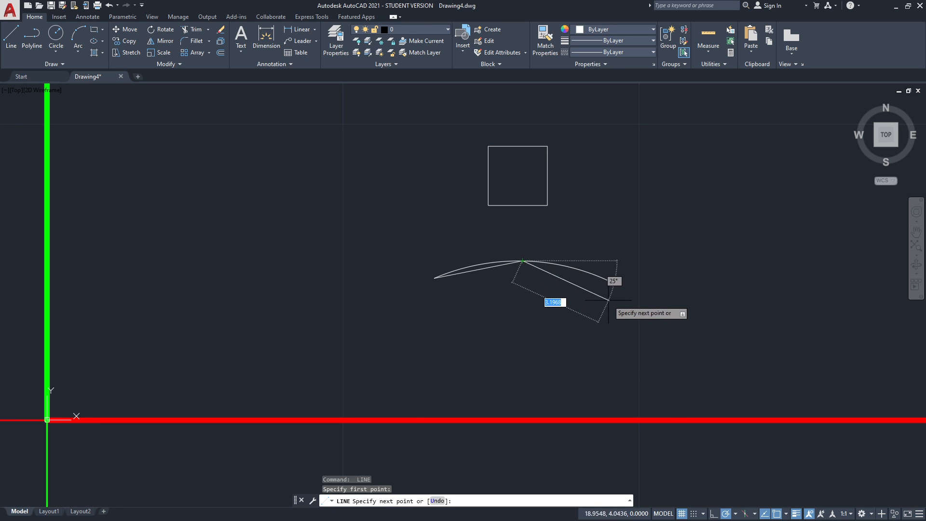
{"action": "left_click", "coordinate": [610, 281]}
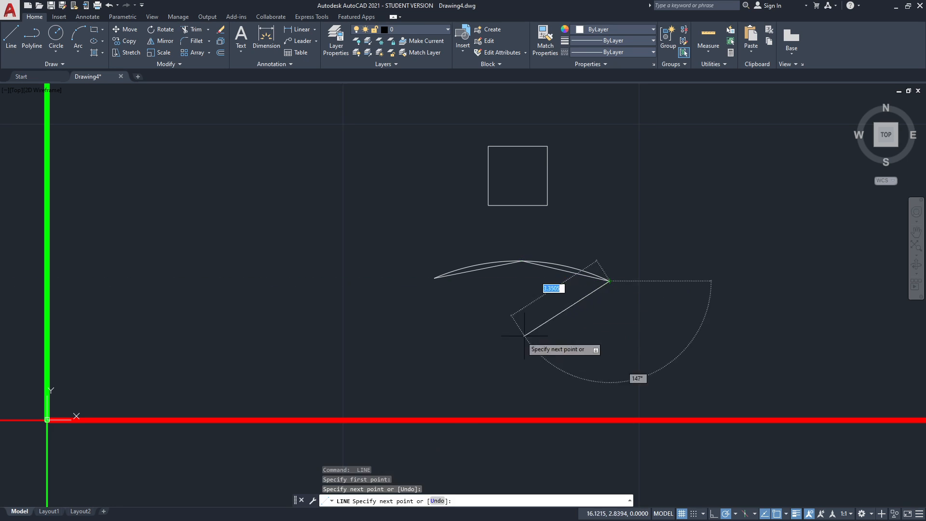
{"action": "key", "text": "Return"}
Erase the two straight lines under the arc, keeping the arc.
{"action": "left_click", "coordinate": [553, 277]}
{"action": "left_click", "coordinate": [493, 266]}
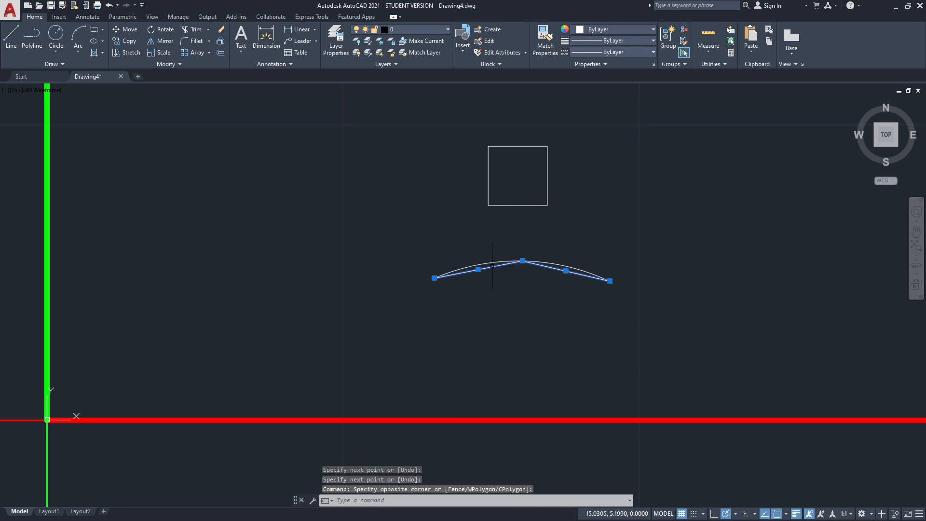
{"action": "type", "text": "e"}
{"action": "key", "text": "Return"}
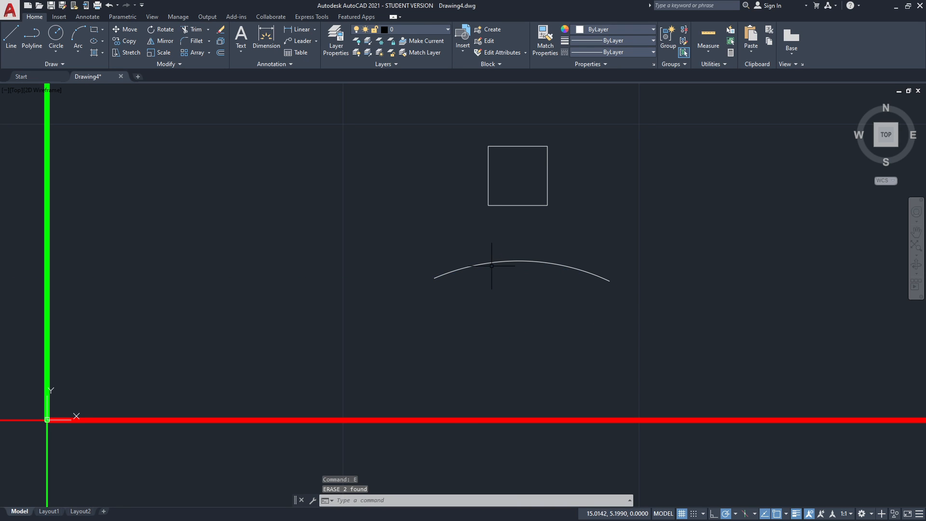
Clear all object snap modes in the Object Snap settings and enable only Center.
{"action": "right_click", "coordinate": [776, 515]}
{"action": "left_click", "coordinate": [803, 502]}
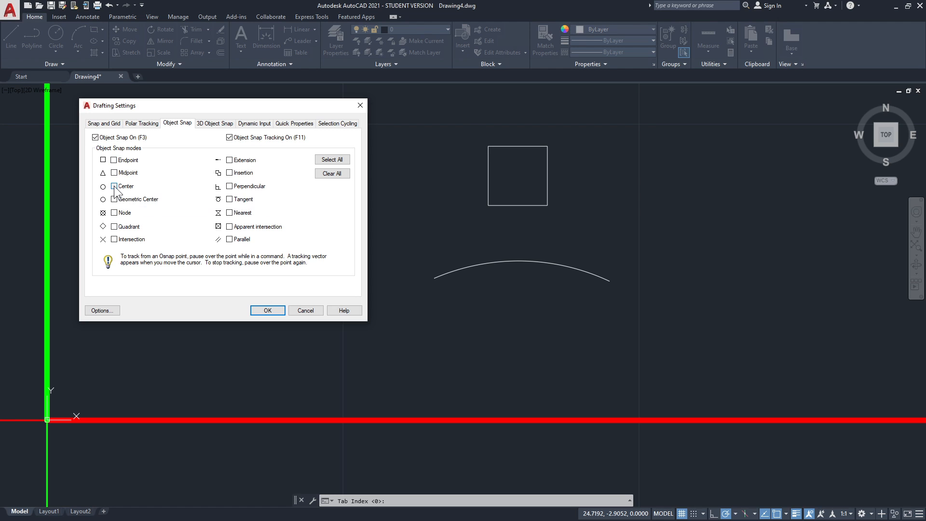
{"action": "left_click", "coordinate": [268, 311]}
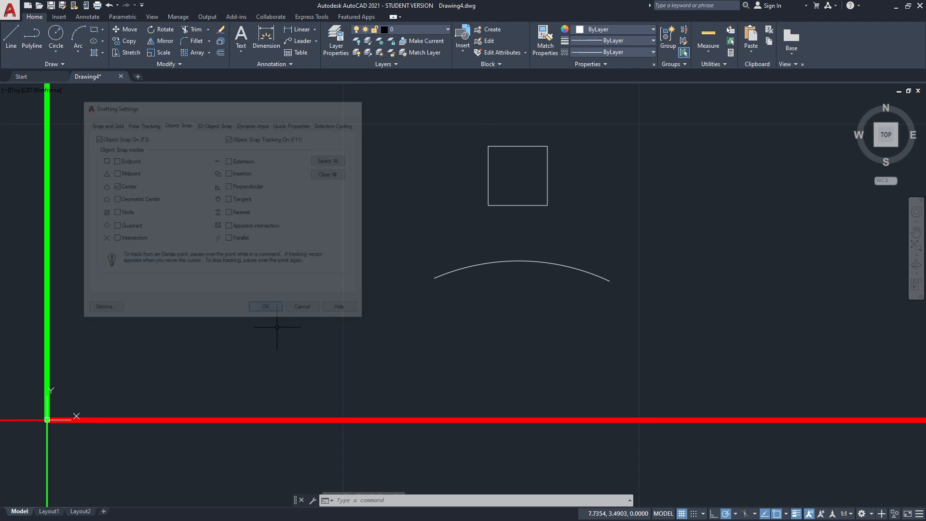
Draw a line from the arc's center to its left endpoint, using a one-time Endpoint snap override for the second point.
{"action": "key", "text": "Return"}
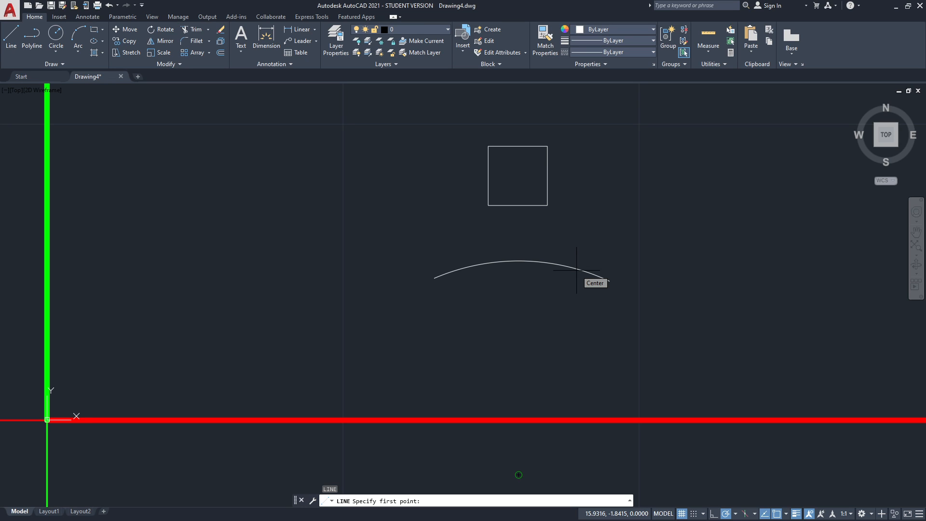
{"action": "key", "text": "Escape"}
{"action": "middle_click_drag", "start_coordinate": [590, 368], "coordinate": [523, 239]}
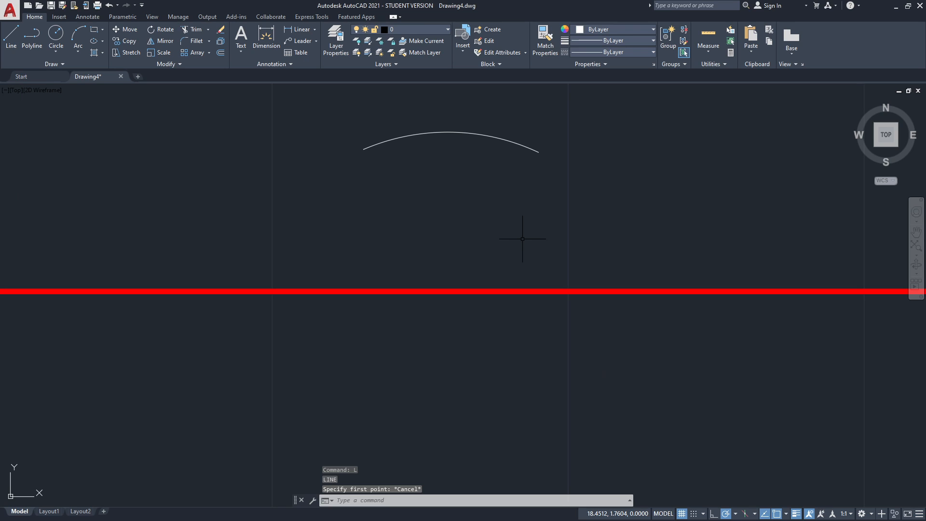
{"action": "key", "text": "Return"}
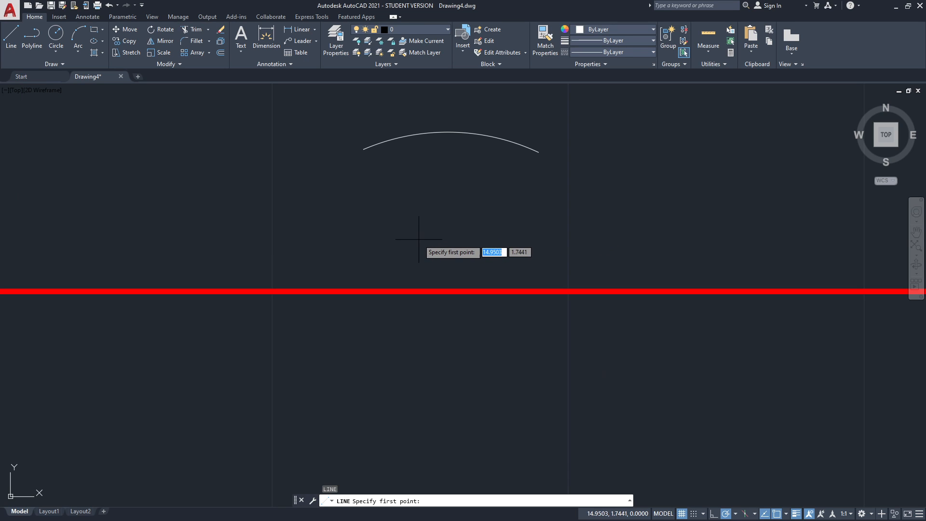
{"action": "left_click", "coordinate": [376, 147]}
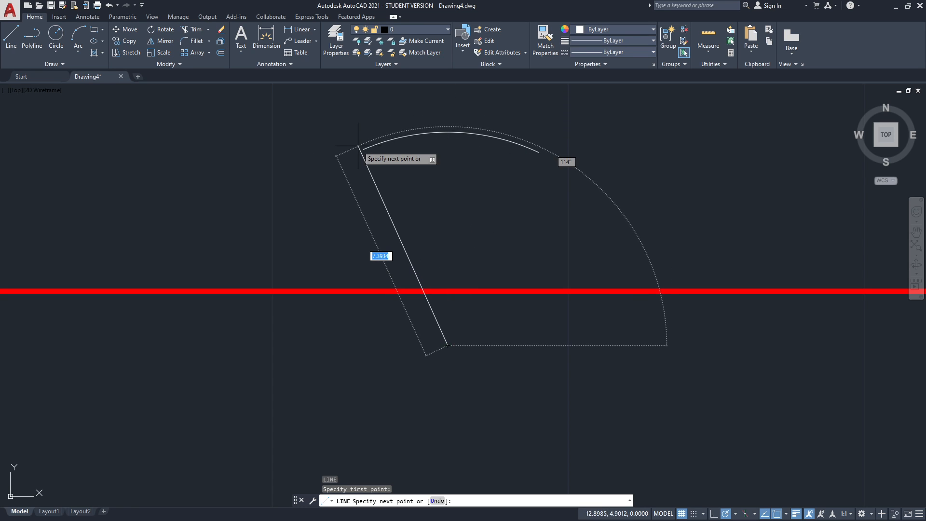
{"action": "key", "text": "F8"}
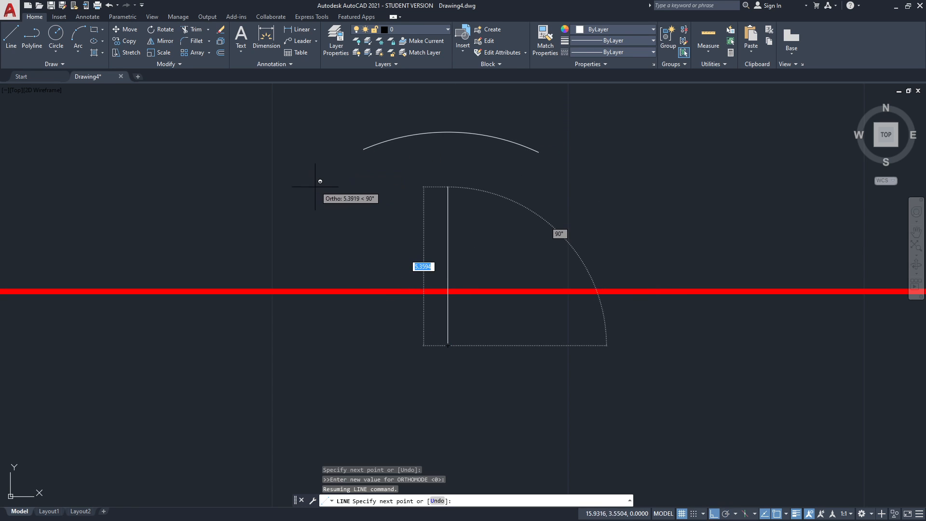
{"action": "right_click", "coordinate": [316, 189], "text": "shift"}
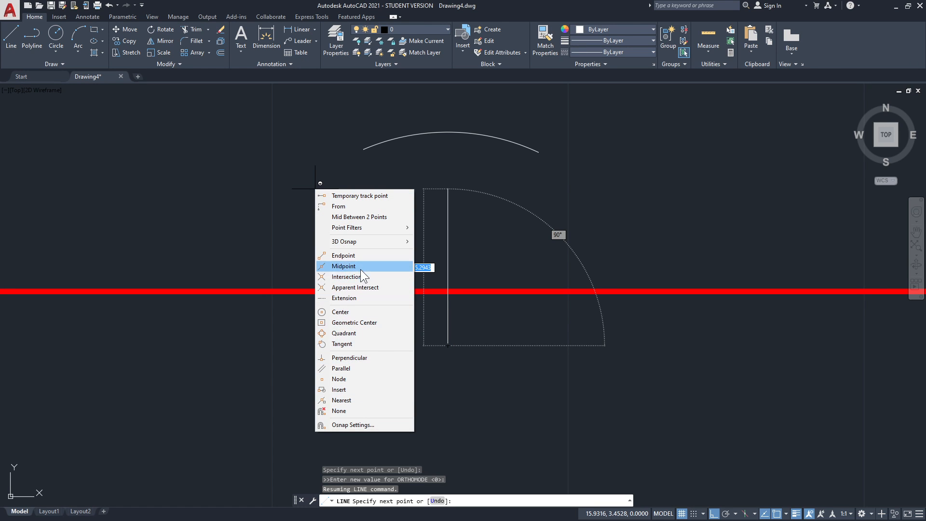
{"action": "left_click", "coordinate": [338, 255]}
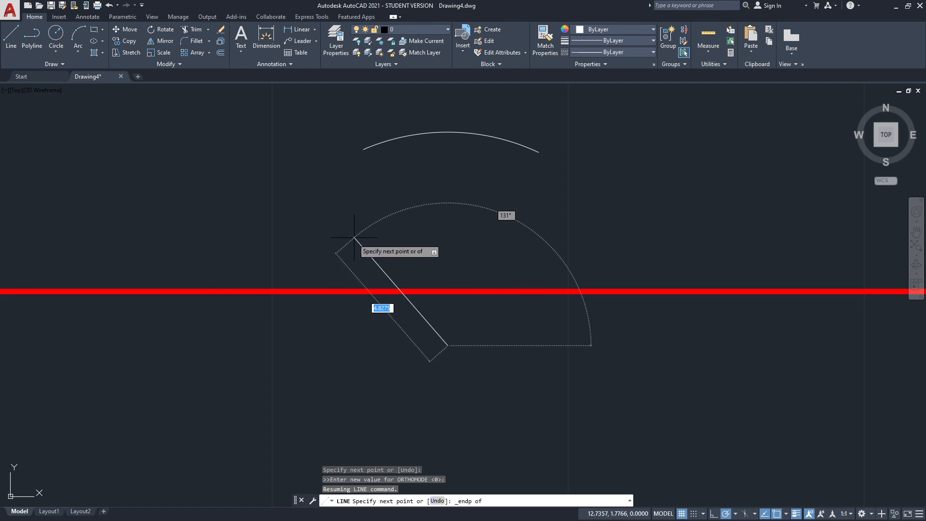
{"action": "left_click", "coordinate": [364, 149]}
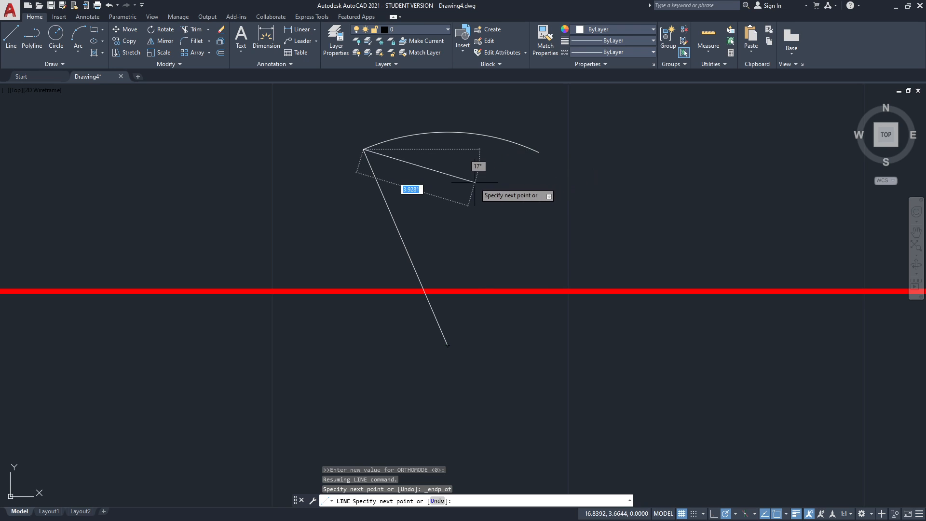
Continue the line to the arc's right endpoint with a one-time Endpoint snap override, and finish it at the arc's center.
{"action": "key", "text": "F8"}
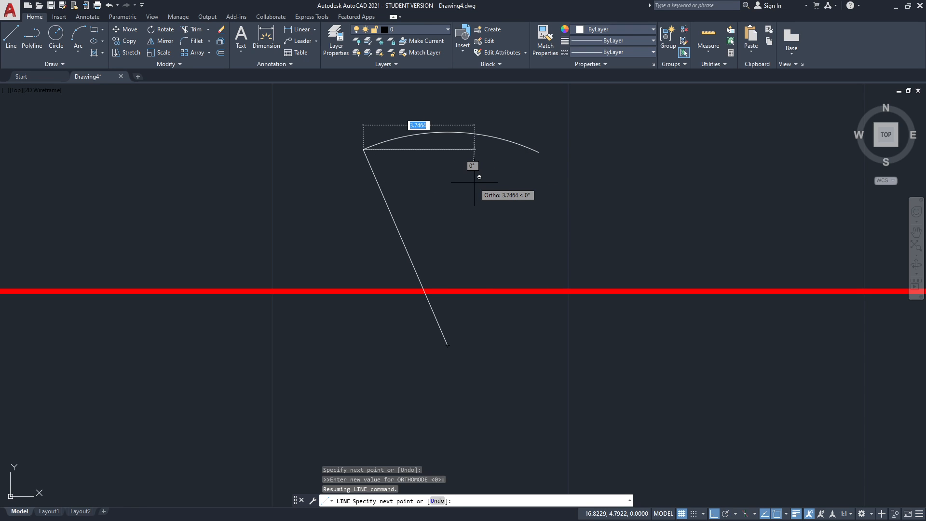
{"action": "right_click", "coordinate": [474, 182], "text": "shift"}
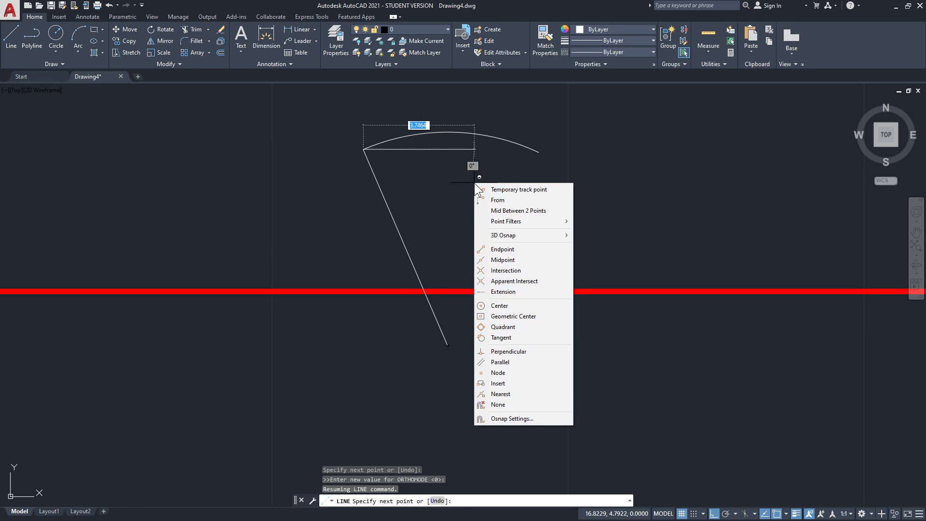
{"action": "left_click", "coordinate": [504, 249]}
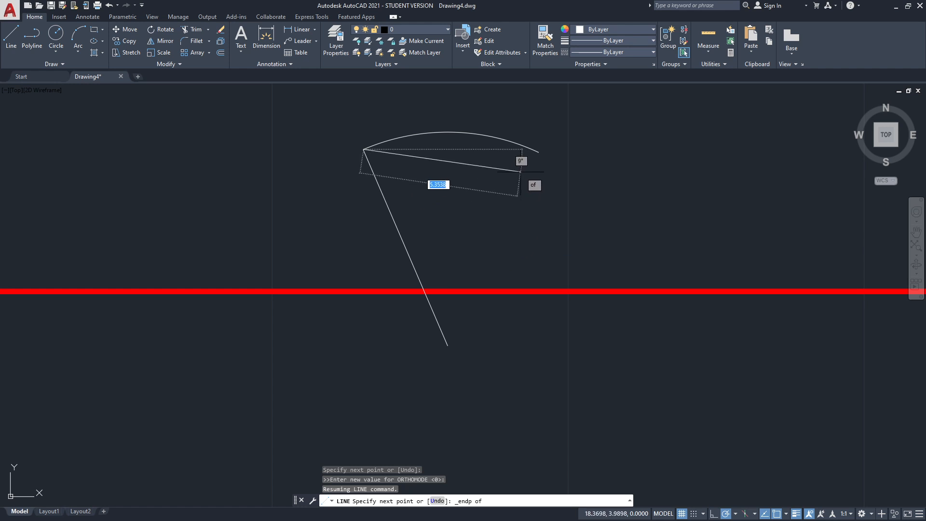
{"action": "left_click", "coordinate": [533, 151]}
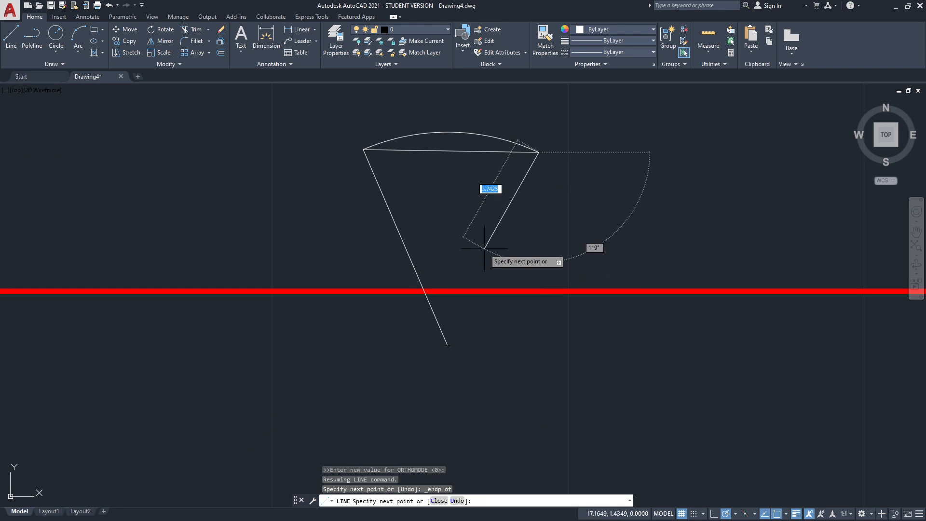
{"action": "left_click", "coordinate": [448, 345]}
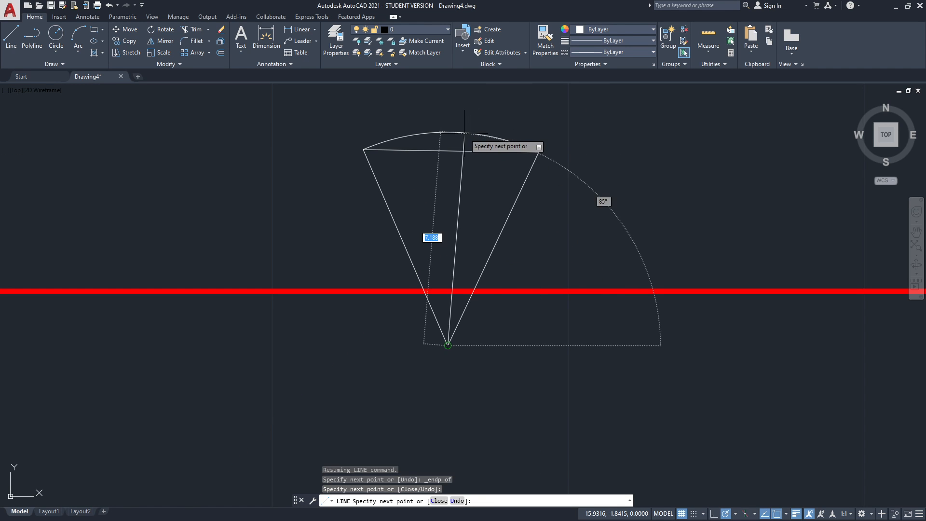
{"action": "key", "text": "Escape"}
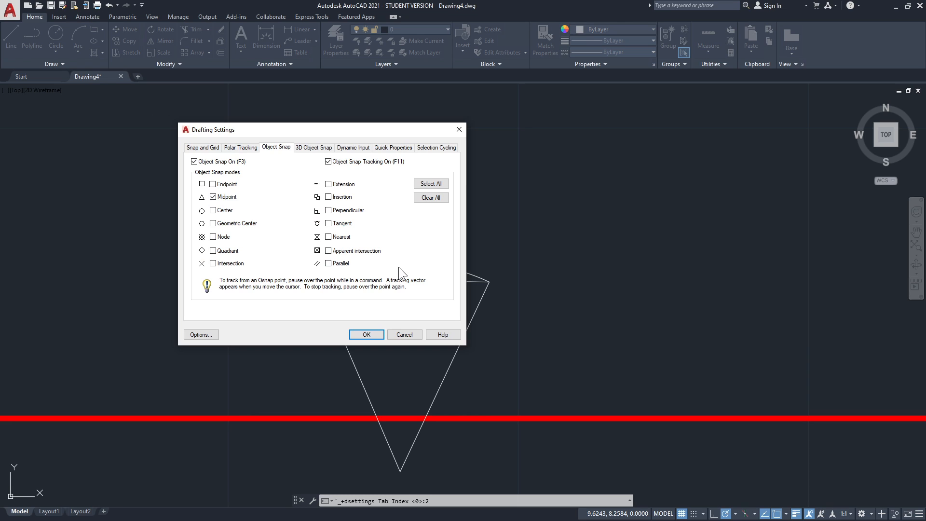
Disable the Midpoint object snap mode and enable only Intersection.
{"action": "left_click", "coordinate": [219, 198]}
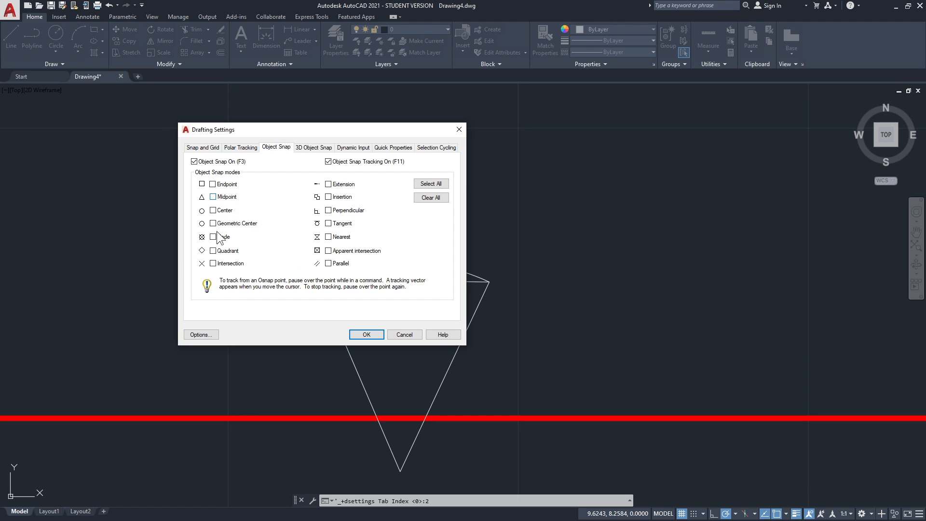
{"action": "left_click", "coordinate": [213, 263]}
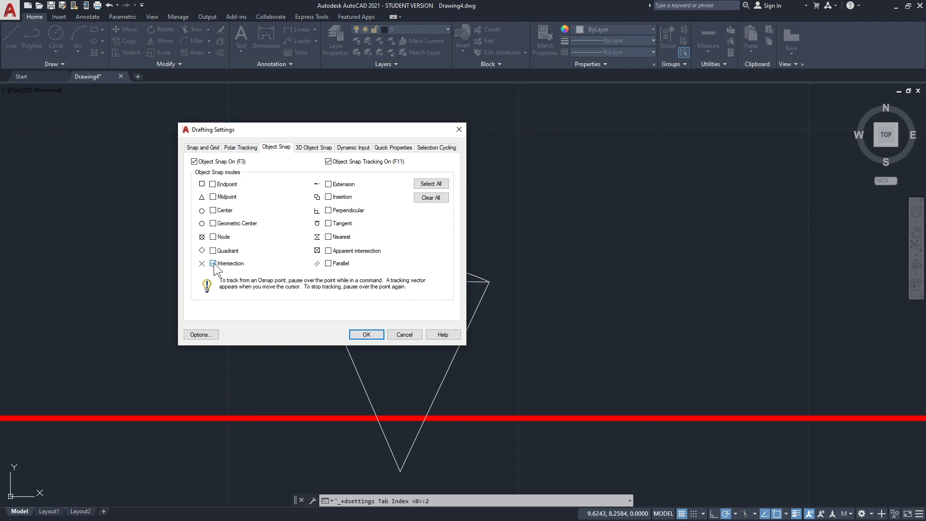
{"action": "left_click", "coordinate": [367, 335]}
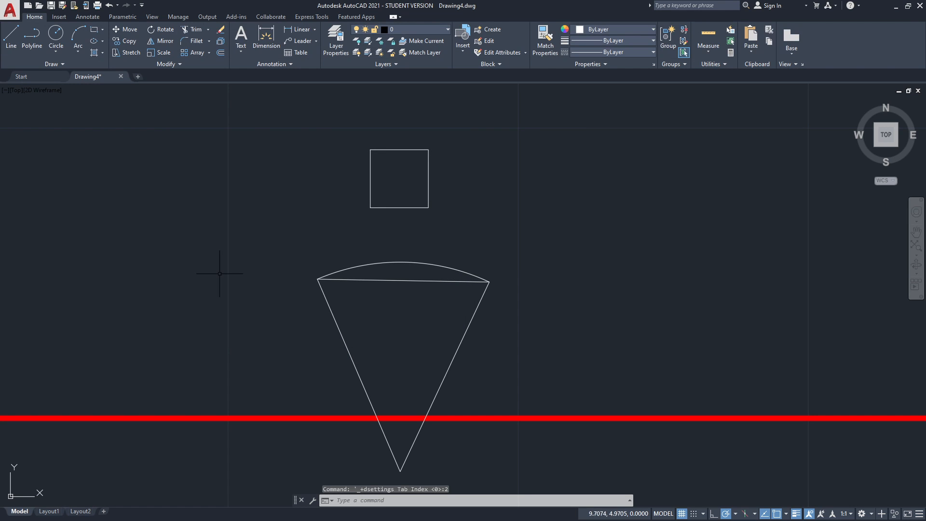
Draw two connected slanted lines meeting above the square, crossing the square, the arc and the sides of the triangle below.
{"action": "type", "text": "line"}
{"action": "key", "text": "Return"}
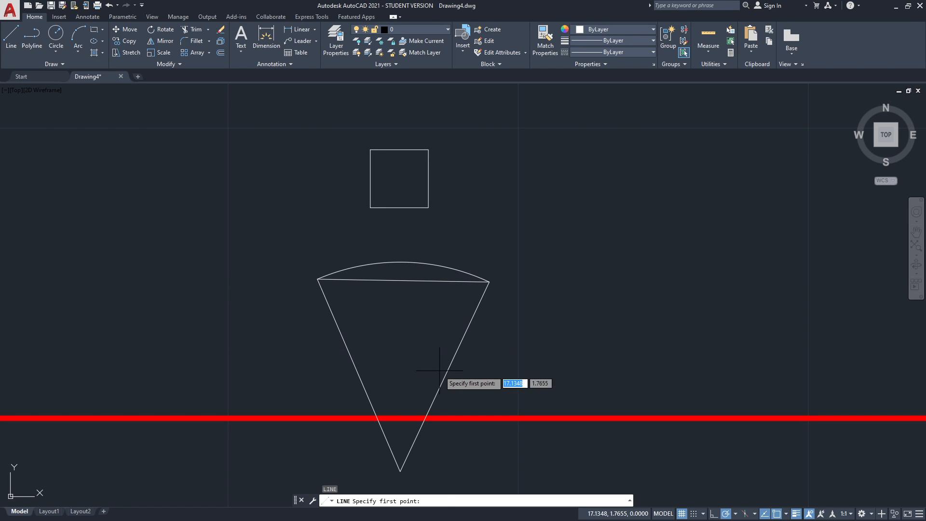
{"action": "left_click", "coordinate": [477, 379]}
{"action": "left_click", "coordinate": [384, 120]}
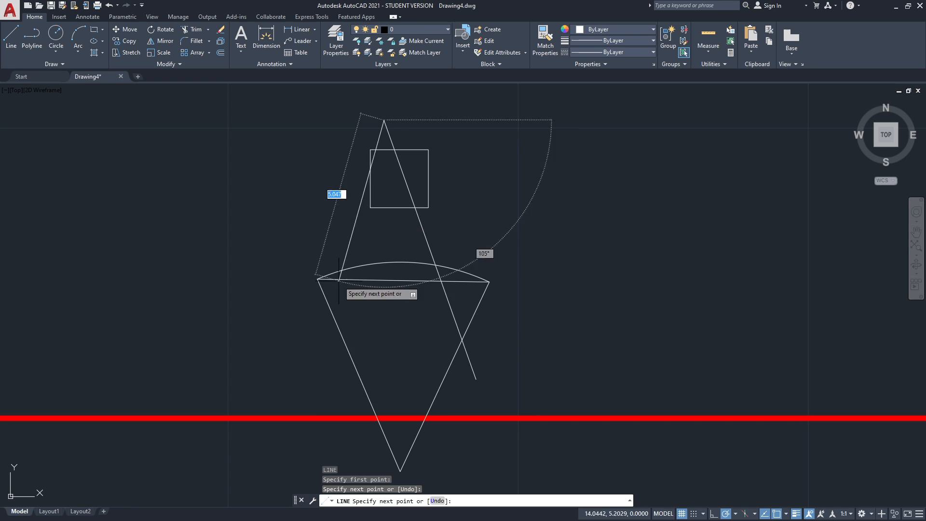
{"action": "left_click", "coordinate": [319, 395]}
{"action": "key", "text": "Escape"}
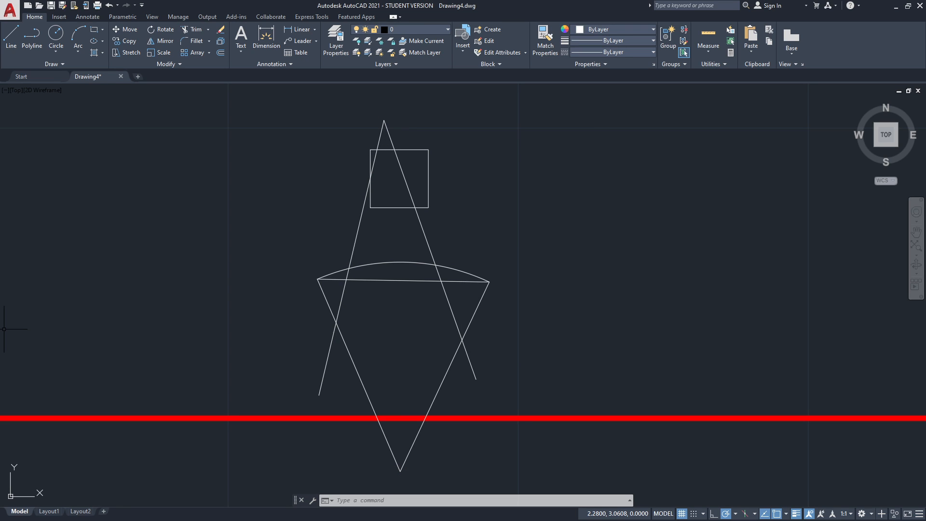
Draw connected lines through intersection snaps on the square's top edge, the arc, and the crossing of the left slanted line and triangle side.
{"action": "key", "text": "Return"}
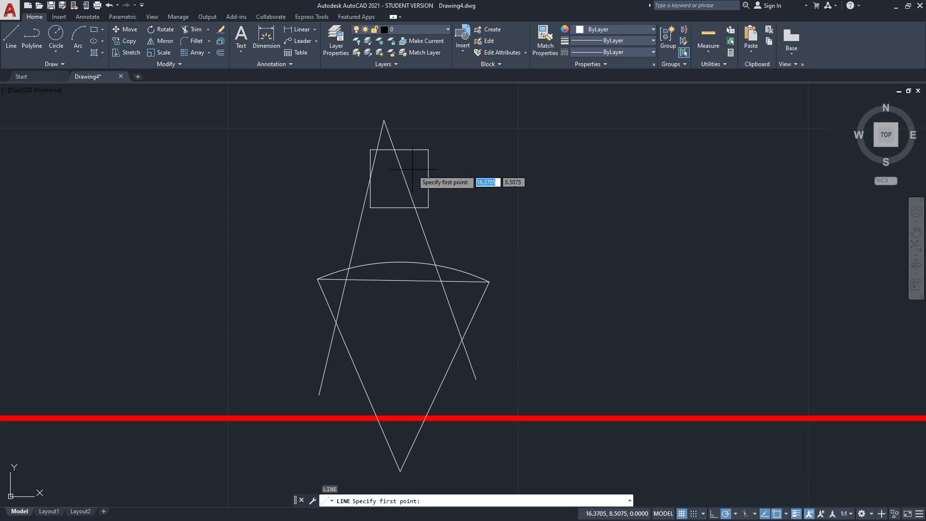
{"action": "left_click", "coordinate": [395, 149]}
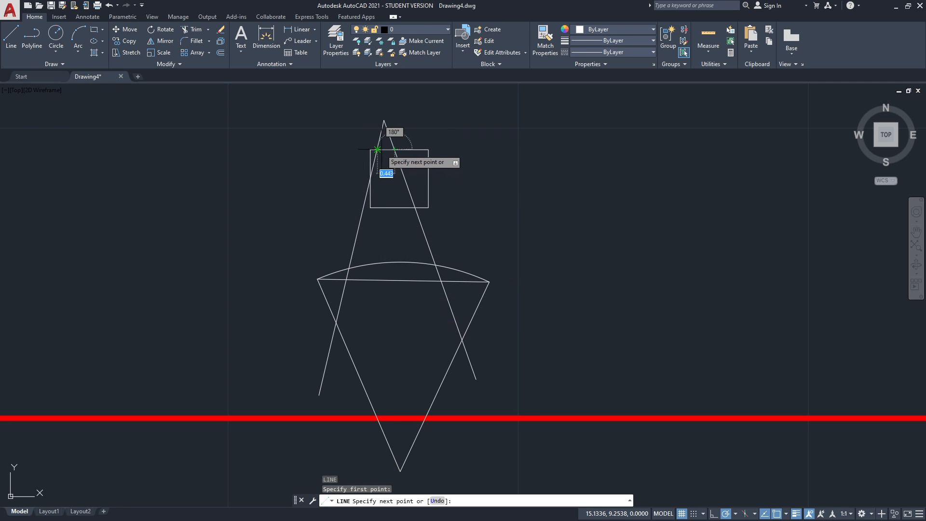
{"action": "left_click", "coordinate": [377, 149]}
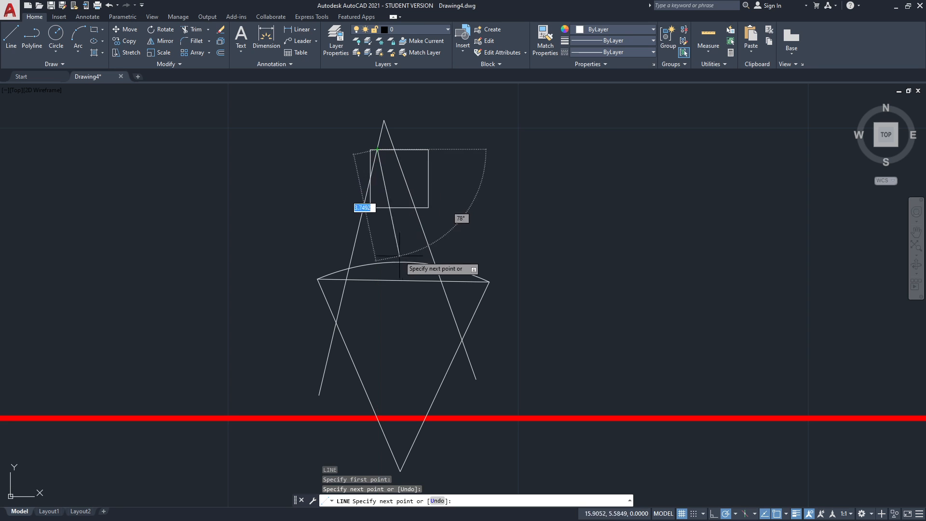
{"action": "left_click", "coordinate": [435, 265]}
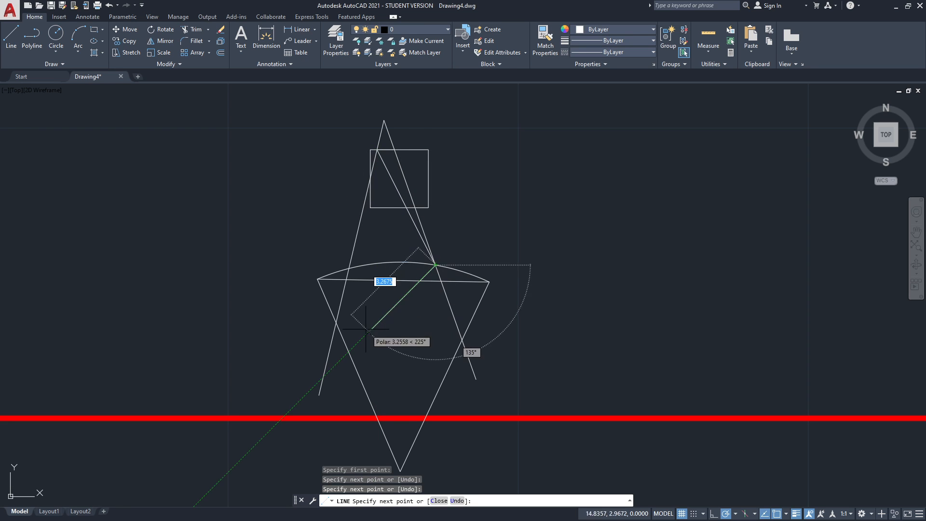
{"action": "left_click", "coordinate": [337, 322]}
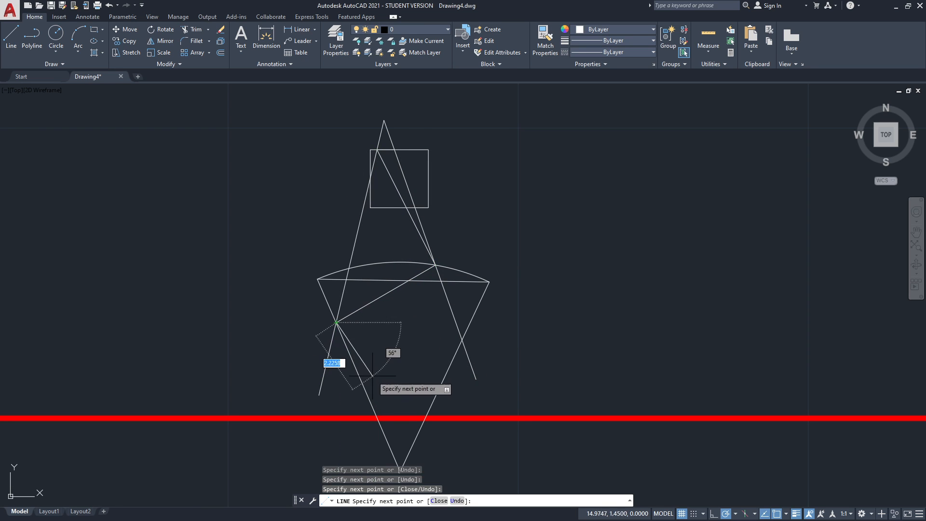
{"action": "key", "text": "Return"}
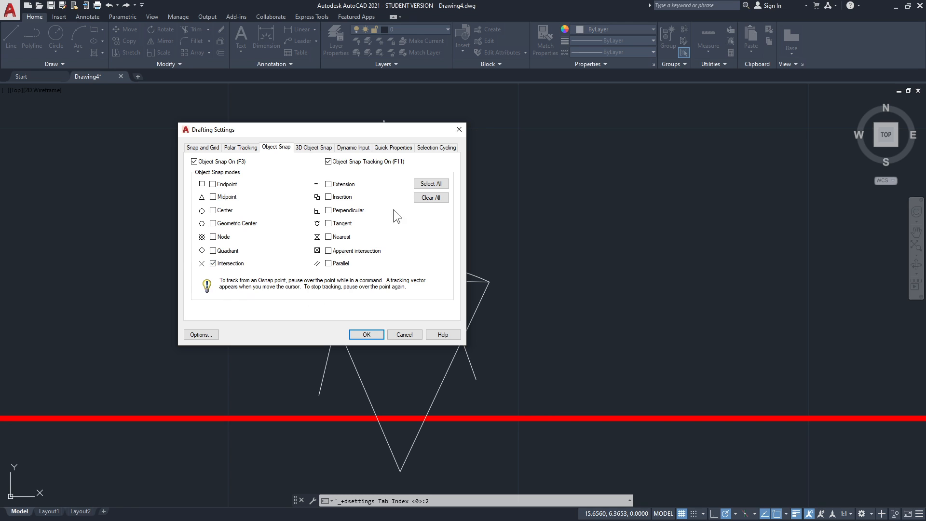
Disable the Intersection object snap mode and enable only Perpendicular.
{"action": "left_click", "coordinate": [233, 263]}
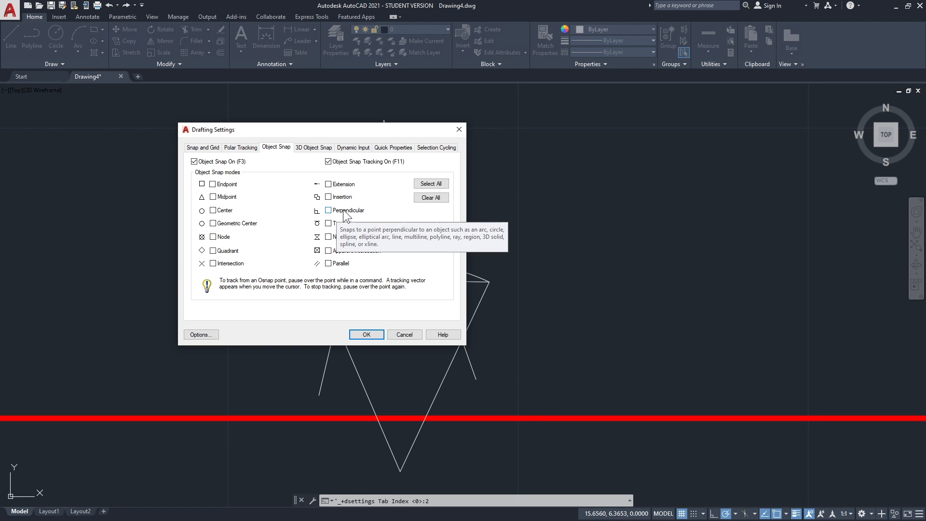
{"action": "left_click", "coordinate": [343, 210]}
{"action": "left_click", "coordinate": [367, 334]}
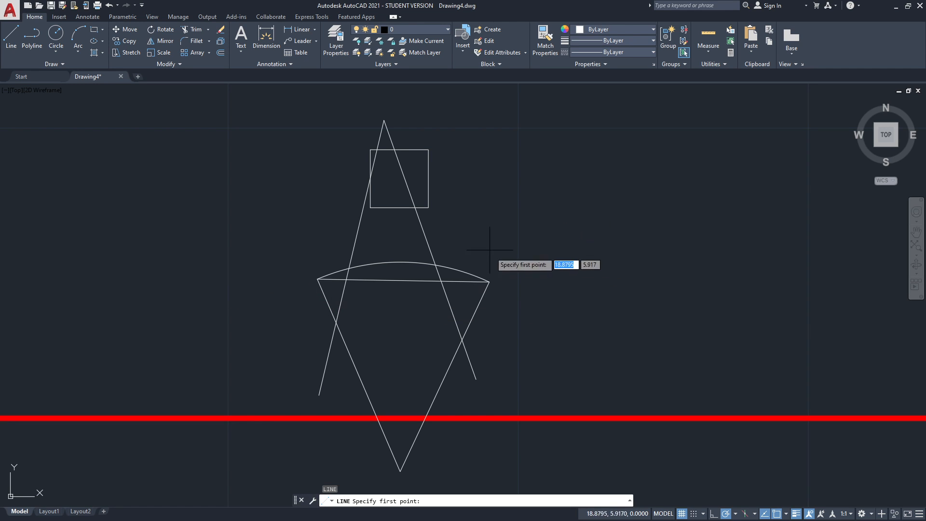
Draw connected lines from right of the square, snapping perpendicular to the left slanted line, the arc and the chord under it.
{"action": "left_click", "coordinate": [494, 192]}
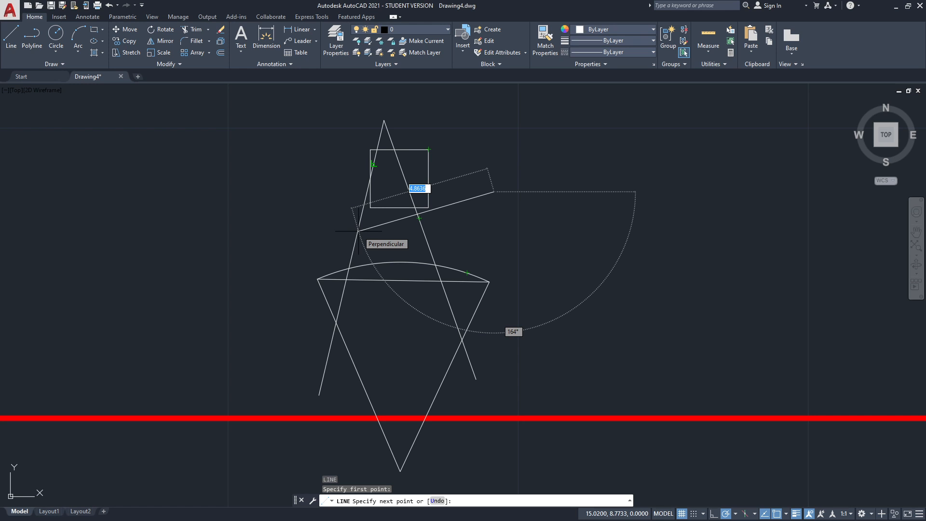
{"action": "left_click", "coordinate": [374, 163]}
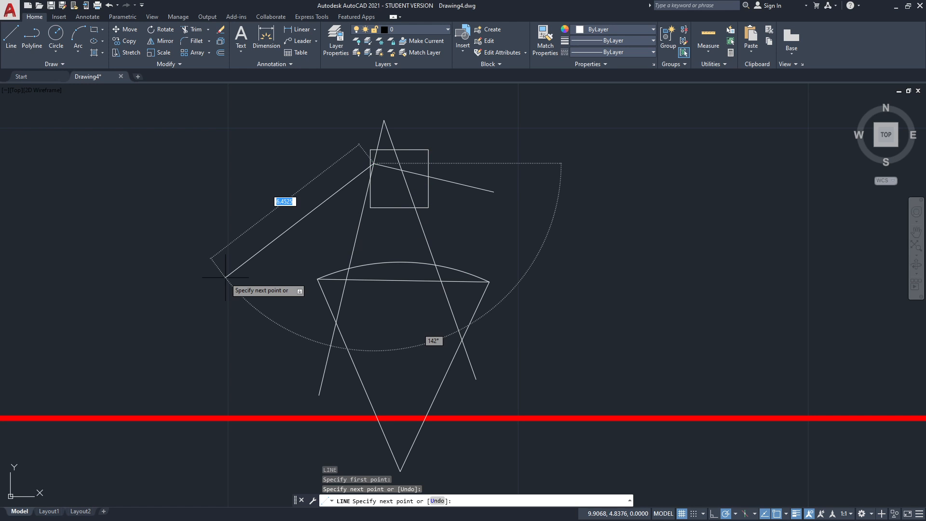
{"action": "left_click", "coordinate": [382, 263]}
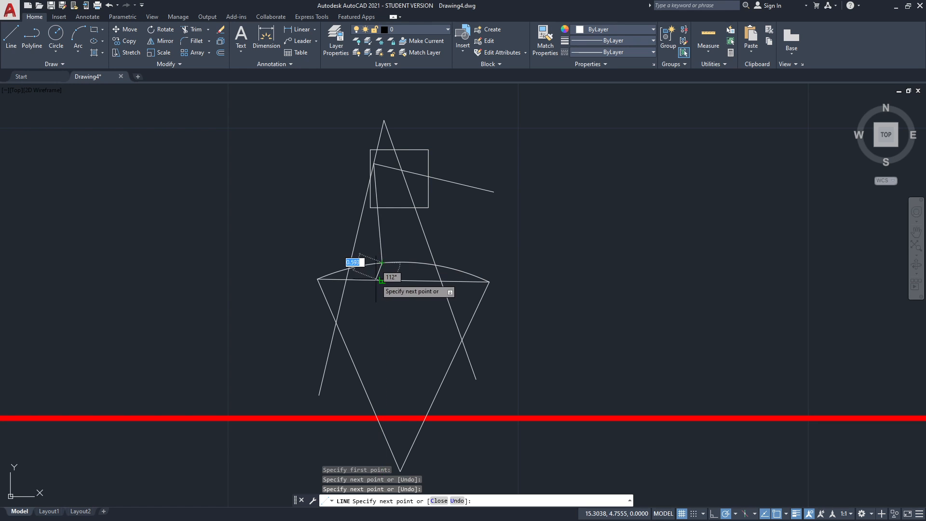
{"action": "left_click", "coordinate": [382, 280]}
{"action": "key", "text": "Return"}
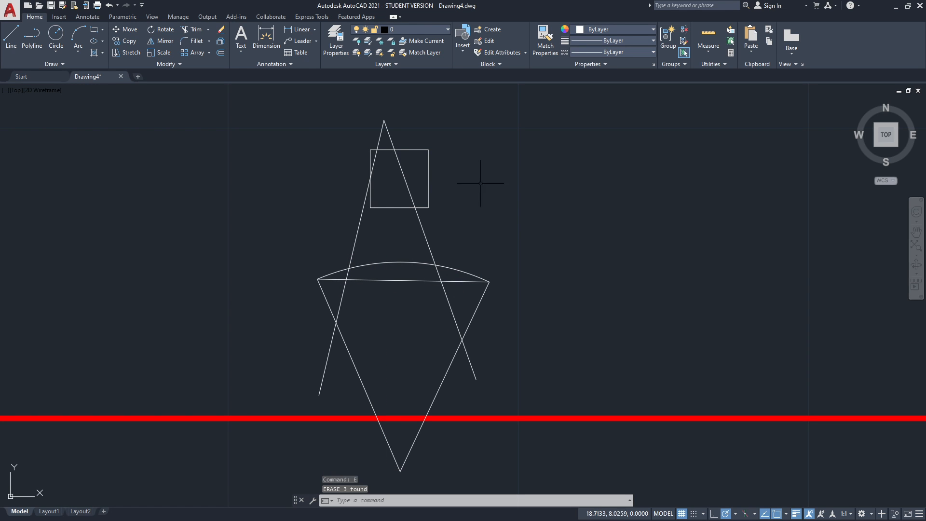
Disable the Perpendicular object snap mode in the Object Snap settings and enable only Nearest.
{"action": "right_click", "coordinate": [479, 178], "text": "shift"}
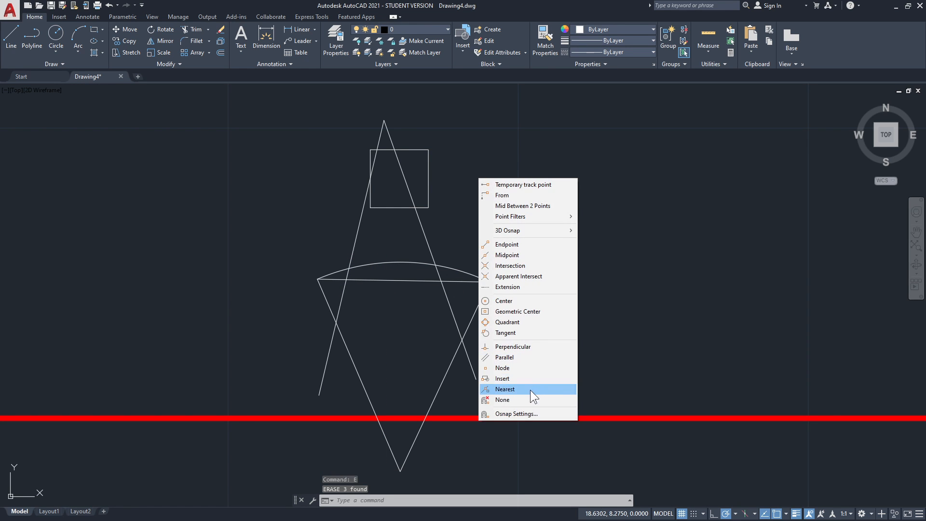
{"action": "left_click", "coordinate": [523, 414]}
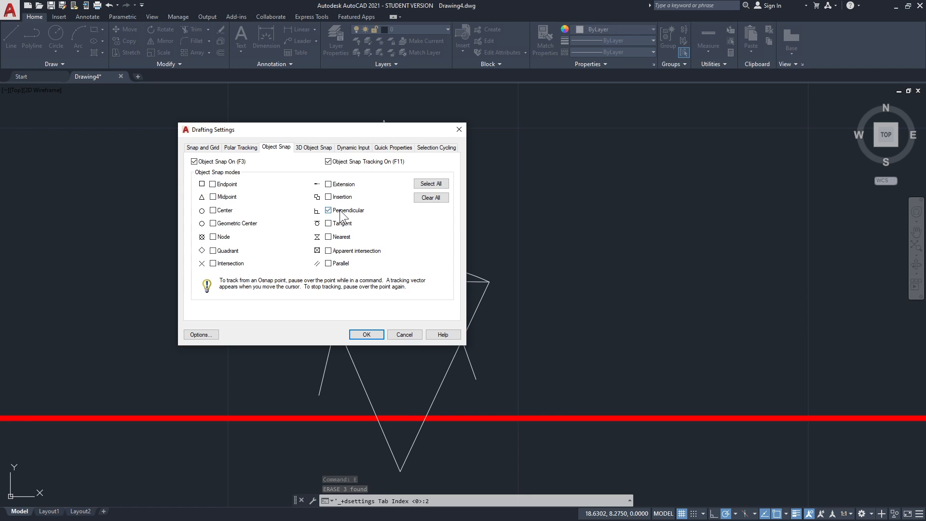
{"action": "left_click", "coordinate": [340, 210]}
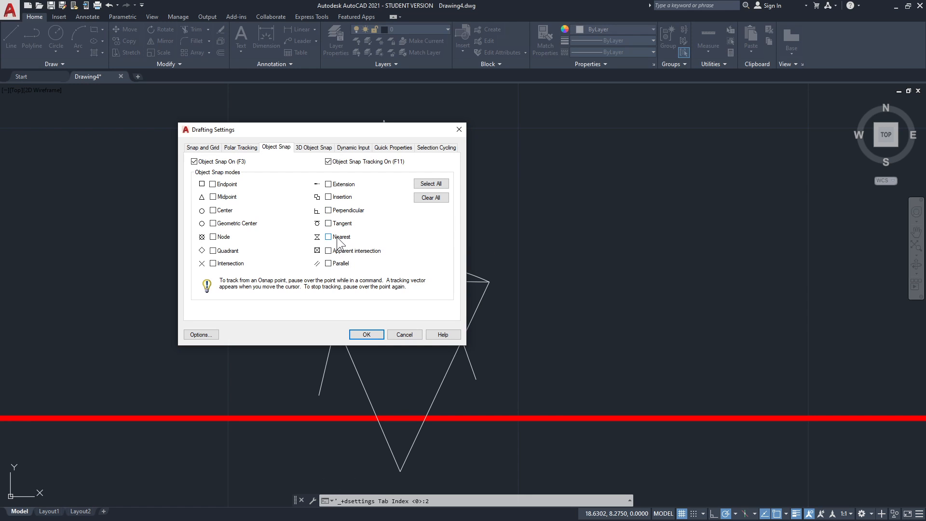
{"action": "left_click", "coordinate": [367, 335]}
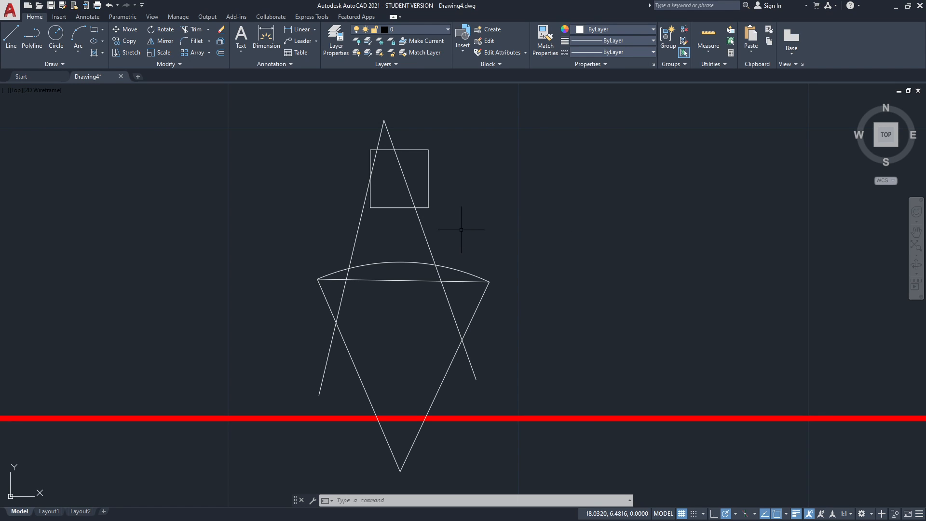
Draw connected lines with Nearest snaps from the square's right edge through the arc, left triangle side and both slanted lines to the right side.
{"action": "key", "text": "Return"}
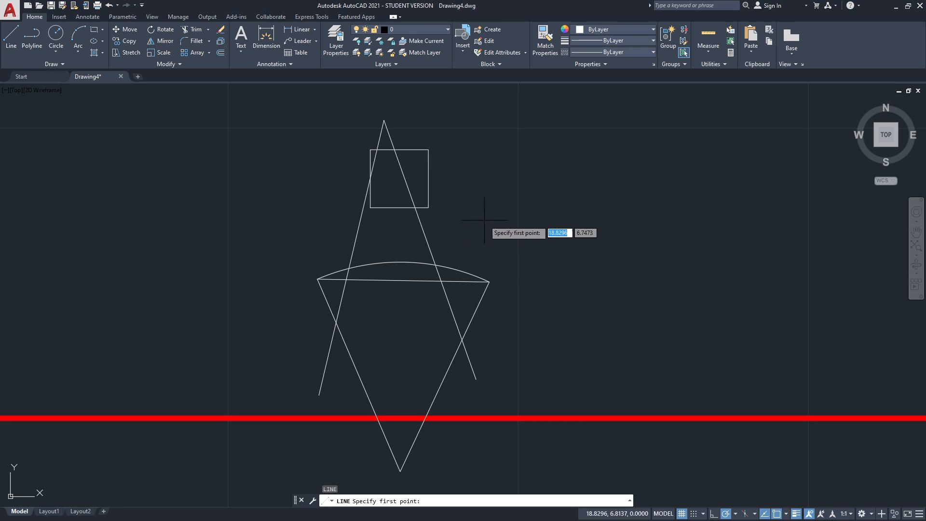
{"action": "left_click", "coordinate": [428, 163]}
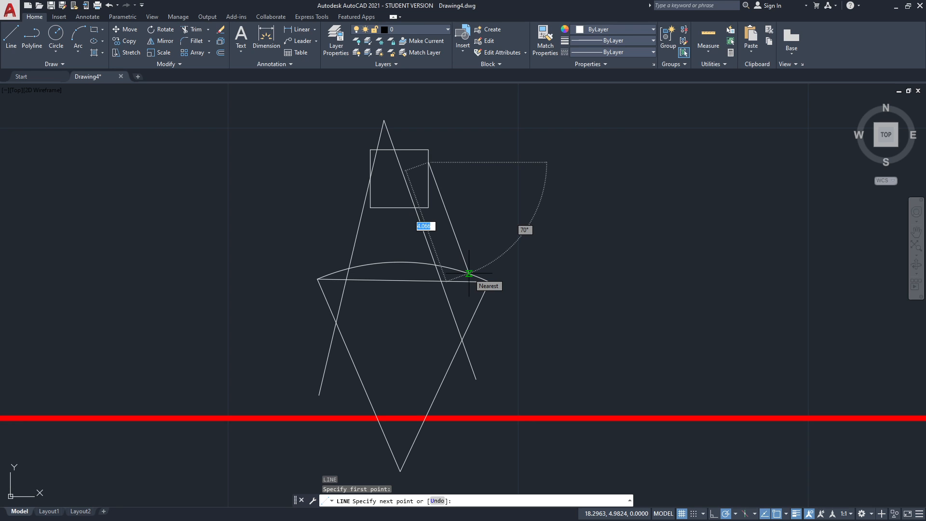
{"action": "left_click", "coordinate": [469, 273]}
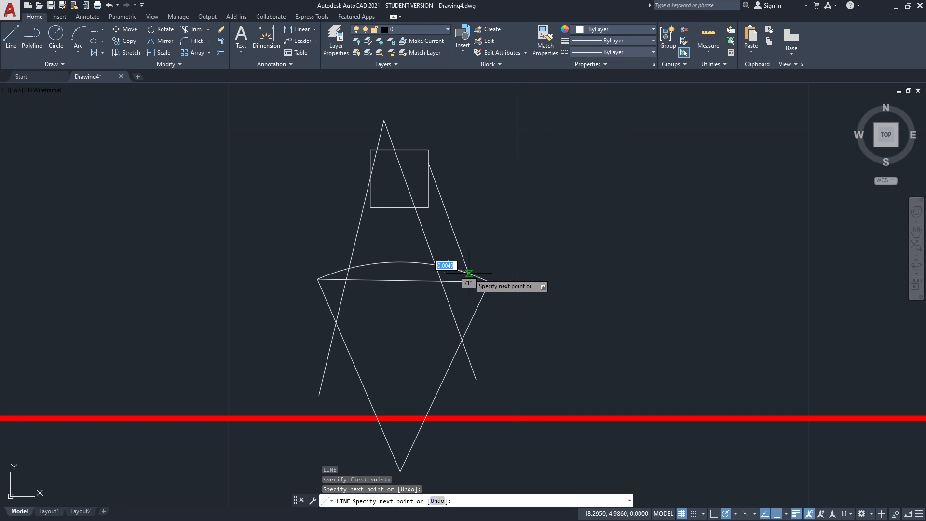
{"action": "left_click", "coordinate": [351, 354]}
{"action": "left_click", "coordinate": [357, 234]}
{"action": "left_click", "coordinate": [418, 218]}
{"action": "left_click", "coordinate": [433, 400]}
{"action": "key", "text": "Return"}
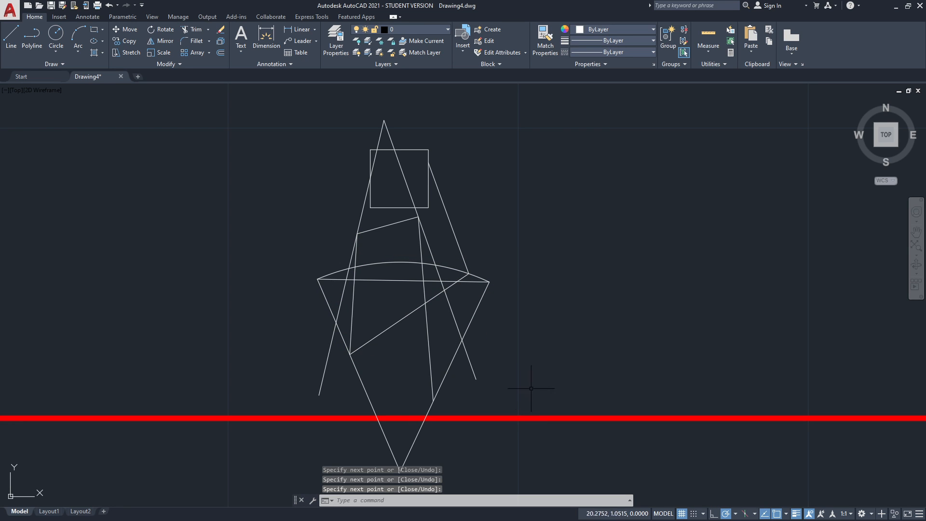
Cancel the selection of all objects and undo the last chain of lines.
{"action": "left_click", "coordinate": [563, 386]}
{"action": "left_click", "coordinate": [263, 101]}
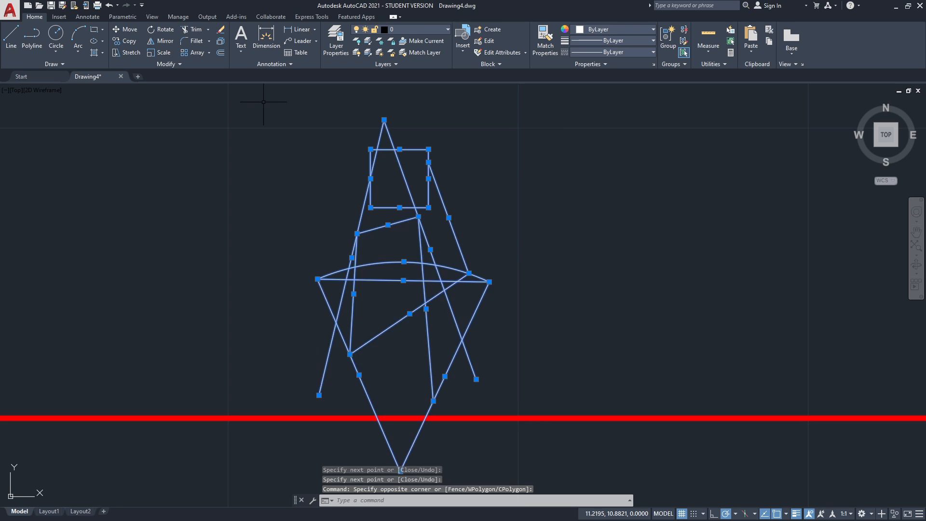
{"action": "key", "text": "Escape"}
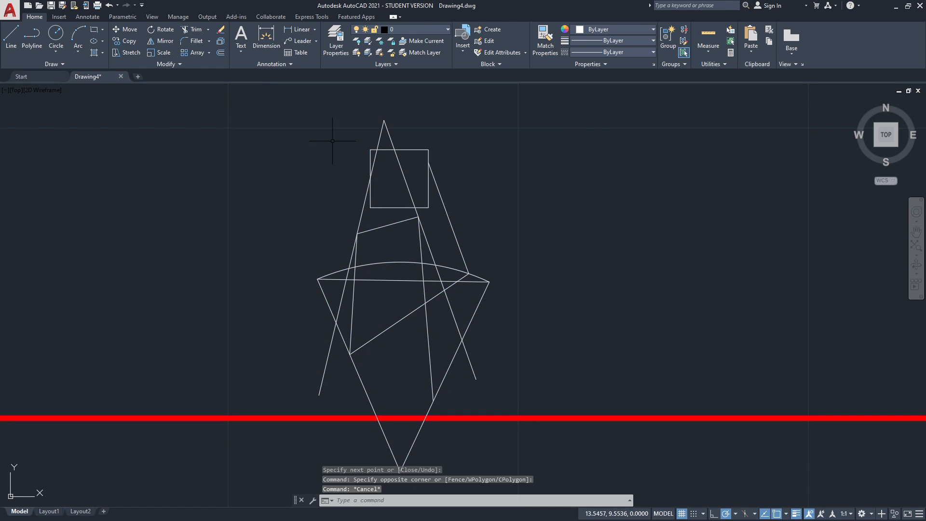
{"action": "key", "text": "ctrl+z"}
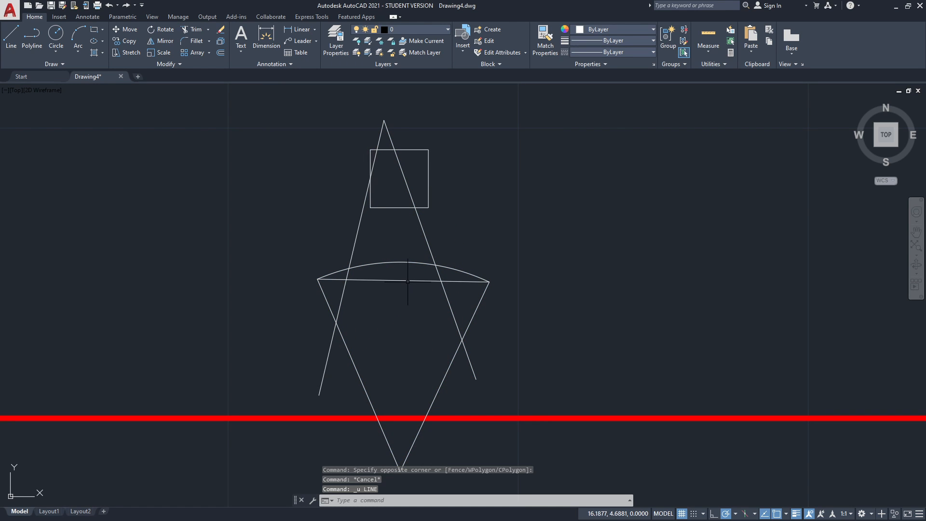
Enable the Endpoint, Midpoint, Center and Intersection object snap modes and disable Nearest in the Object Snap settings.
{"action": "right_click", "coordinate": [403, 235], "text": "shift"}
{"action": "left_click", "coordinate": [447, 472]}
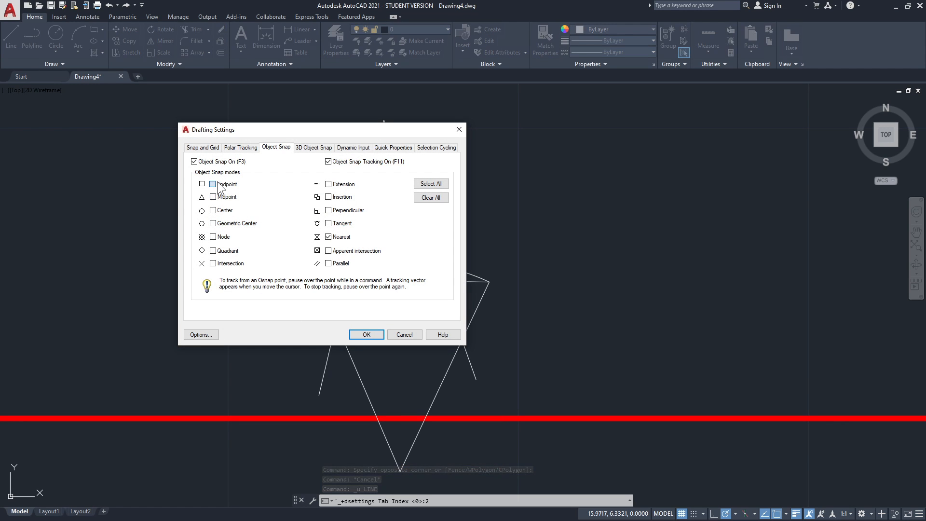
{"action": "left_click", "coordinate": [219, 197]}
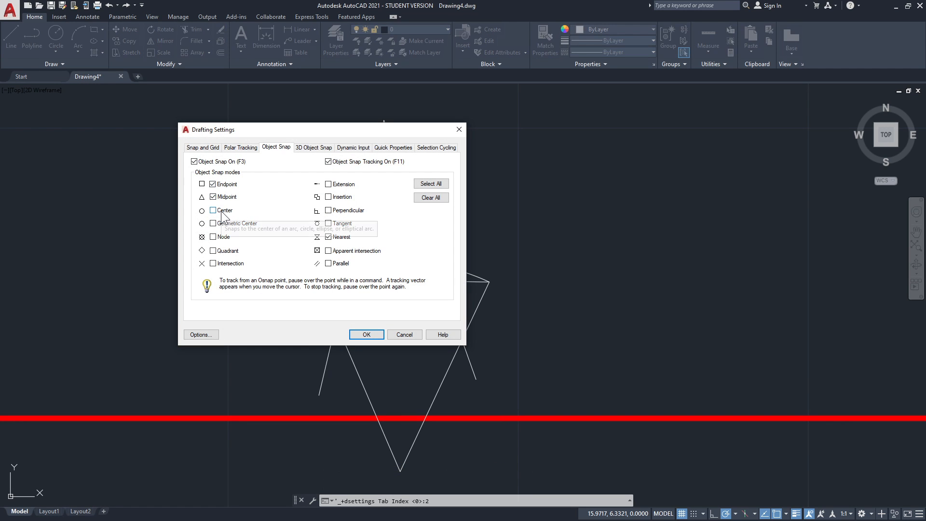
{"action": "left_click", "coordinate": [222, 211]}
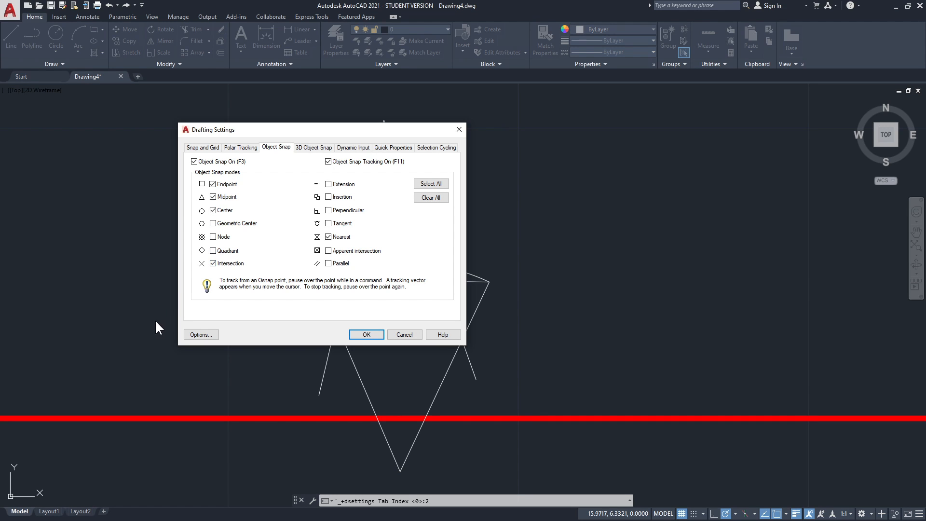
{"action": "left_click", "coordinate": [329, 237]}
{"action": "left_click", "coordinate": [369, 335]}
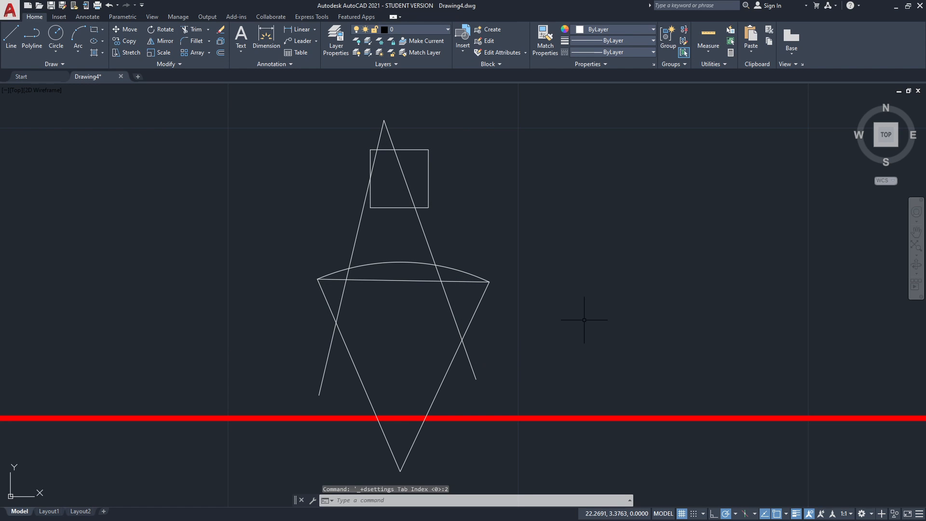
Select the square, arc and all lines with a crossing window and erase them.
{"action": "left_click", "coordinate": [552, 382]}
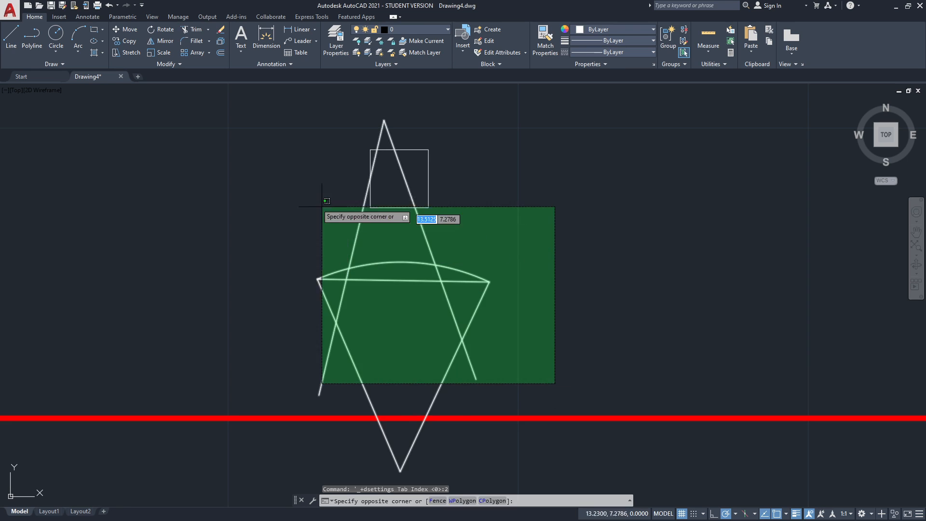
{"action": "left_click", "coordinate": [249, 107]}
{"action": "key", "text": "Return"}
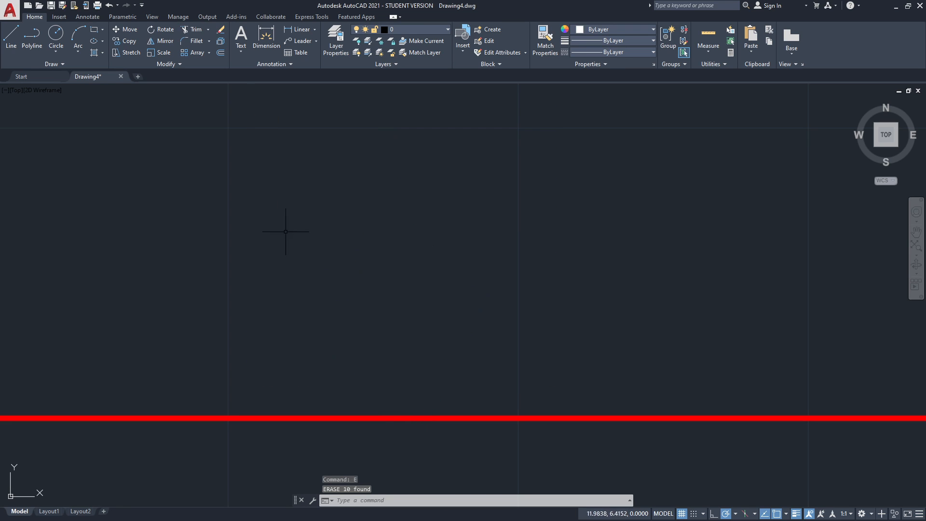
Draw a rectangle with its first corner at 11,1 and its opposite corner at @8,8.
{"action": "key", "text": "Return"}
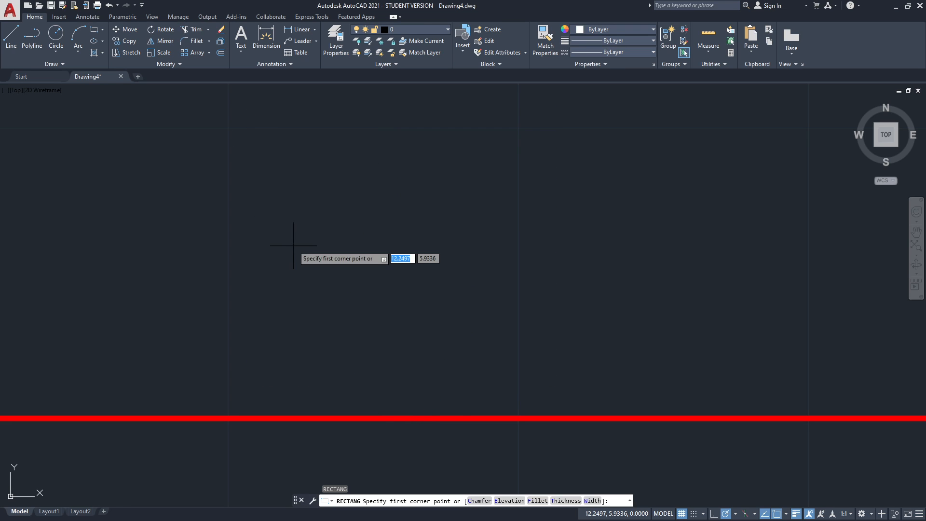
{"action": "scroll", "coordinate": [372, 302], "scroll_direction": "down", "scroll_amount": 2}
{"action": "scroll", "coordinate": [350, 317], "scroll_direction": "up", "scroll_amount": 2}
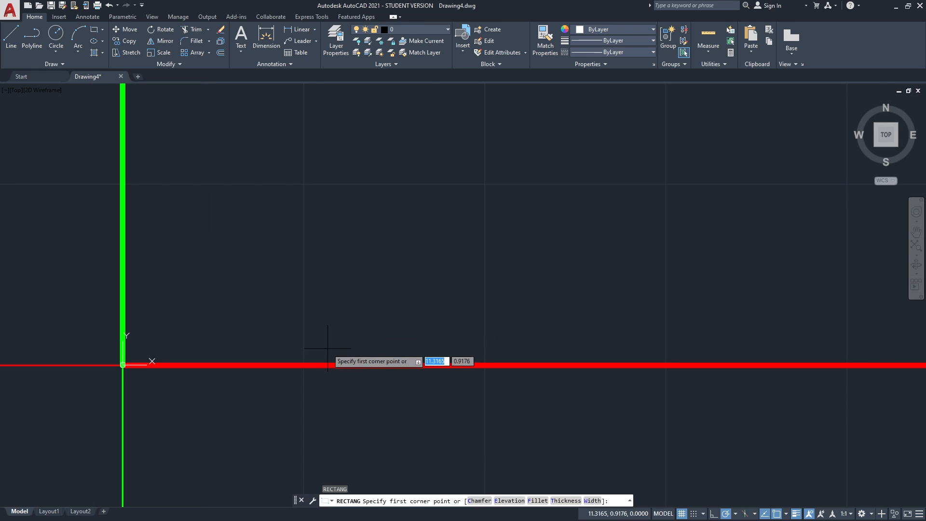
{"action": "type", "text": "11,1"}
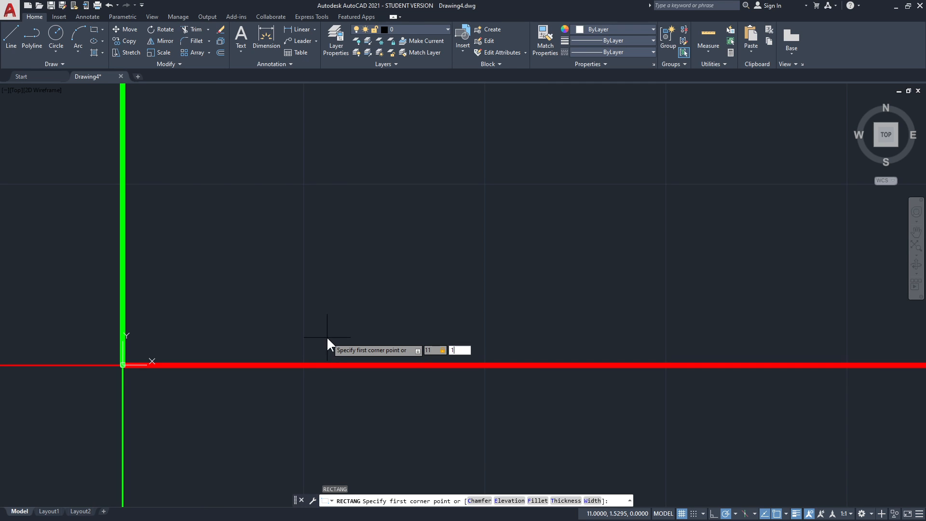
{"action": "key", "text": "Return"}
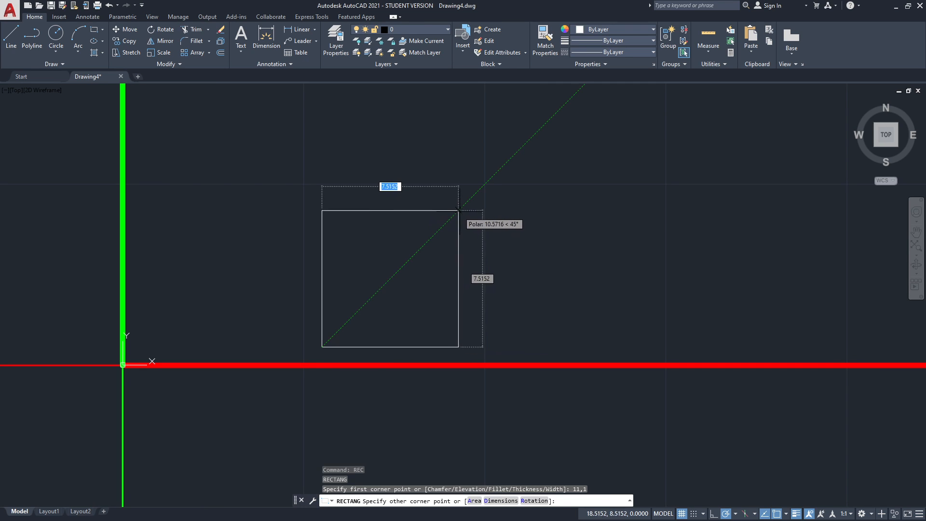
{"action": "type", "text": "@8,8"}
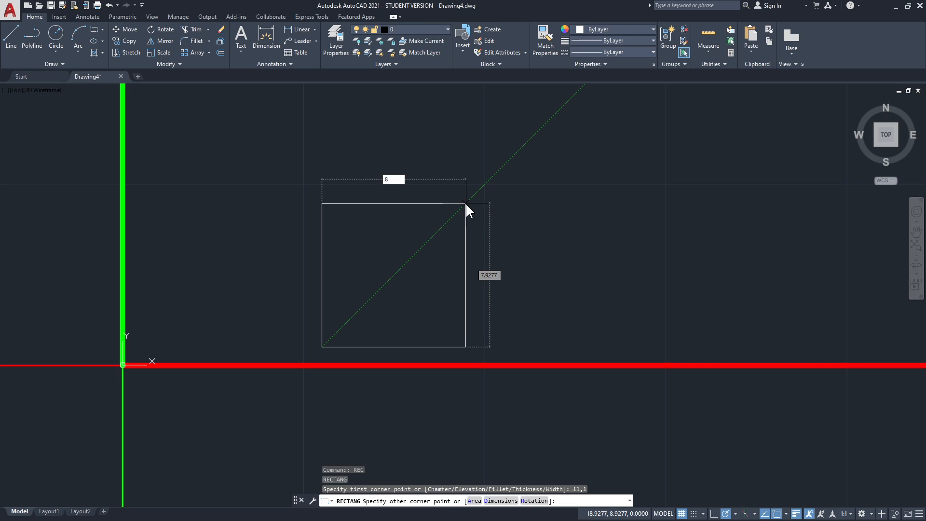
{"action": "key", "text": "Return"}
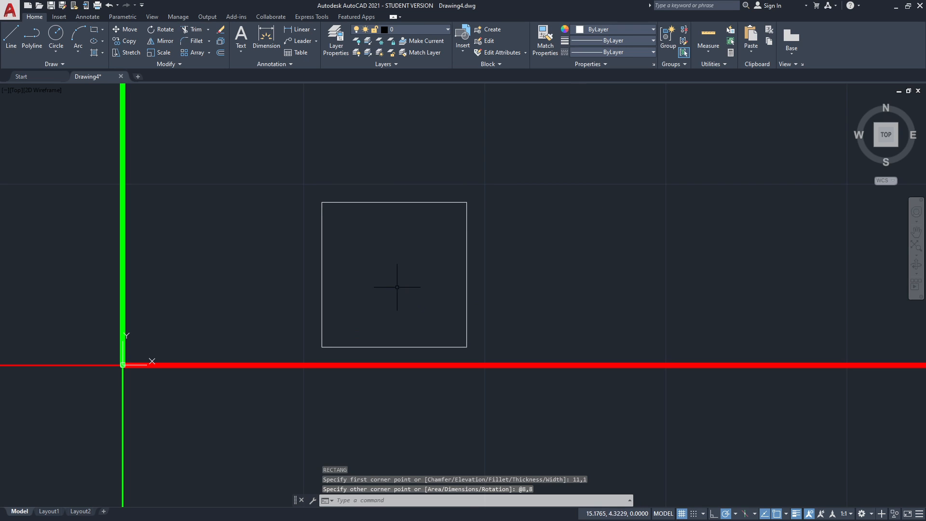
Draw a vertical and a horizontal line across the square, each joining the midpoints of opposite sides.
{"action": "type", "text": "l"}
{"action": "key", "text": "Return"}
{"action": "left_click", "coordinate": [395, 202]}
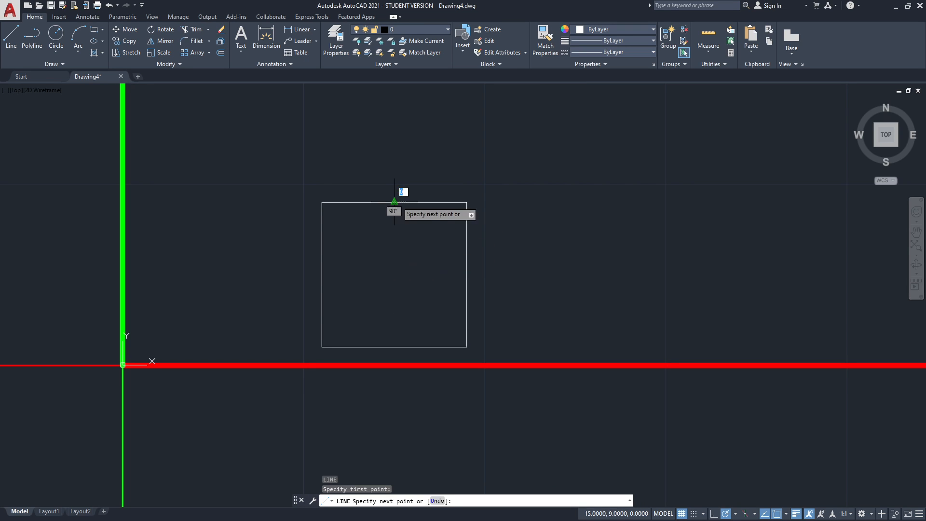
{"action": "left_click", "coordinate": [395, 347]}
{"action": "key", "text": "Return"}
{"action": "key", "text": "Return"}
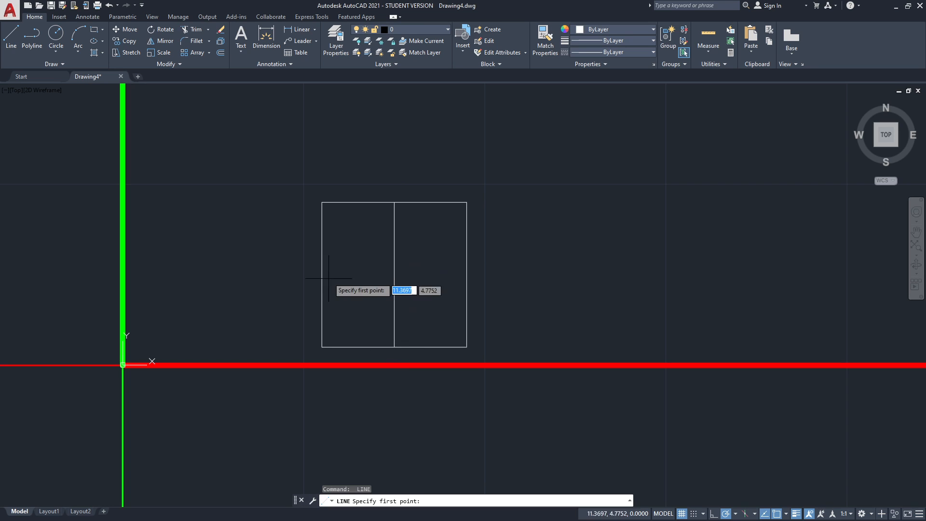
{"action": "left_click", "coordinate": [322, 274]}
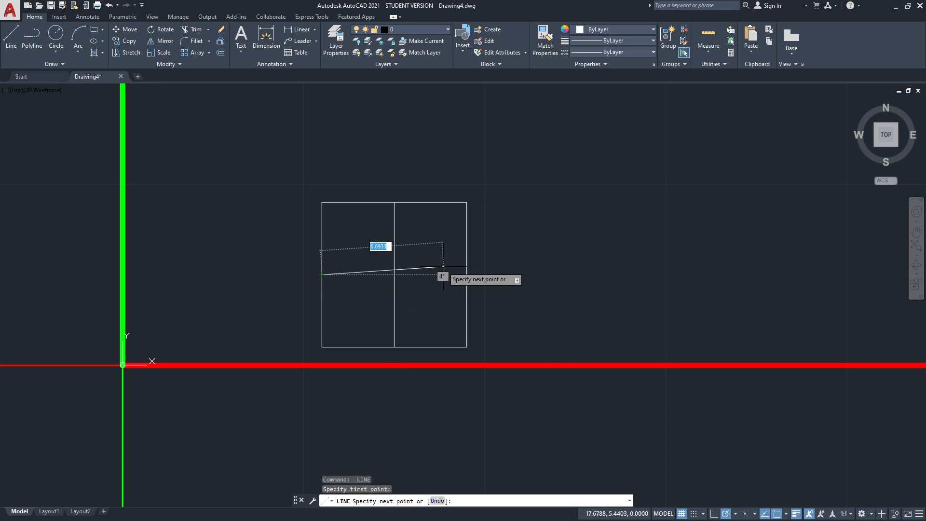
{"action": "left_click", "coordinate": [467, 274]}
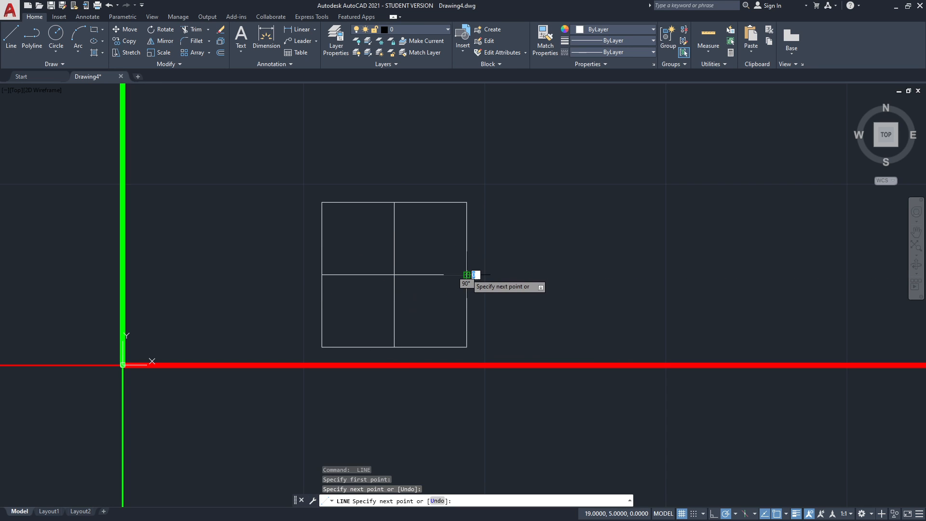
Continue the line from the right side's midpoint through the top, left and bottom midpoints and back, forming an inscribed diamond.
{"action": "left_click", "coordinate": [394, 202]}
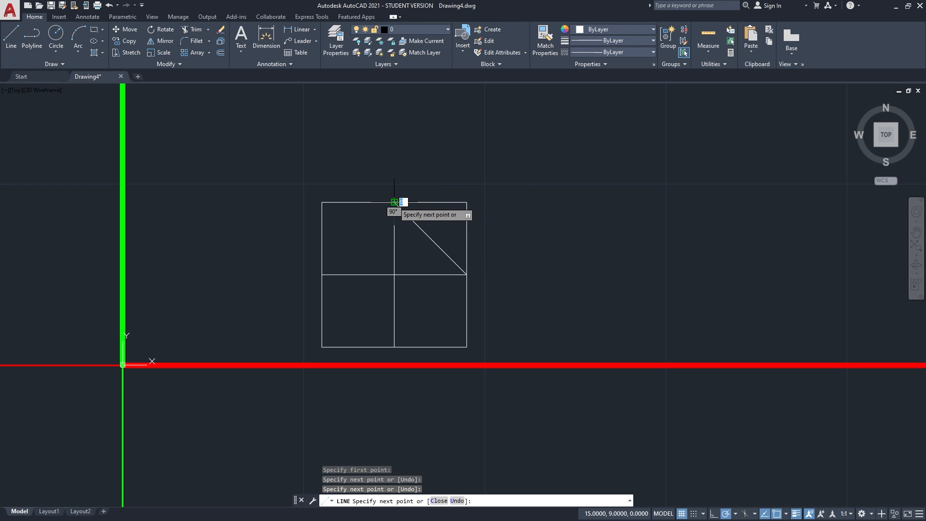
{"action": "left_click", "coordinate": [394, 202]}
{"action": "left_click", "coordinate": [322, 274]}
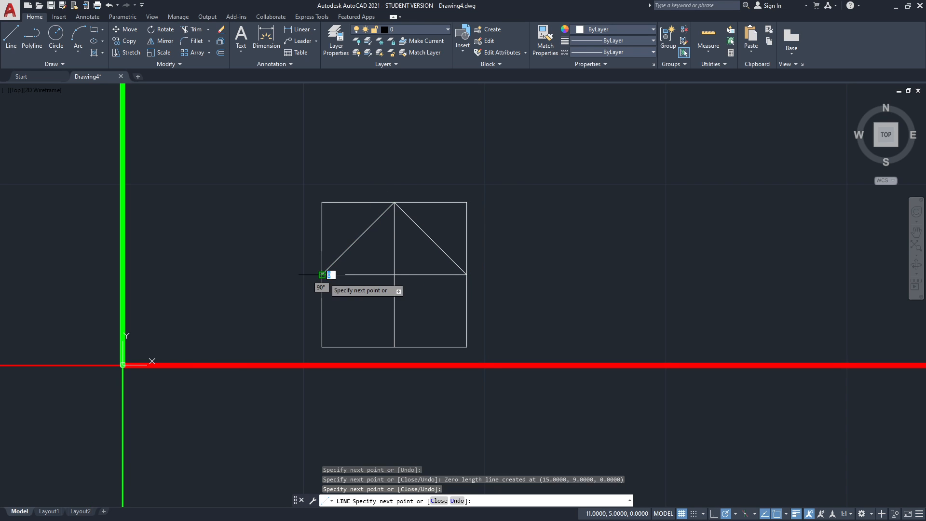
{"action": "left_click", "coordinate": [394, 347]}
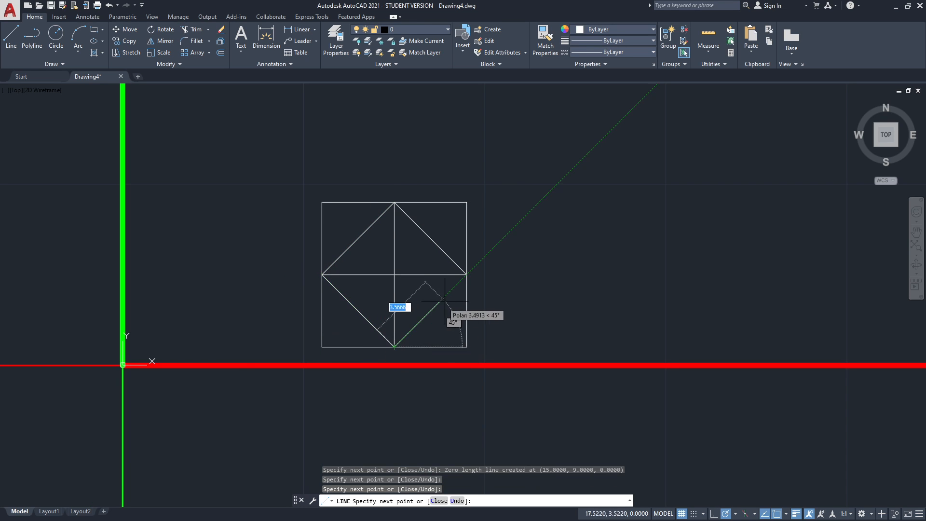
{"action": "left_click", "coordinate": [466, 275]}
{"action": "key", "text": "Return"}
Draw lines from the square's lower-left and lower-right corners to the midpoints of the adjacent diamond sides.
{"action": "key", "text": "Return"}
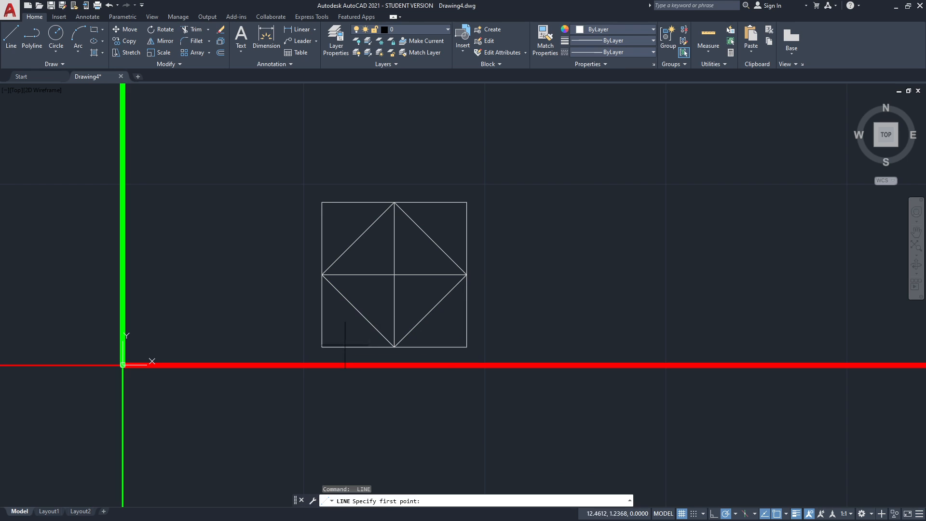
{"action": "left_click", "coordinate": [322, 347]}
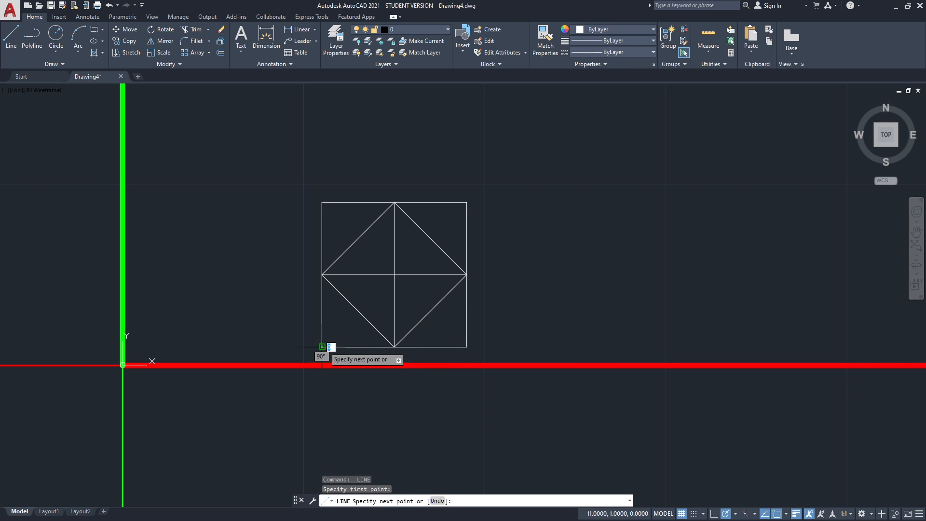
{"action": "left_click", "coordinate": [358, 311]}
{"action": "key", "text": "Return"}
{"action": "key", "text": "Return"}
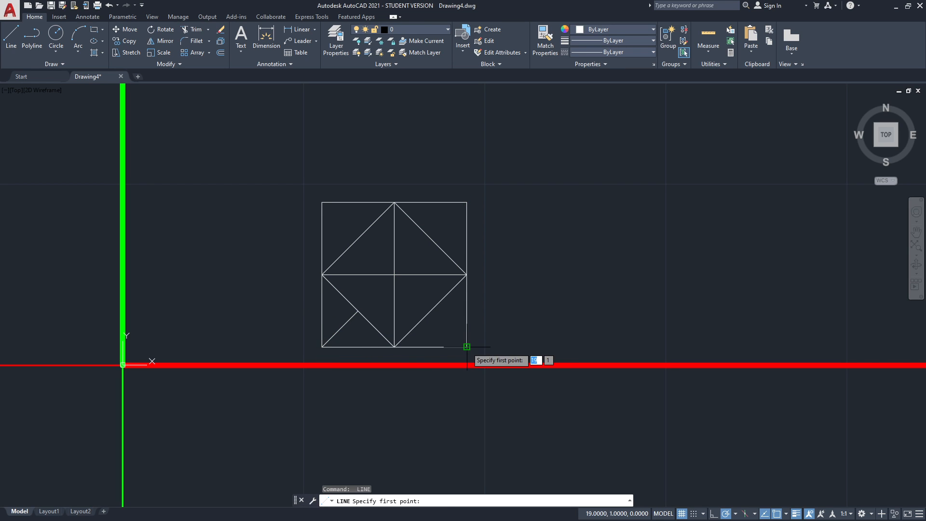
{"action": "left_click", "coordinate": [467, 347]}
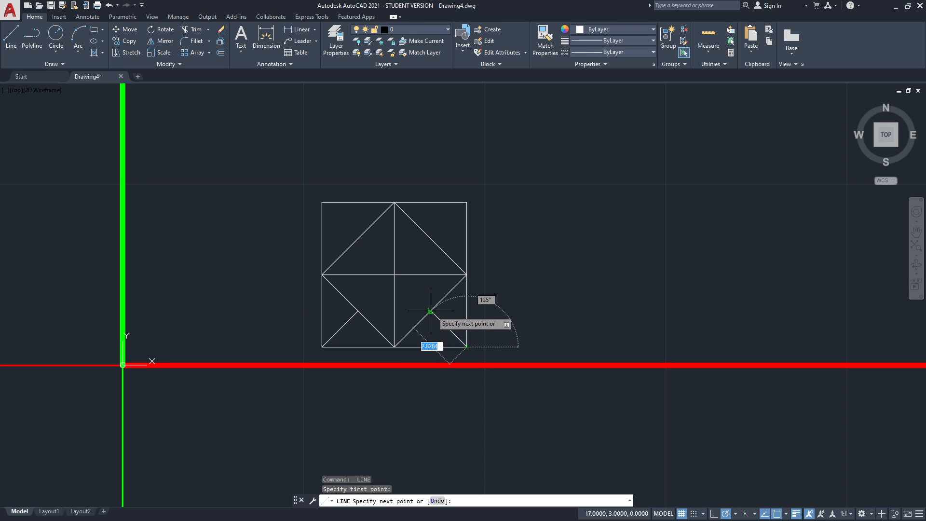
{"action": "left_click", "coordinate": [431, 311]}
{"action": "key", "text": "Return"}
Draw lines from the square's upper-right and upper-left corners to the midpoints of the adjacent diamond sides.
{"action": "key", "text": "Return"}
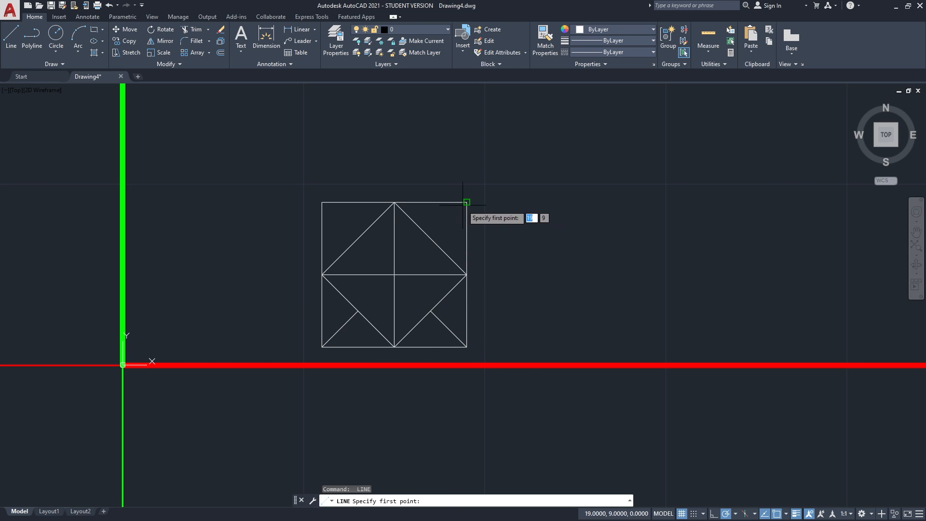
{"action": "left_click", "coordinate": [466, 202]}
{"action": "left_click", "coordinate": [431, 238]}
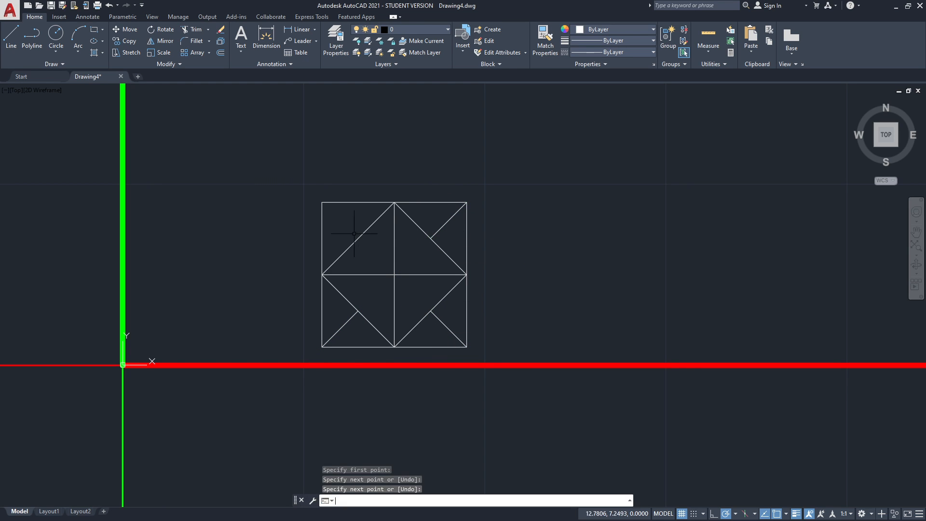
{"action": "key", "text": "Return"}
{"action": "key", "text": "Return"}
{"action": "left_click", "coordinate": [322, 203]}
{"action": "left_click", "coordinate": [358, 238]}
{"action": "key", "text": "Return"}
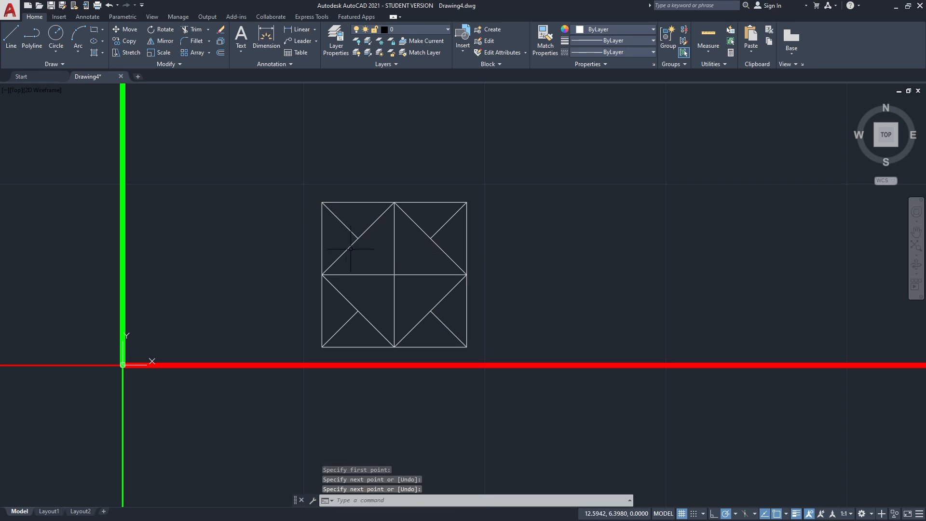
Draw two circles centred on the square's centre, one through its corners and one through the midpoints of the short corner diagonals.
{"action": "type", "text": "c"}
{"action": "key", "text": "Return"}
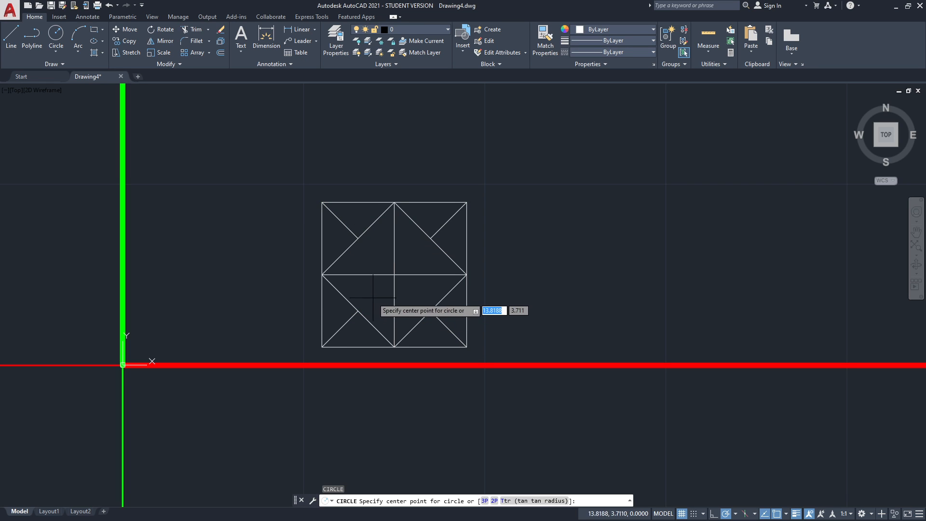
{"action": "left_click", "coordinate": [394, 274]}
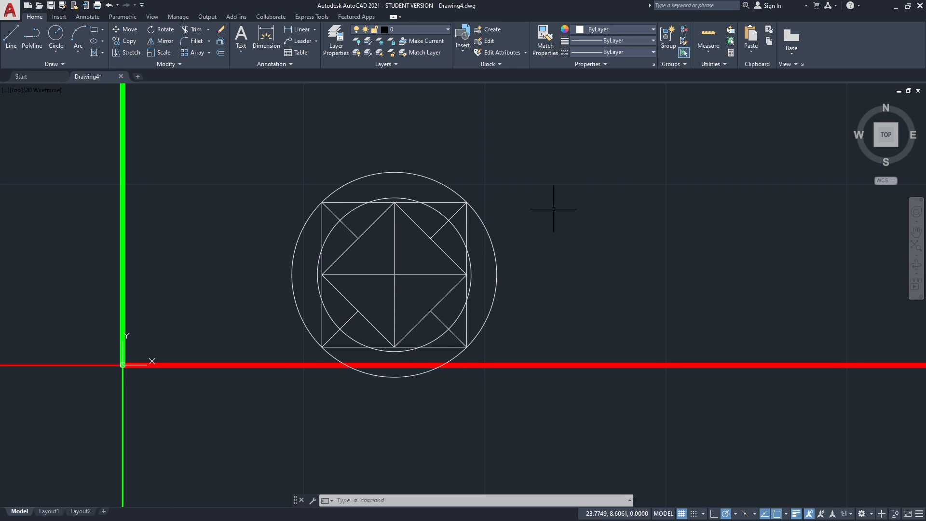
Enable the Extension object snap mode in the drafting settings.
{"action": "right_click", "coordinate": [552, 202], "text": "shift"}
{"action": "left_click", "coordinate": [584, 437]}
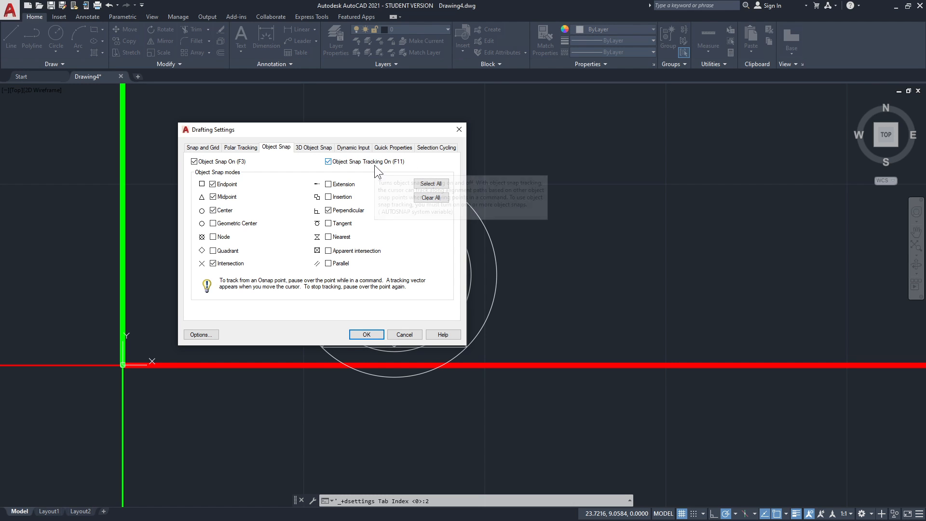
{"action": "left_click", "coordinate": [341, 185]}
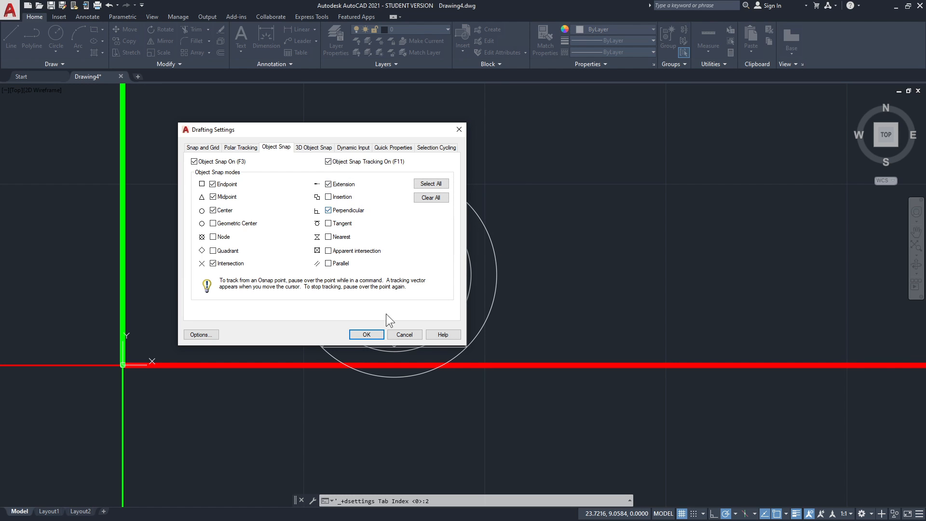
{"action": "left_click", "coordinate": [370, 334]}
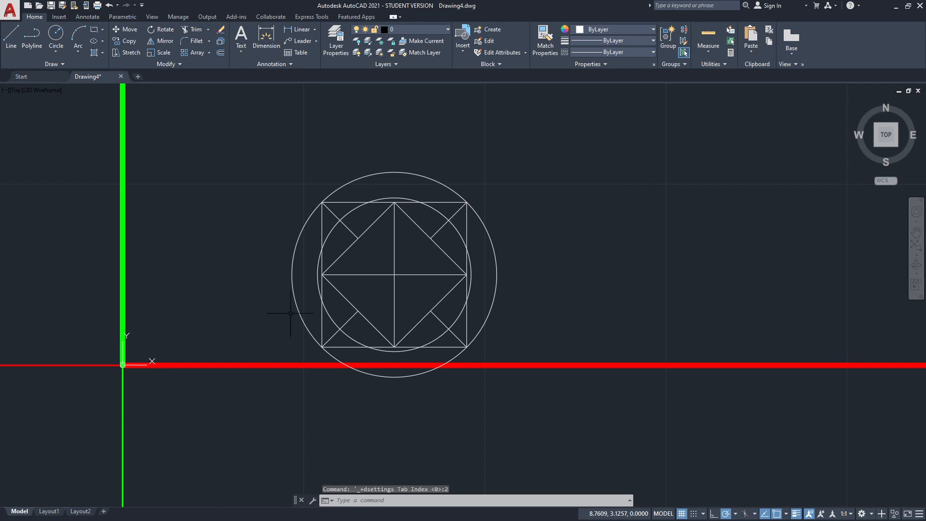
Draw a horizontal line 2 units long rightward from the square's upper-right corner, continued by a line 8 units long.
{"action": "scroll", "coordinate": [578, 185], "scroll_direction": "up", "scroll_amount": 4}
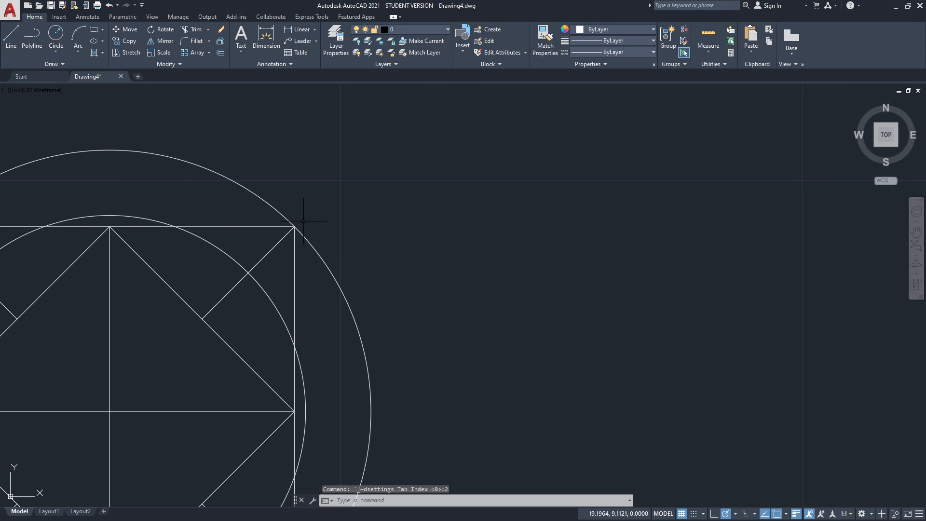
{"action": "scroll", "coordinate": [304, 221], "scroll_direction": "down", "scroll_amount": 2}
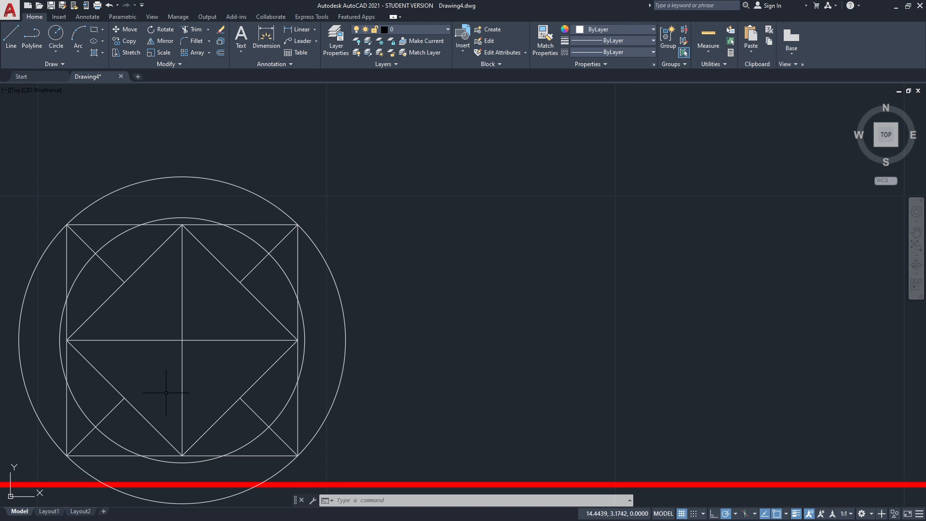
{"action": "type", "text": "l"}
{"action": "key", "text": "Return"}
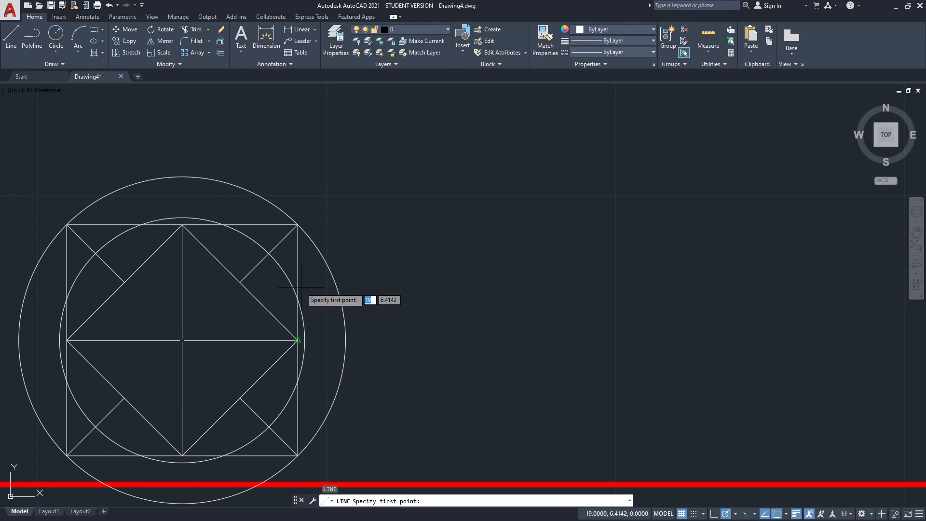
{"action": "left_click", "coordinate": [298, 224]}
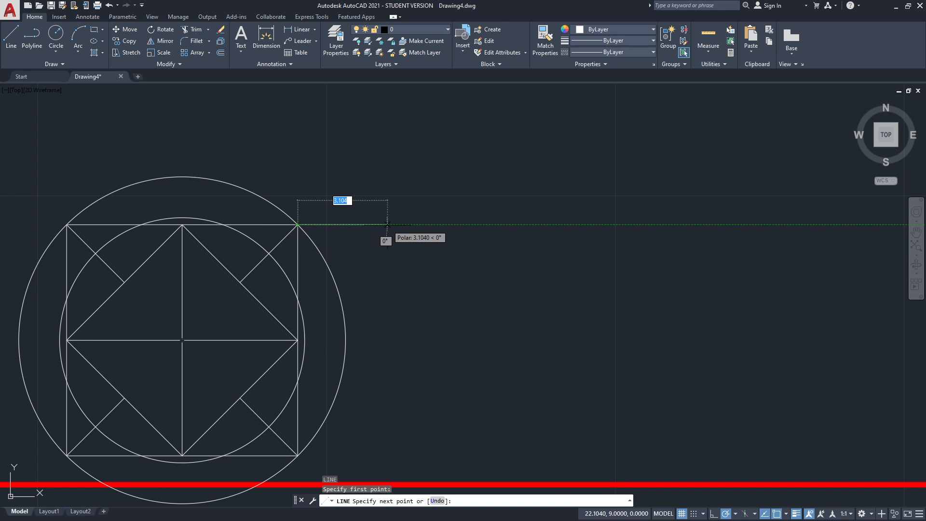
{"action": "type", "text": "2"}
{"action": "key", "text": "Return"}
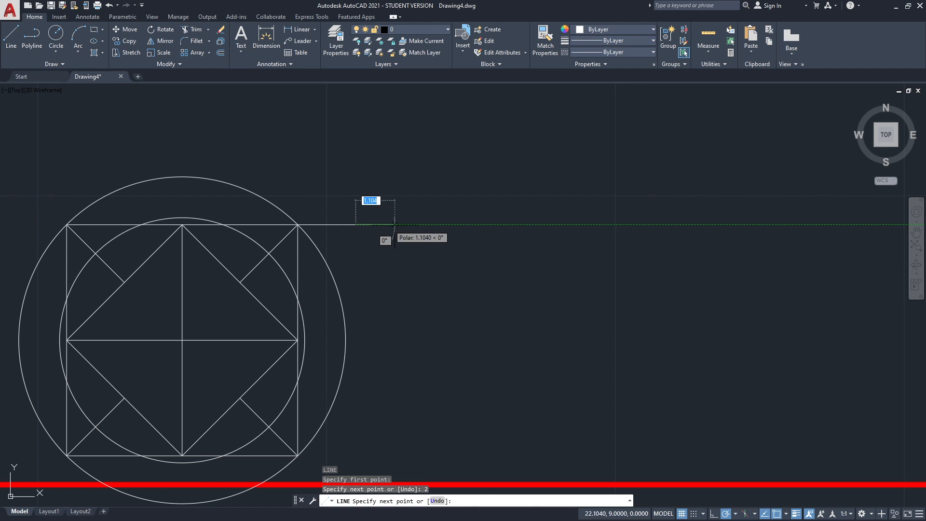
{"action": "type", "text": "8.0297"}
{"action": "key", "text": "Return"}
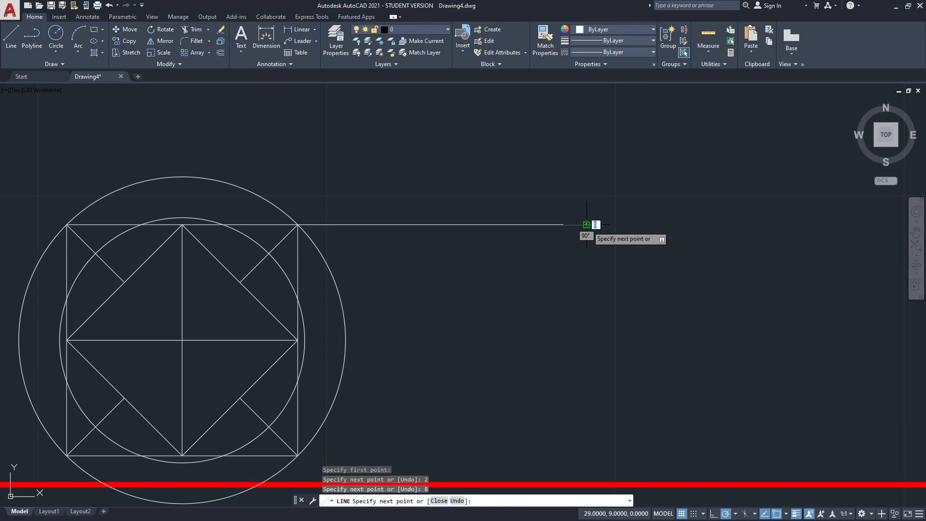
{"action": "key", "text": "Return"}
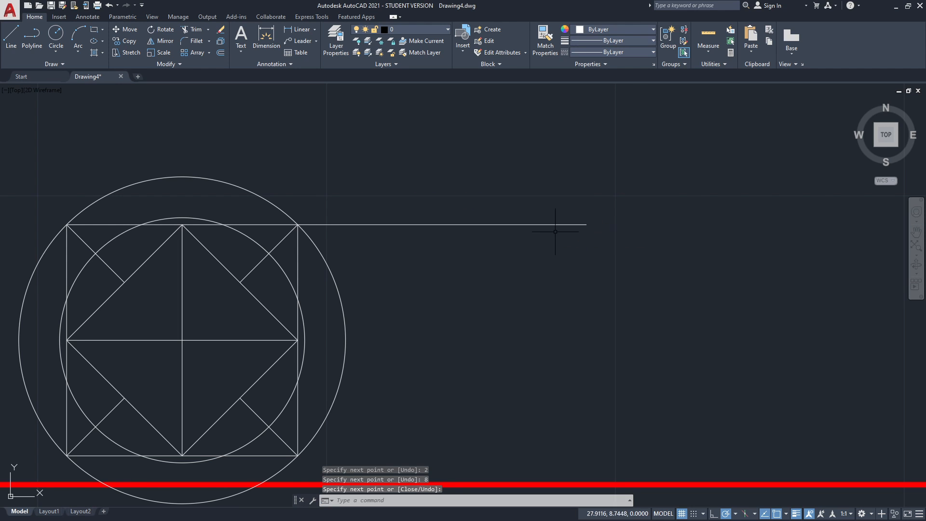
{"action": "key", "text": "Return"}
Erase the 2-unit and 8-unit horizontal lines extending from the square's upper-right corner.
{"action": "left_click", "coordinate": [334, 225]}
{"action": "type", "text": "E"}
{"action": "key", "text": "Return"}
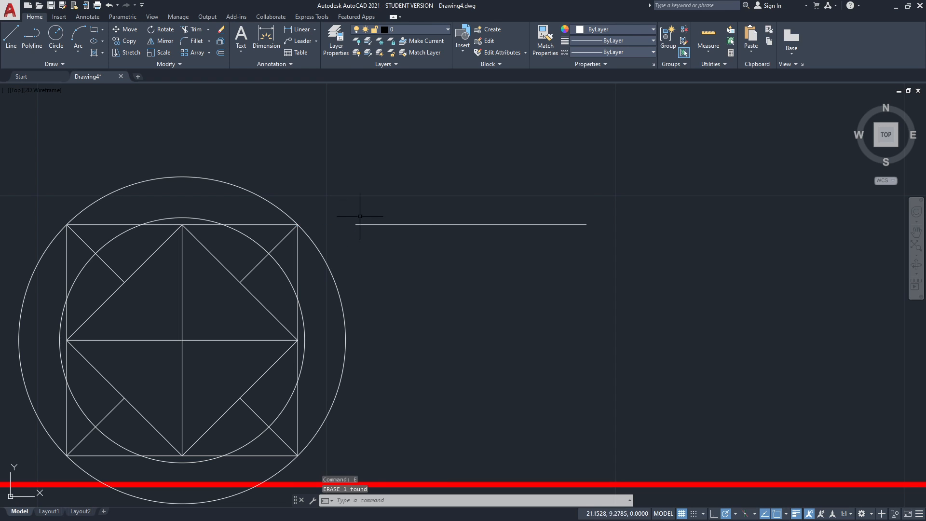
{"action": "left_click", "coordinate": [490, 245]}
{"action": "left_click", "coordinate": [458, 215]}
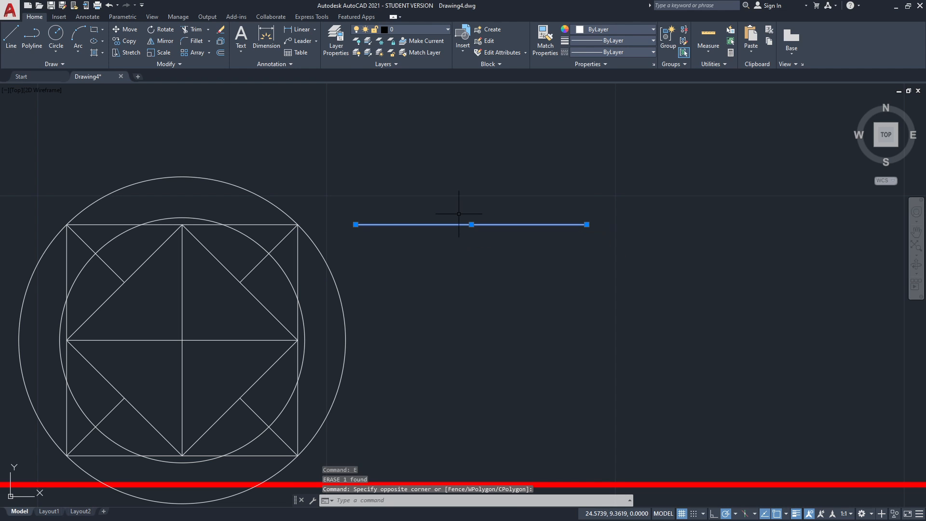
{"action": "key", "text": "Delete"}
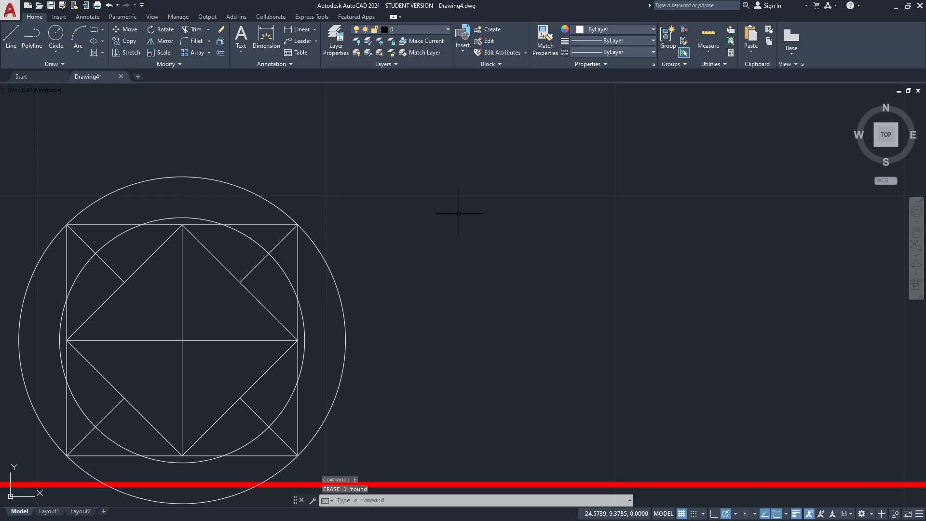
Draw an 8-unit horizontal line rightward, starting 2 units right of the square's upper-right corner on the extension of its top edge.
{"action": "type", "text": "l"}
{"action": "key", "text": "Return"}
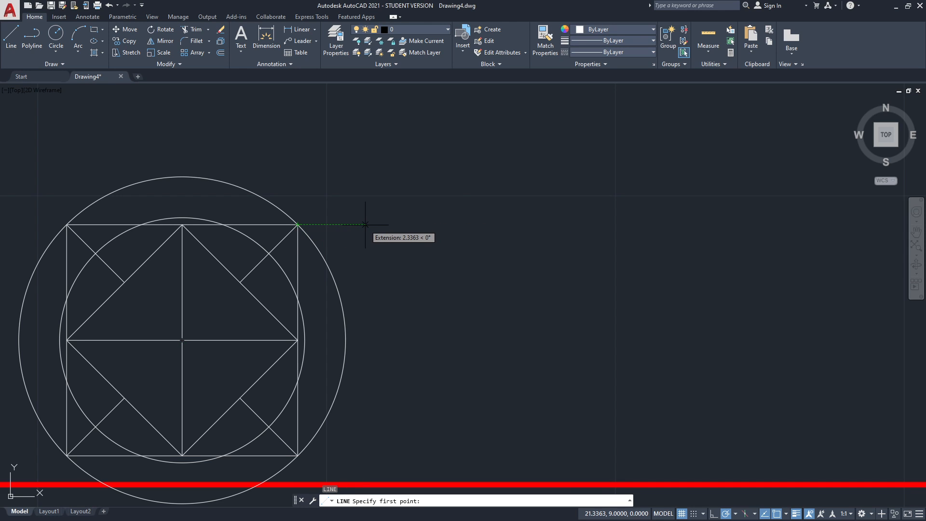
{"action": "type", "text": "2"}
{"action": "key", "text": "Return"}
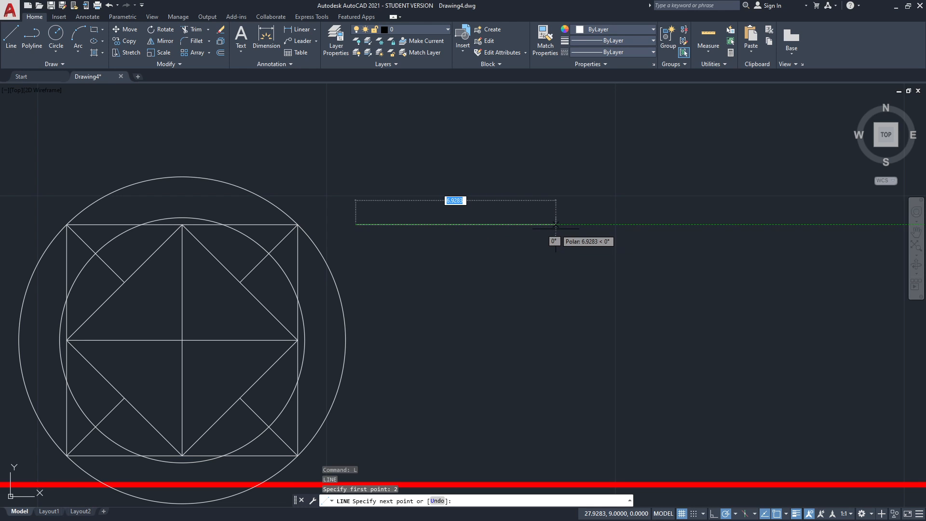
{"action": "type", "text": "8"}
{"action": "key", "text": "Return"}
{"action": "key", "text": "Return"}
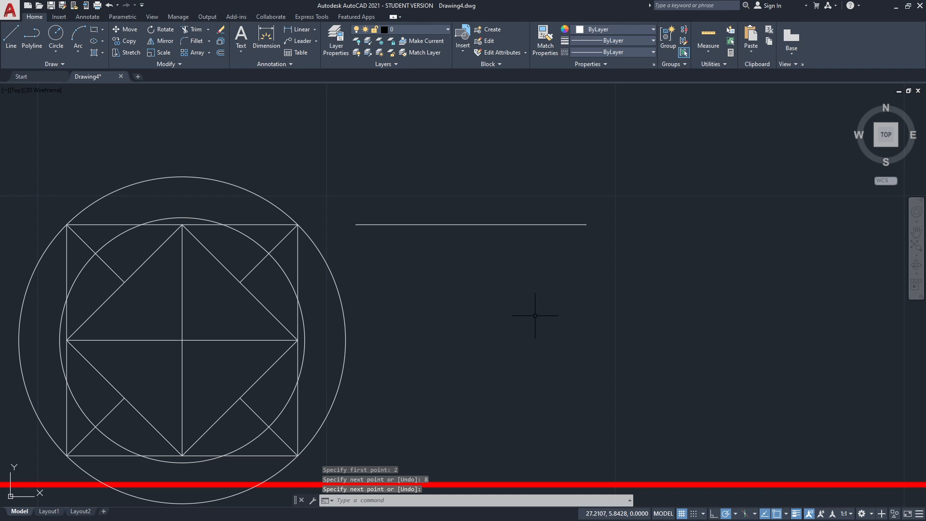
Draw a line from a point 6 units right of the square's right-edge midpoint to the right end of the 8-unit line.
{"action": "key", "text": "Return"}
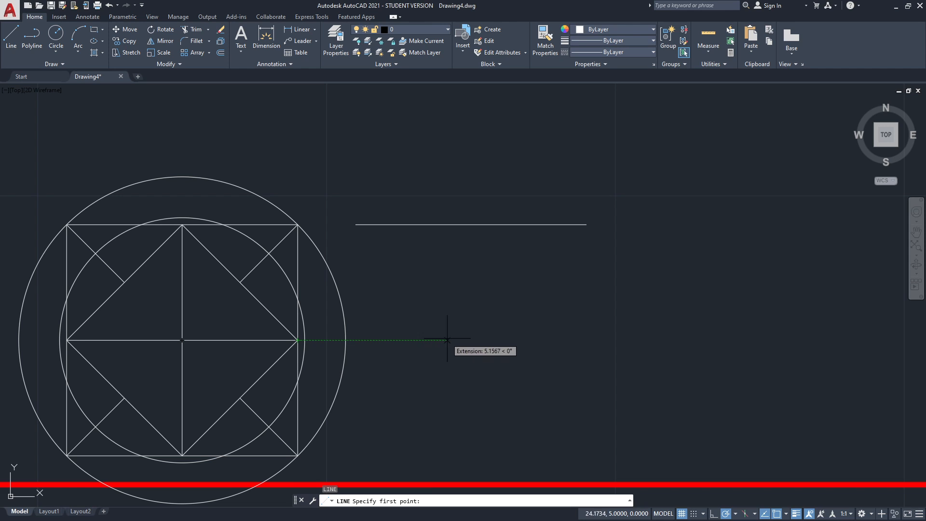
{"action": "type", "text": "6"}
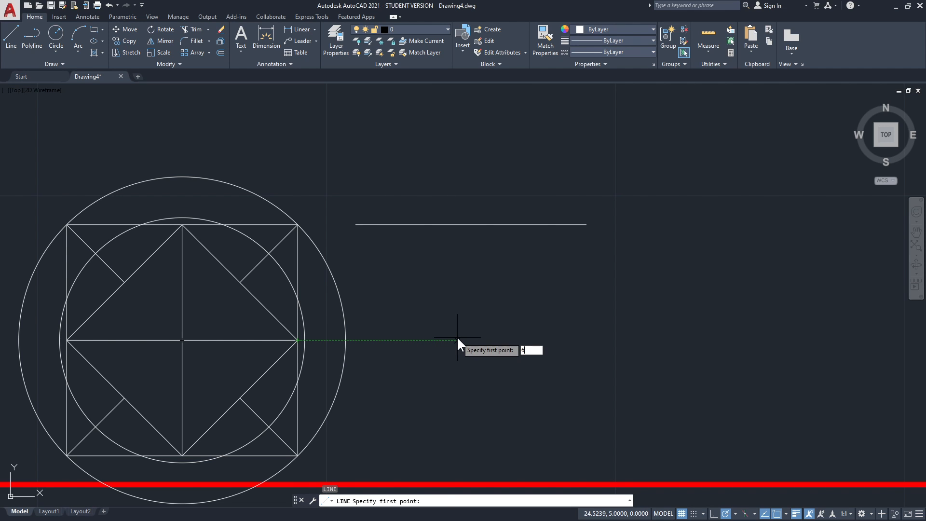
{"action": "key", "text": "Return"}
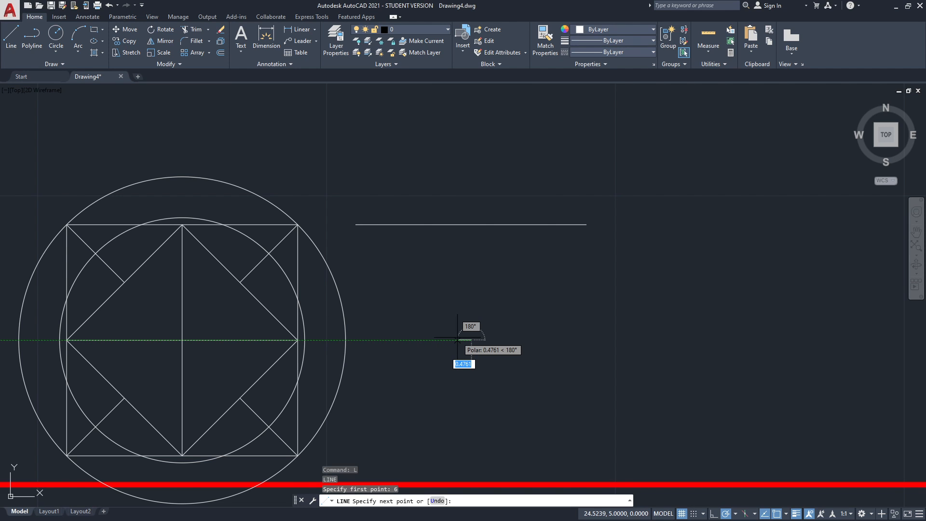
{"action": "left_click", "coordinate": [586, 225]}
{"action": "key", "text": "Return"}
Close the triangle with a line from its lower vertex to the left end of the 8-unit line.
{"action": "key", "text": "Return"}
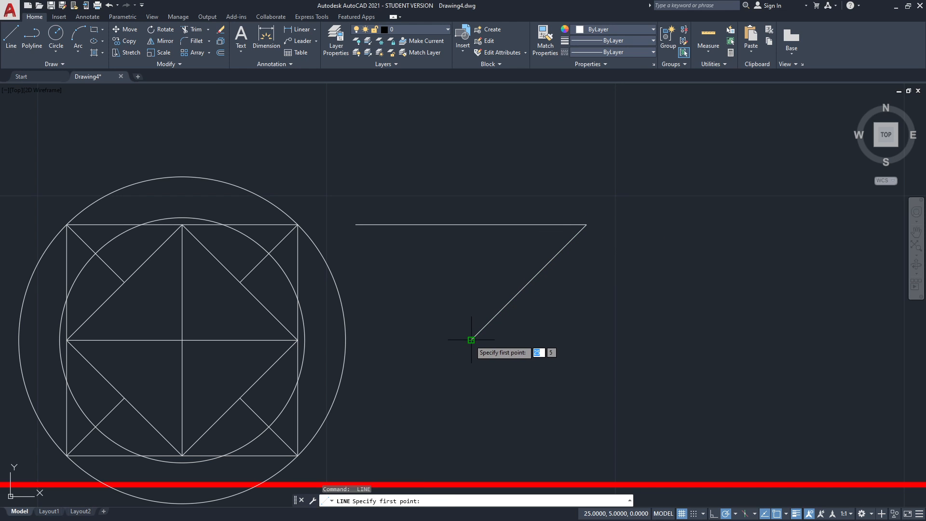
{"action": "left_click", "coordinate": [472, 340]}
{"action": "left_click", "coordinate": [356, 225]}
{"action": "key", "text": "Return"}
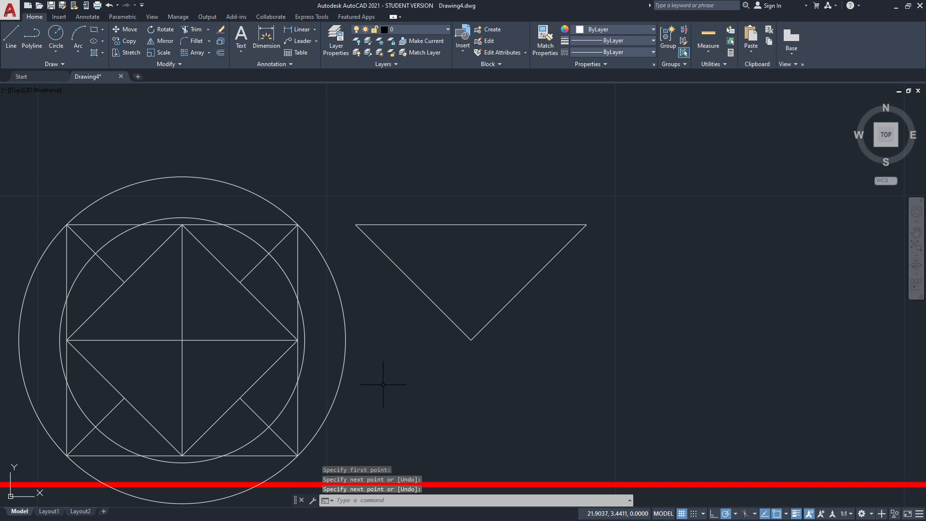
{"action": "key", "text": "Return"}
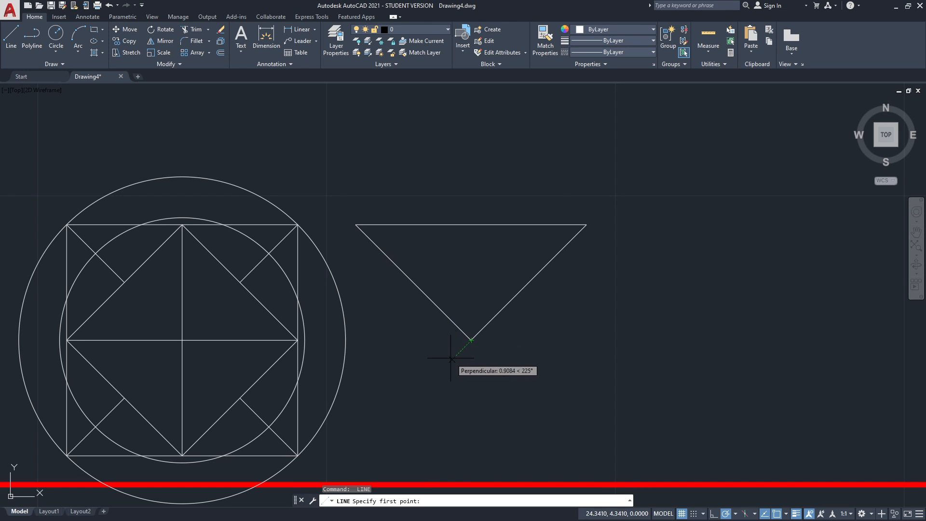
{"action": "left_click", "coordinate": [399, 414]}
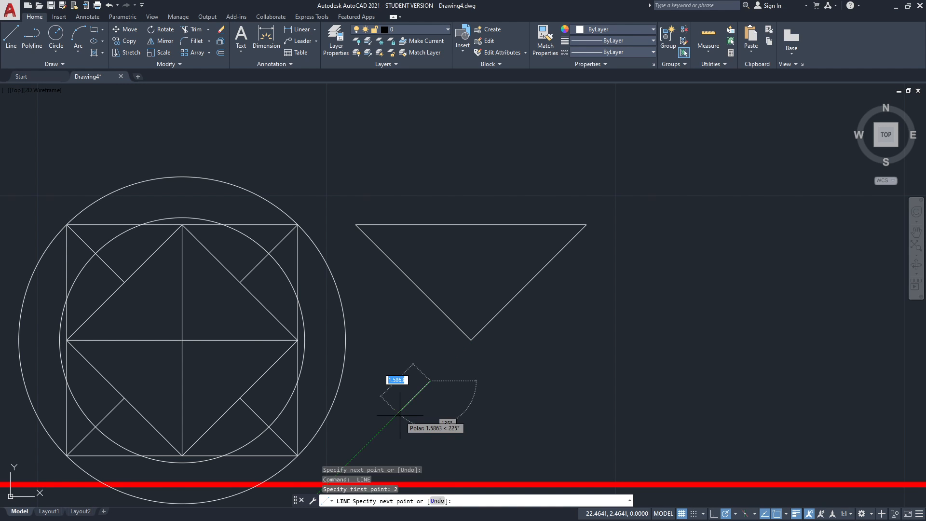
{"action": "key", "text": "Escape"}
Draw a line from a point 2 units diagonally below-left of the triangle's lower vertex up to the square's top edge.
{"action": "key", "text": "Return"}
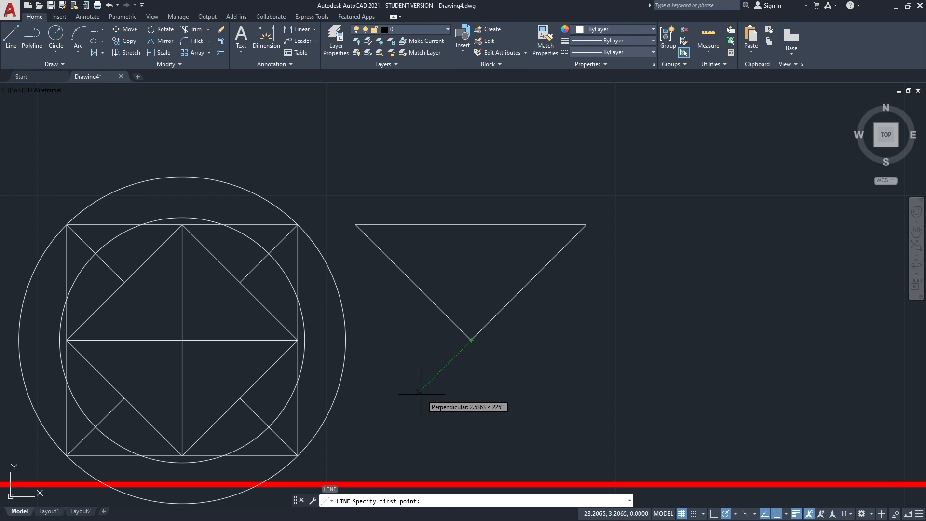
{"action": "type", "text": "2"}
{"action": "key", "text": "Return"}
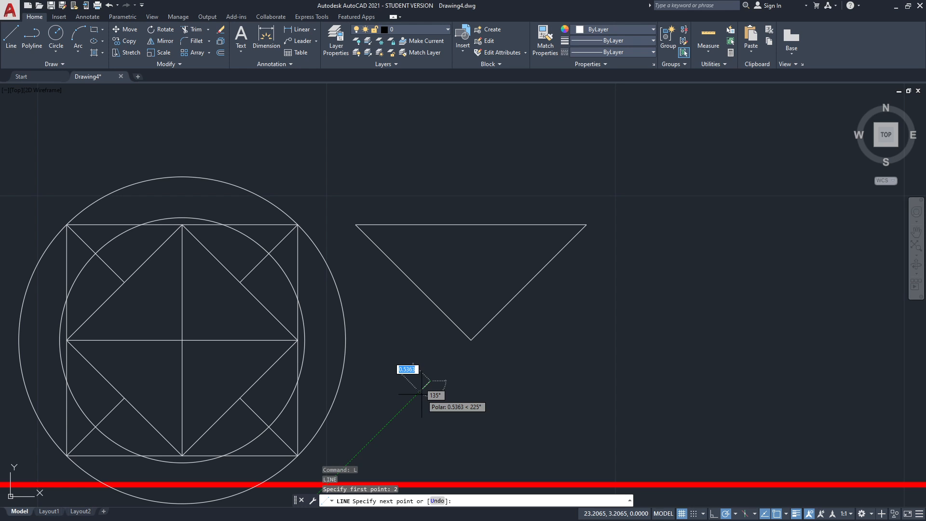
{"action": "left_click", "coordinate": [274, 225]}
{"action": "key", "text": "Escape"}
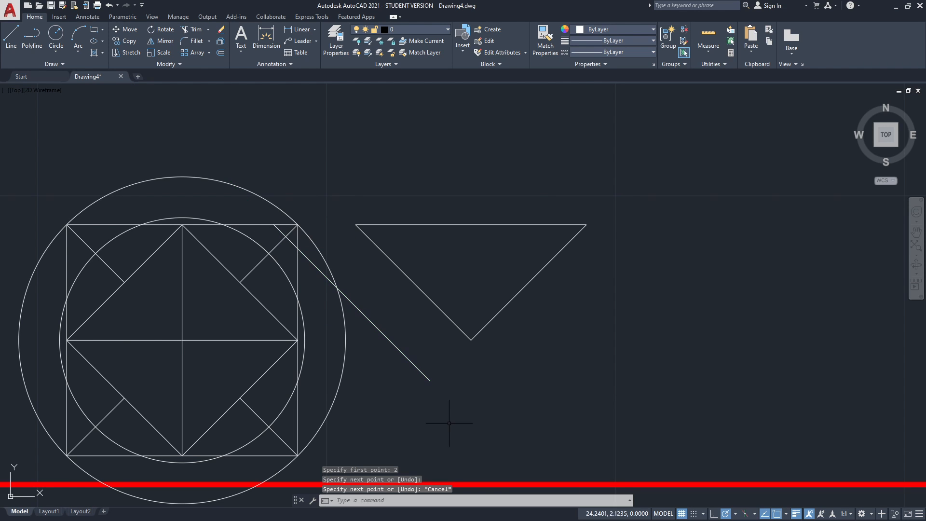
Erase the long diagonal line running from below the triangle to the square's top edge.
{"action": "left_click", "coordinate": [445, 410]}
{"action": "left_click", "coordinate": [414, 369]}
{"action": "type", "text": "e"}
{"action": "key", "text": "Return"}
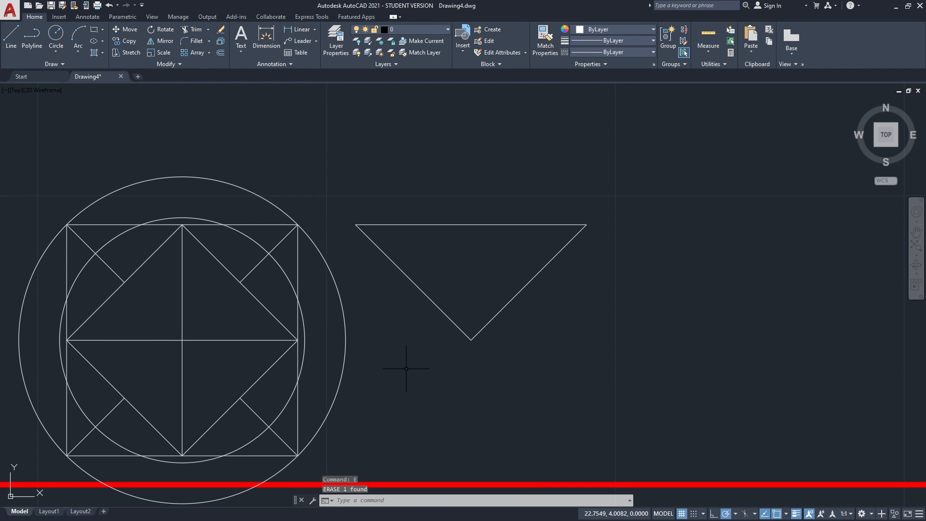
Draw a line parallel to the triangle's right side, from 1 unit perpendicularly outside its midpoint to alongside the lower vertex.
{"action": "type", "text": "l"}
{"action": "key", "text": "Return"}
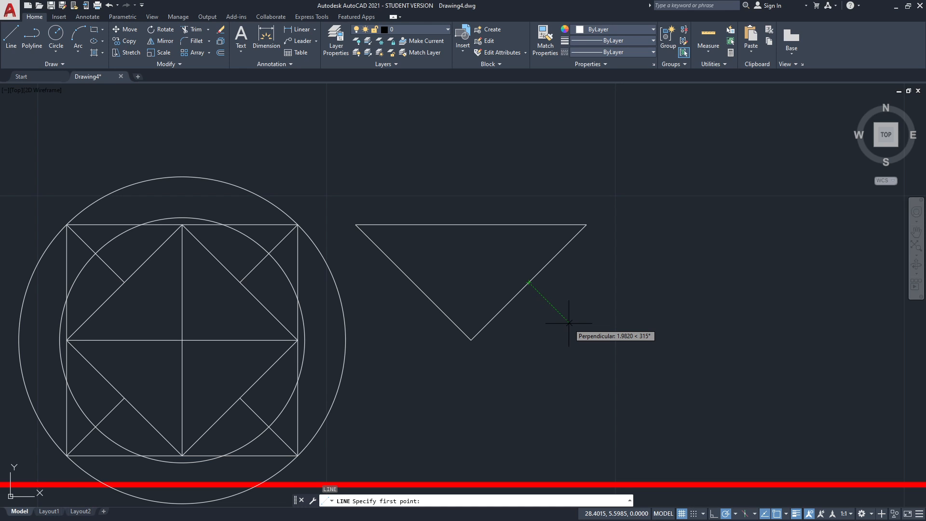
{"action": "type", "text": "1"}
{"action": "key", "text": "Return"}
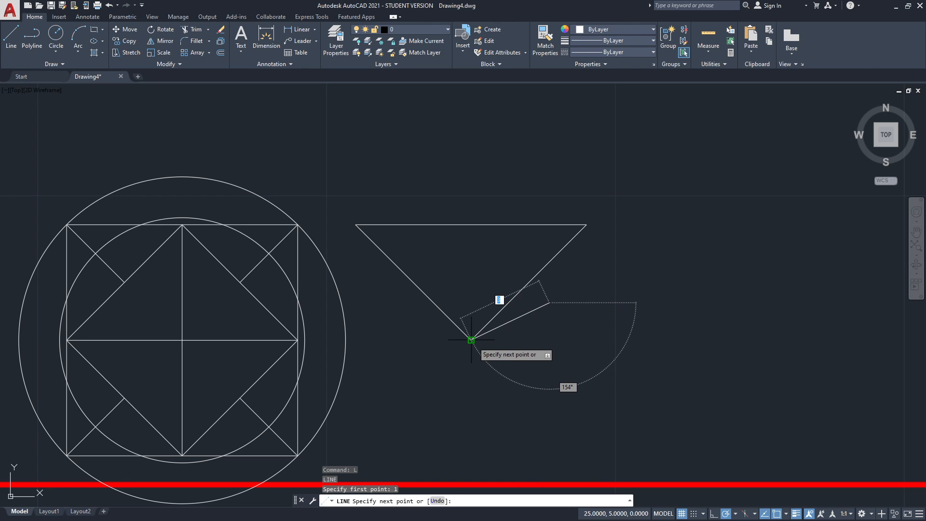
{"action": "left_click", "coordinate": [492, 360]}
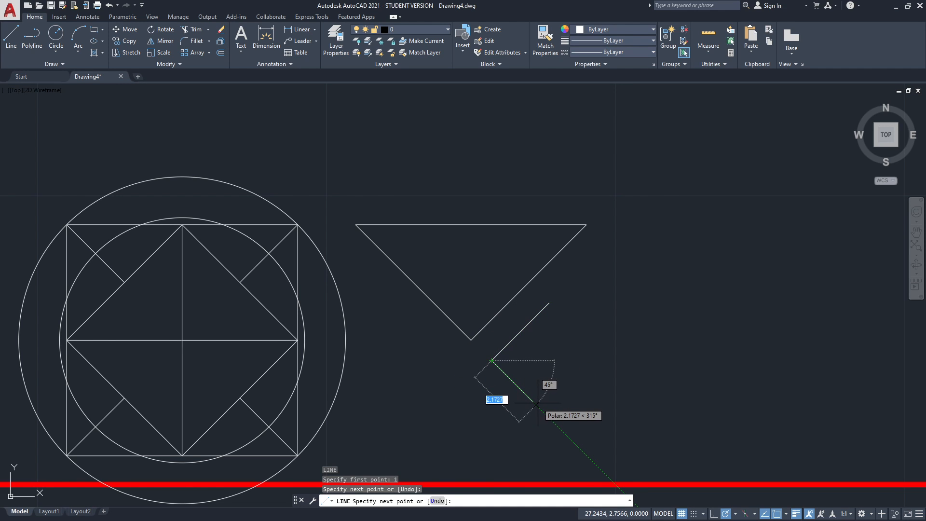
Complete the rectangle beside the triangle with a 2-unit perpendicular side at 315°, an equal parallel side, and a closing side to the first corner.
{"action": "type", "text": "2"}
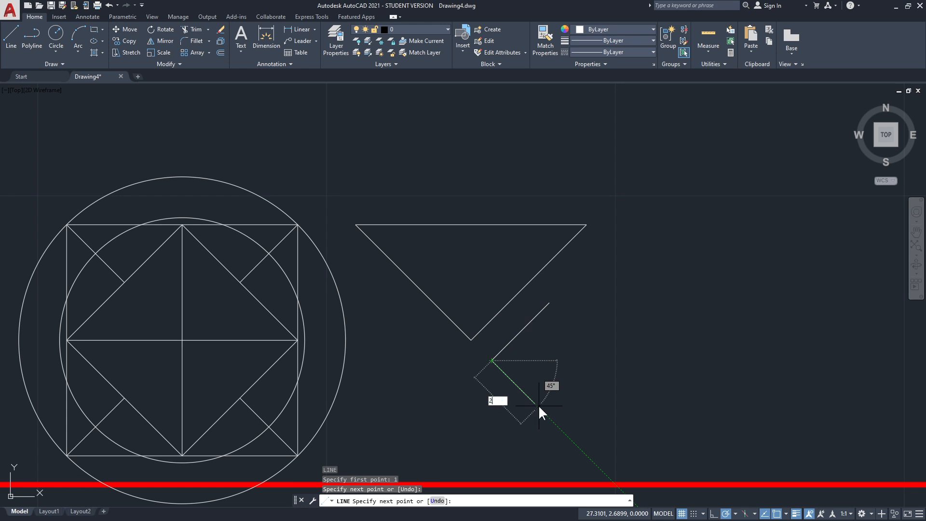
{"action": "key", "text": "Return"}
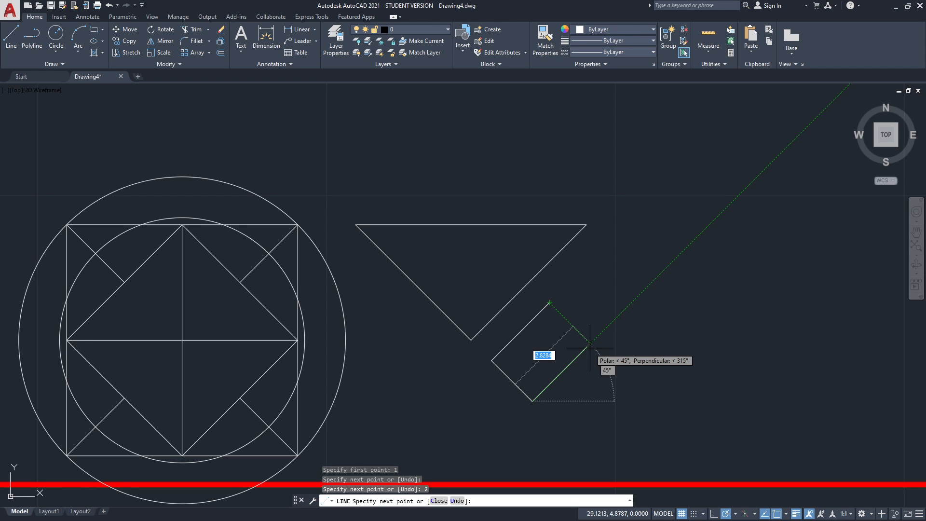
{"action": "left_click", "coordinate": [590, 343]}
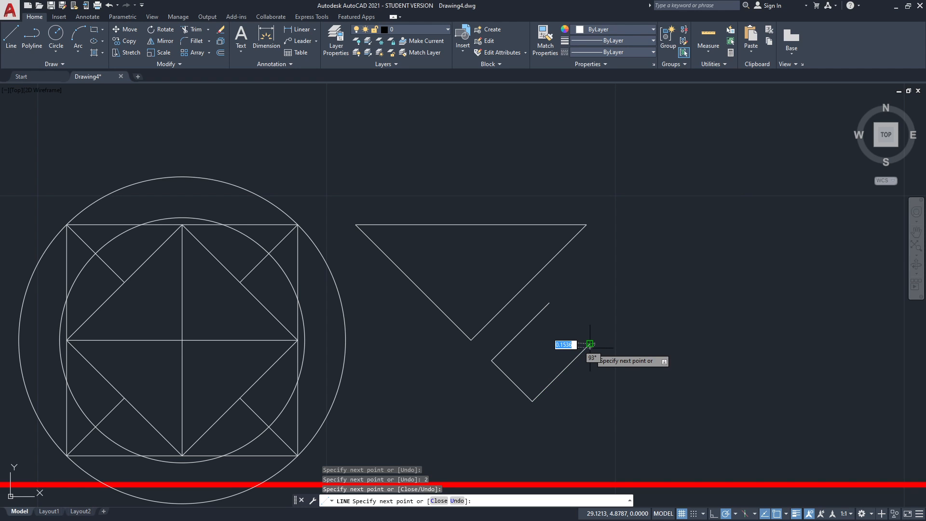
{"action": "left_click", "coordinate": [547, 302]}
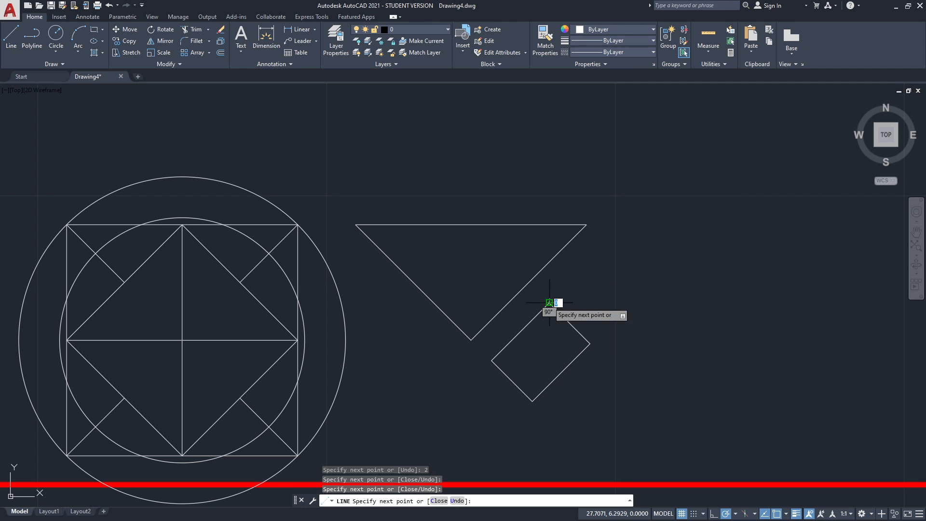
{"action": "key", "text": "Return"}
{"action": "key", "text": "Return"}
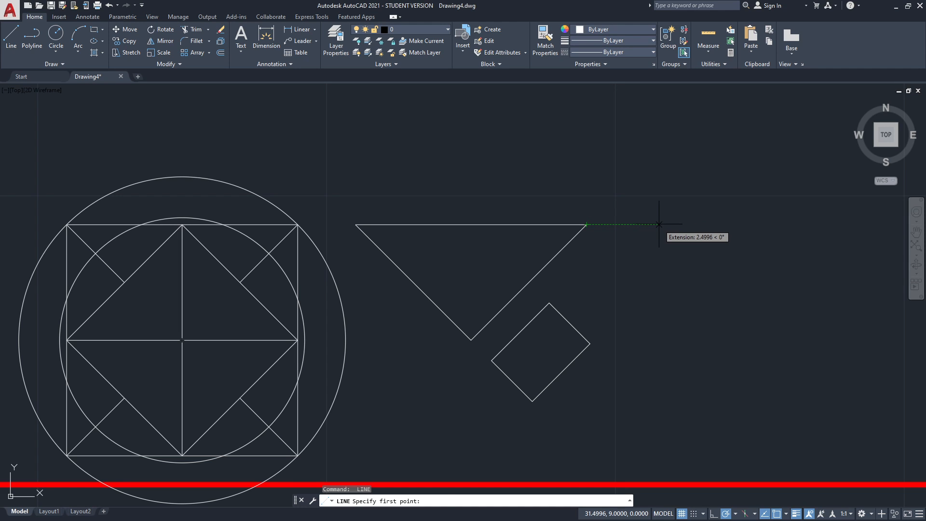
{"action": "type", "text": "2"}
{"action": "key", "text": "Return"}
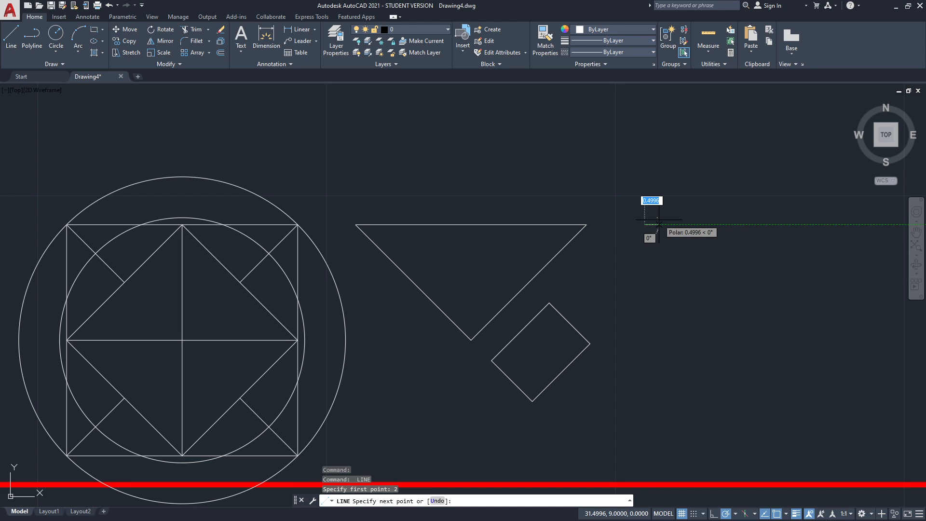
{"action": "key", "text": "Return"}
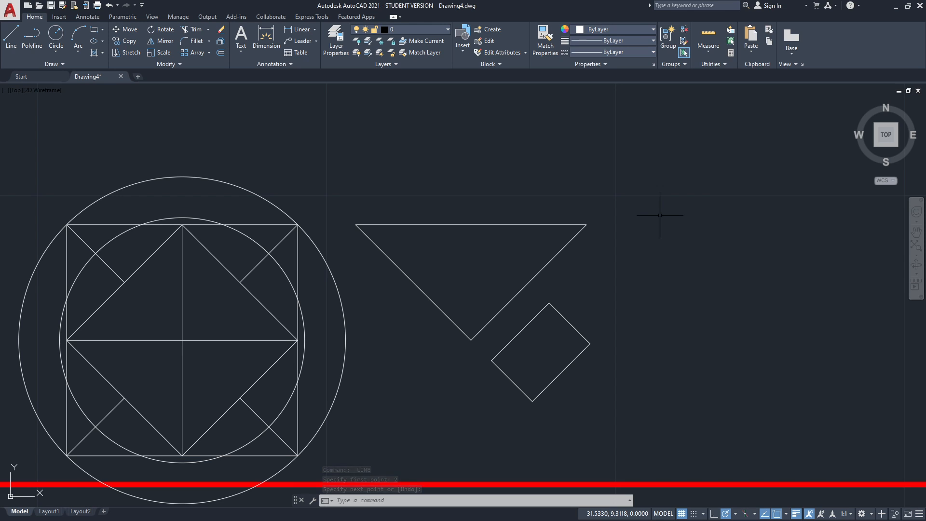
{"action": "key", "text": "l"}
{"action": "key", "text": "Return"}
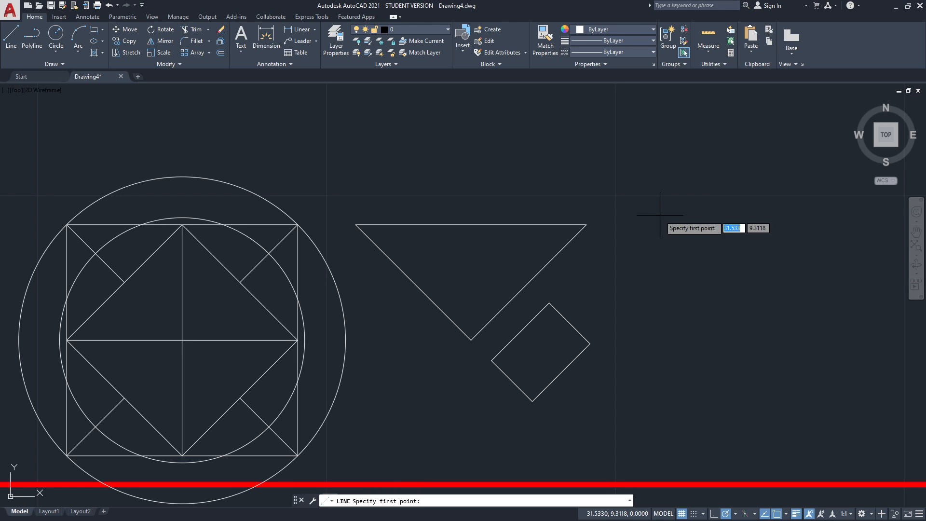
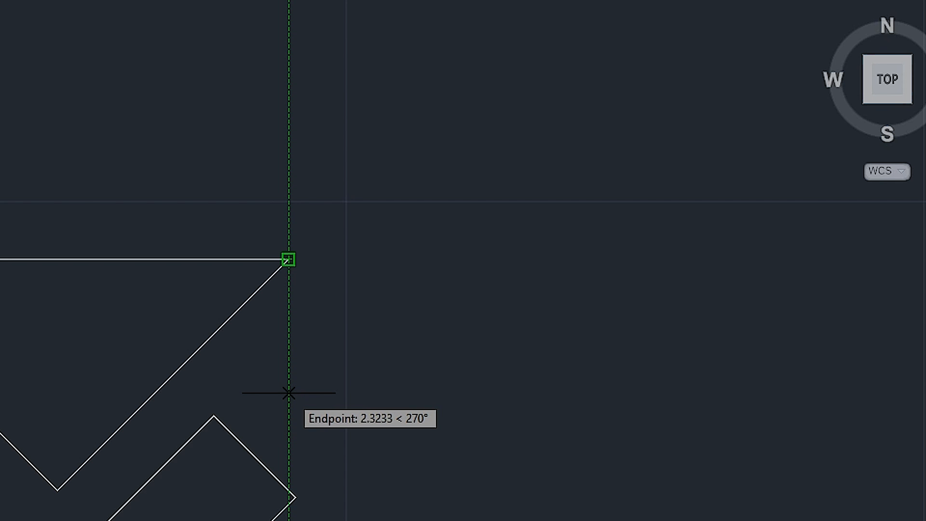
{"action": "key", "text": "Escape"}
Erase the whole drawing: the circles, the divided square, the triangle and the rectangle.
{"action": "scroll", "coordinate": [620, 258], "scroll_direction": "down", "scroll_amount": 3}
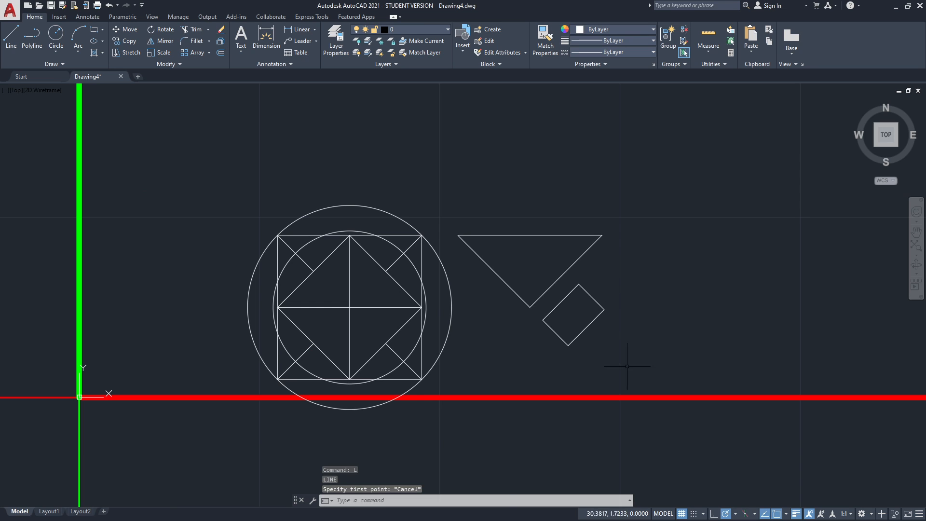
{"action": "left_click", "coordinate": [641, 379]}
{"action": "left_click", "coordinate": [220, 171]}
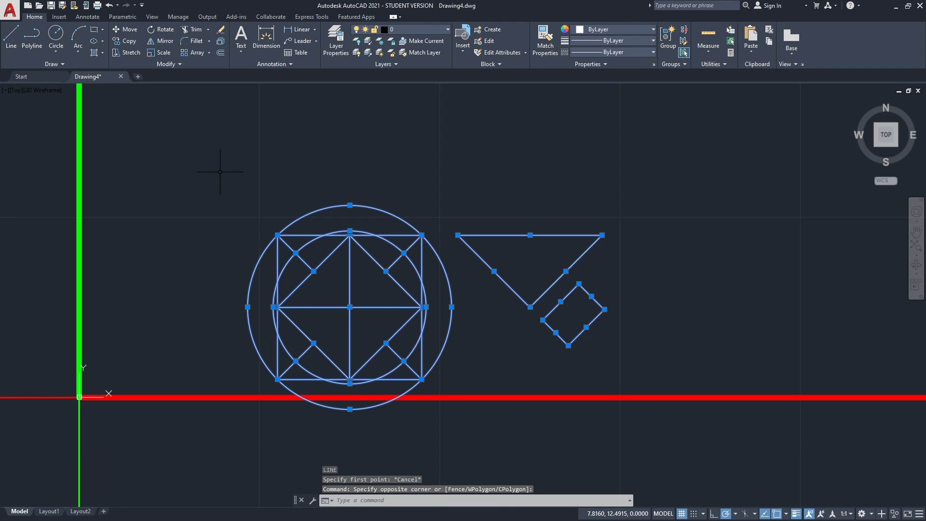
{"action": "type", "text": "e"}
{"action": "key", "text": "Return"}
Try to draw a 10-unit line from the origin 0,0 at 45° using polar tracking.
{"action": "mouse_move", "coordinate": [221, 207]}
{"action": "middle_mouse_down"}
{"action": "mouse_move", "coordinate": [389, 180]}
{"action": "mouse_move", "coordinate": [457, 151]}
{"action": "middle_mouse_up"}
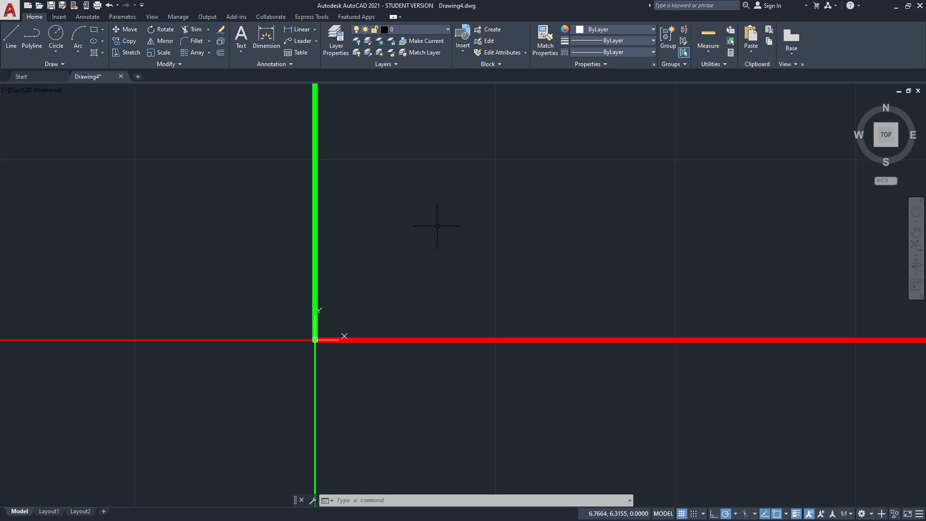
{"action": "type", "text": "l"}
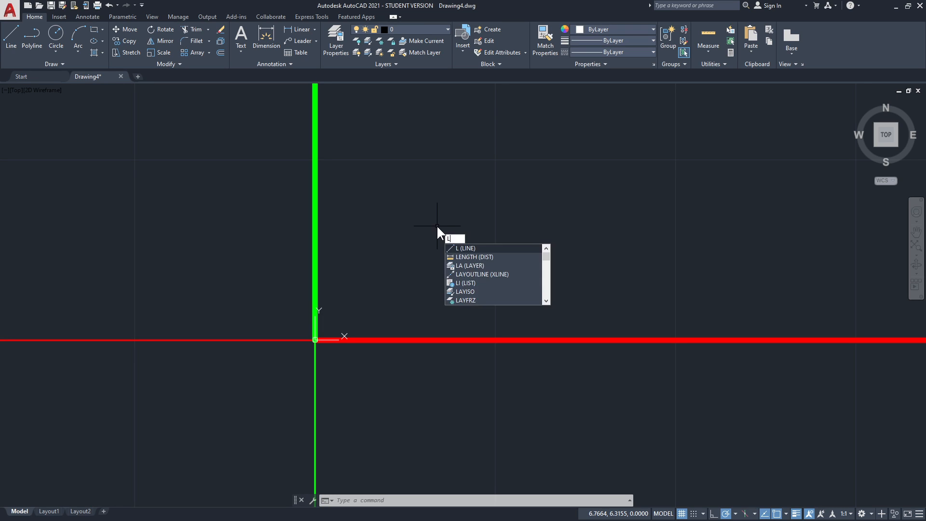
{"action": "key", "text": "Return"}
{"action": "type", "text": "0,0"}
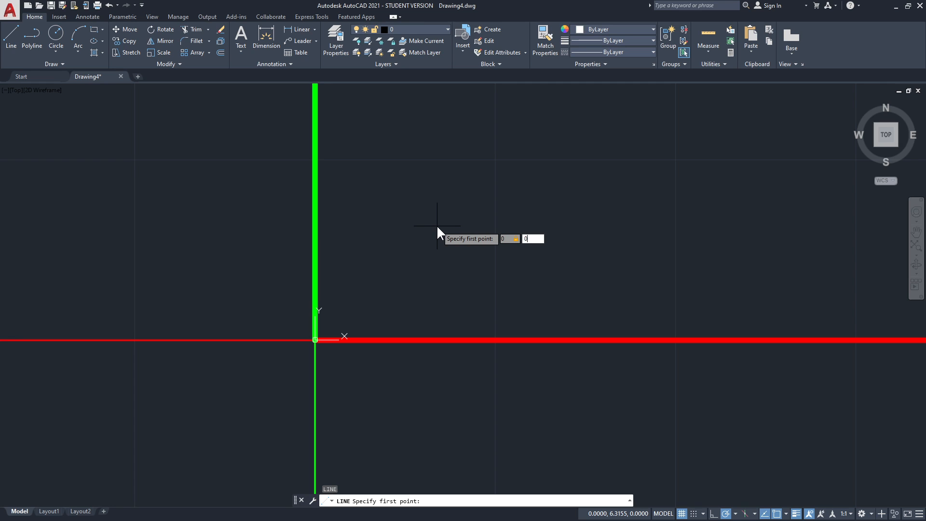
{"action": "key", "text": "Return"}
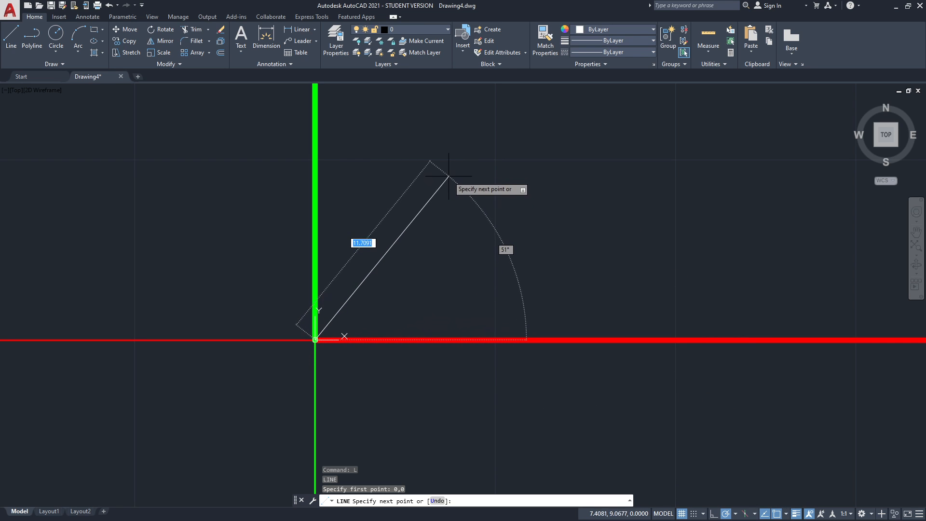
{"action": "type", "text": "10"}
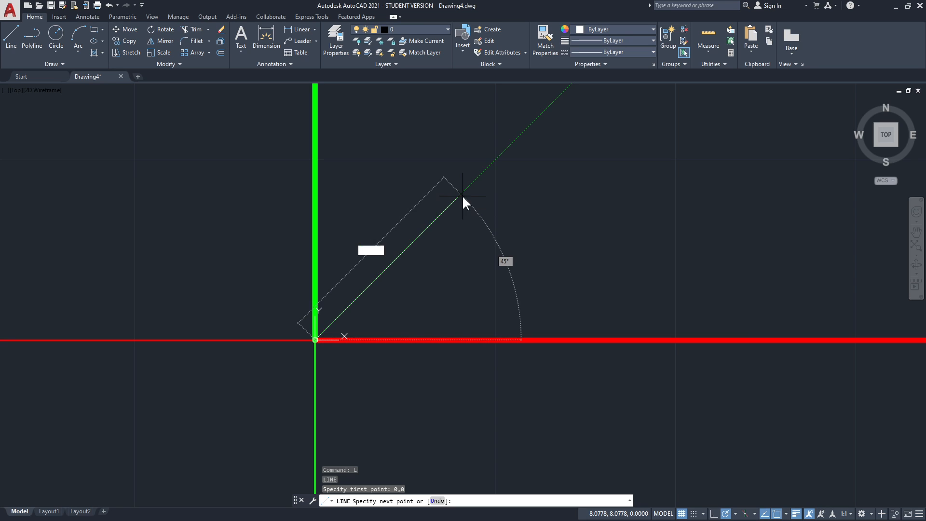
{"action": "key", "text": "Return"}
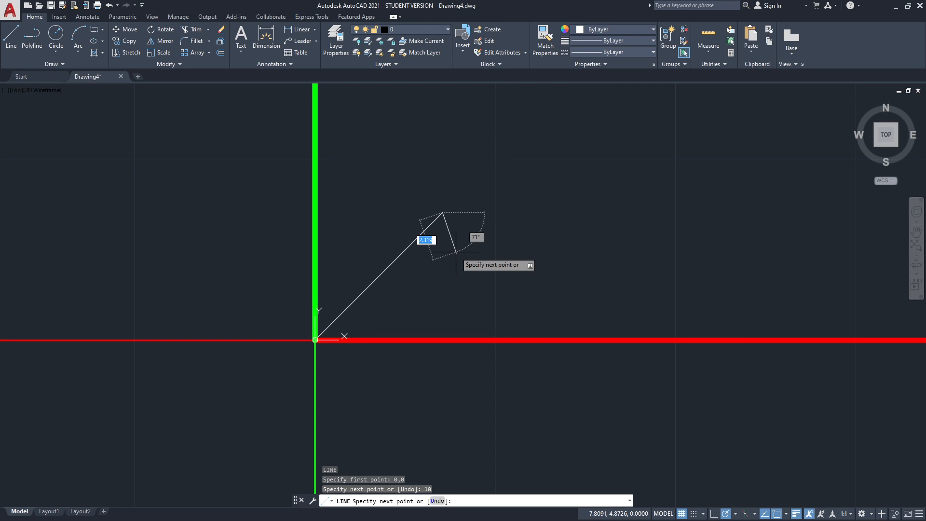
{"action": "key", "text": "ctrl+z"}
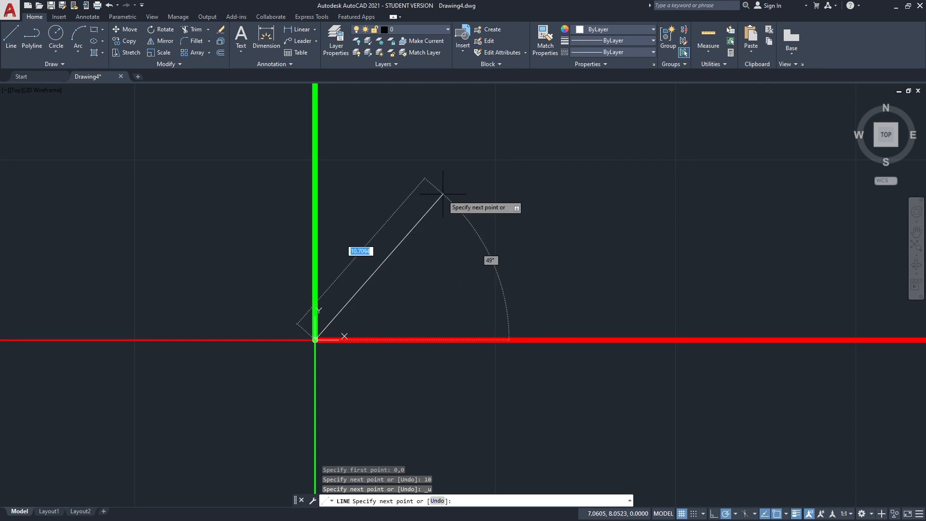
Turn off polar tracking and switch Ortho mode on and off again, leaving the line from the origin undrawn.
{"action": "left_click", "coordinate": [726, 514]}
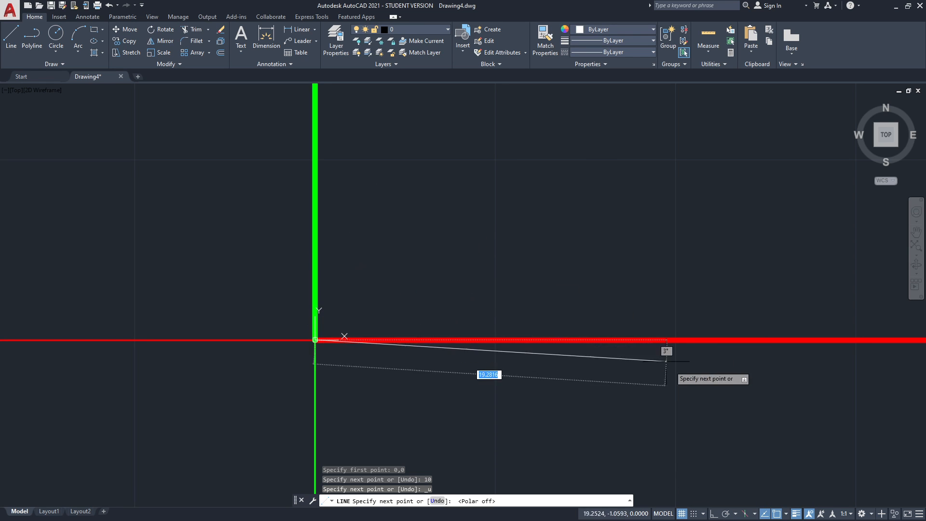
{"action": "left_click", "coordinate": [715, 514]}
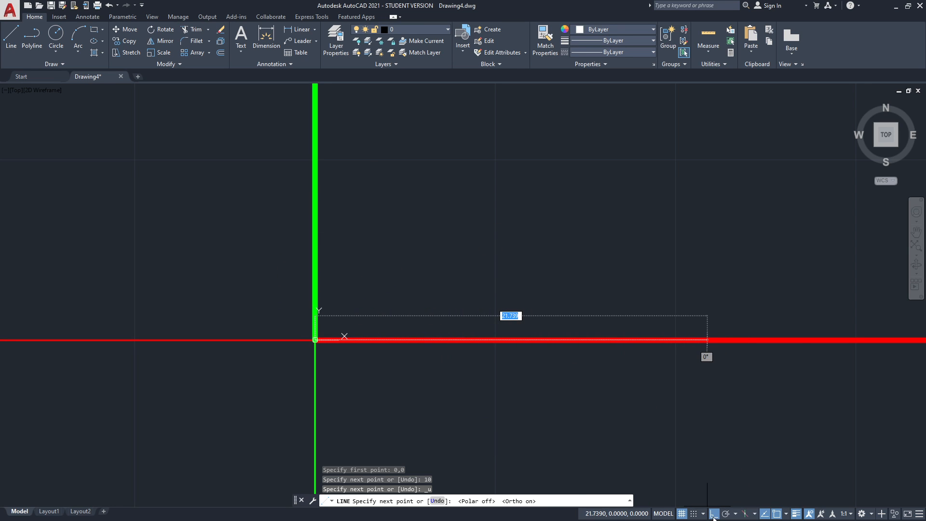
{"action": "left_click", "coordinate": [714, 515]}
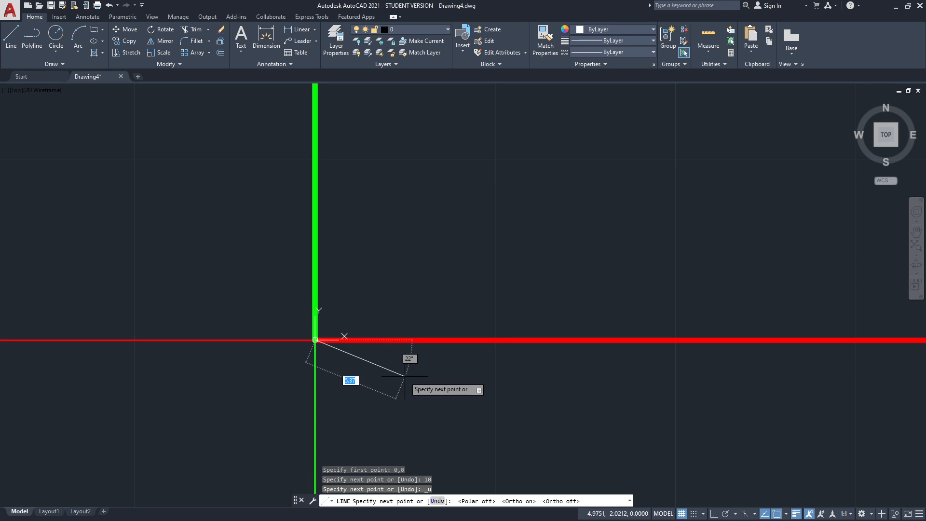
{"action": "key", "text": "Escape"}
{"action": "key", "text": "Escape"}
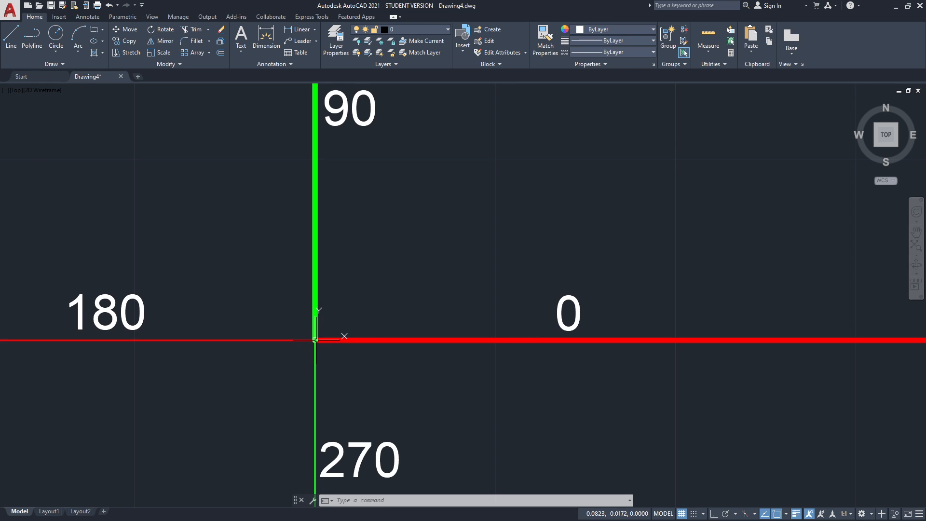
{"action": "type", "text": "l"}
{"action": "key", "text": "Return"}
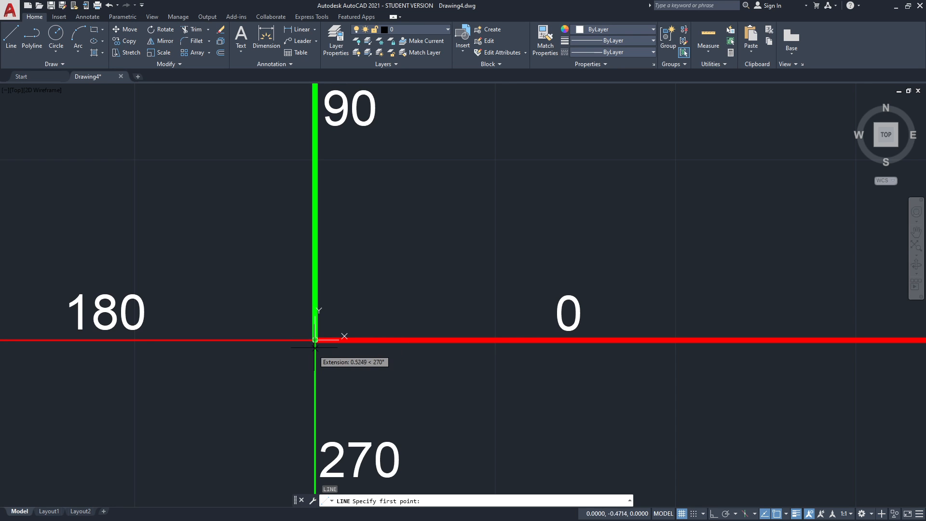
{"action": "left_click", "coordinate": [315, 339]}
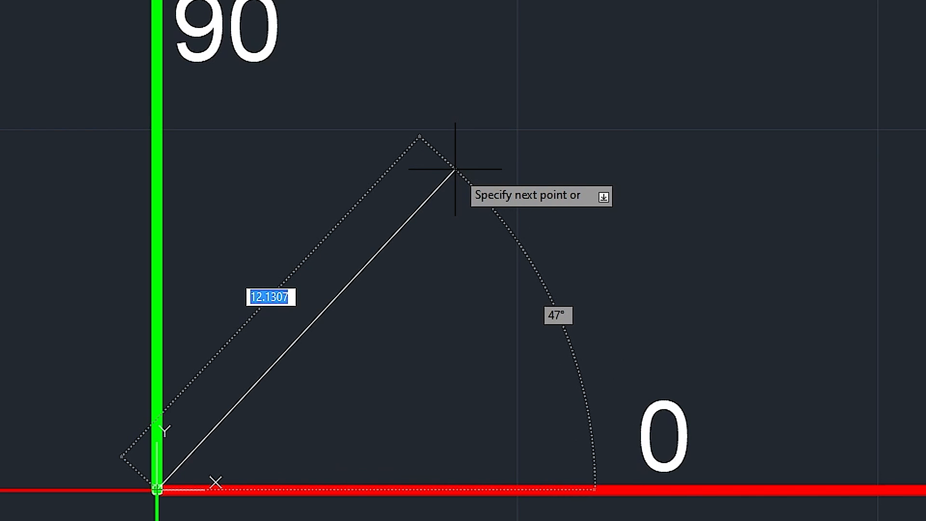
{"action": "type", "text": "@"}
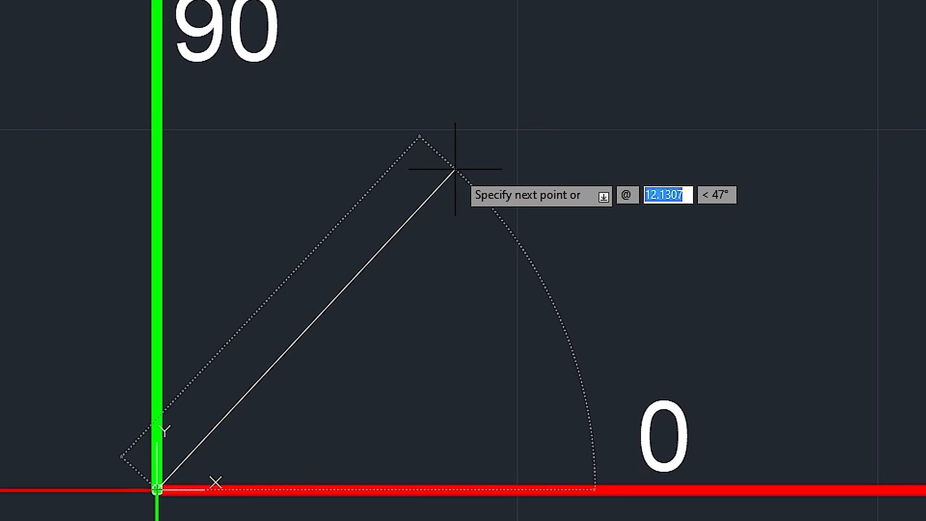
{"action": "type", "text": "10"}
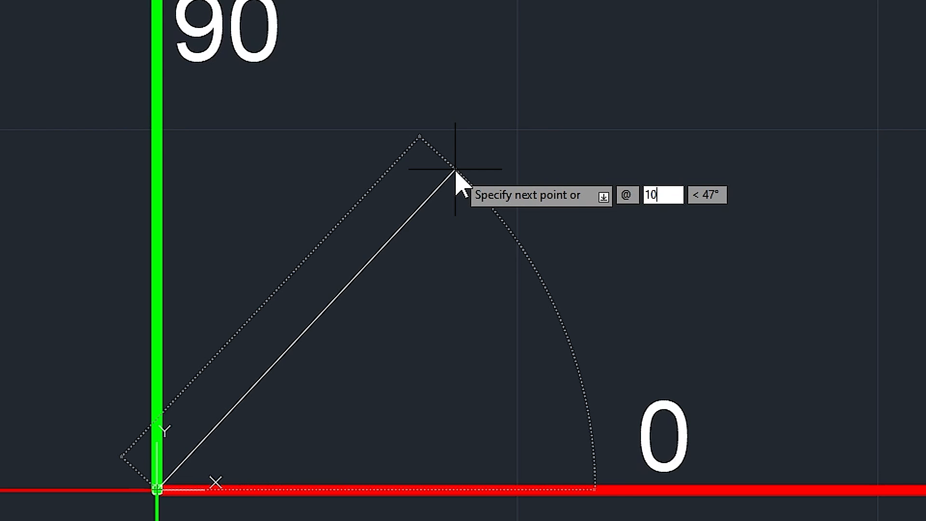
{"action": "key", "text": "Tab"}
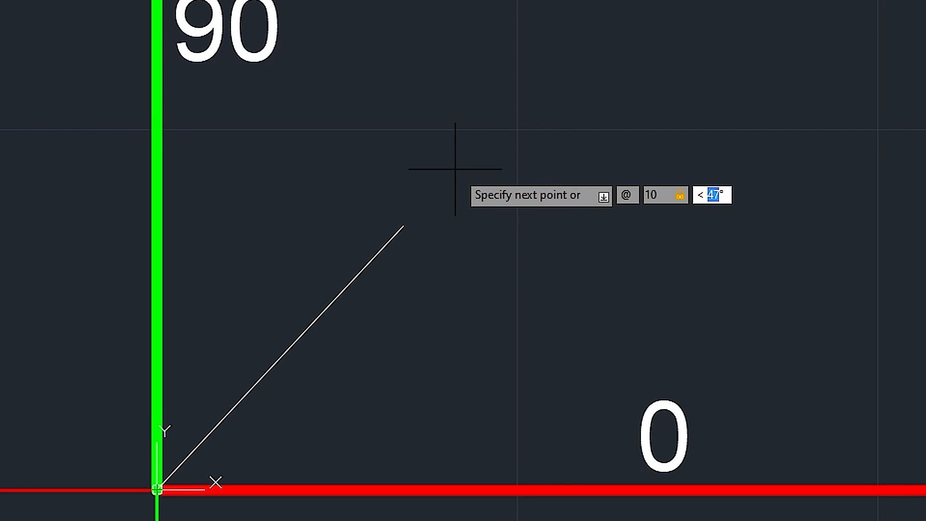
{"action": "type", "text": "45"}
{"action": "key", "text": "Return"}
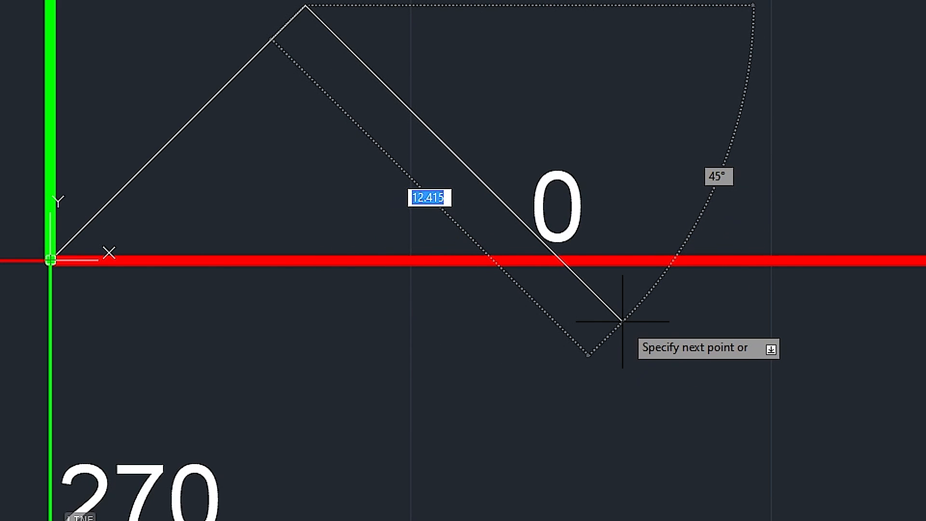
{"action": "type", "text": "@10"}
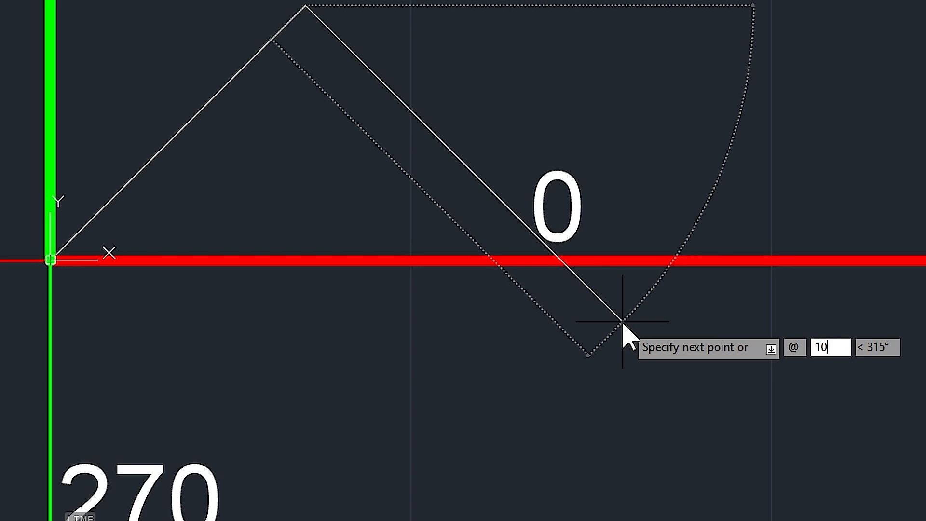
{"action": "key", "text": "Tab"}
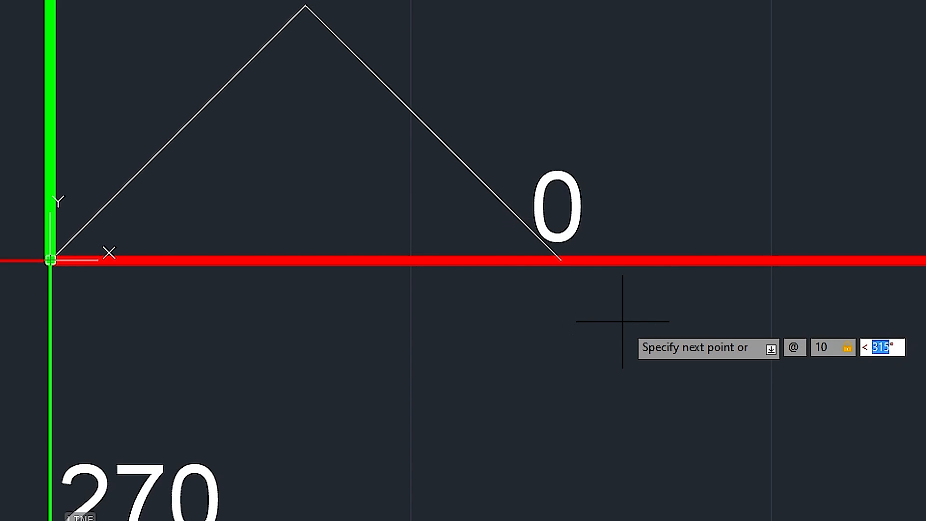
{"action": "type", "text": "315"}
{"action": "key", "text": "Return"}
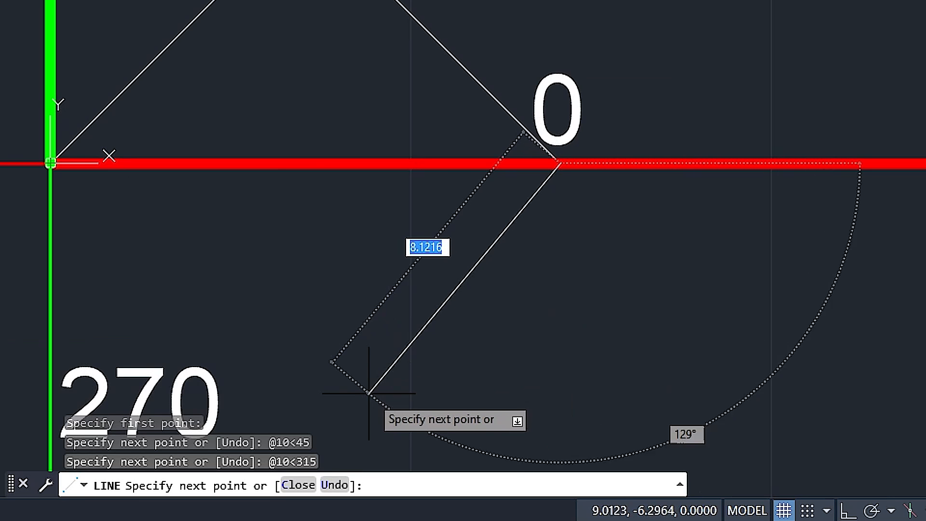
{"action": "type", "text": "@"}
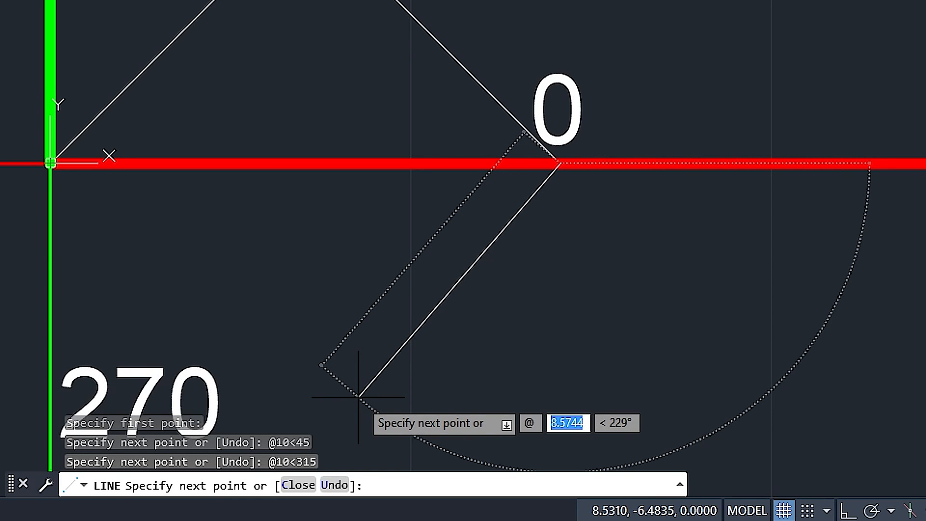
{"action": "type", "text": "10"}
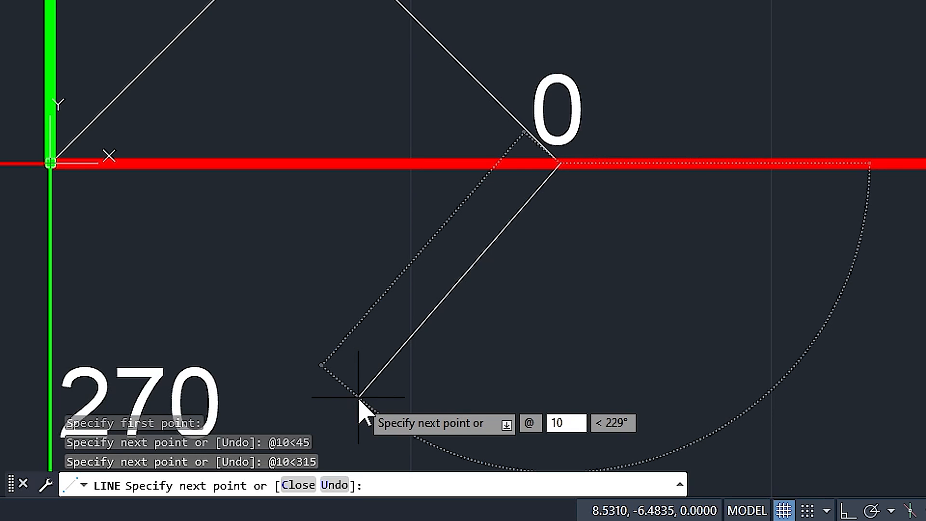
{"action": "key", "text": "Tab"}
{"action": "type", "text": "225"}
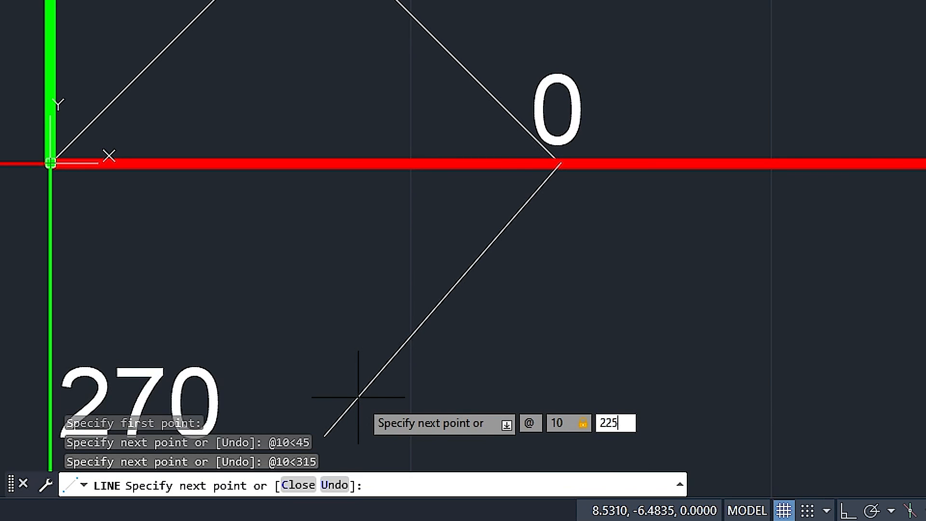
{"action": "key", "text": "Return"}
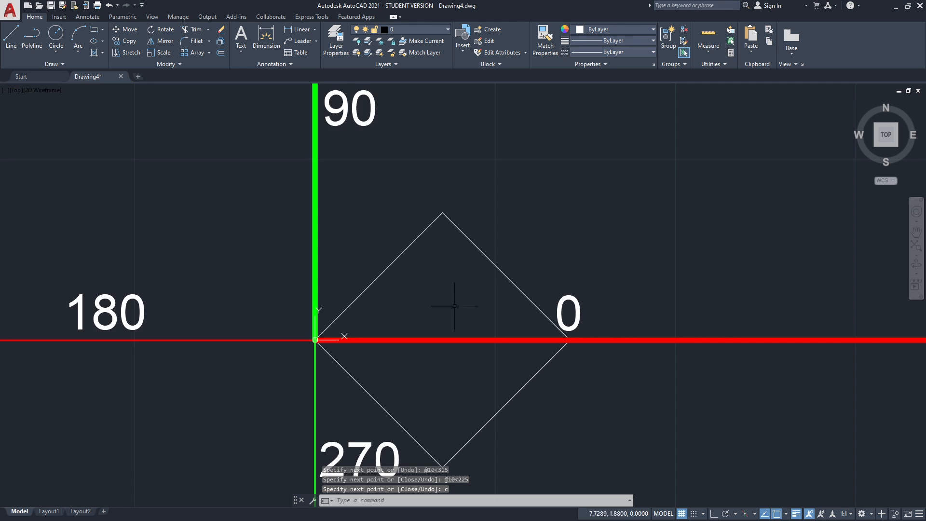
{"action": "scroll", "coordinate": [419, 265], "scroll_direction": "down", "scroll_amount": 5}
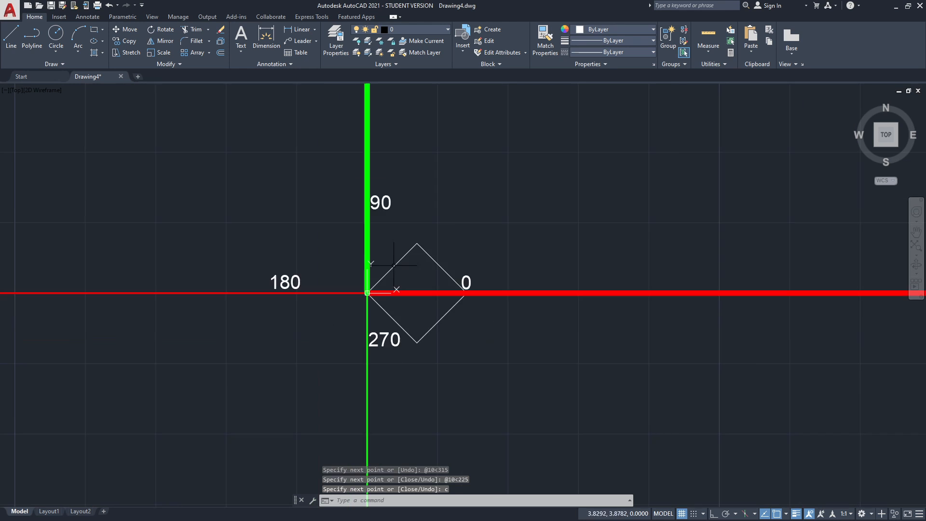
{"action": "scroll", "coordinate": [488, 243], "scroll_direction": "up", "scroll_amount": 4}
{"action": "key", "text": "space"}
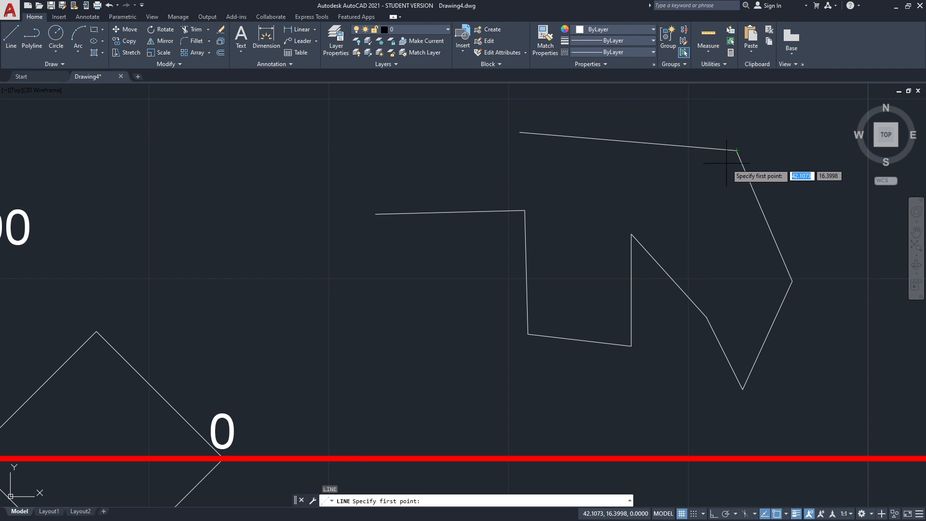
{"action": "scroll", "coordinate": [725, 239], "scroll_direction": "down", "scroll_amount": 2}
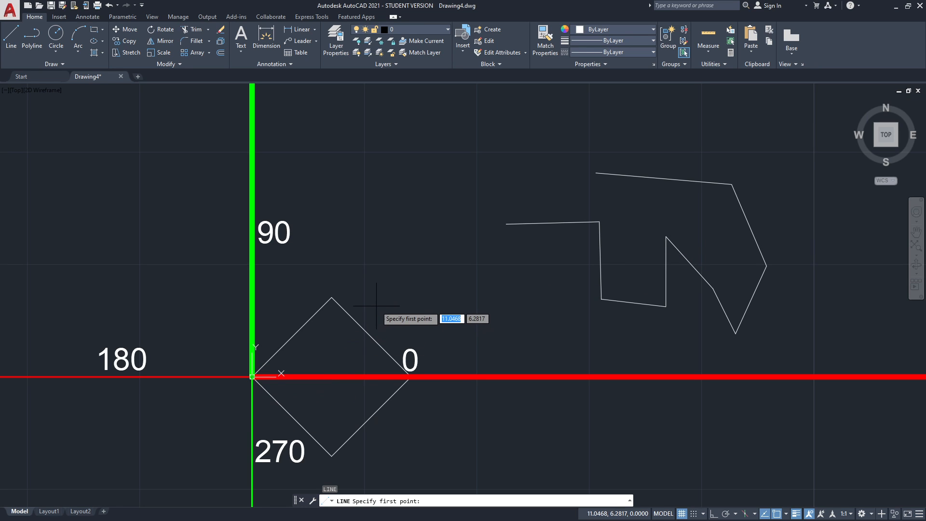
{"action": "key", "text": "Escape"}
{"action": "key", "text": "Escape"}
{"action": "key", "text": "Escape"}
Erase the freehand chain of lines and all four sides of the diamond.
{"action": "left_click", "coordinate": [785, 325]}
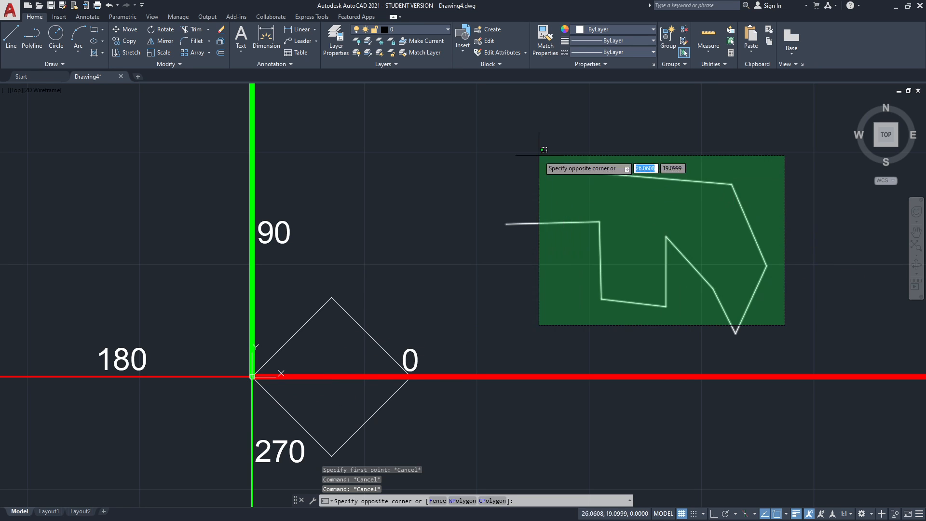
{"action": "left_click", "coordinate": [519, 136]}
{"action": "left_click", "coordinate": [365, 321]}
{"action": "left_click", "coordinate": [323, 268]}
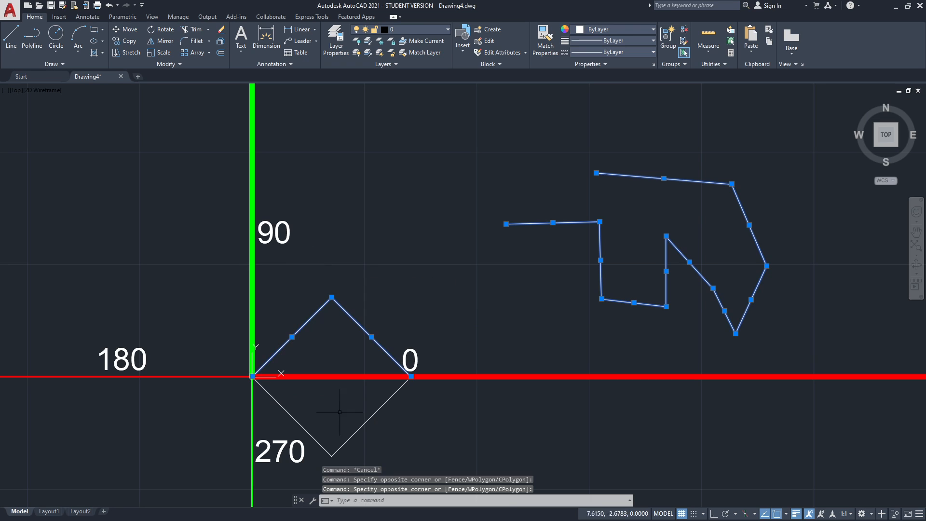
{"action": "left_click", "coordinate": [362, 446]}
{"action": "left_click", "coordinate": [292, 416]}
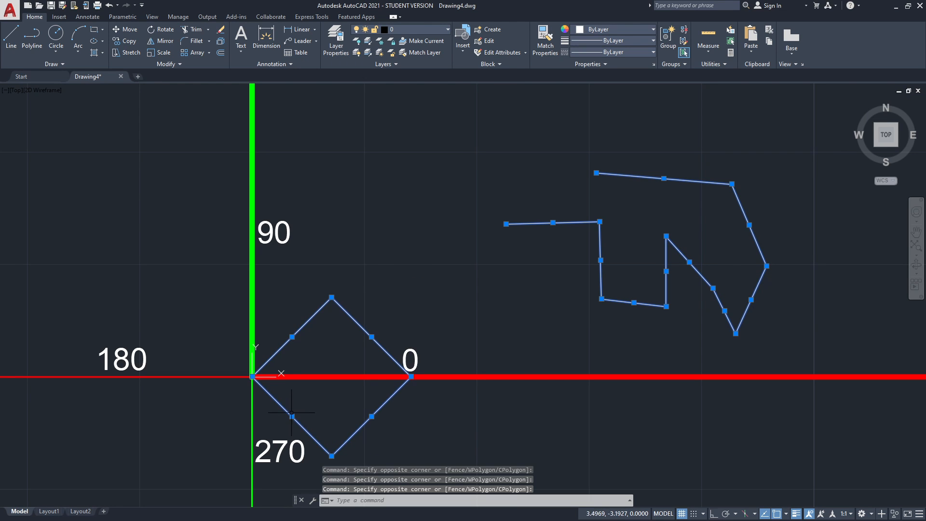
{"action": "type", "text": "e"}
{"action": "key", "text": "Return"}
{"action": "middle_click_drag", "start_coordinate": [709, 236], "coordinate": [569, 266]}
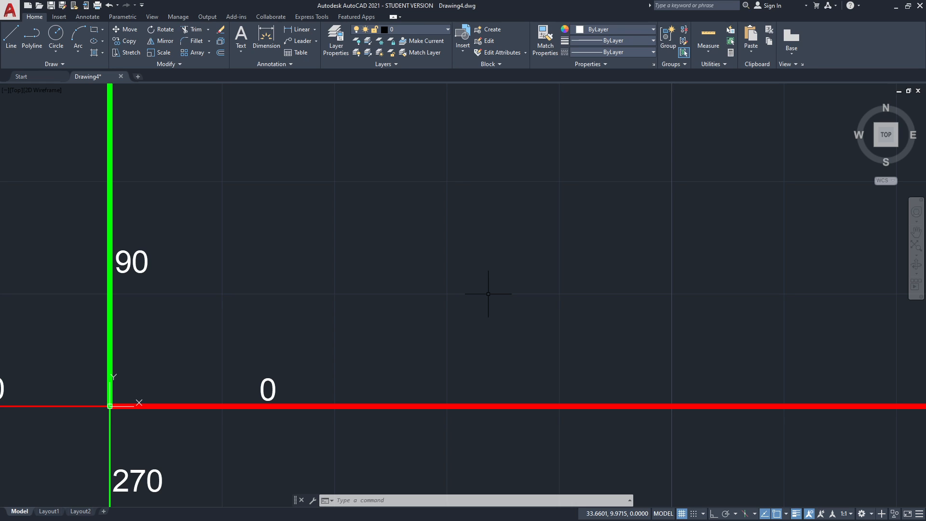
{"action": "type", "text": "rec"}
{"action": "key", "text": "Return"}
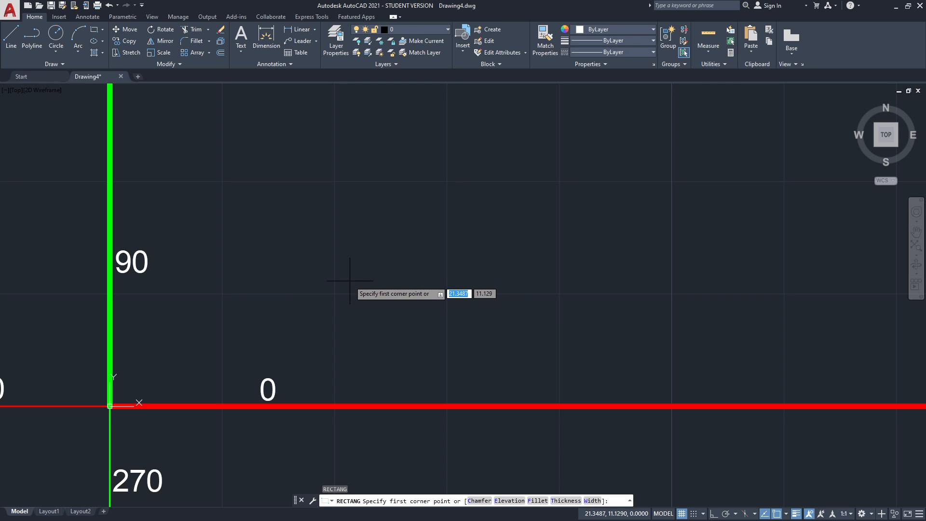
{"action": "left_click", "coordinate": [351, 278]}
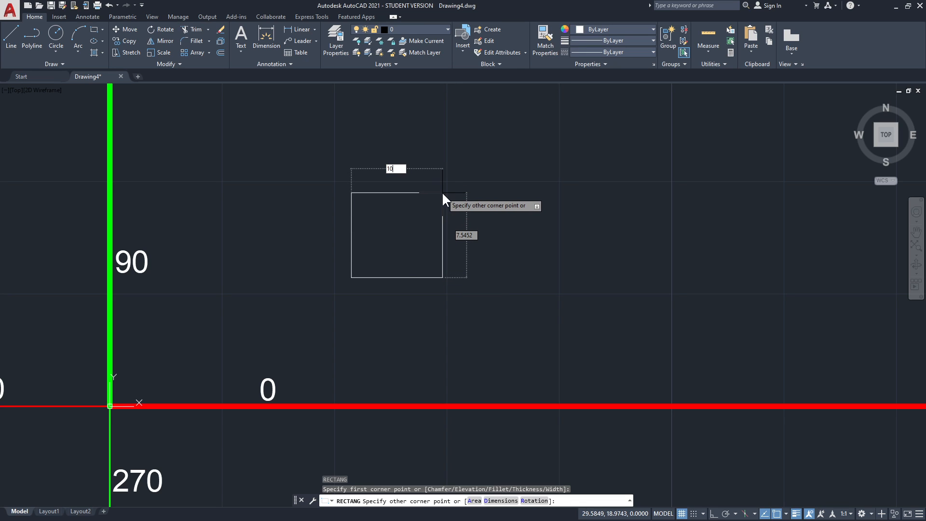
{"action": "type", "text": "@10,10"}
{"action": "key", "text": "Return"}
Measure the square's diagonal from its lower-left to its upper-right corner with the DIST command.
{"action": "type", "text": "dist"}
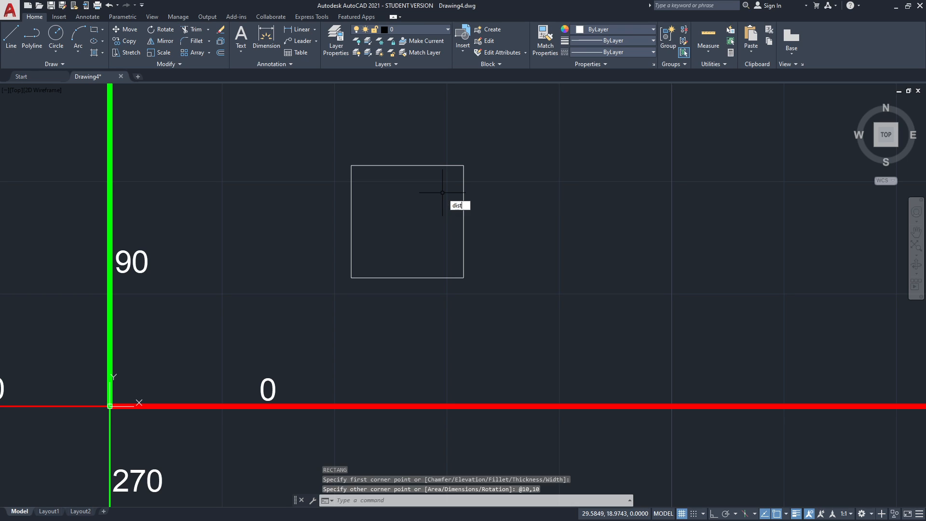
{"action": "key", "text": "Return"}
{"action": "left_click", "coordinate": [351, 278]}
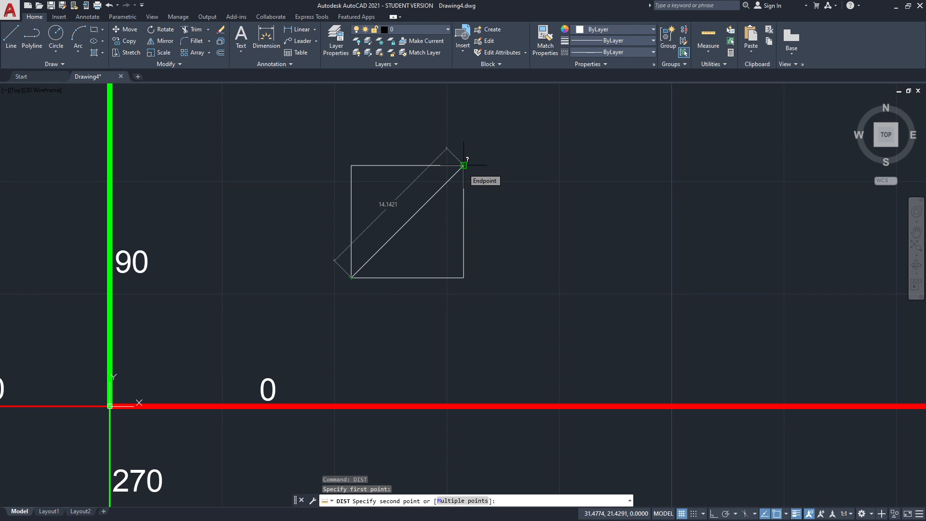
{"action": "key", "text": "Escape"}
{"action": "key", "text": "Escape"}
{"action": "key", "text": "Escape"}
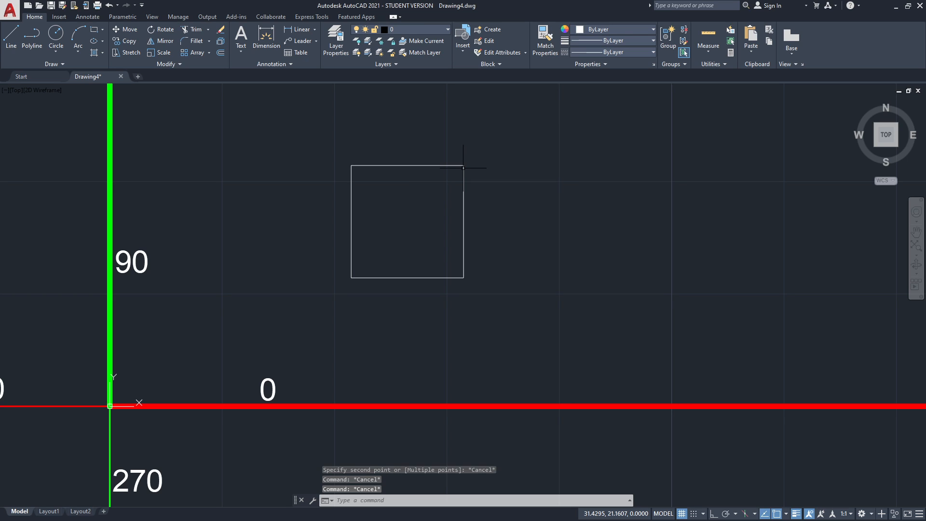
{"action": "type", "text": "rec"}
{"action": "key", "text": "Return"}
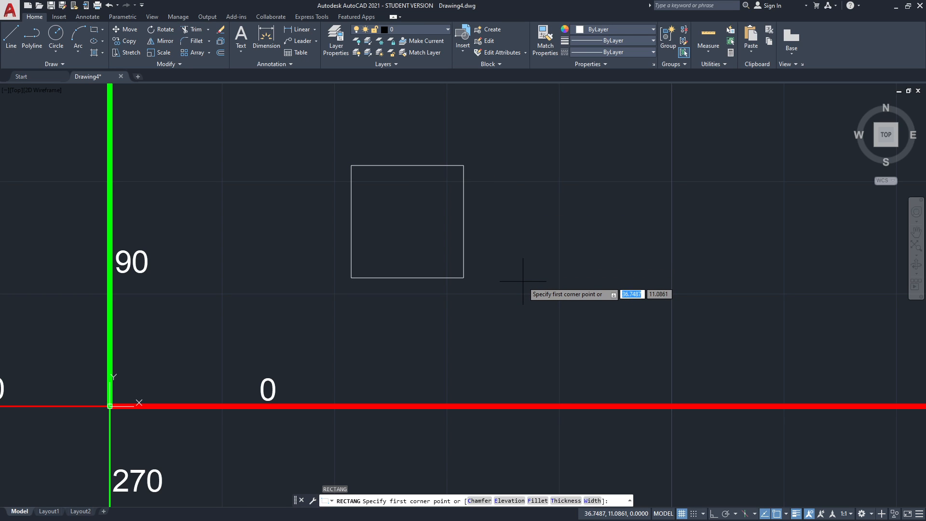
{"action": "left_click", "coordinate": [519, 280]}
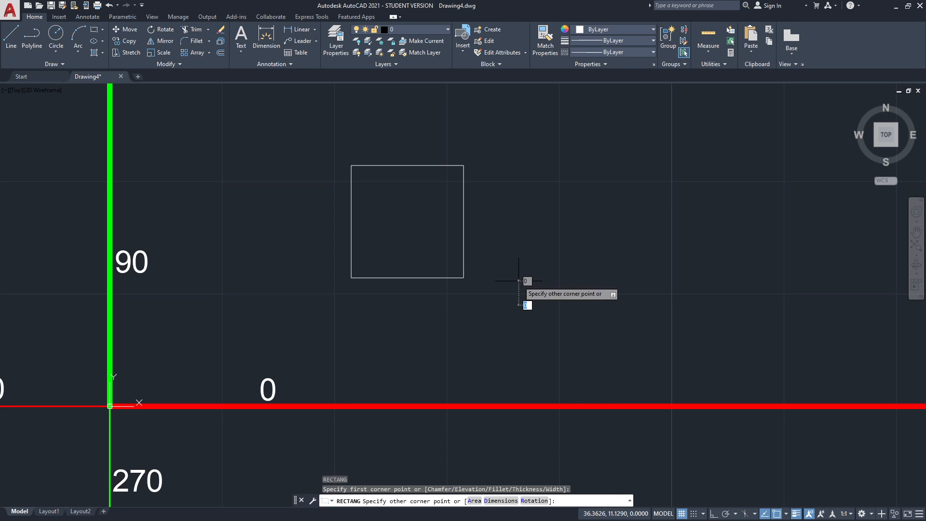
{"action": "type", "text": "@"}
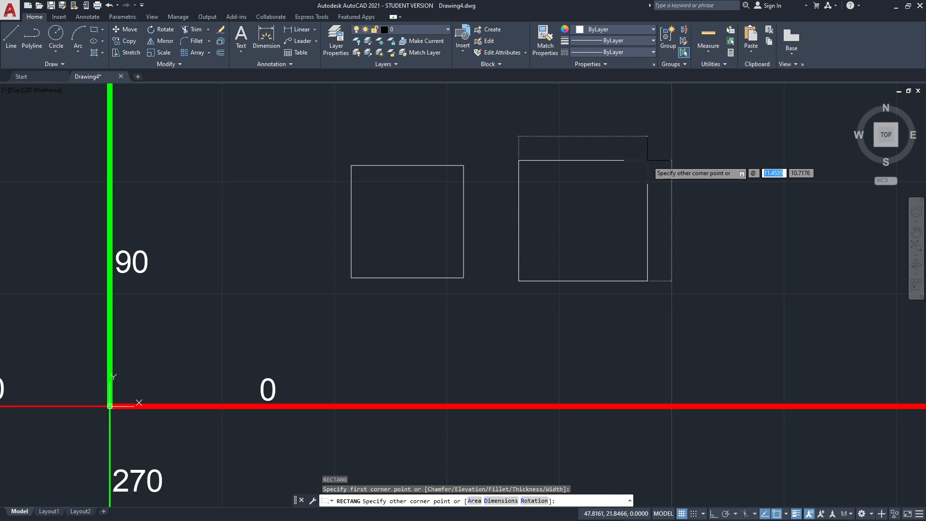
{"action": "type", "text": "10<"}
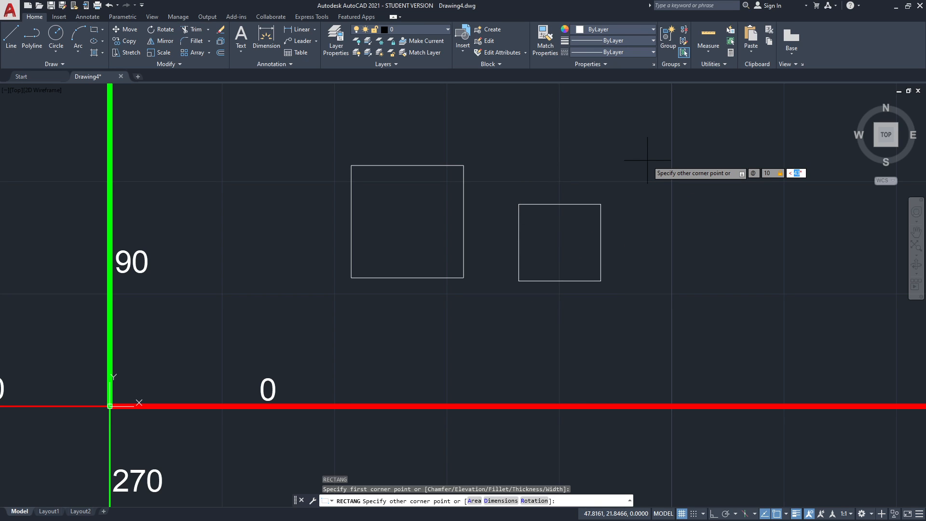
{"action": "type", "text": "45"}
{"action": "key", "text": "Return"}
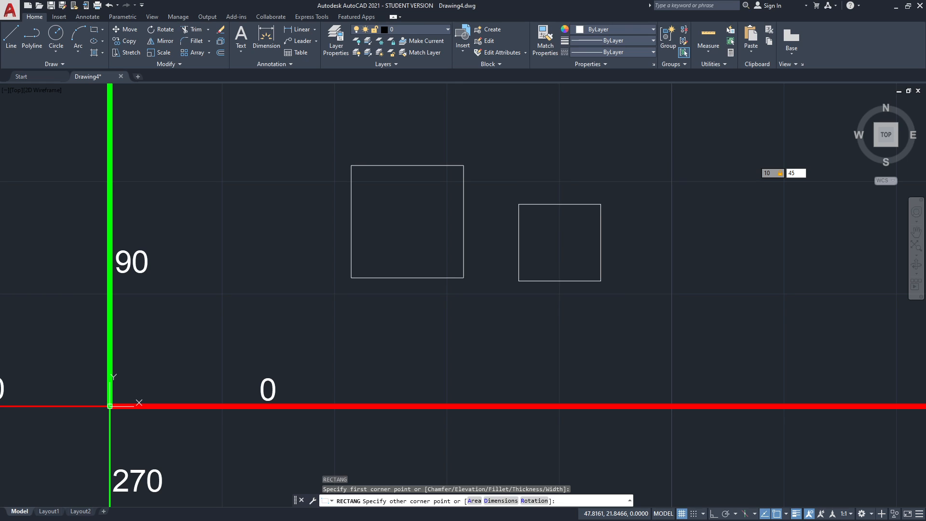
Measure the second rectangle's diagonal from its lower-left to its upper-right corner with the DIST command.
{"action": "type", "text": "di"}
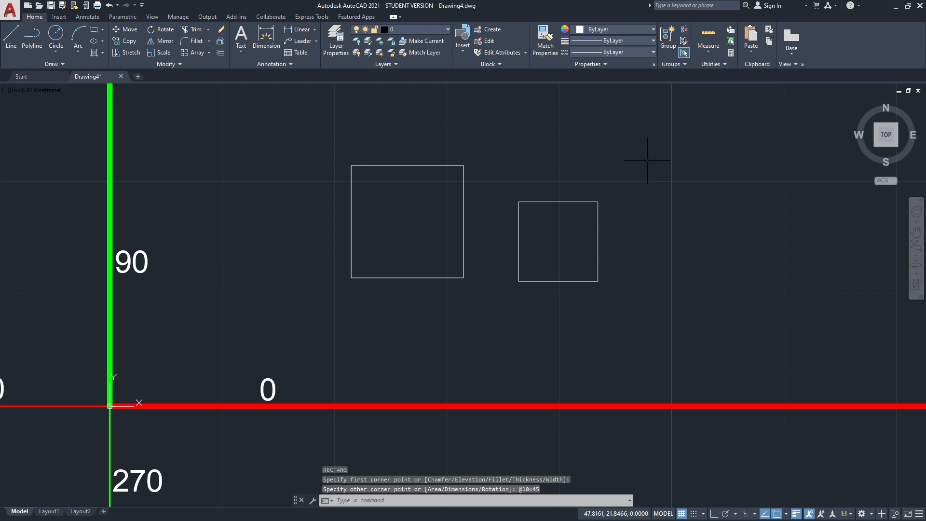
{"action": "key", "text": "Return"}
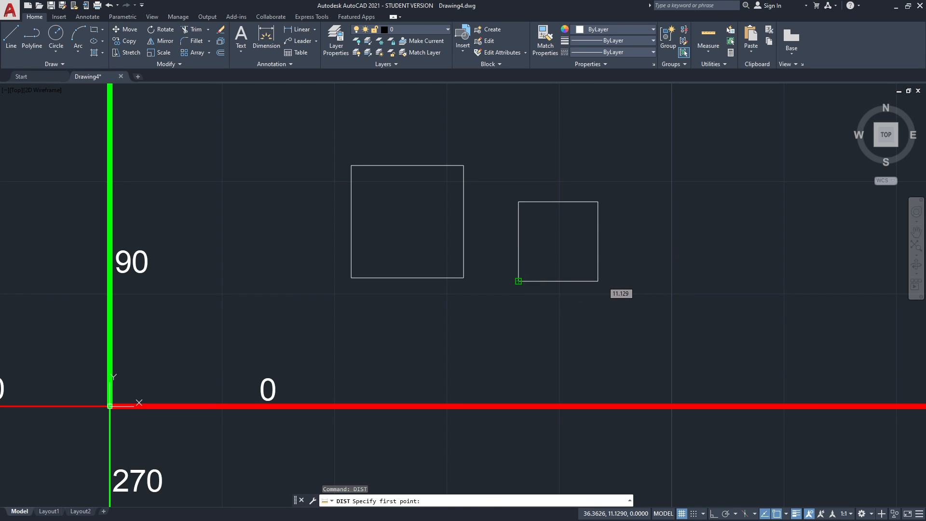
{"action": "left_click", "coordinate": [519, 281]}
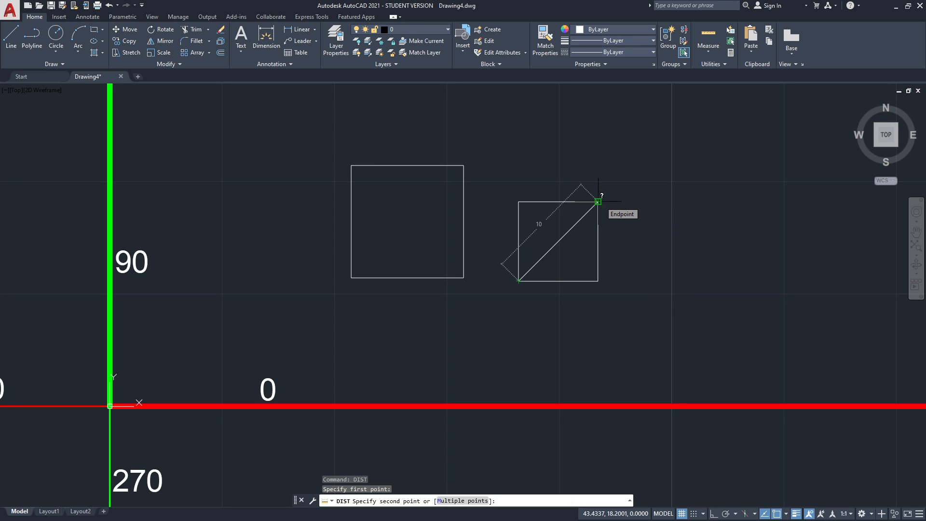
{"action": "key", "text": "Escape"}
{"action": "key", "text": "Escape"}
Erase both rectangles and the 0, 90, 180 and 270 angle labels around the origin.
{"action": "left_click", "coordinate": [644, 300]}
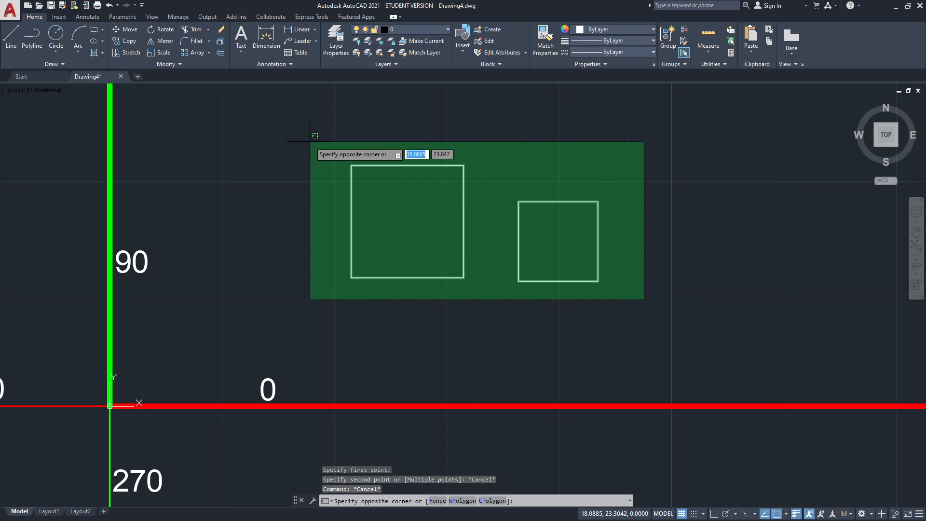
{"action": "left_click", "coordinate": [300, 133]}
{"action": "middle_click_drag", "start_coordinate": [240, 227], "coordinate": [333, 174]}
{"action": "type", "text": "e"}
{"action": "key", "text": "Return"}
{"action": "scroll", "coordinate": [395, 334], "scroll_direction": "down", "scroll_amount": 6}
{"action": "middle_click_drag", "start_coordinate": [392, 312], "coordinate": [437, 277]}
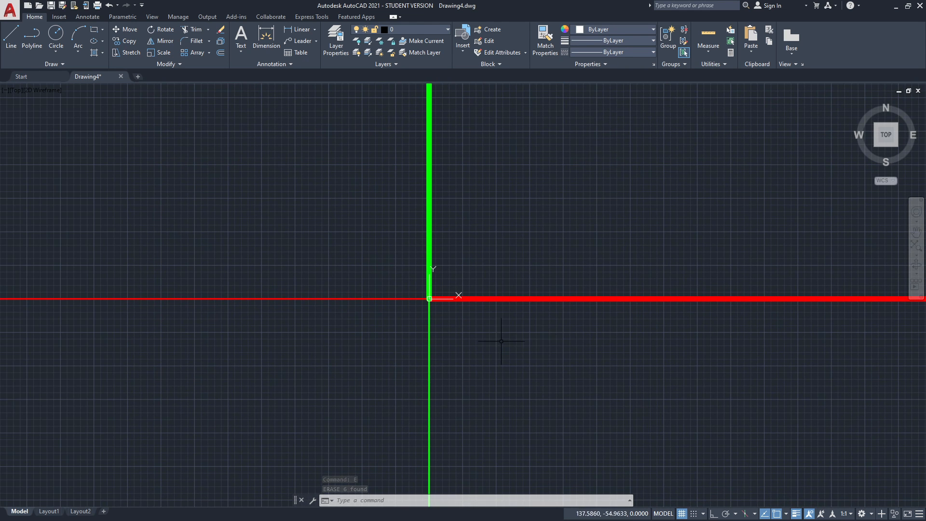
{"action": "scroll", "coordinate": [504, 338], "scroll_direction": "up", "scroll_amount": 3}
{"action": "scroll", "coordinate": [363, 227], "scroll_direction": "up", "scroll_amount": 4}
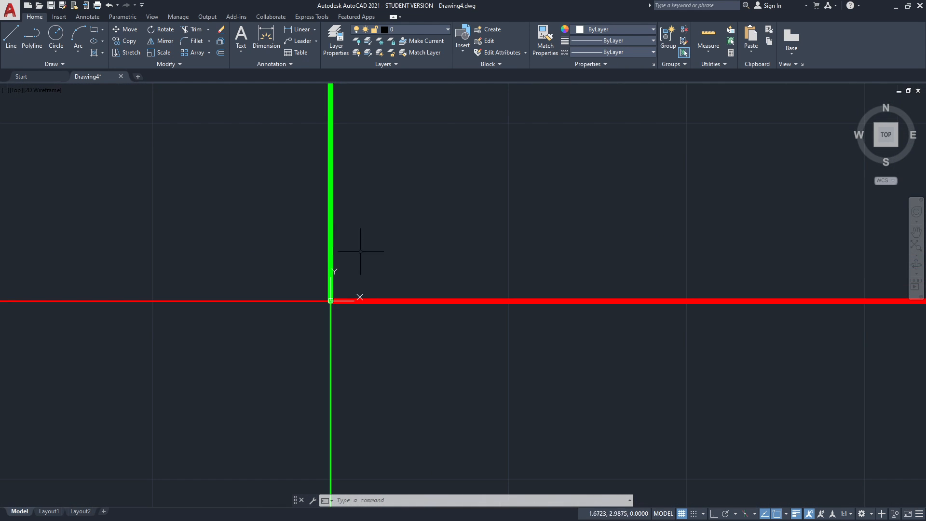
{"action": "scroll", "coordinate": [359, 286], "scroll_direction": "down", "scroll_amount": 5}
{"action": "scroll", "coordinate": [351, 290], "scroll_direction": "up", "scroll_amount": 4}
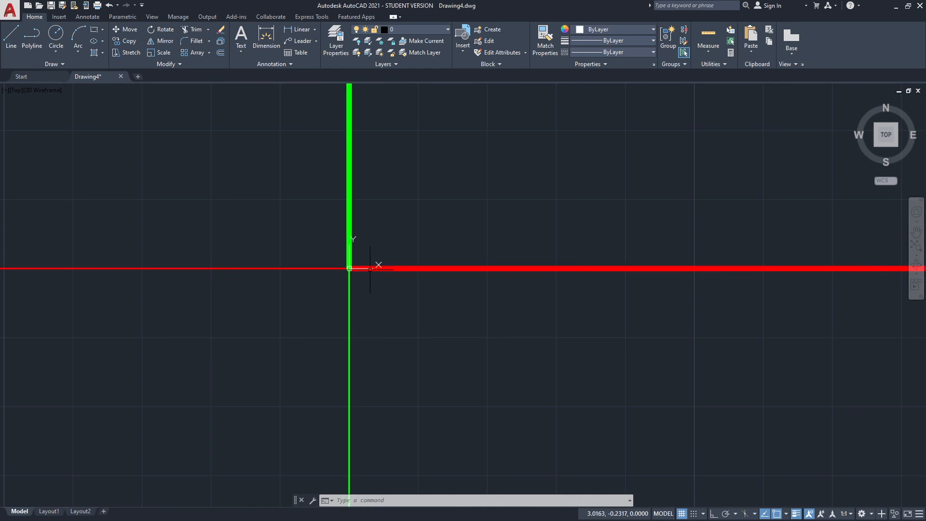
{"action": "mouse_move", "coordinate": [370, 228]}
{"action": "middle_mouse_down"}
{"action": "mouse_move", "coordinate": [395, 296]}
{"action": "mouse_move", "coordinate": [391, 329]}
{"action": "middle_mouse_up"}
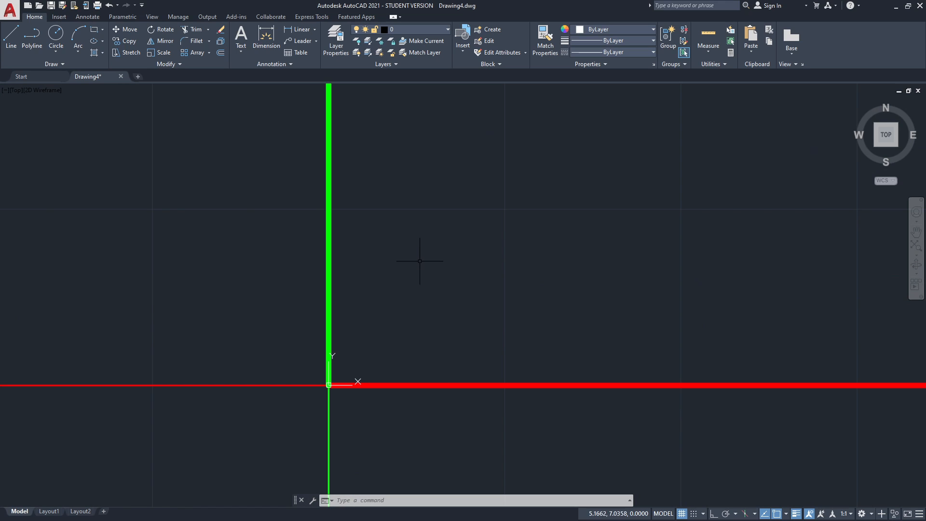
{"action": "scroll", "coordinate": [415, 273], "scroll_direction": "up", "scroll_amount": 2}
{"action": "scroll", "coordinate": [413, 278], "scroll_direction": "down", "scroll_amount": 1}
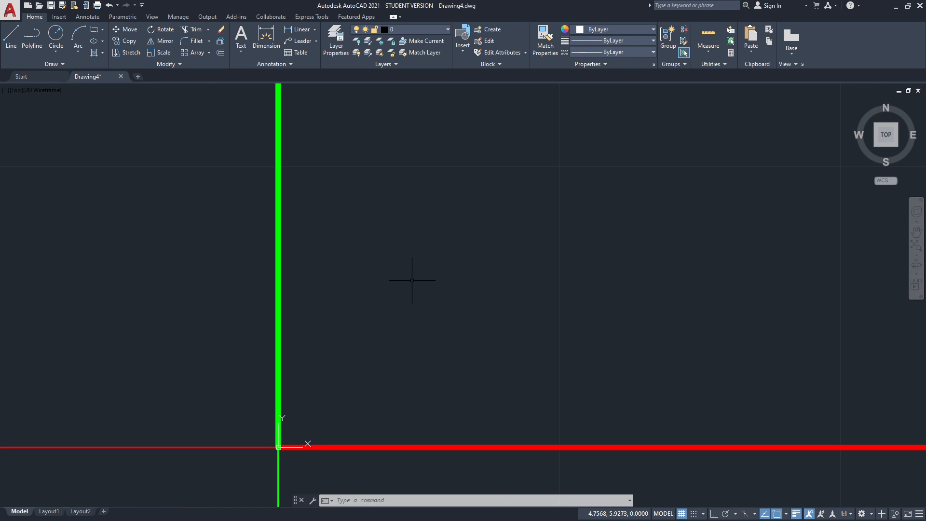
{"action": "middle_click_drag", "start_coordinate": [412, 280], "coordinate": [418, 231]}
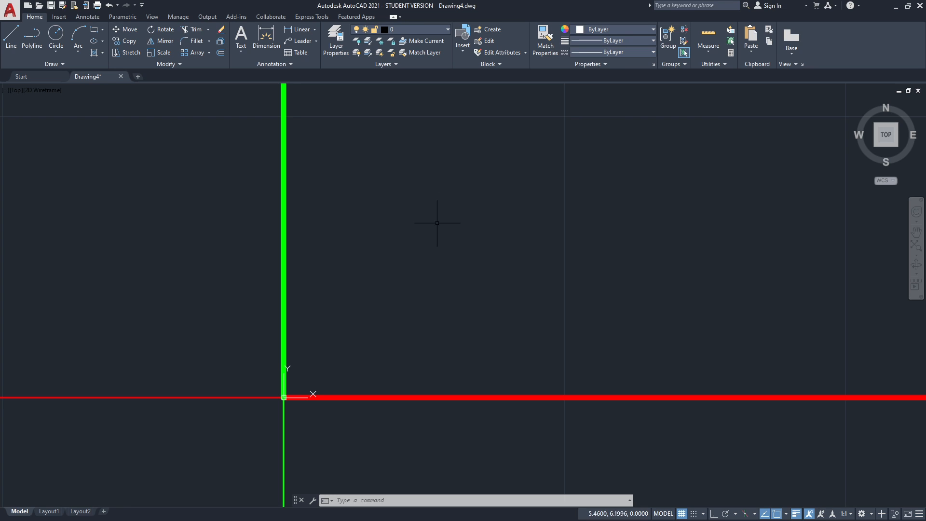
Start a line above the X axis, turn on polar tracking and draw a 10-unit horizontal segment to the right.
{"action": "scroll", "coordinate": [439, 224], "scroll_direction": "down", "scroll_amount": 2}
{"action": "middle_click_drag", "start_coordinate": [514, 213], "coordinate": [360, 268]}
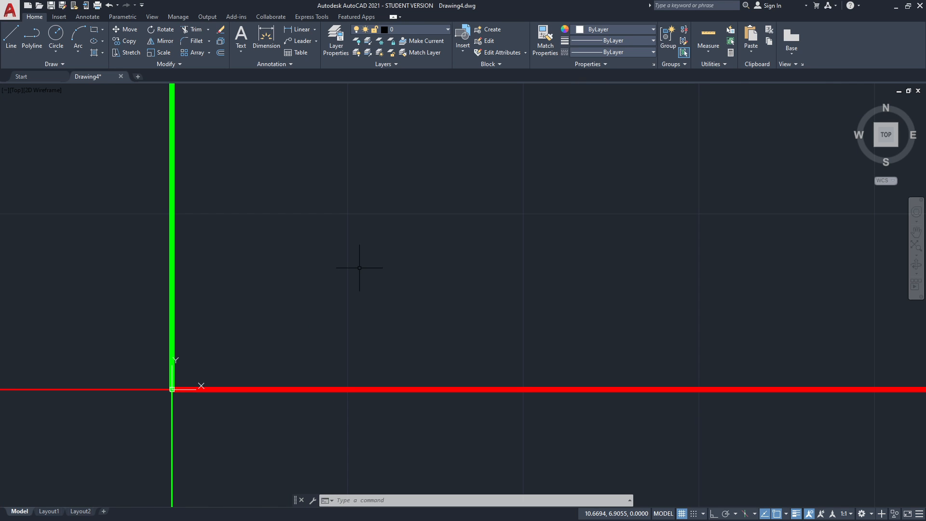
{"action": "type", "text": "l"}
{"action": "key", "text": "Return"}
{"action": "left_click", "coordinate": [372, 302]}
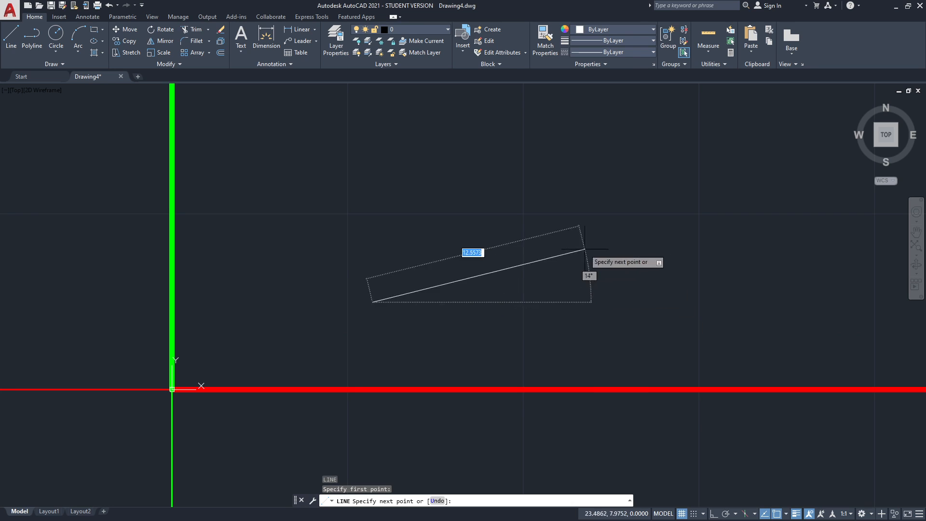
{"action": "left_click", "coordinate": [727, 514]}
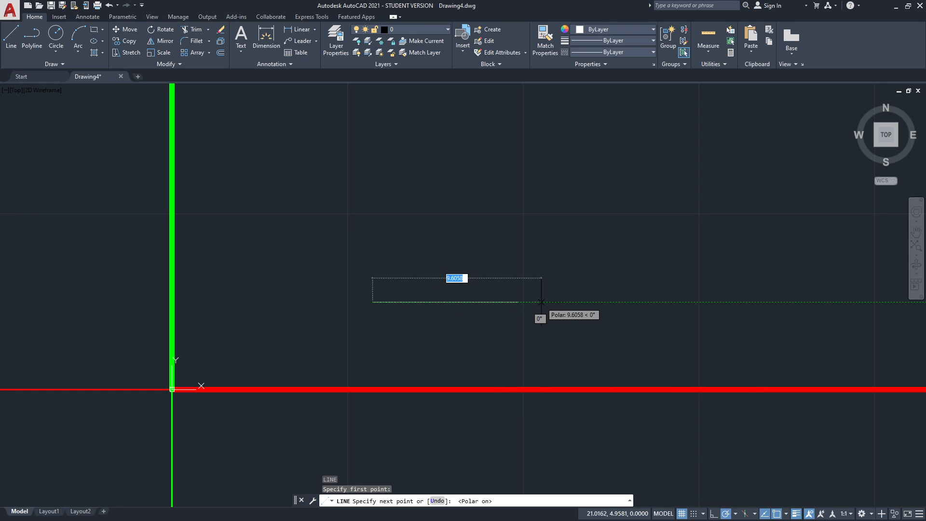
{"action": "type", "text": "10"}
{"action": "key", "text": "Return"}
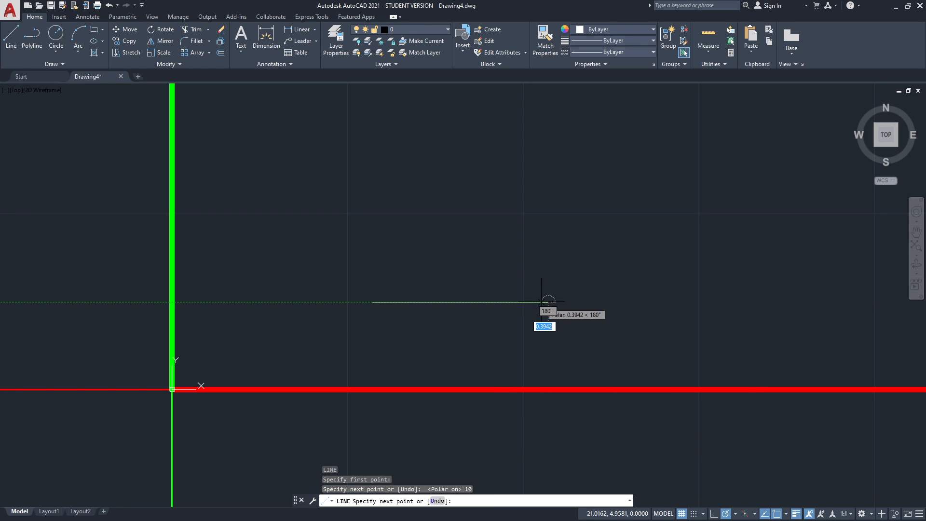
Continue the outline with segments 3 units up, 0.3 units left and 2.70 units down.
{"action": "type", "text": "3"}
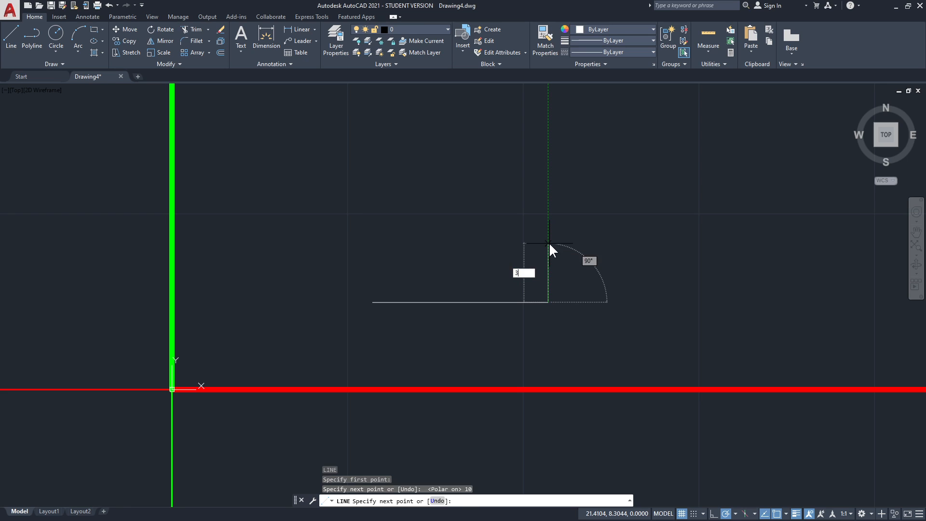
{"action": "key", "text": "Return"}
{"action": "type", "text": "0."}
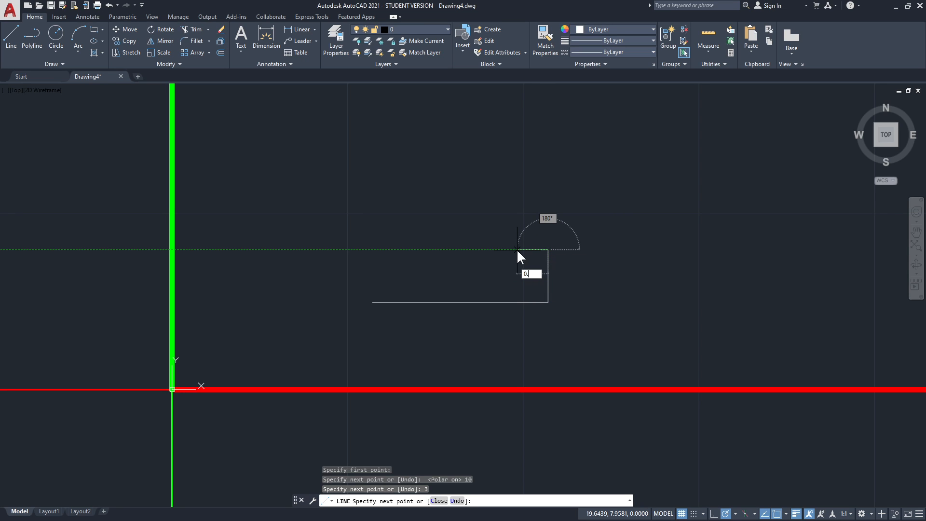
{"action": "type", "text": "3"}
{"action": "key", "text": "Return"}
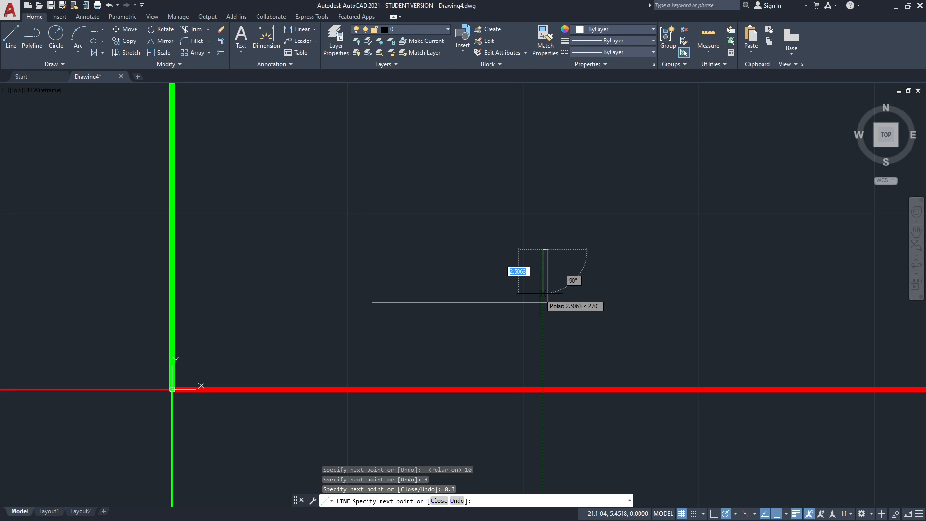
{"action": "type", "text": "2.70"}
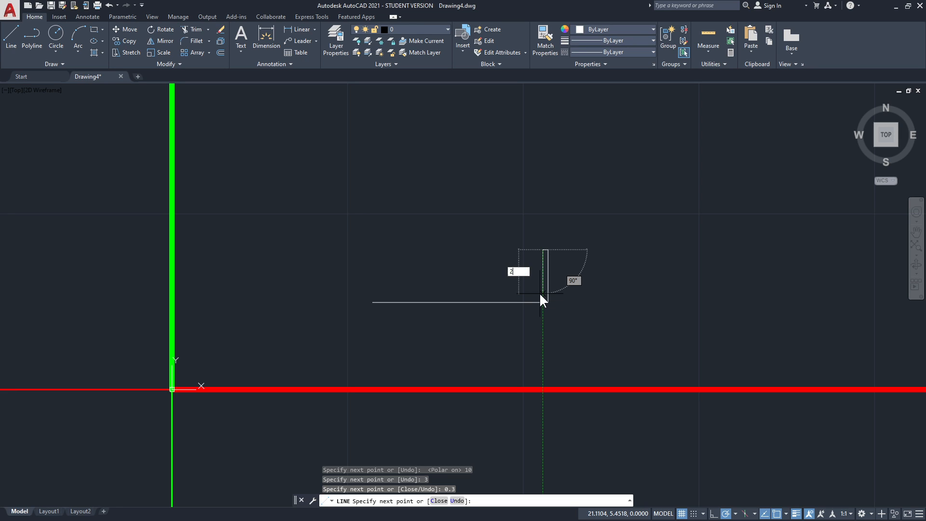
{"action": "key", "text": "Return"}
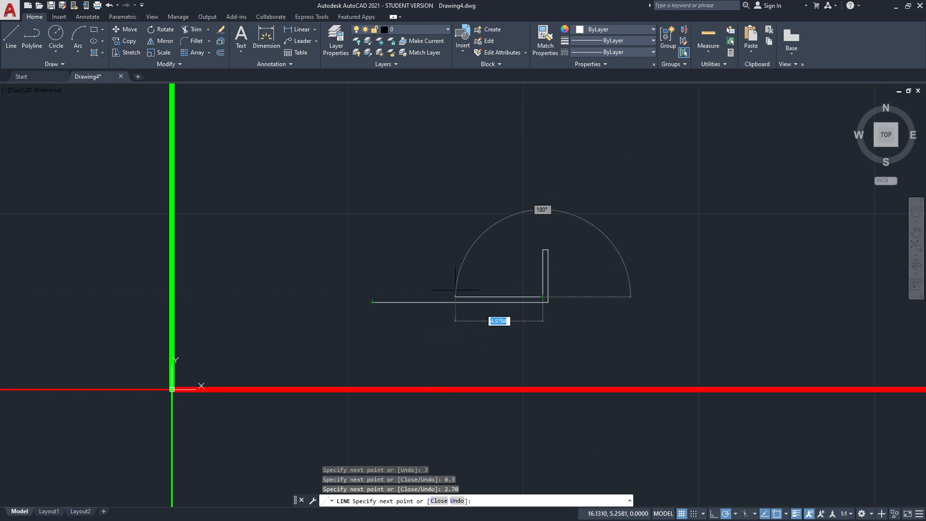
Close the L-shaped outline with a horizontal segment left to above its start point and a vertical segment down to it.
{"action": "scroll", "coordinate": [387, 297], "scroll_direction": "up", "scroll_amount": 4}
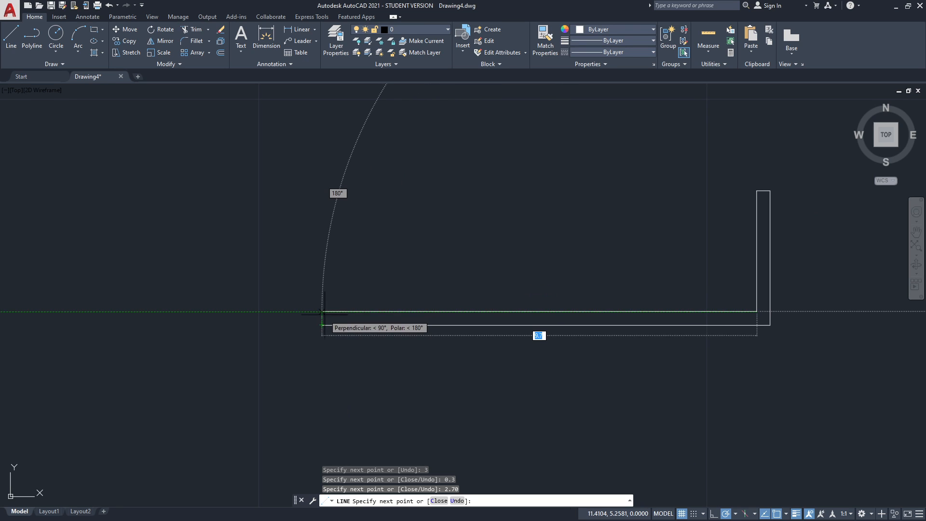
{"action": "left_click", "coordinate": [323, 311]}
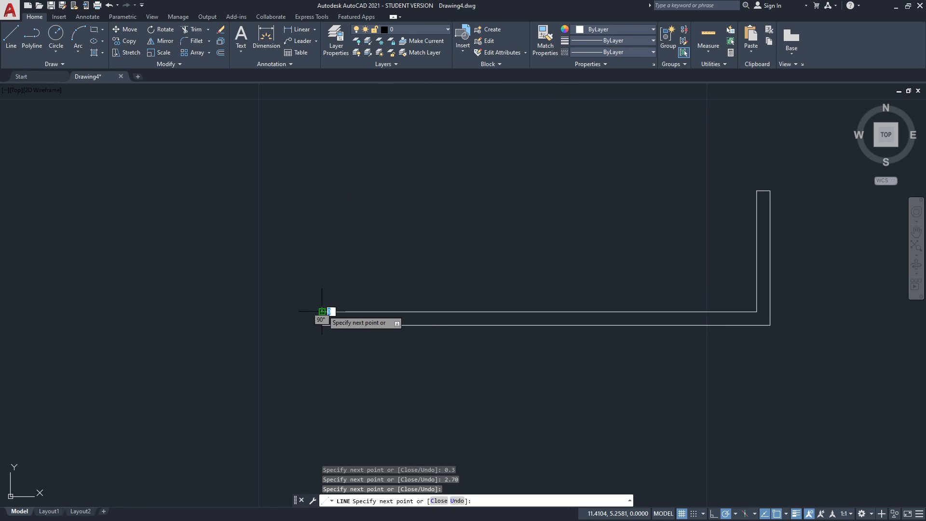
{"action": "left_click", "coordinate": [322, 324]}
{"action": "key", "text": "Return"}
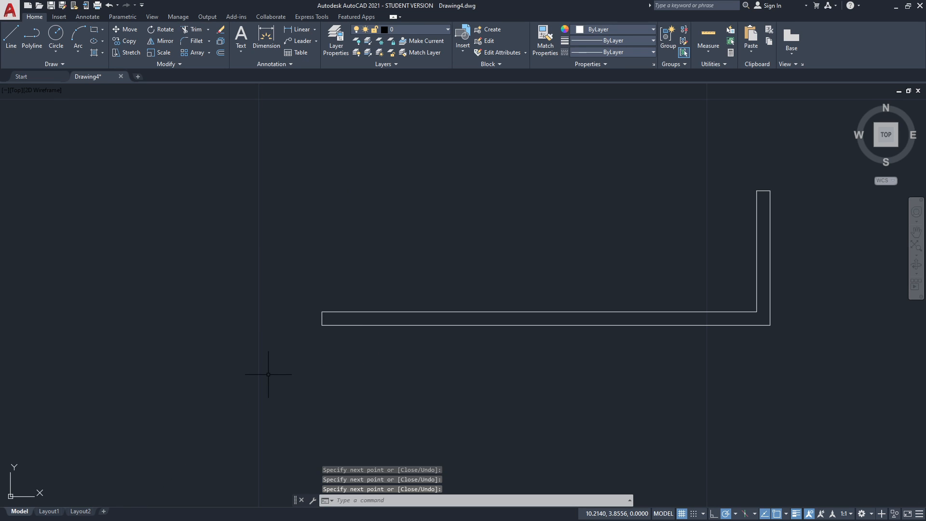
Start a line 4 units left of the vertical leg's inner top corner and draw segments 3.5 left and 1.65 down.
{"action": "key", "text": "Return"}
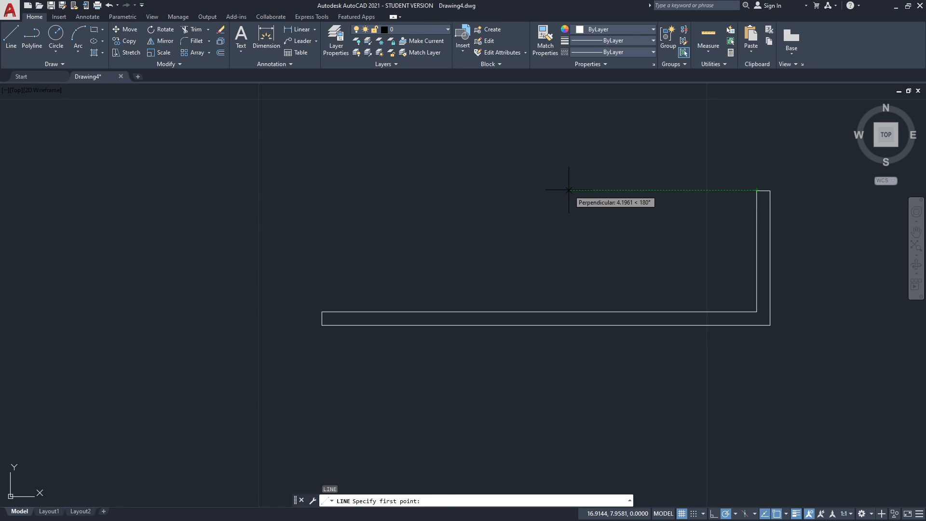
{"action": "type", "text": "4"}
{"action": "key", "text": "Return"}
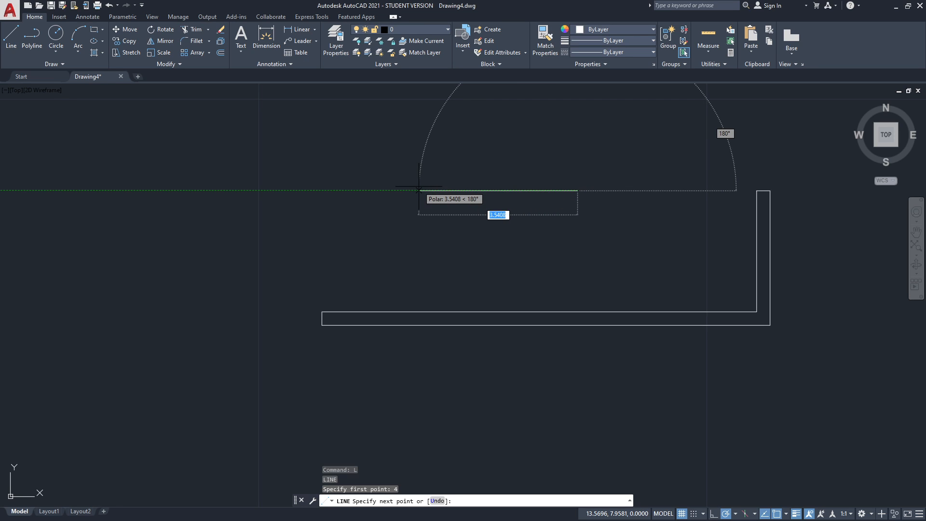
{"action": "type", "text": "3.5"}
{"action": "key", "text": "Return"}
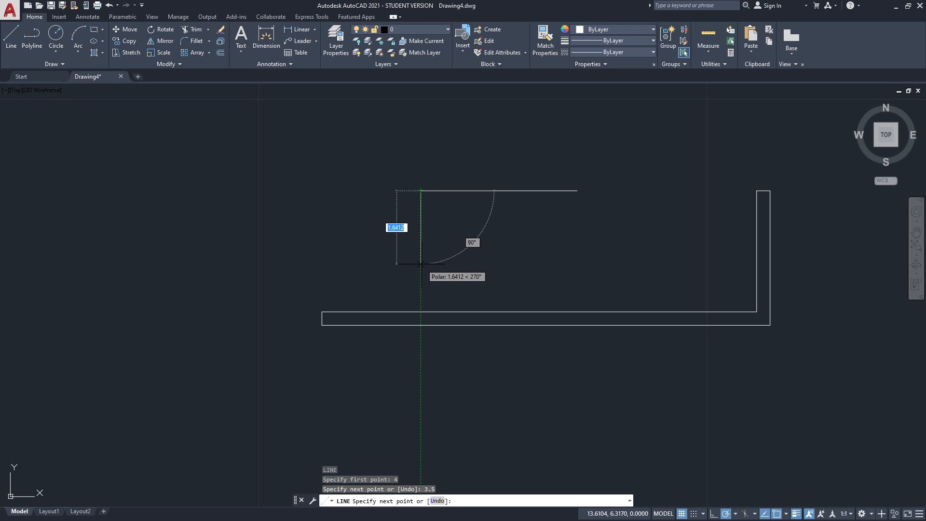
{"action": "type", "text": "1.65"}
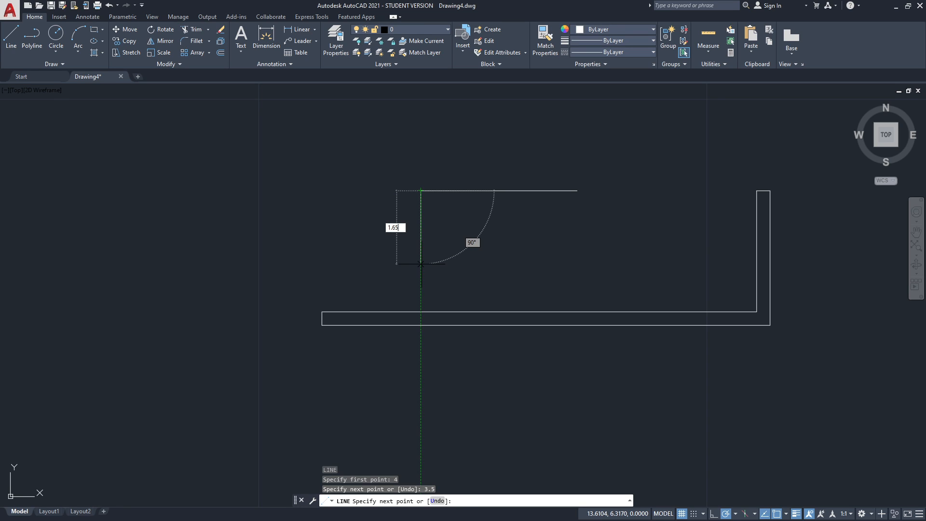
{"action": "key", "text": "Return"}
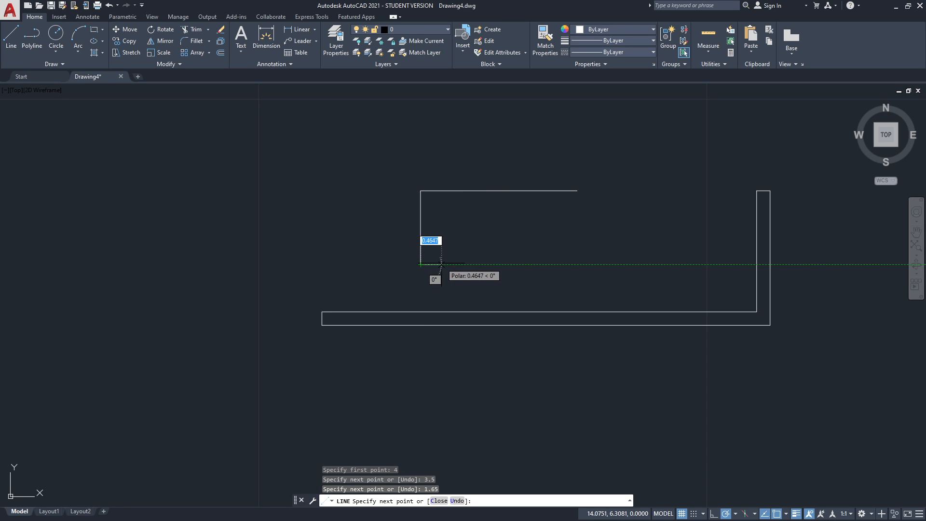
Complete the second L-shaped outline with segments 0.3 right and 1.35 up, then right and back up to its start point.
{"action": "type", "text": "0.3"}
{"action": "key", "text": "Return"}
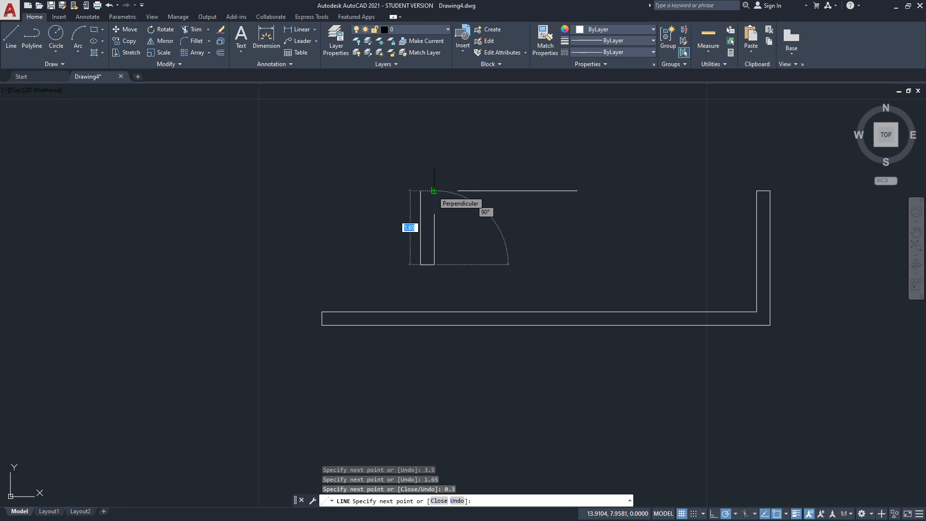
{"action": "type", "text": "1."}
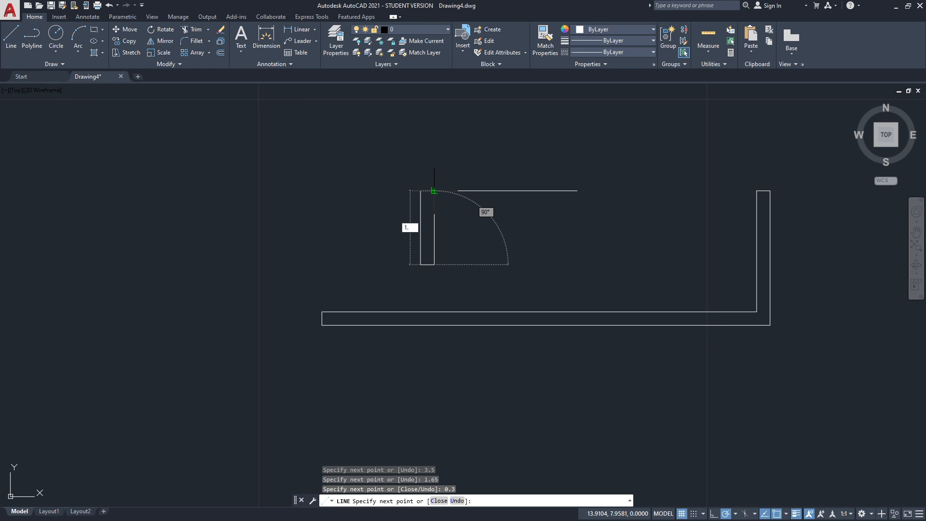
{"action": "type", "text": "35"}
{"action": "key", "text": "Return"}
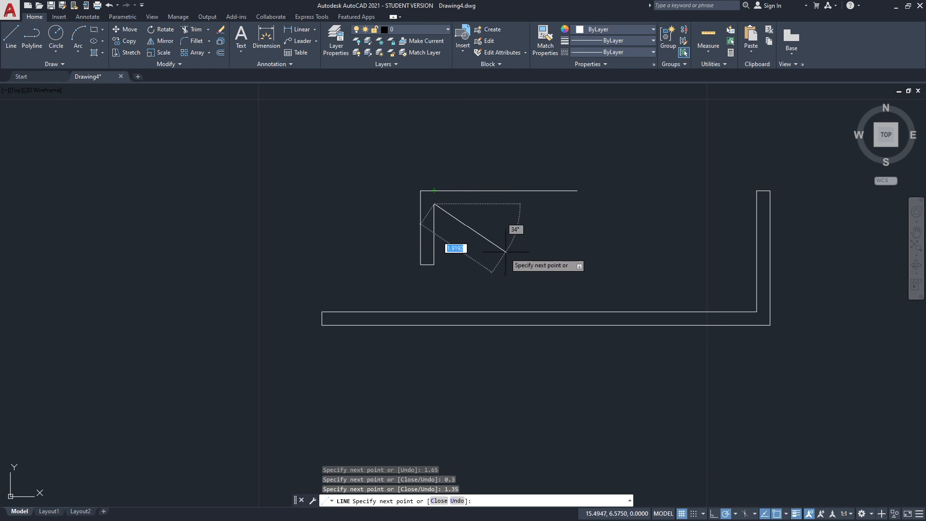
{"action": "left_click", "coordinate": [577, 204]}
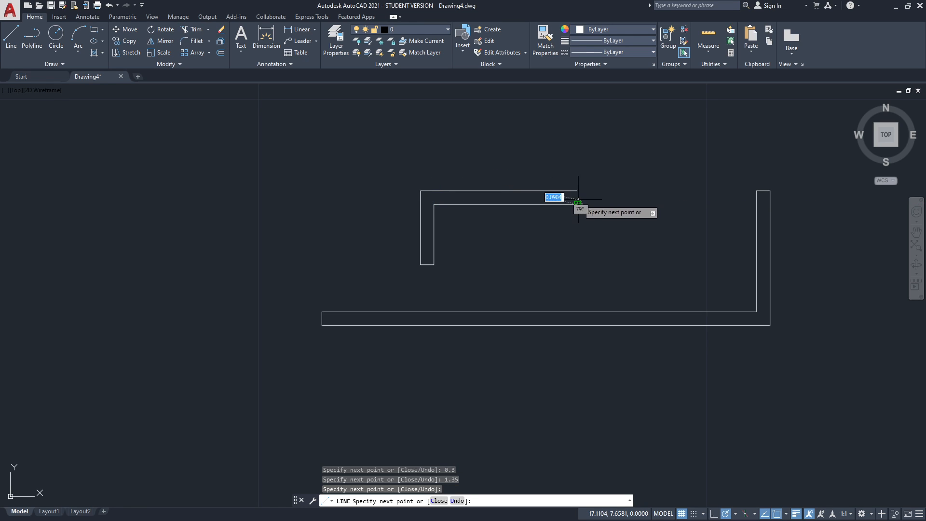
{"action": "left_click", "coordinate": [577, 191]}
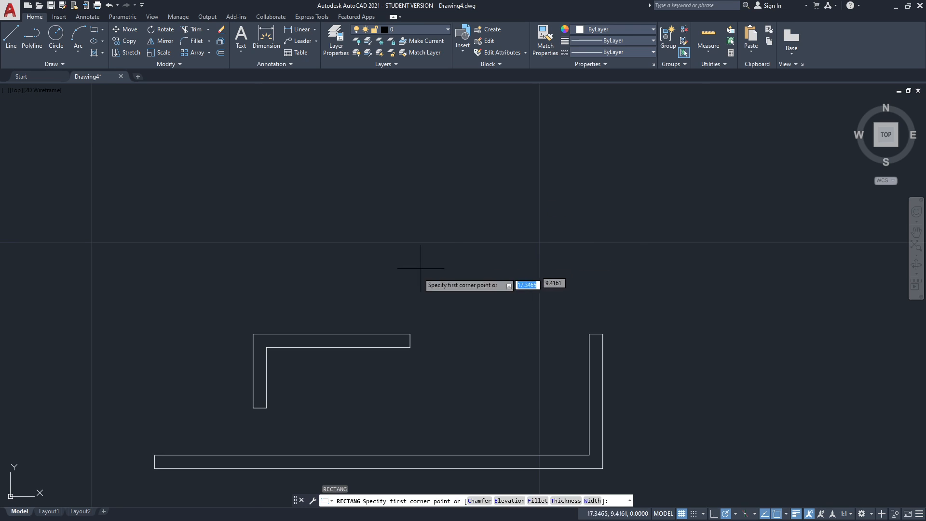
{"action": "key", "text": "Escape"}
{"action": "key", "text": "Escape"}
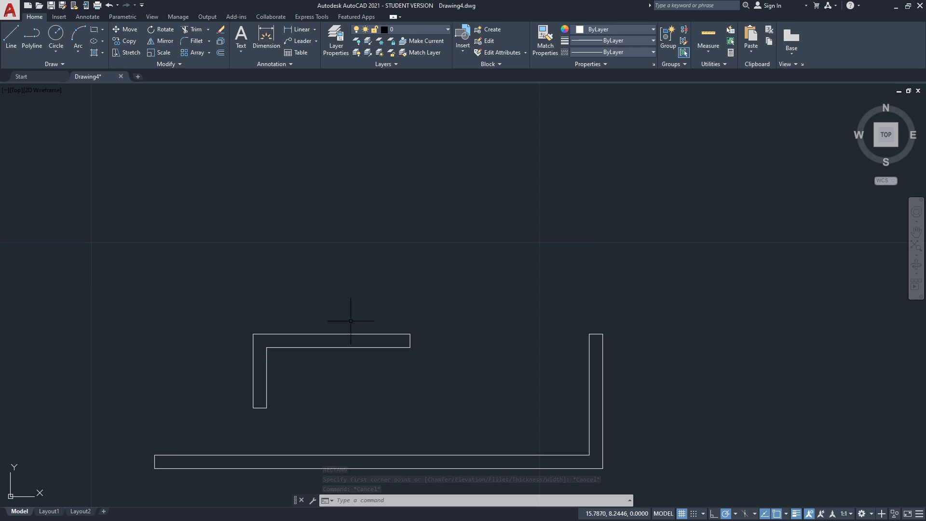
{"action": "type", "text": "re"}
{"action": "key", "text": "Escape"}
{"action": "key", "text": "Escape"}
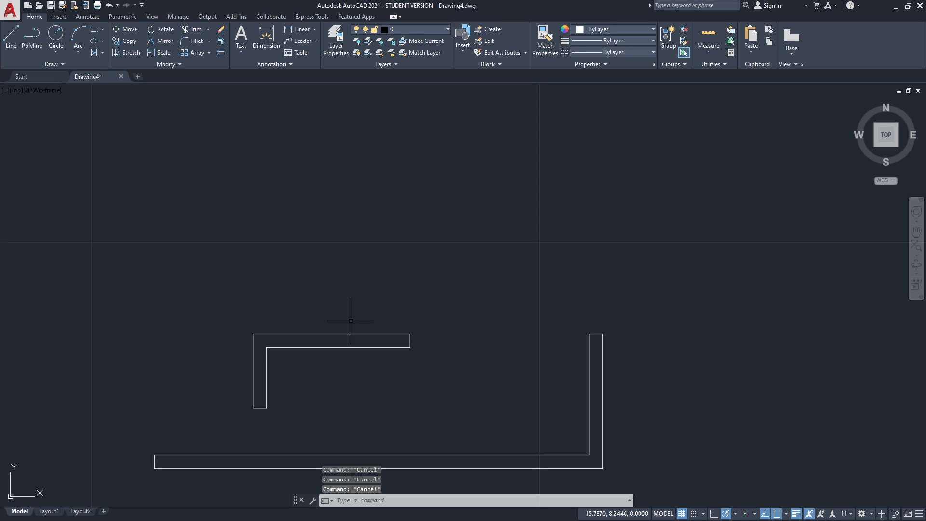
Draw a closed horizontal bar 0.15 units thick from 2 units above the vertical leg's inner top corner, left to align with the upper L's midpoint.
{"action": "type", "text": "l"}
{"action": "key", "text": "Return"}
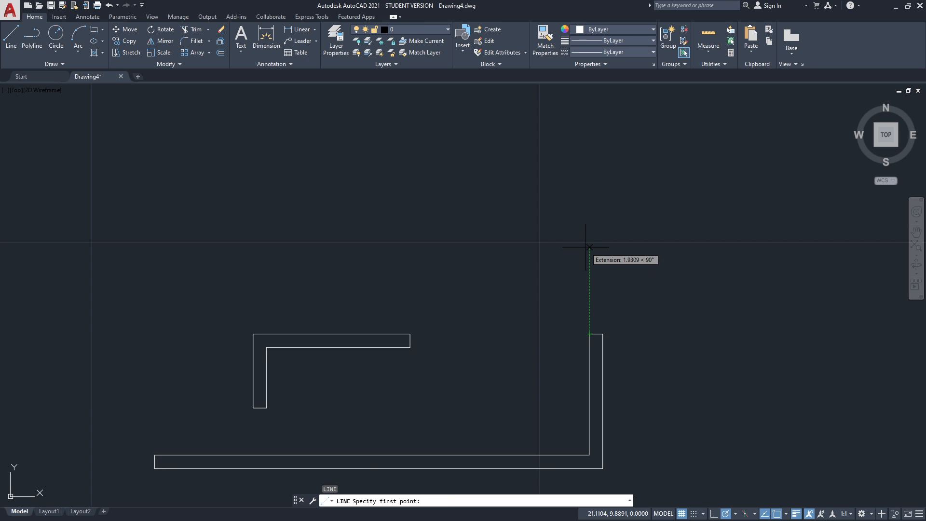
{"action": "type", "text": "2"}
{"action": "key", "text": "Return"}
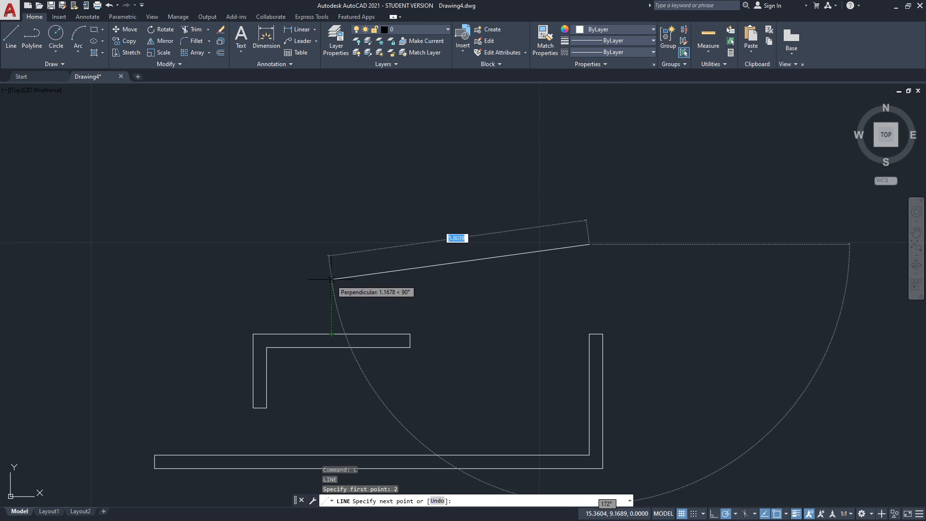
{"action": "left_click", "coordinate": [331, 244]}
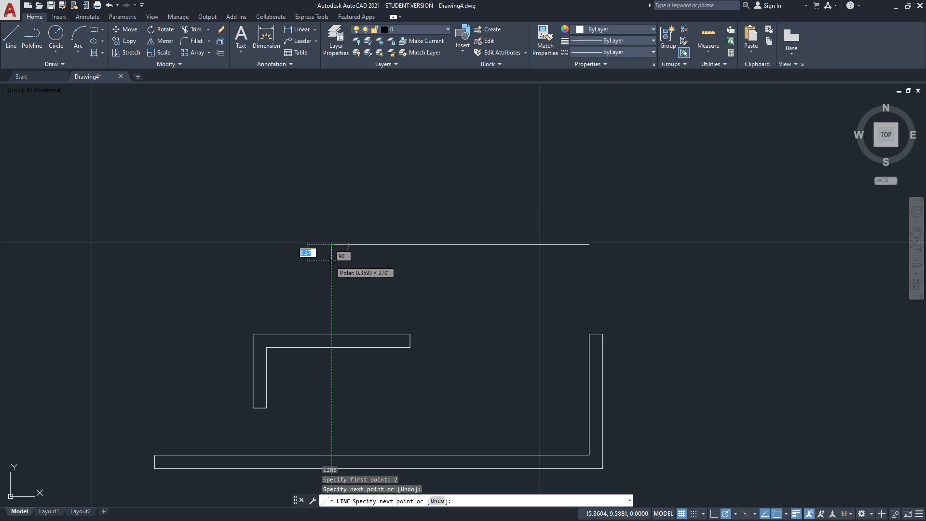
{"action": "type", "text": "0.15"}
{"action": "key", "text": "Return"}
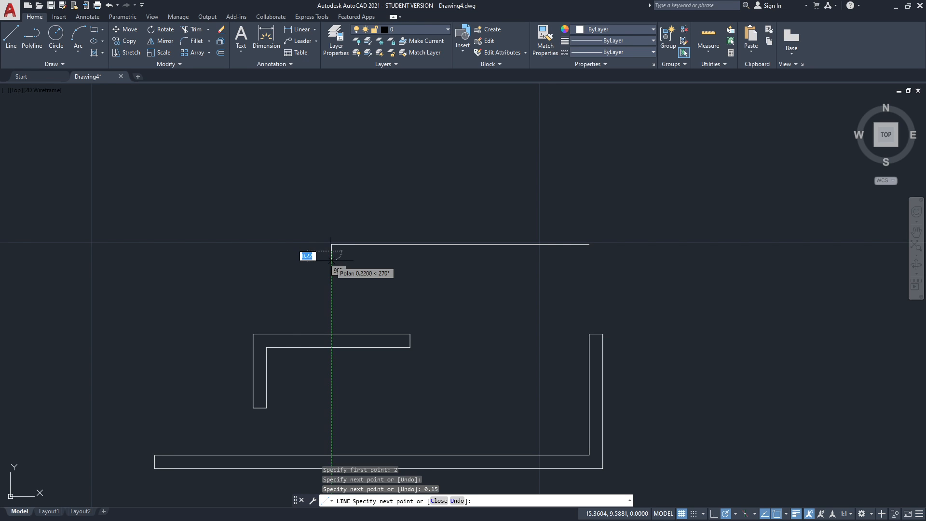
{"action": "left_click", "coordinate": [590, 252]}
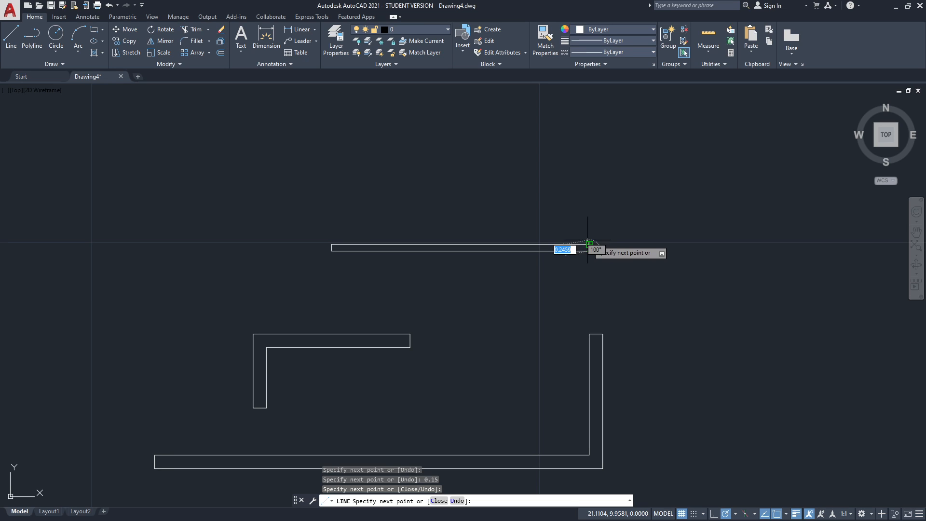
{"action": "left_click", "coordinate": [589, 244]}
{"action": "key", "text": "Return"}
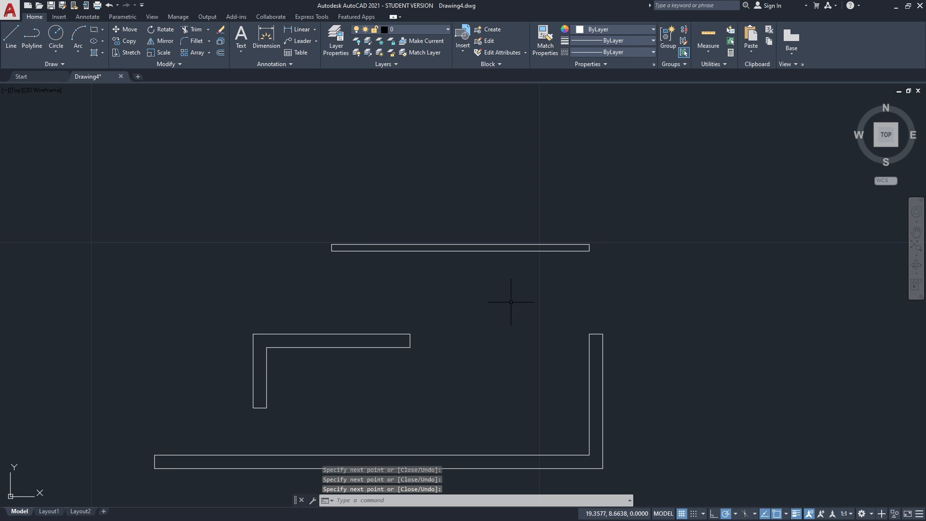
Draw a vertical line across the long lower wall, starting 2 units left of its inner corner.
{"action": "scroll", "coordinate": [430, 250], "scroll_direction": "down", "scroll_amount": 2}
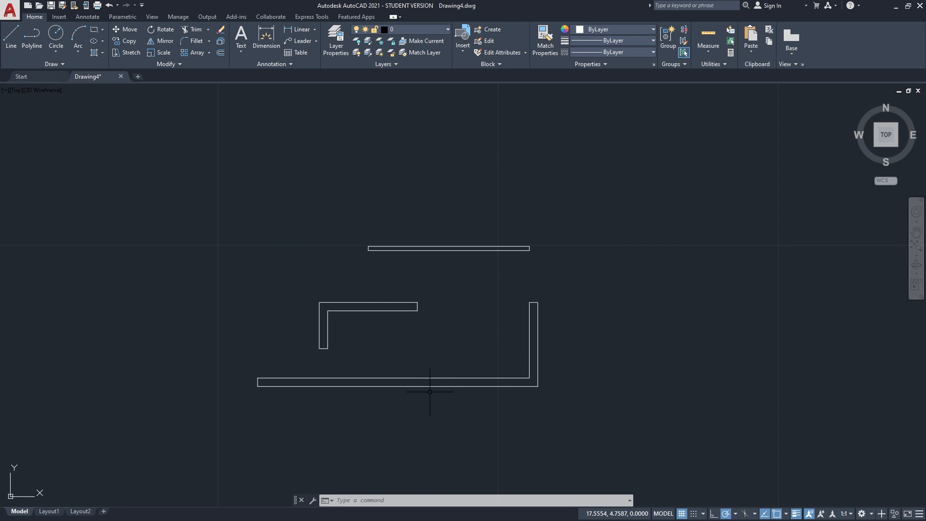
{"action": "scroll", "coordinate": [418, 393], "scroll_direction": "up", "scroll_amount": 4}
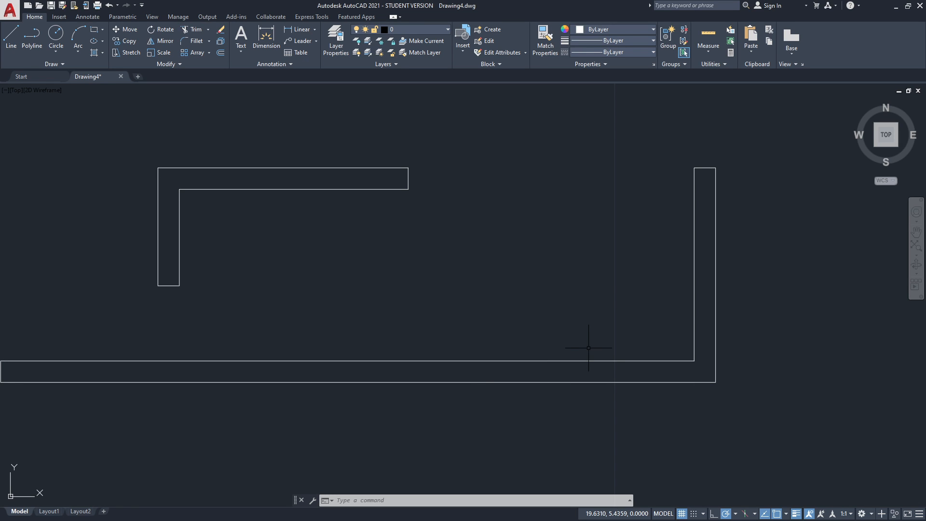
{"action": "type", "text": "l"}
{"action": "key", "text": "Return"}
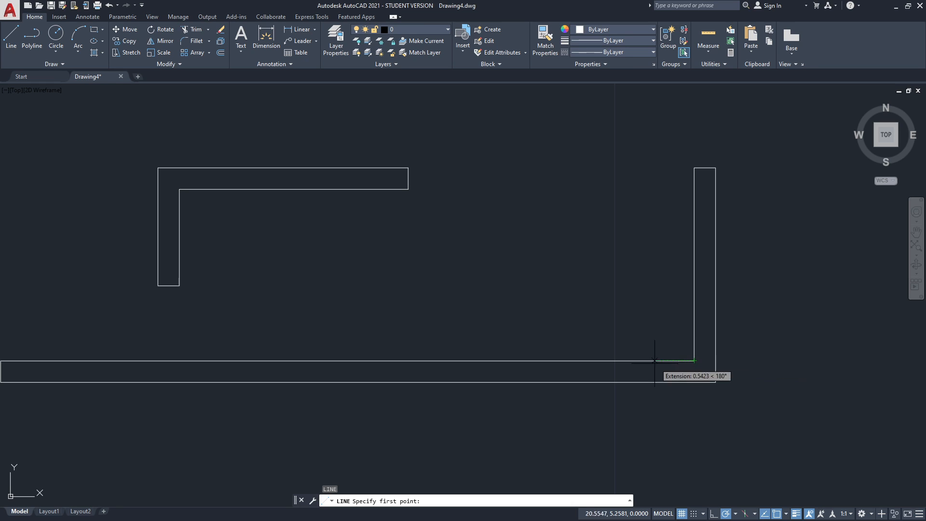
{"action": "type", "text": "2"}
{"action": "key", "text": "Return"}
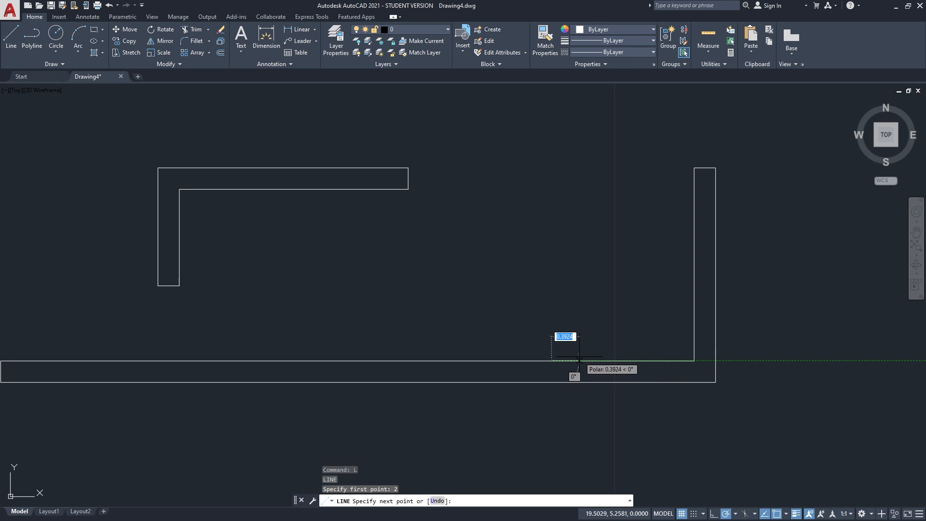
{"action": "left_click", "coordinate": [551, 383]}
{"action": "key", "text": "Return"}
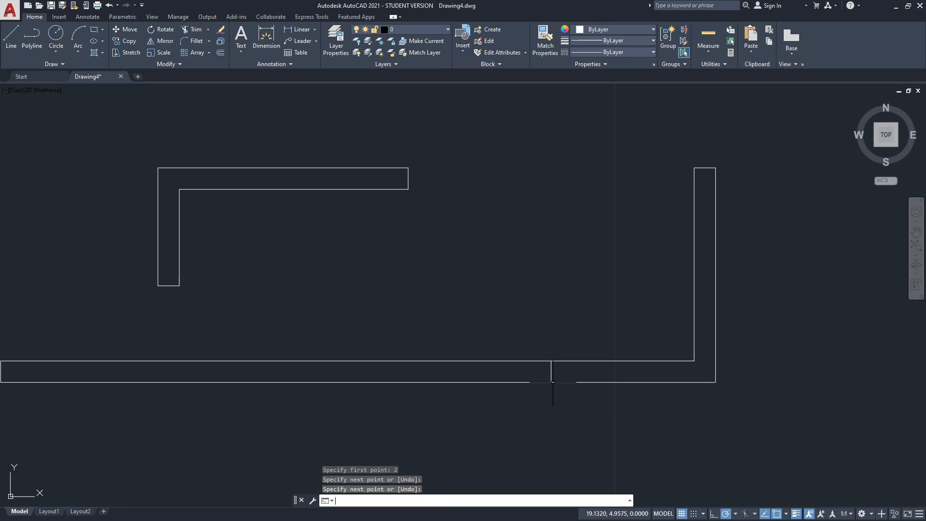
Offset the vertical line across the lower wall 0.90 units to the left.
{"action": "type", "text": "o"}
{"action": "key", "text": "Return"}
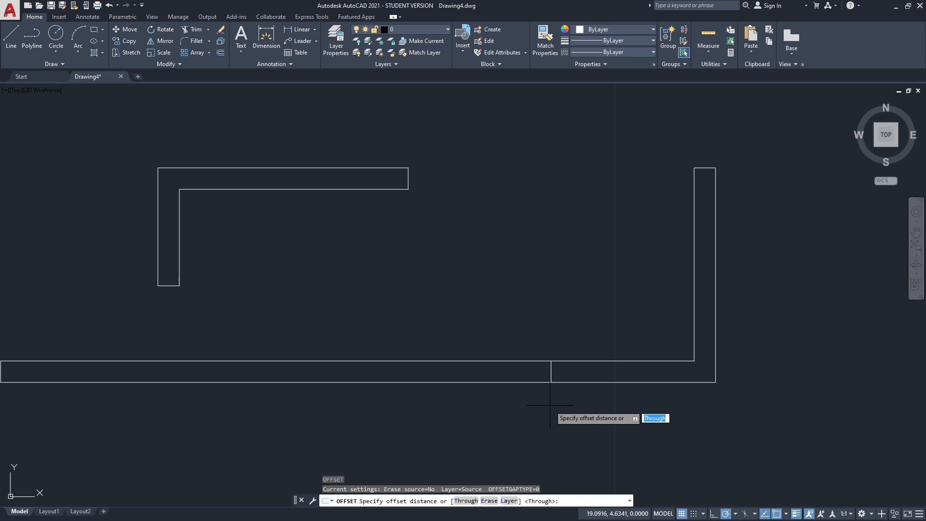
{"action": "key", "text": "Return"}
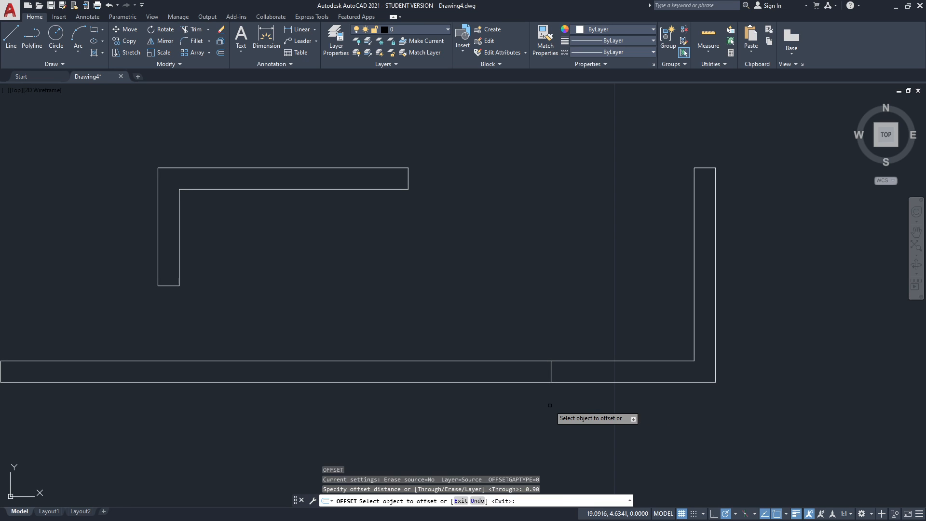
{"action": "left_click", "coordinate": [551, 368]}
{"action": "left_click", "coordinate": [517, 376]}
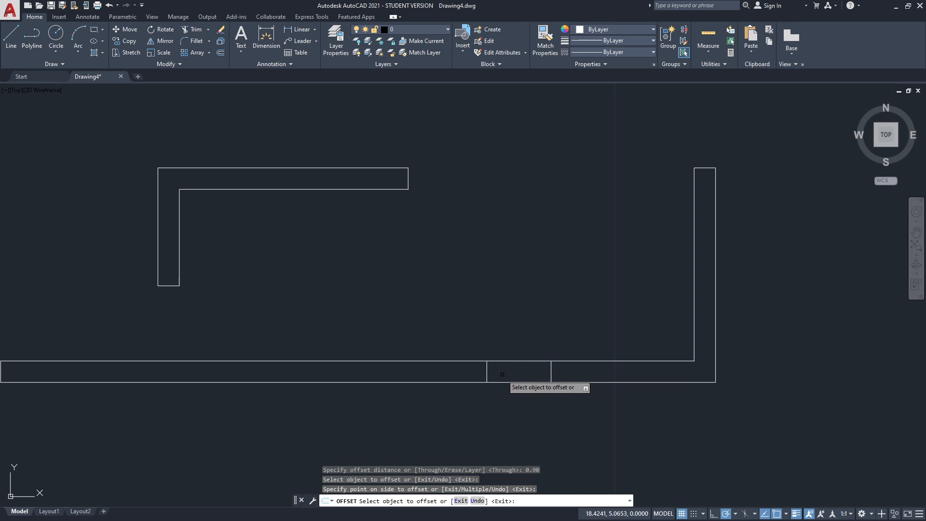
{"action": "key", "text": "Return"}
Trim both lower wall edges between the two vertical lines to open a gap in the wall.
{"action": "type", "text": "tr"}
{"action": "key", "text": "Return"}
{"action": "left_click_drag", "start_coordinate": [522, 414], "coordinate": [493, 294]}
{"action": "key", "text": "Return"}
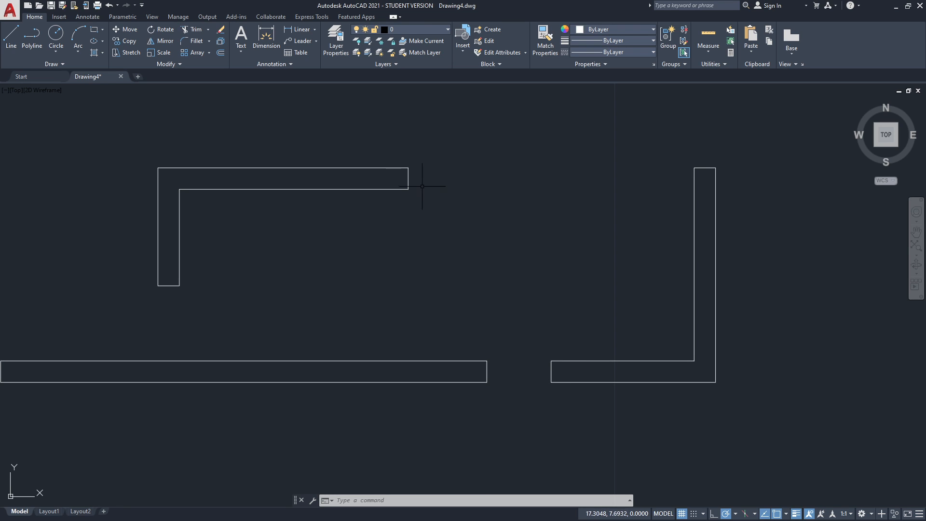
Stretch the lower wall's gap to the left so its left edge aligns with the end of the upper L wall.
{"action": "type", "text": "s"}
{"action": "key", "text": "Return"}
{"action": "left_click", "coordinate": [572, 407]}
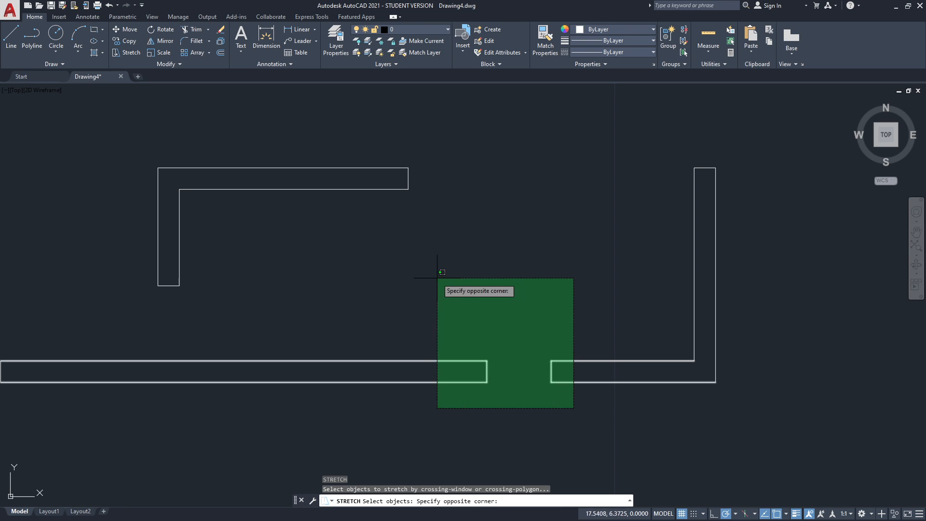
{"action": "left_click", "coordinate": [434, 269]}
{"action": "key", "text": "Return"}
{"action": "left_click", "coordinate": [487, 361]}
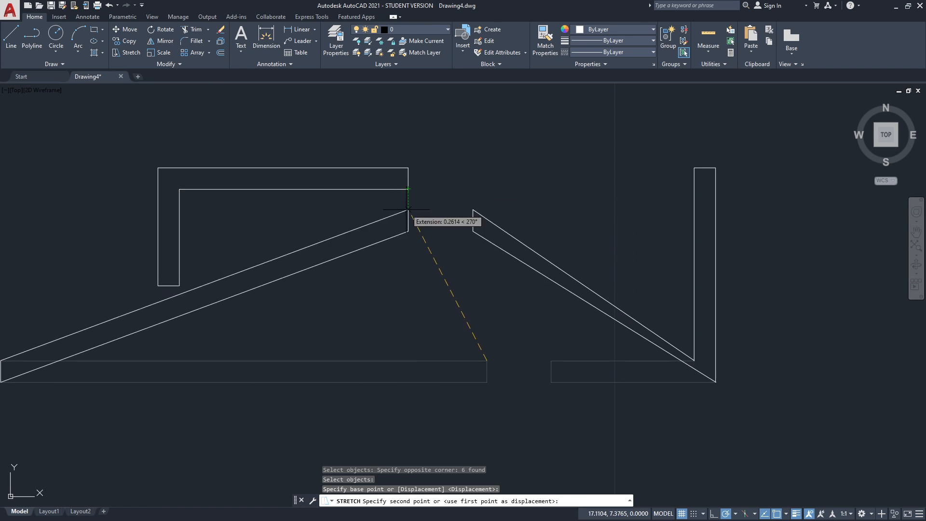
{"action": "left_click", "coordinate": [408, 361]}
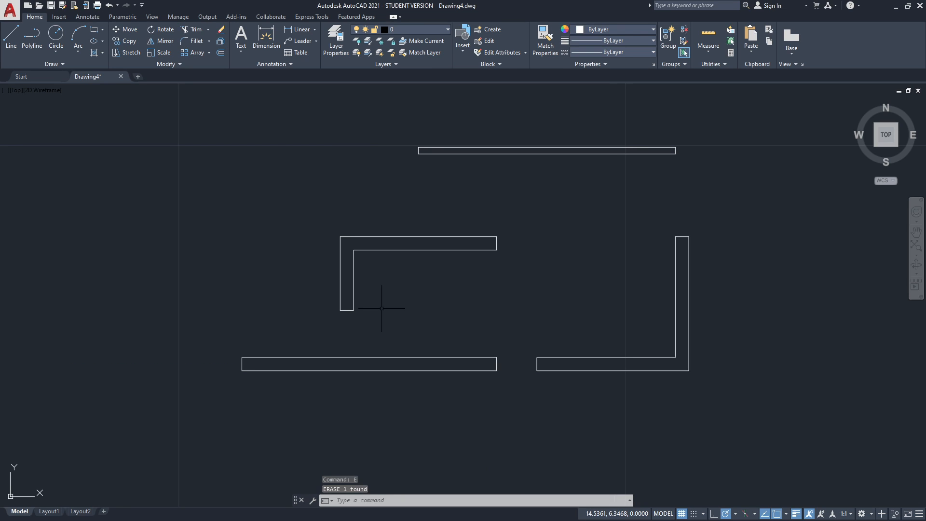
Draw a three-point arc starting 2 units left of the upper L's lower outer corner and curving up and right over its left side.
{"action": "type", "text": "a"}
{"action": "key", "text": "Return"}
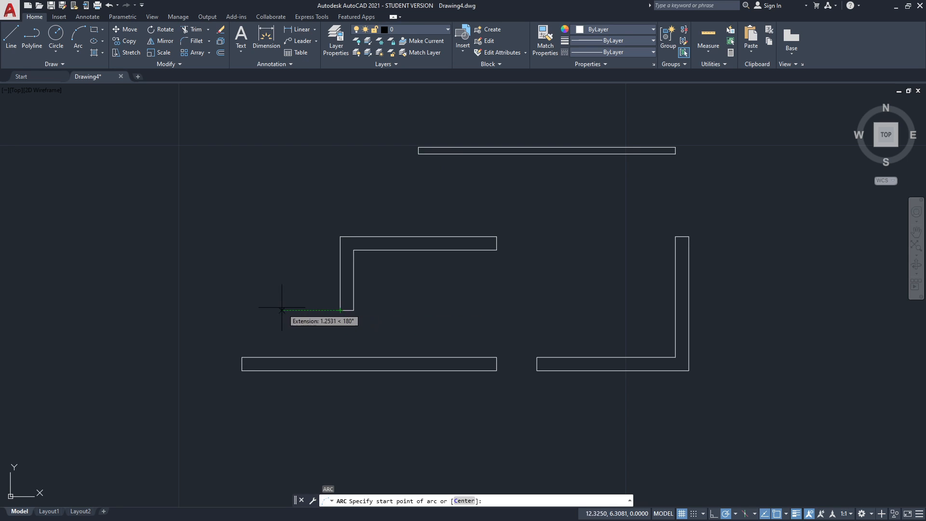
{"action": "type", "text": "2"}
{"action": "key", "text": "Return"}
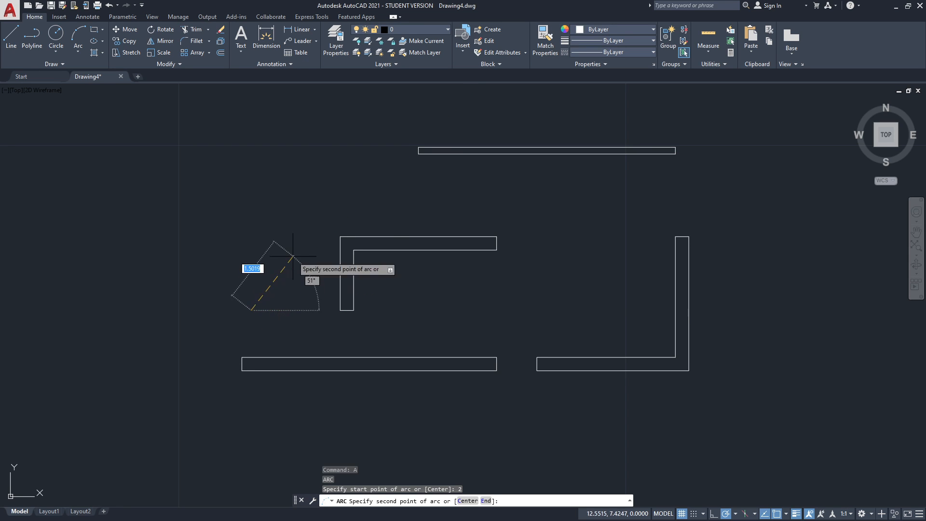
{"action": "left_click", "coordinate": [281, 197]}
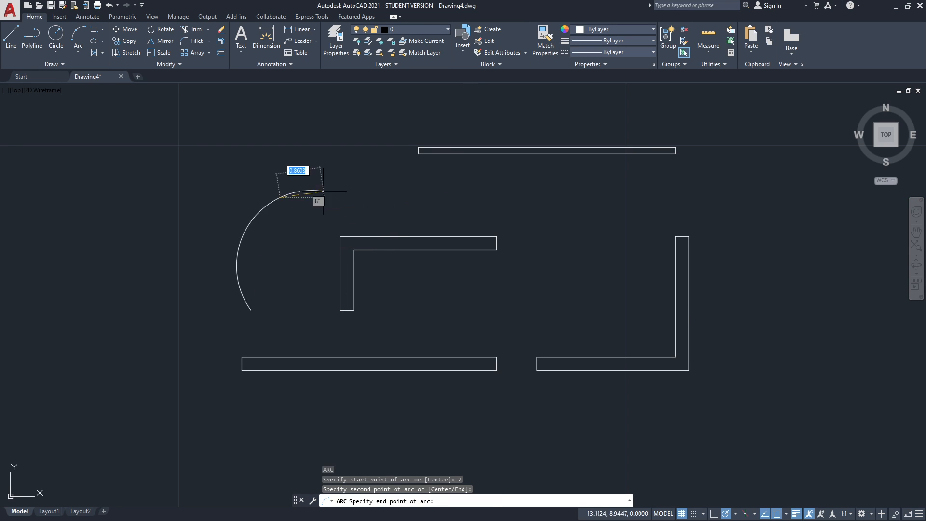
{"action": "left_click", "coordinate": [378, 178]}
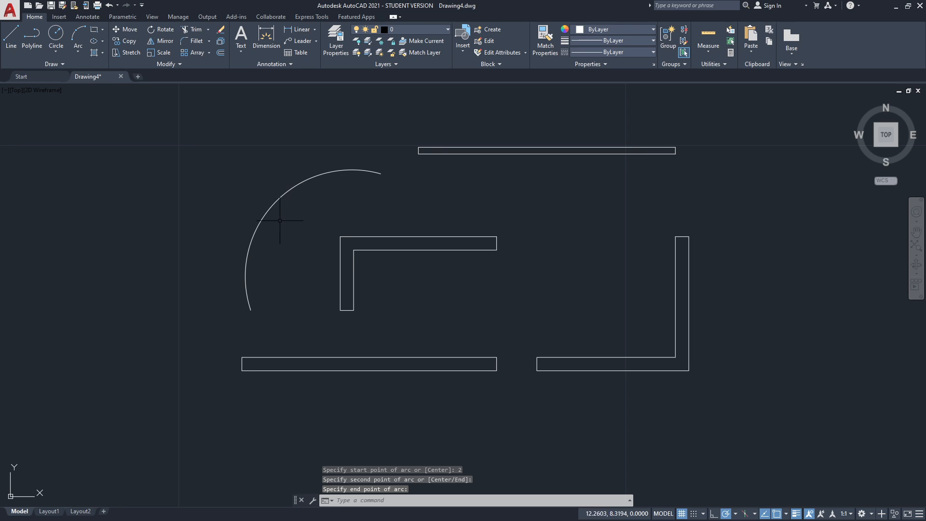
Offset the arc 0.3 units toward its inner side to give the curved wall thickness.
{"action": "type", "text": "o"}
{"action": "key", "text": "Return"}
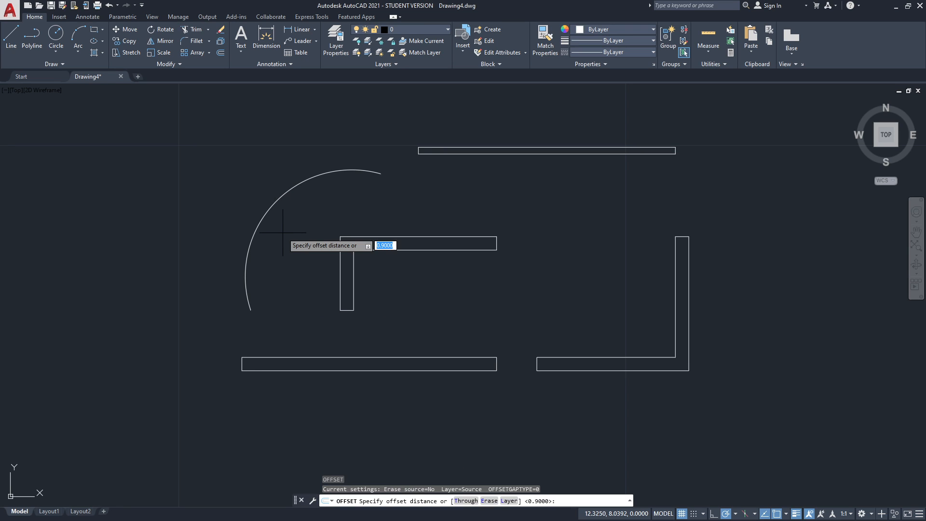
{"action": "key", "text": "Return"}
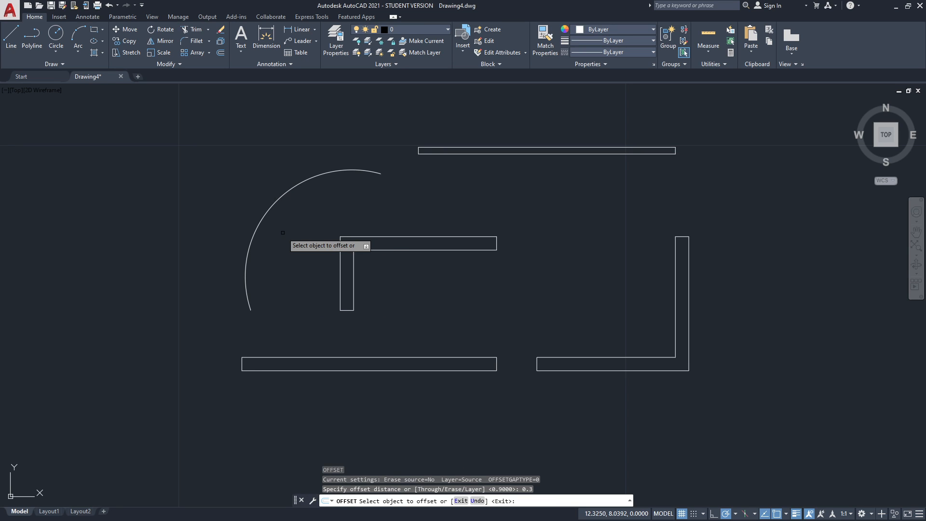
{"action": "left_click", "coordinate": [285, 193]}
{"action": "left_click", "coordinate": [292, 209]}
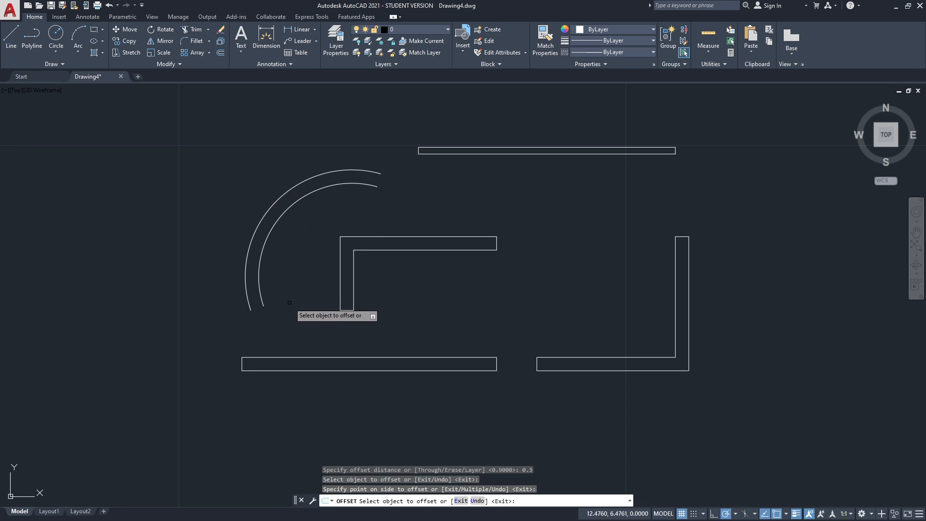
{"action": "key", "text": "Escape"}
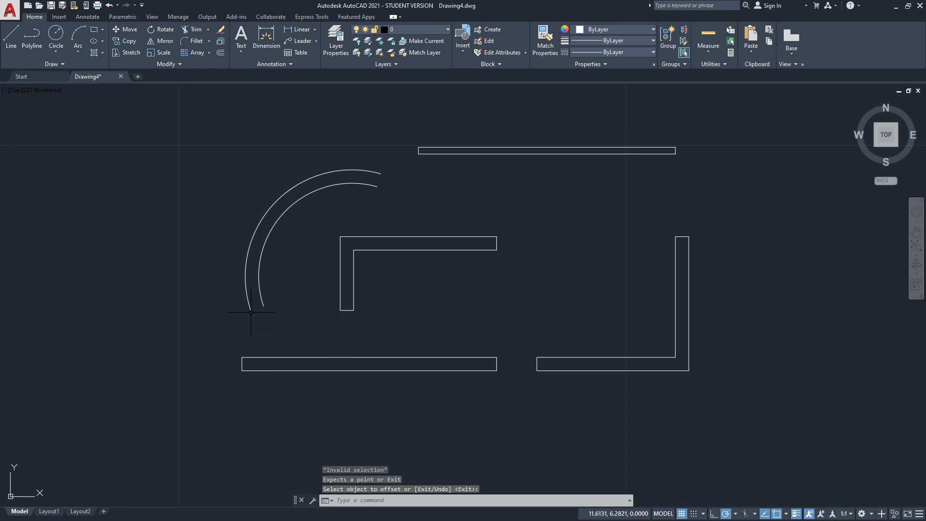
Close both ends of the curved wall with short lines joining the outer and inner arc endpoints.
{"action": "type", "text": "l"}
{"action": "key", "text": "Return"}
{"action": "left_click", "coordinate": [251, 311]}
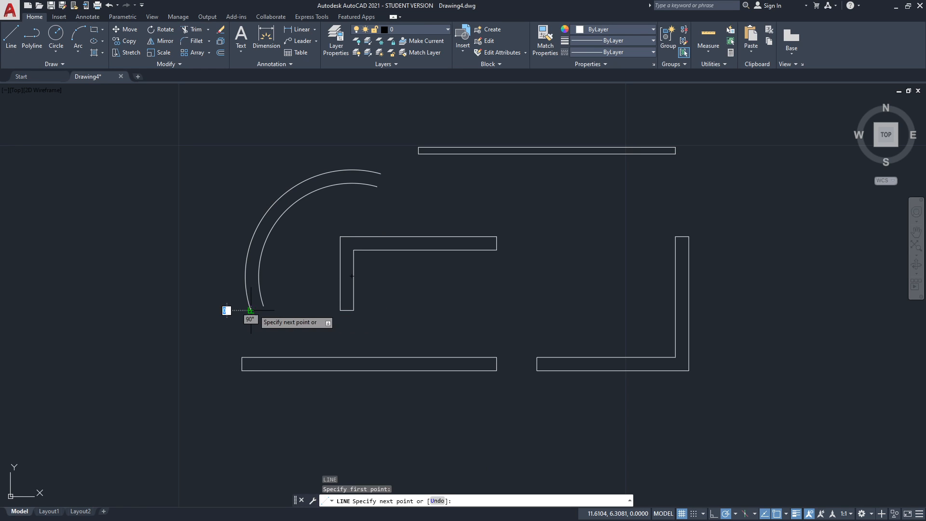
{"action": "left_click", "coordinate": [263, 306]}
{"action": "key", "text": "Return"}
{"action": "key", "text": "Return"}
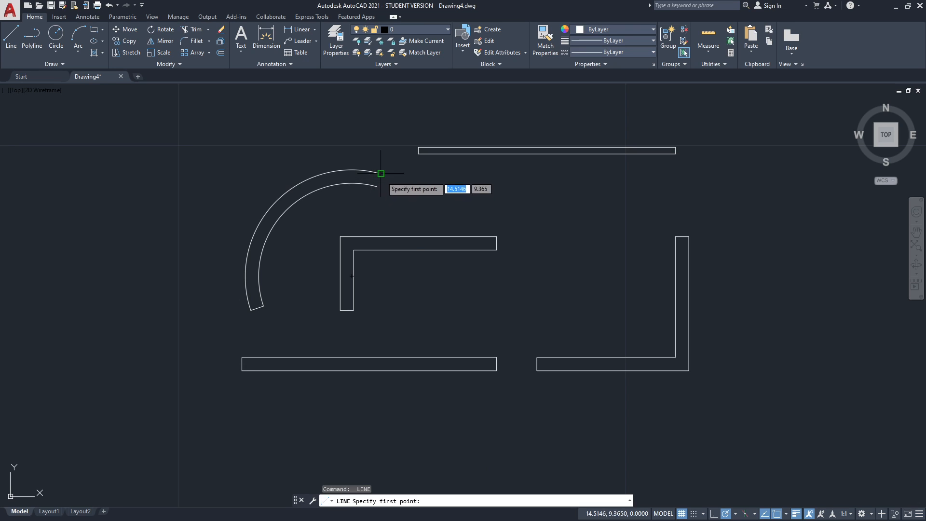
{"action": "left_click", "coordinate": [380, 173]}
{"action": "left_click", "coordinate": [377, 186]}
{"action": "key", "text": "Return"}
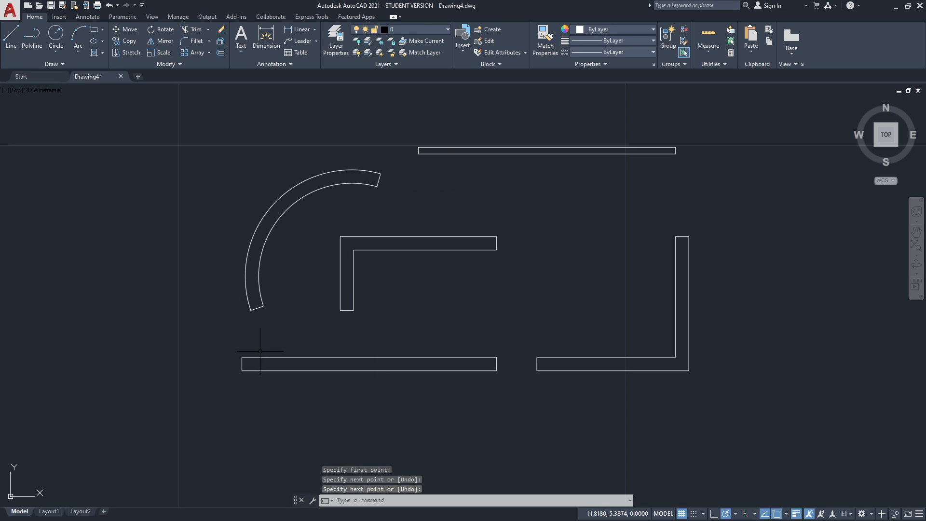
{"action": "key", "text": "Escape"}
{"action": "key", "text": "Escape"}
{"action": "key", "text": "Escape"}
{"action": "key", "text": "Return"}
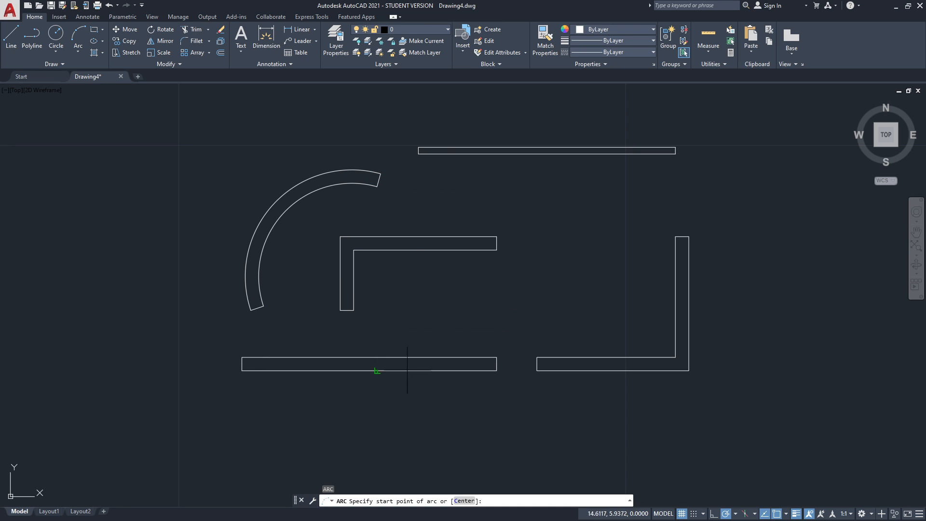
{"action": "left_click", "coordinate": [463, 501]}
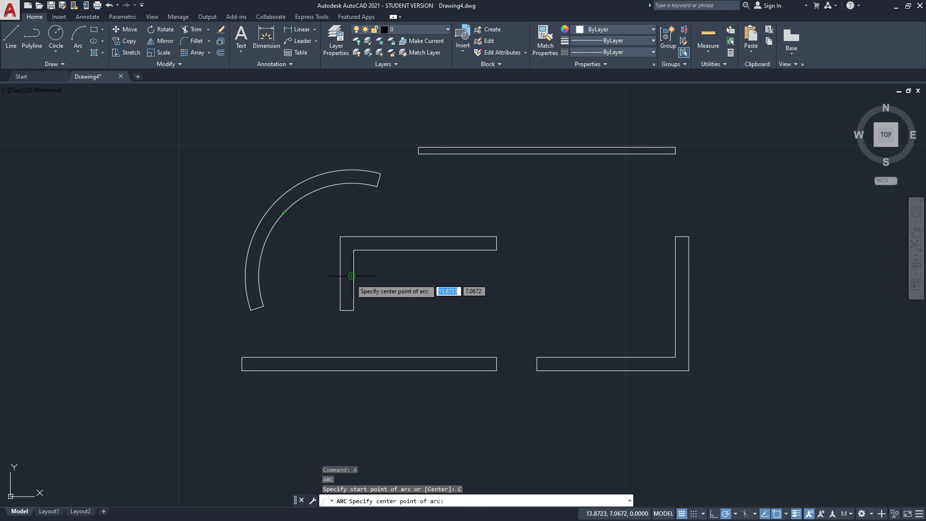
{"action": "key", "text": "Escape"}
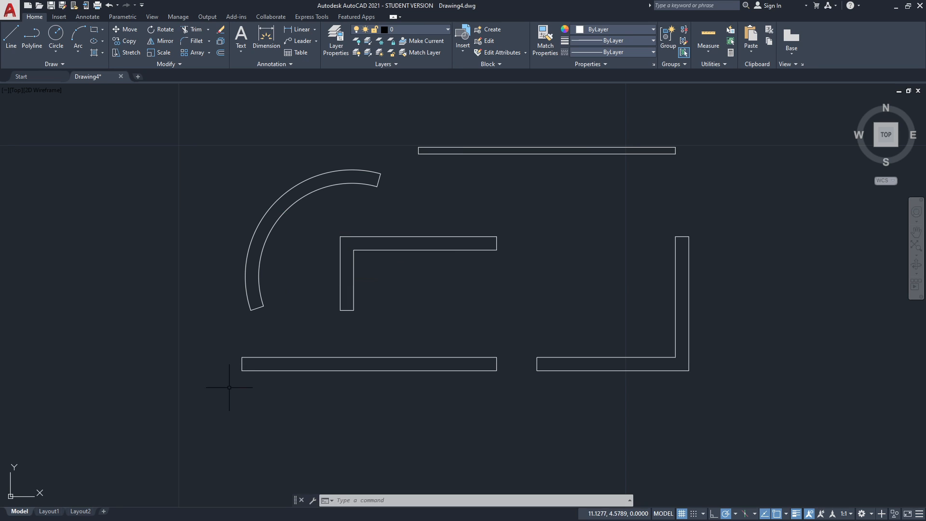
Stretch the left end of the long lower wall 2 units to the left.
{"action": "type", "text": "s"}
{"action": "key", "text": "Return"}
{"action": "left_click", "coordinate": [268, 393]}
{"action": "left_click", "coordinate": [223, 348]}
{"action": "key", "text": "Return"}
{"action": "left_click", "coordinate": [333, 417]}
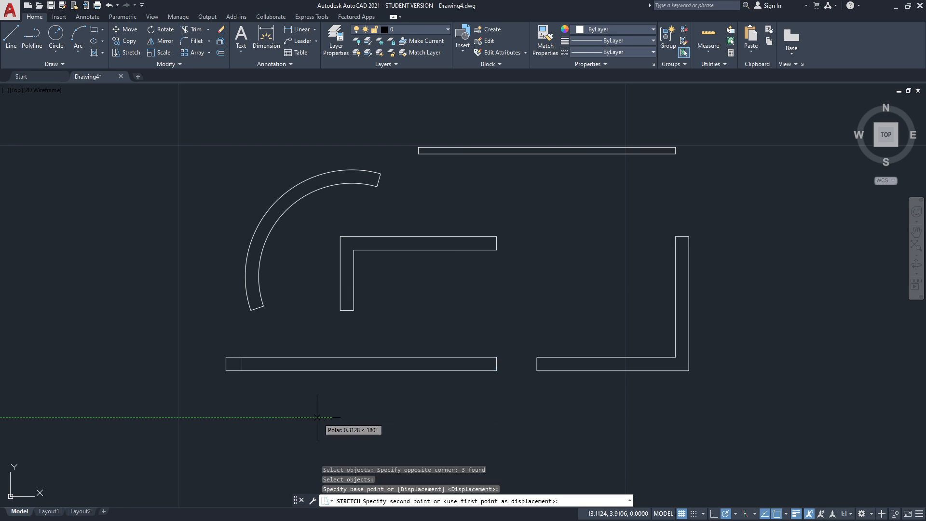
{"action": "type", "text": "2"}
{"action": "key", "text": "Return"}
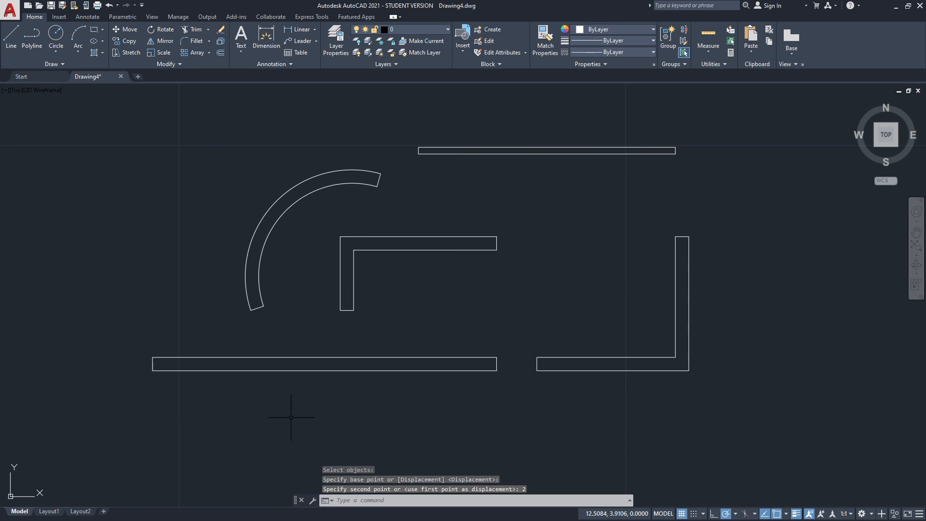
Stretch the left end of the thin upper bar 2 units to the left.
{"action": "key", "text": "Return"}
{"action": "left_click", "coordinate": [445, 175]}
{"action": "left_click", "coordinate": [415, 129]}
{"action": "key", "text": "Return"}
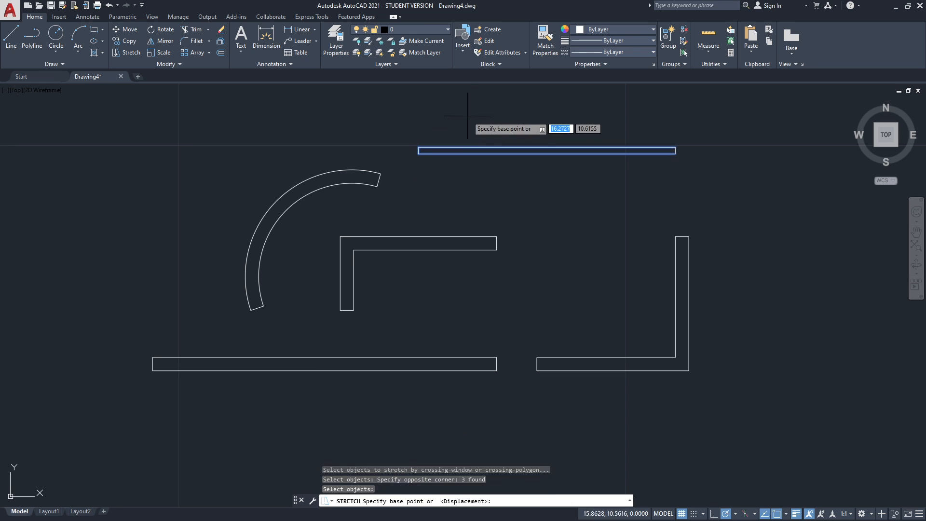
{"action": "left_click", "coordinate": [477, 115]}
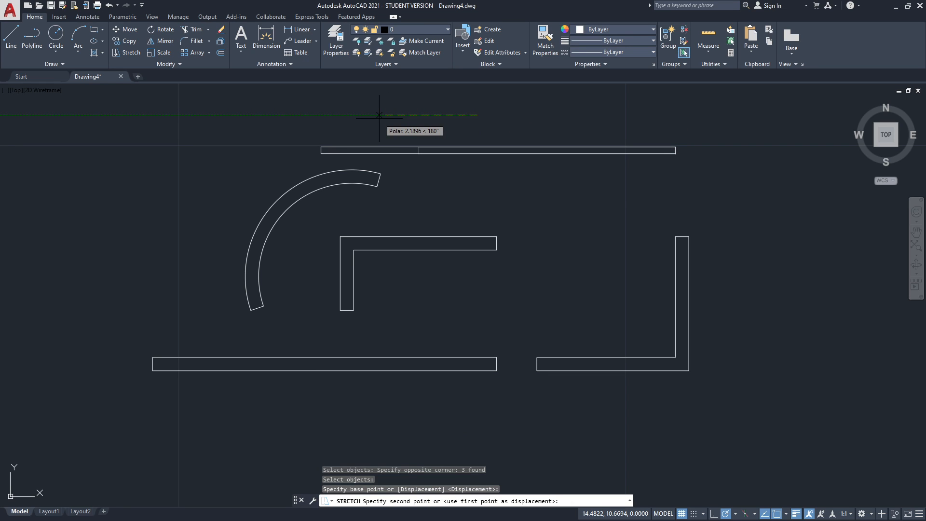
{"action": "type", "text": "2"}
{"action": "key", "text": "Return"}
{"action": "key", "text": "Return"}
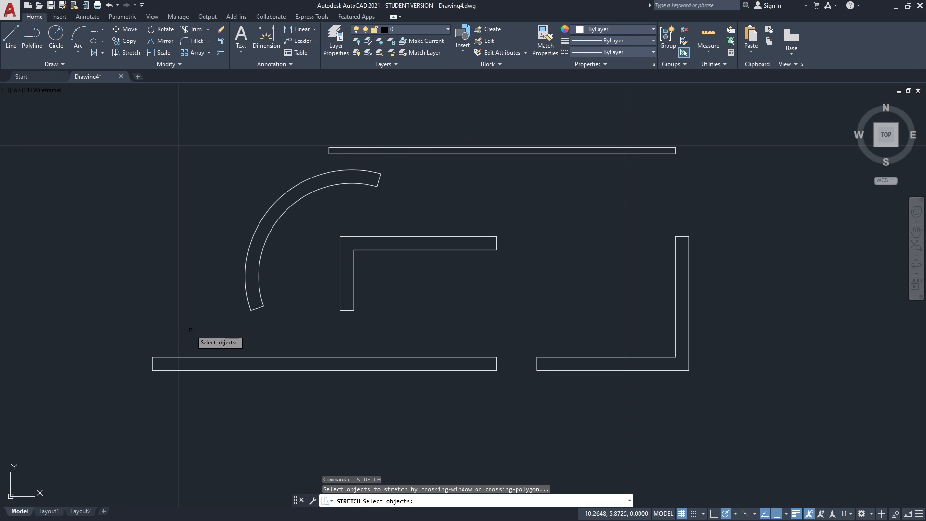
{"action": "key", "text": "Escape"}
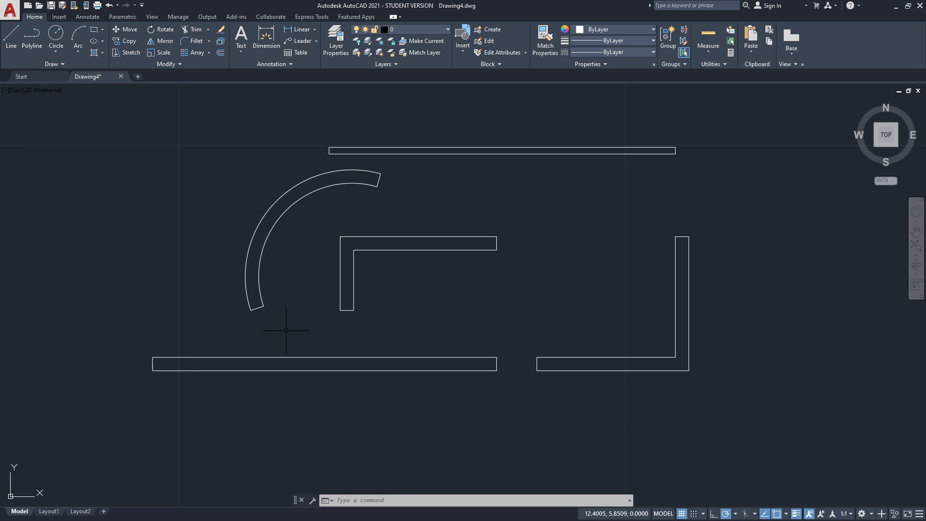
Draw a line from the lower wall's upper-left corner tangent to the outer arc of the curved wall.
{"action": "type", "text": "l"}
{"action": "key", "text": "Return"}
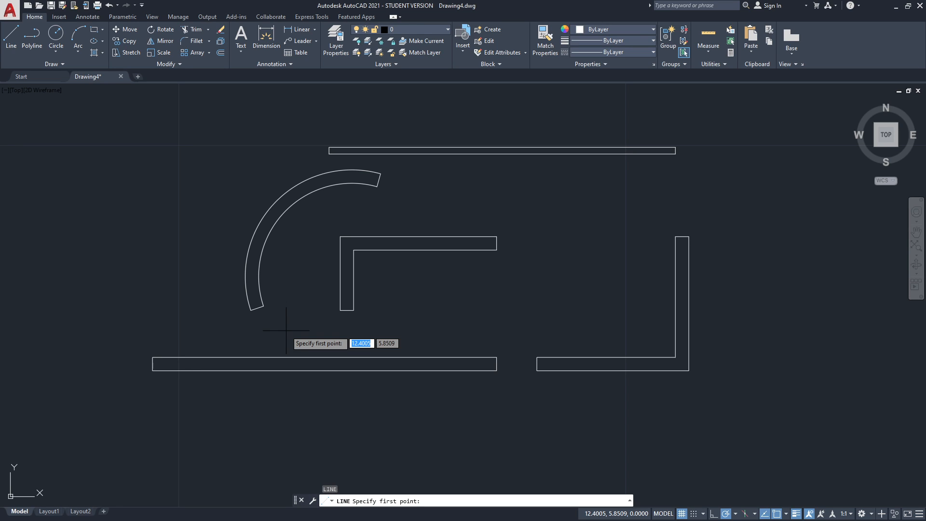
{"action": "left_click", "coordinate": [153, 357]}
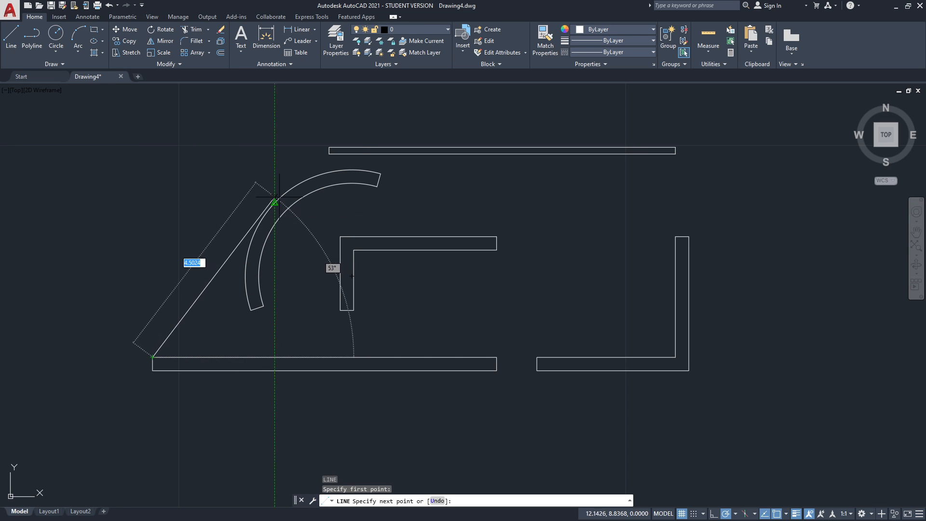
{"action": "right_click", "coordinate": [222, 190], "text": "shift"}
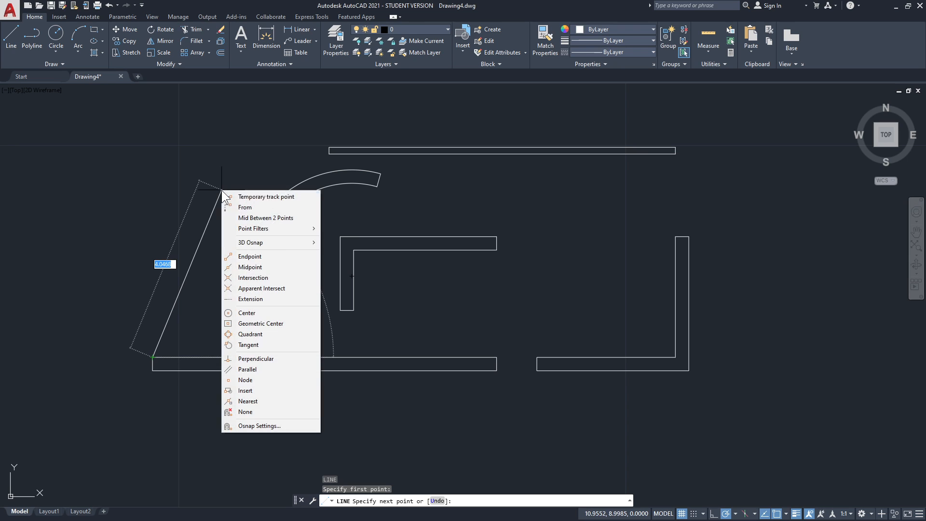
{"action": "left_click", "coordinate": [253, 344]}
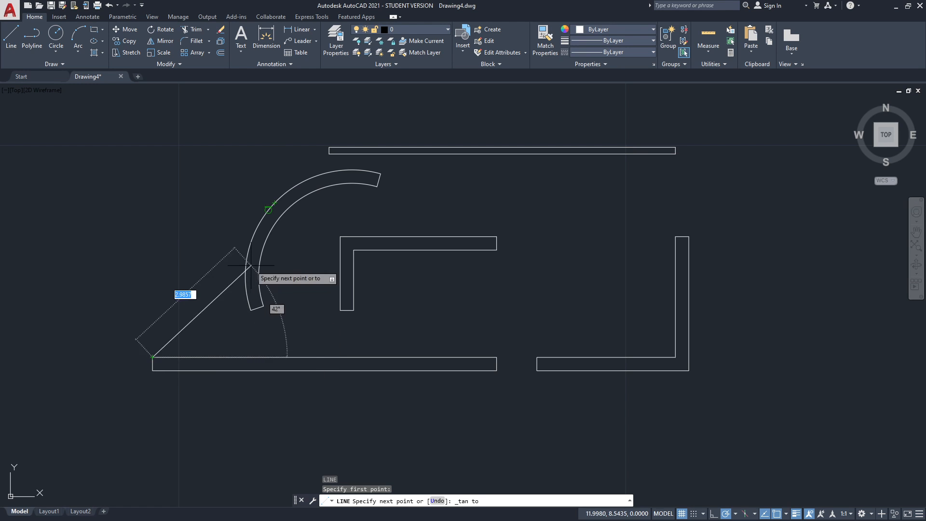
{"action": "left_click", "coordinate": [269, 210]}
{"action": "key", "text": "Escape"}
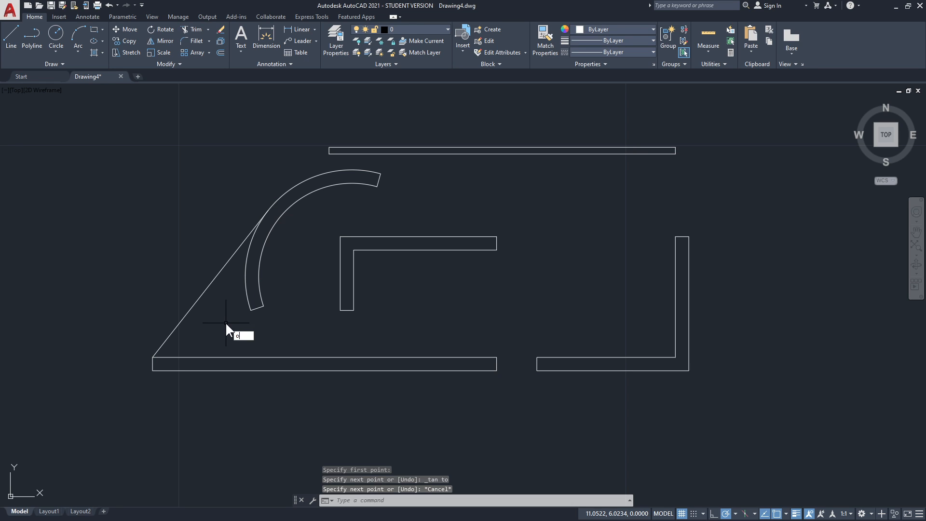
Offset the slanted tangent line 0.3 units to its inner, lower-right side.
{"action": "type", "text": "o"}
{"action": "key", "text": "Return"}
{"action": "type", "text": "0.3"}
{"action": "key", "text": "Return"}
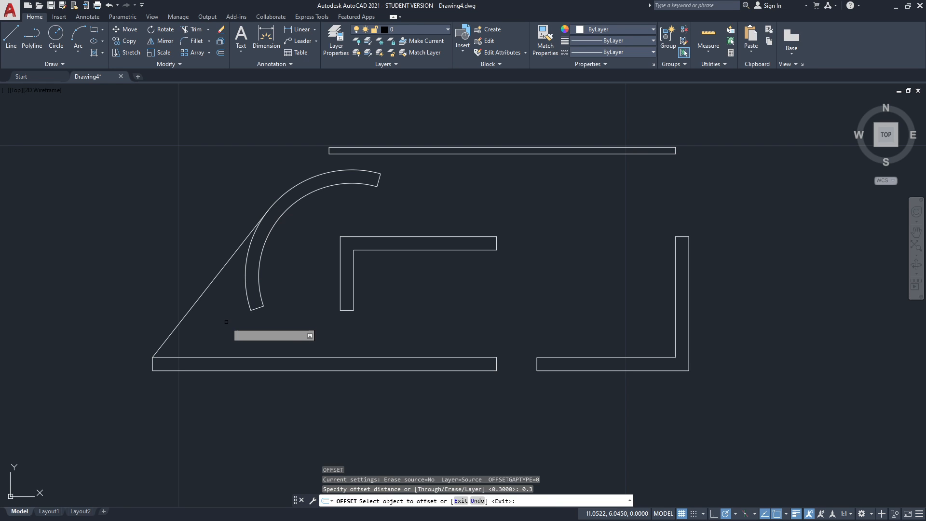
{"action": "left_click", "coordinate": [203, 292]}
{"action": "left_click", "coordinate": [204, 309]}
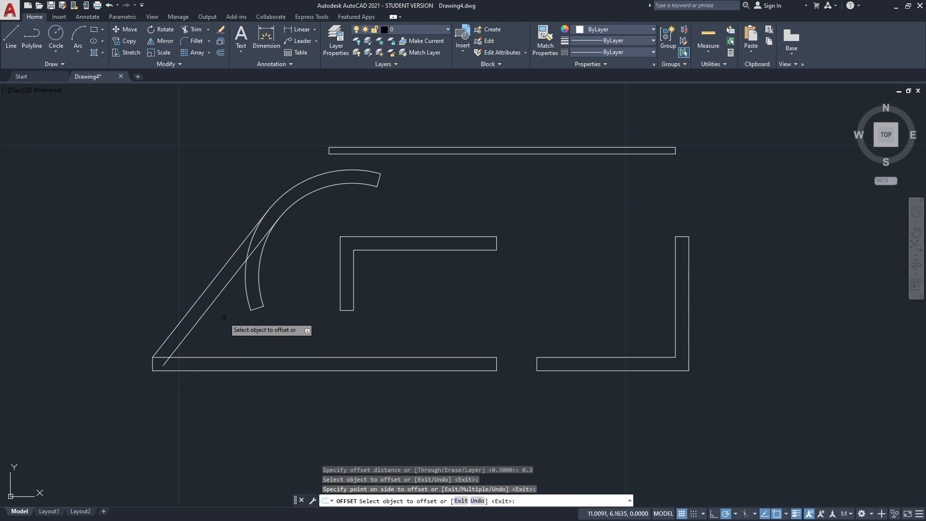
{"action": "key", "text": "Escape"}
Fillet the inner slanted line with the lower wall's upper edge into a sharp inner corner.
{"action": "type", "text": "f"}
{"action": "key", "text": "Return"}
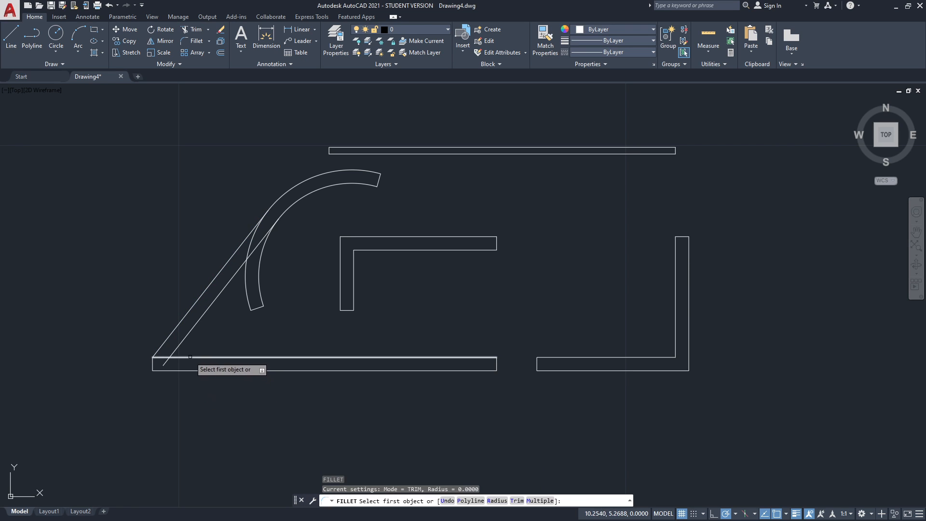
{"action": "left_click", "coordinate": [196, 358]}
{"action": "left_click", "coordinate": [185, 338]}
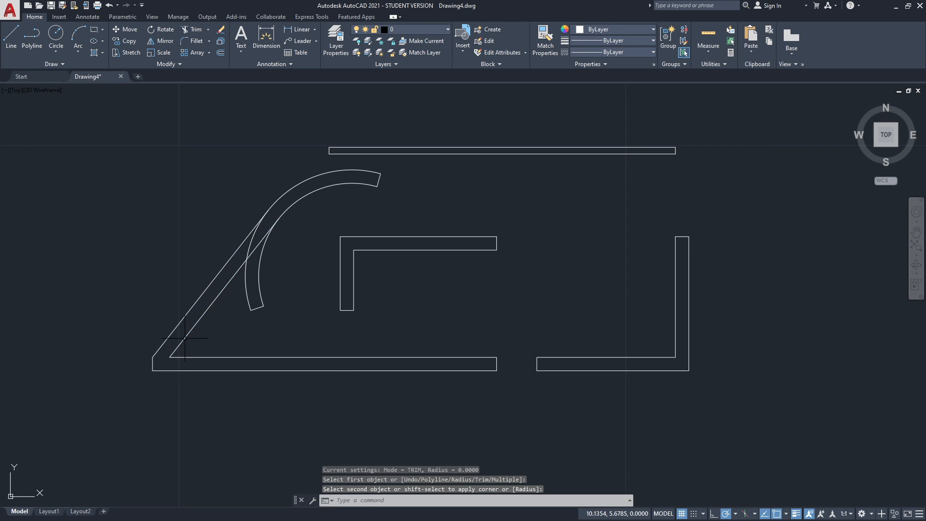
Fillet the inner and outer slanted lines to their matching arcs, removing the arc portions below the joints.
{"action": "key", "text": "Return"}
{"action": "left_click", "coordinate": [261, 243]}
{"action": "left_click", "coordinate": [287, 216]}
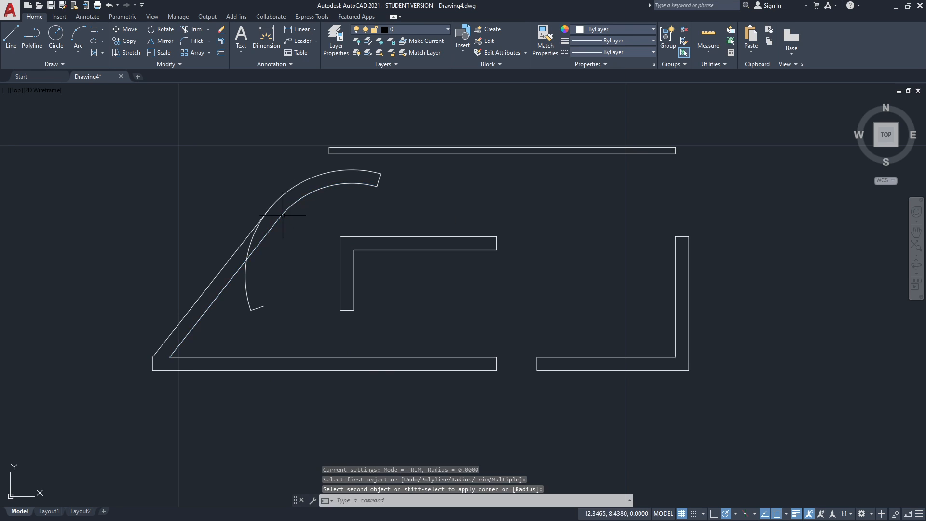
{"action": "key", "text": "Return"}
{"action": "left_click", "coordinate": [249, 235]}
{"action": "left_click", "coordinate": [282, 194]}
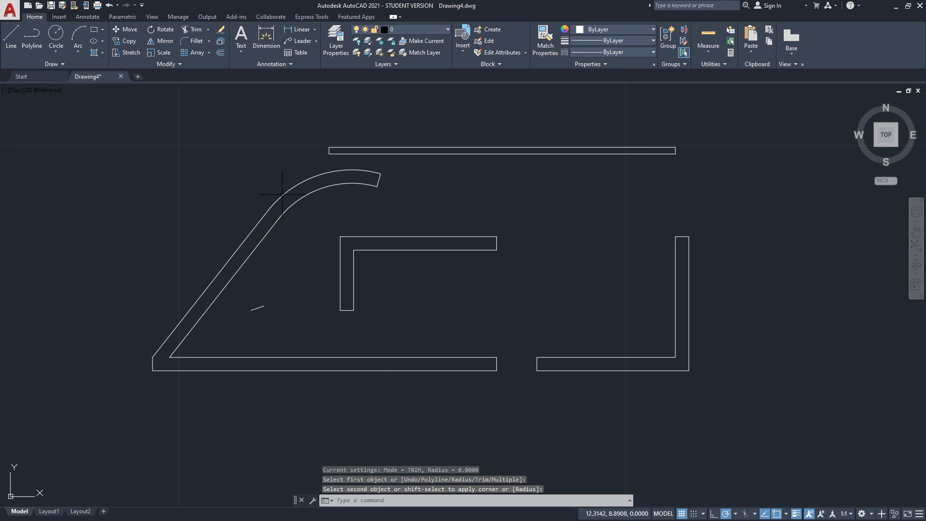
{"action": "key", "text": "Escape"}
{"action": "key", "text": "Escape"}
Erase the short stray line between the slanted wall and the inner L-shaped wall.
{"action": "left_click", "coordinate": [337, 323]}
{"action": "left_click", "coordinate": [243, 295]}
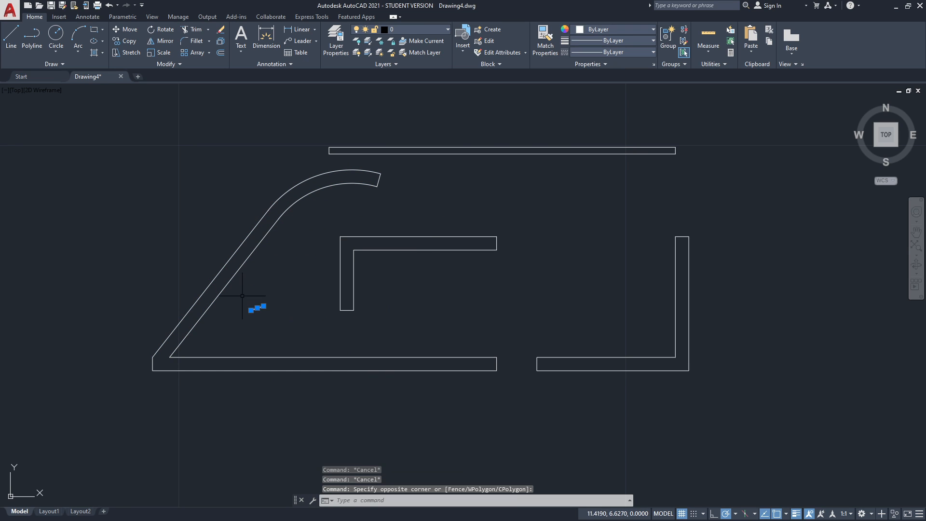
{"action": "type", "text": "e"}
{"action": "key", "text": "Return"}
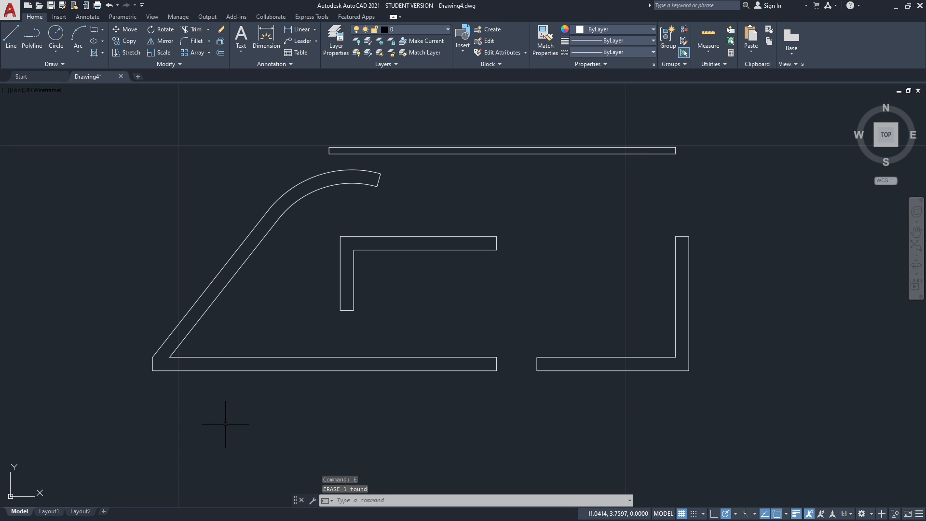
Fillet the inner slanted line and the lower wall's upper edge with a radius of 1.5.
{"action": "type", "text": "f"}
{"action": "key", "text": "Return"}
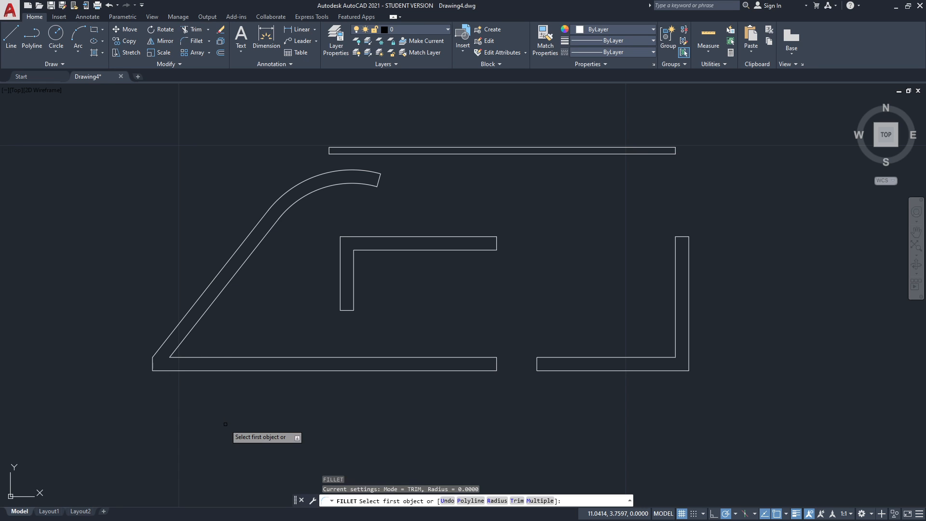
{"action": "left_click", "coordinate": [498, 501]}
{"action": "left_click", "coordinate": [170, 357]}
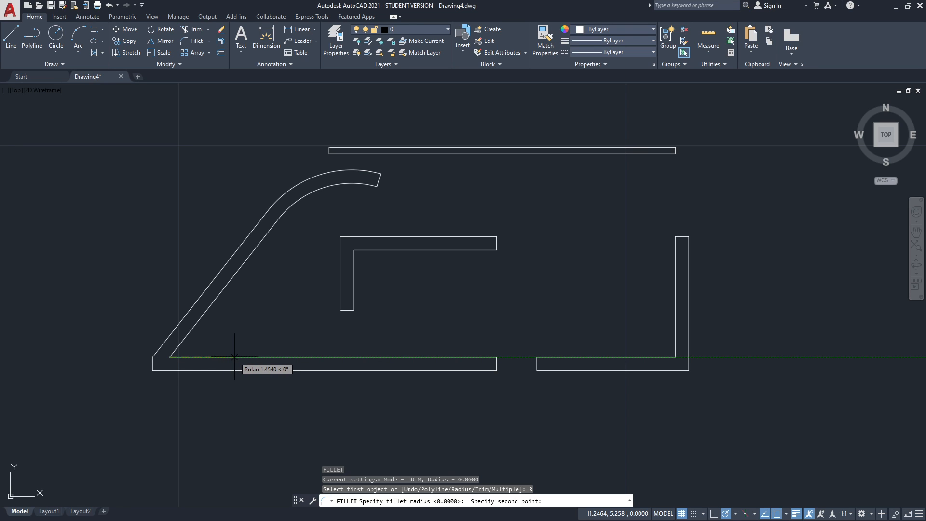
{"action": "type", "text": "1.5"}
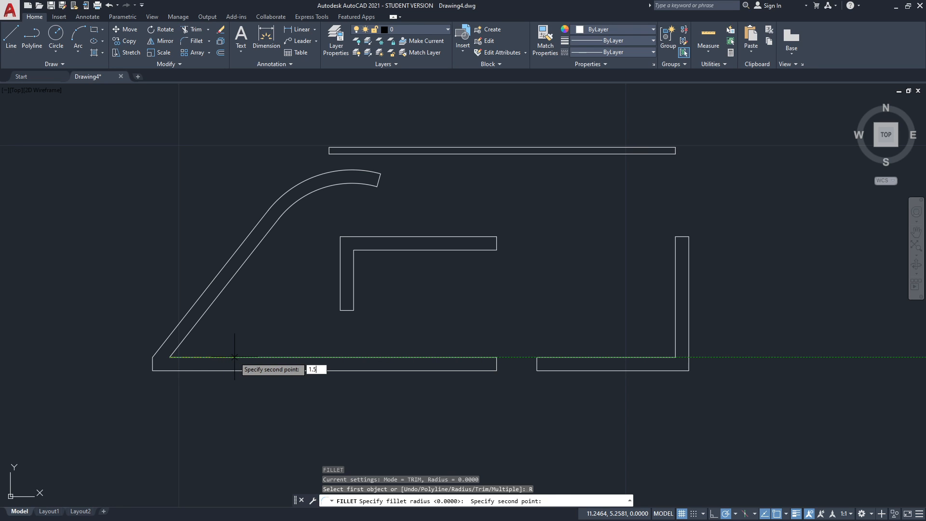
{"action": "key", "text": "Return"}
{"action": "left_click", "coordinate": [235, 357]}
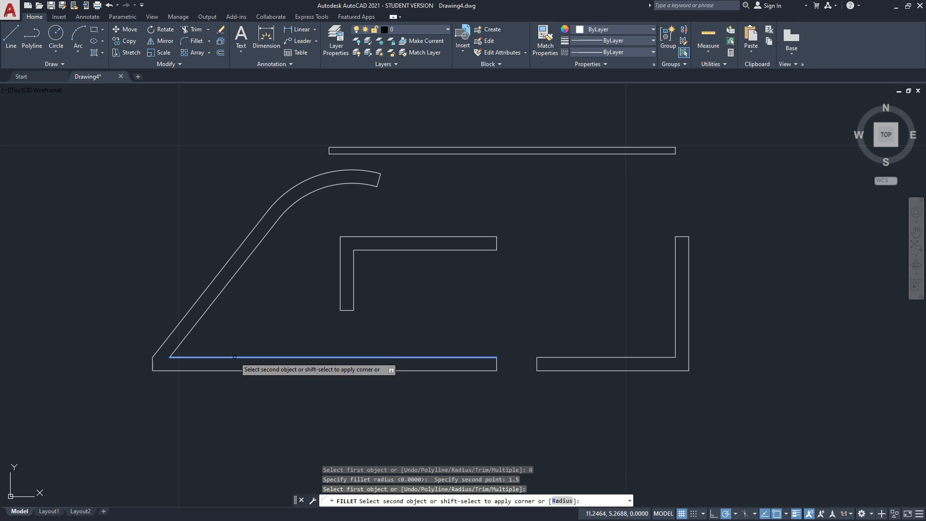
{"action": "left_click", "coordinate": [218, 296]}
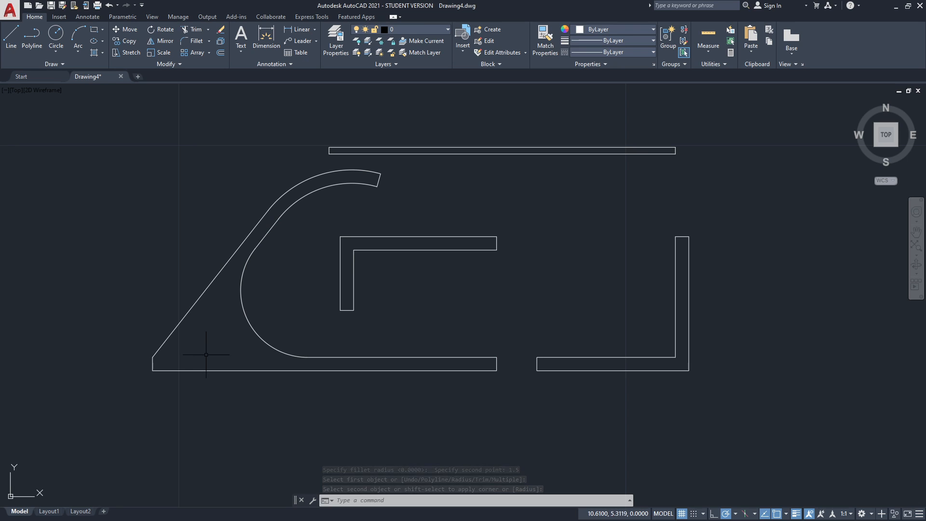
{"action": "key", "text": "Return"}
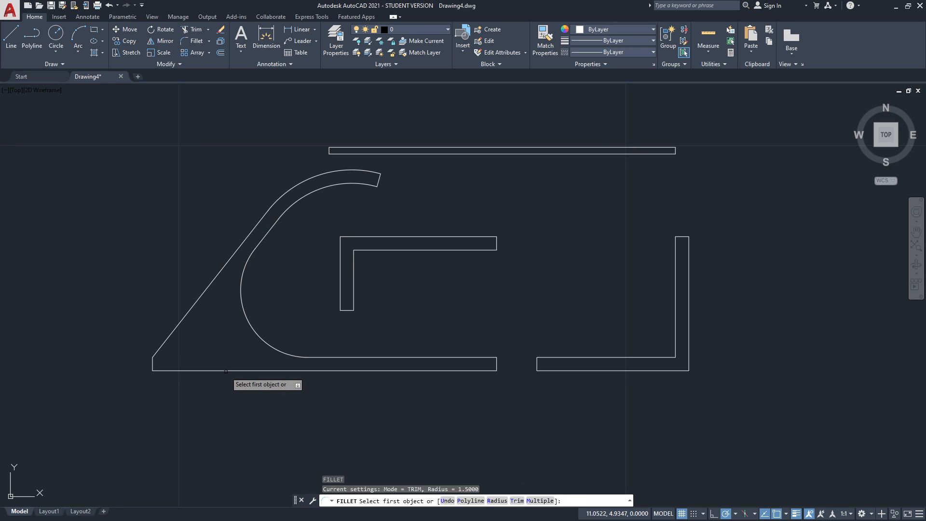
{"action": "left_click", "coordinate": [226, 371]}
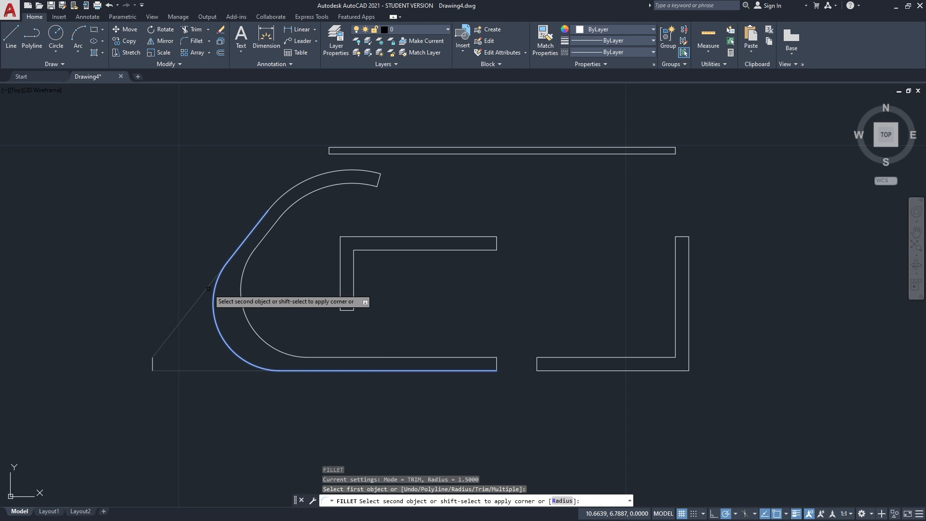
{"action": "key", "text": "Escape"}
{"action": "key", "text": "Escape"}
{"action": "key", "text": "Escape"}
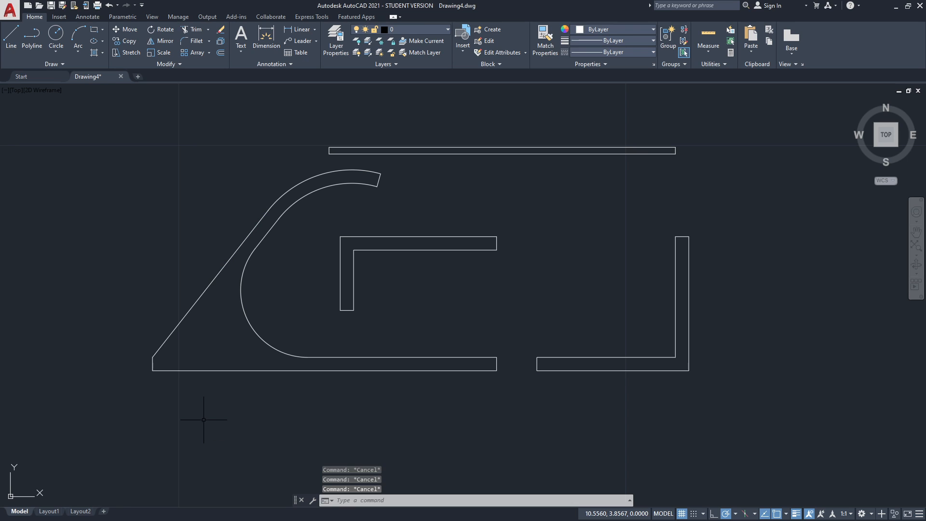
Offset the rounded inner corner arc outward by the lower wall's thickness, taking the distance from the wall's two edges.
{"action": "type", "text": "o"}
{"action": "key", "text": "Return"}
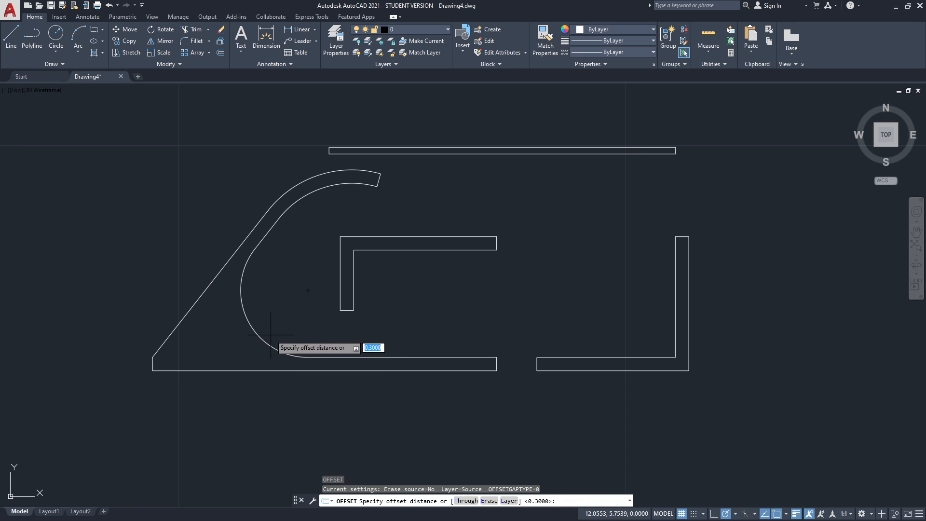
{"action": "left_click", "coordinate": [308, 357]}
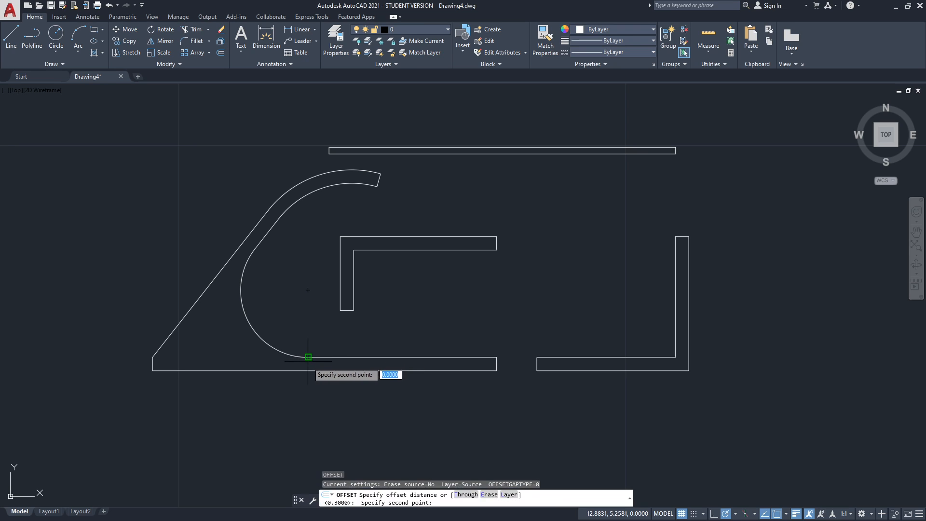
{"action": "left_click", "coordinate": [308, 370]}
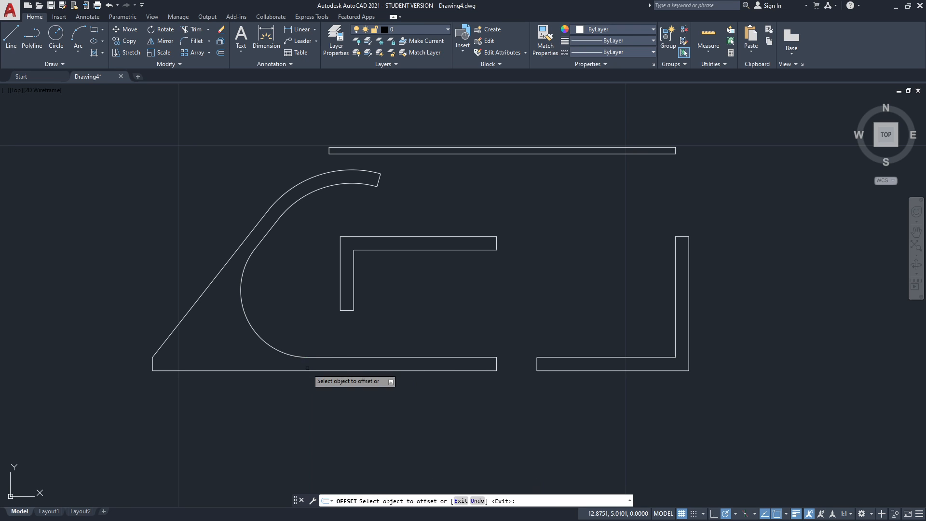
{"action": "left_click", "coordinate": [244, 311]}
{"action": "left_click", "coordinate": [229, 317]}
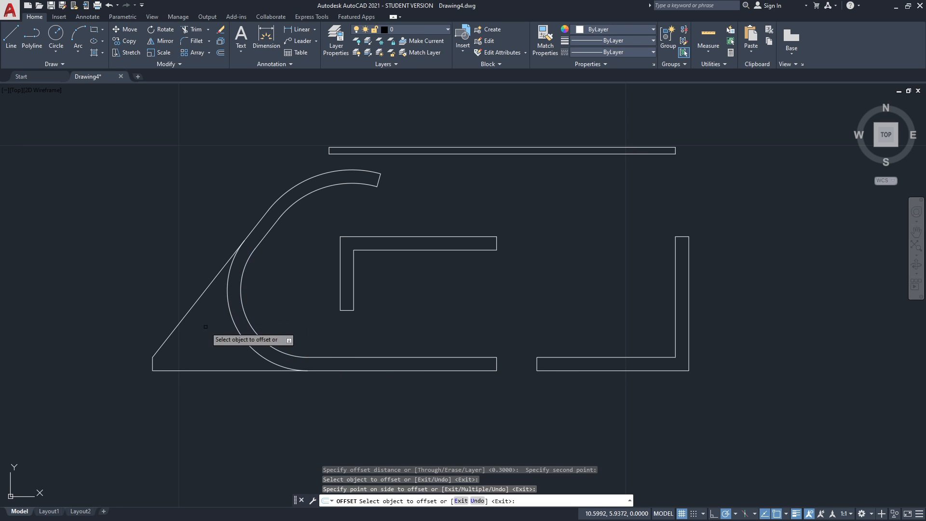
{"action": "key", "text": "Escape"}
Fillet the outer corner arc with the outer slanted line, removing the slanted line's portion below the joint.
{"action": "type", "text": "f"}
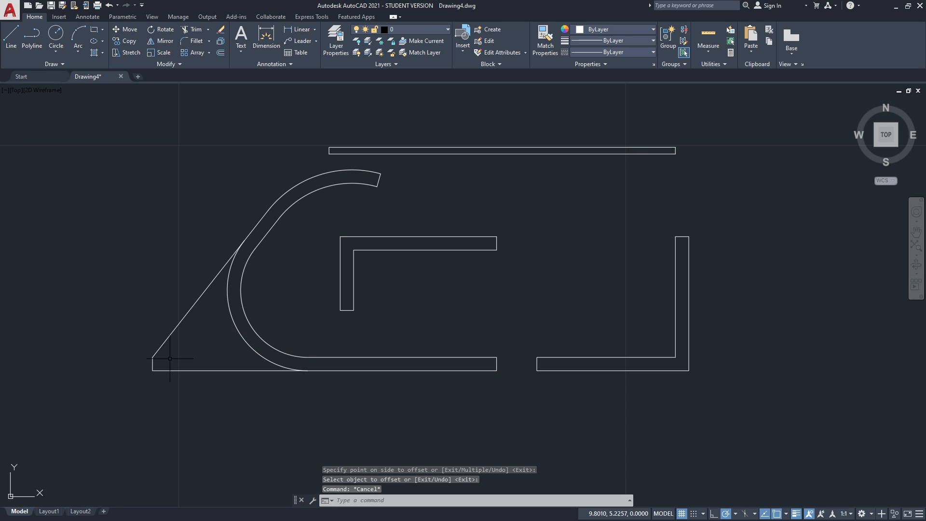
{"action": "key", "text": "Return"}
{"action": "left_click", "coordinate": [230, 269]}
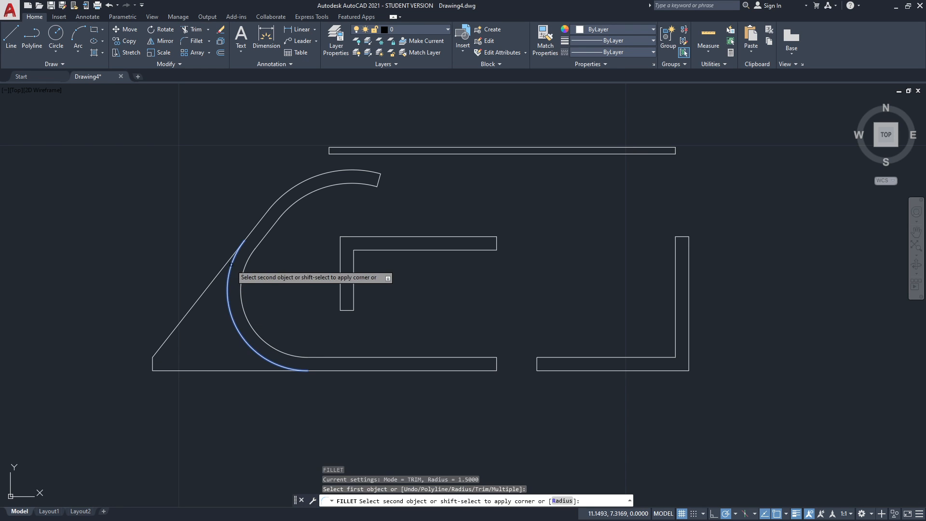
{"action": "left_click", "coordinate": [249, 241]}
{"action": "key", "text": "Escape"}
{"action": "key", "text": "Escape"}
{"action": "key", "text": "Escape"}
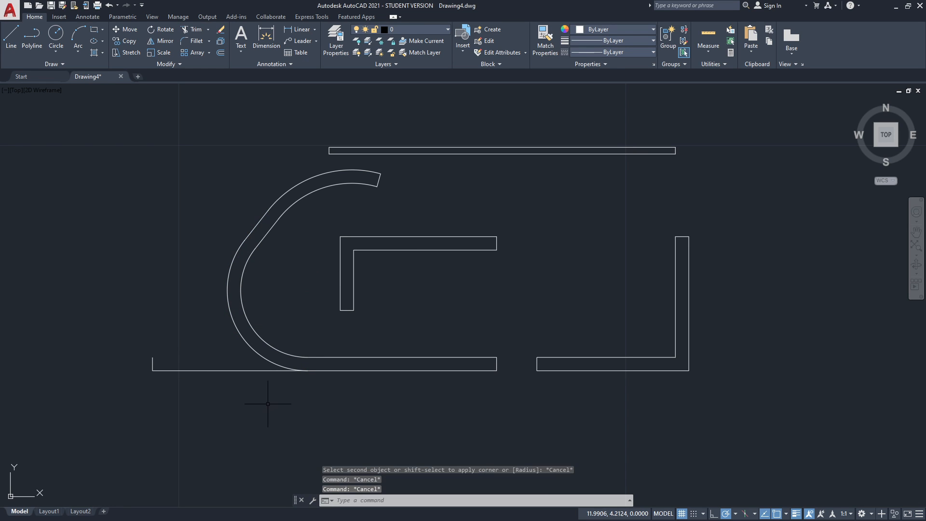
Trim the lower wall's bottom edge back to the outer corner arc and erase the leftover short vertical end line.
{"action": "type", "text": "tr"}
{"action": "key", "text": "Return"}
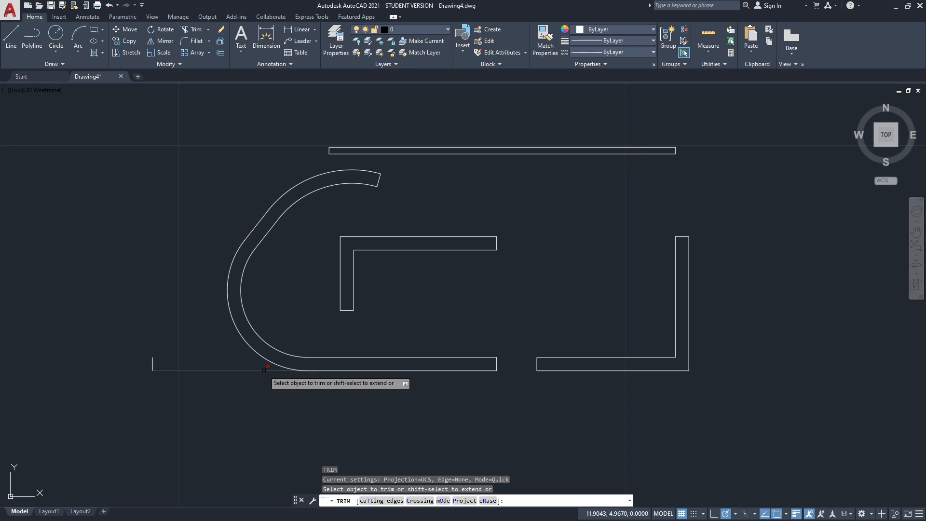
{"action": "left_click", "coordinate": [174, 371]}
{"action": "key", "text": "Return"}
{"action": "left_click", "coordinate": [169, 382]}
{"action": "left_click", "coordinate": [141, 334]}
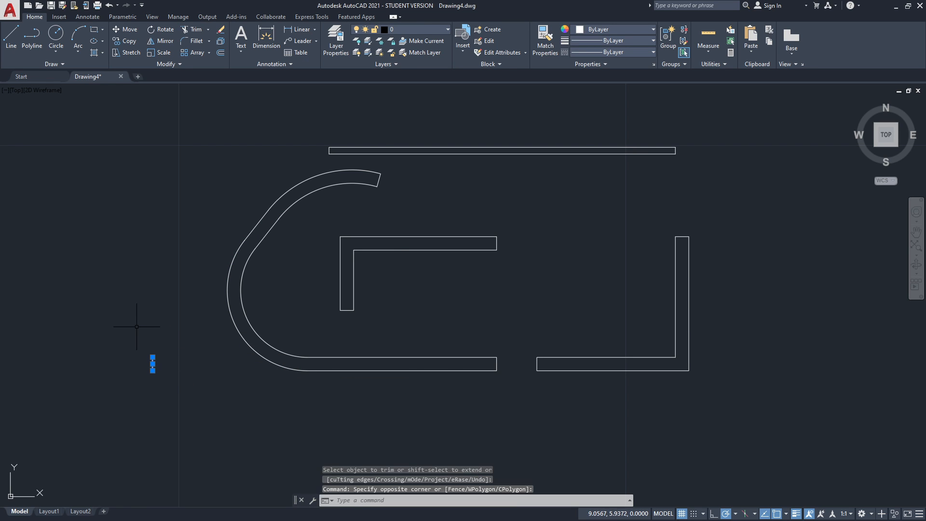
{"action": "type", "text": "e"}
{"action": "key", "text": "Return"}
Stretch the upper curved wall end 3 units outward along the slanted wall's direction, lengthening the slanted wall.
{"action": "middle_click_drag", "start_coordinate": [299, 197], "coordinate": [249, 276]}
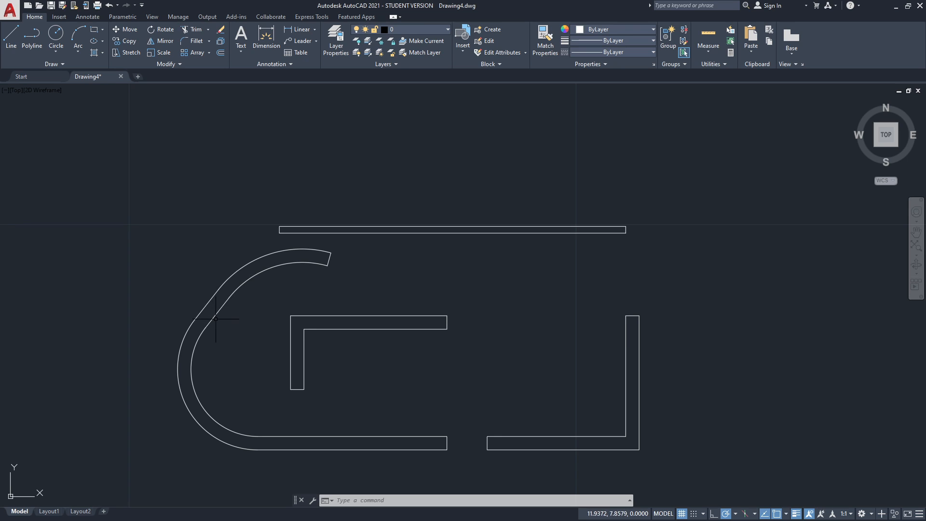
{"action": "type", "text": "s"}
{"action": "key", "text": "Return"}
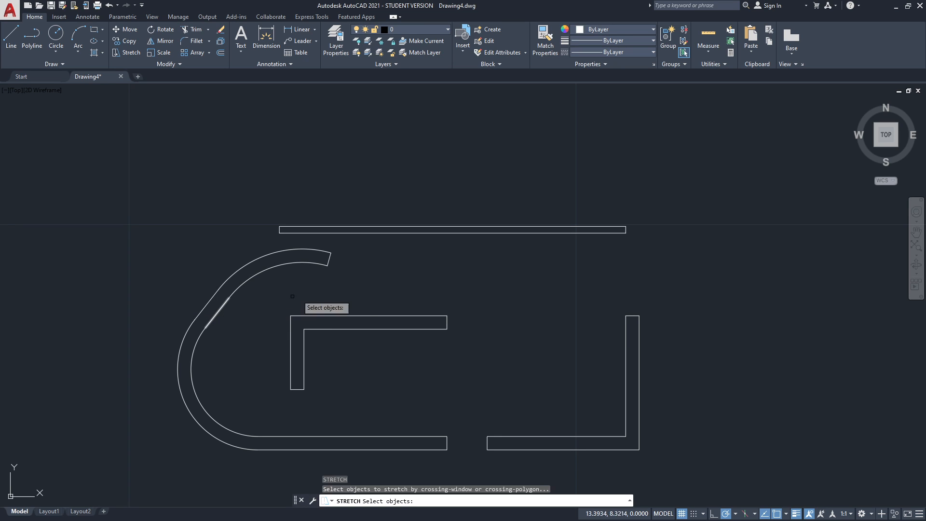
{"action": "left_click", "coordinate": [369, 307]}
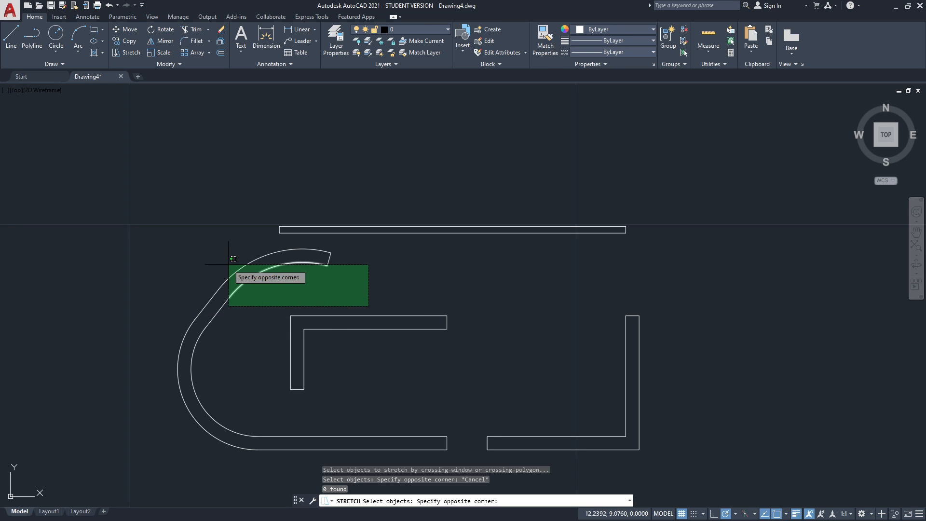
{"action": "left_click", "coordinate": [180, 239]}
{"action": "key", "text": "Return"}
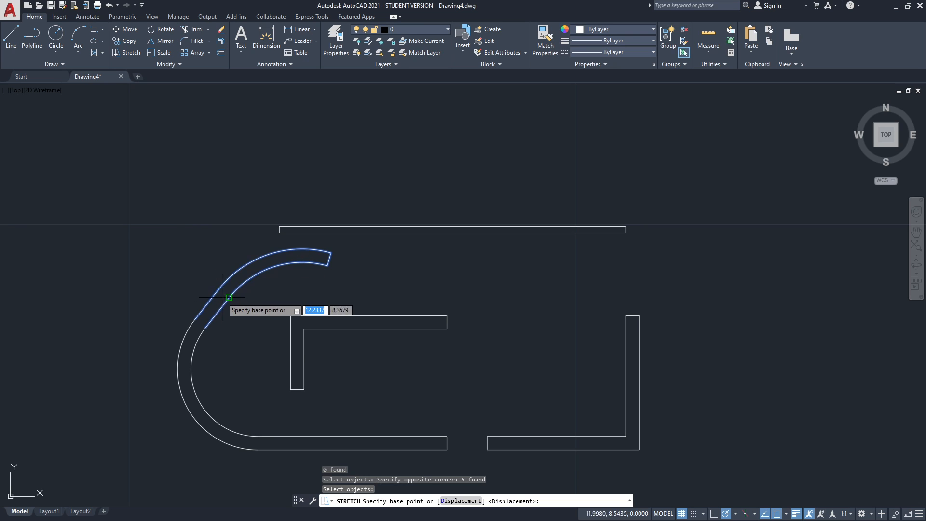
{"action": "left_click", "coordinate": [205, 328]}
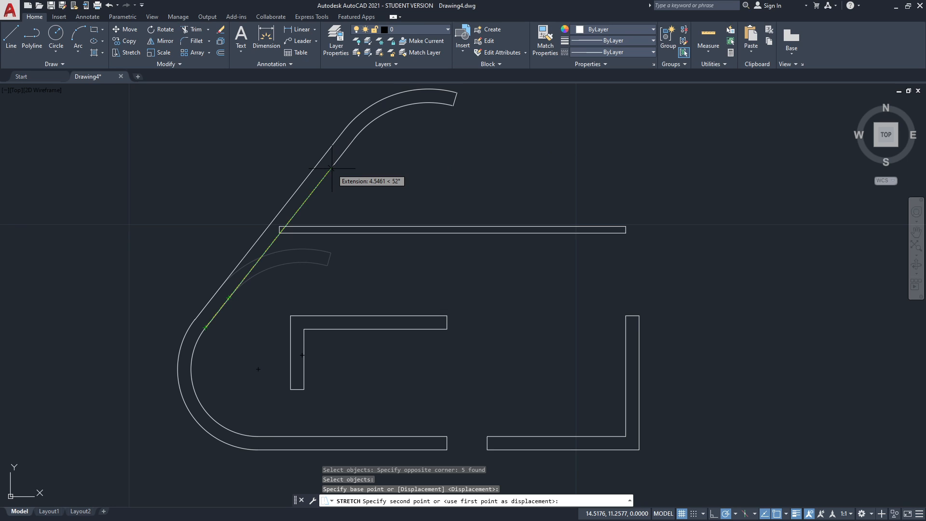
{"action": "type", "text": "3"}
{"action": "key", "text": "Return"}
{"action": "key", "text": "Escape"}
{"action": "key", "text": "Escape"}
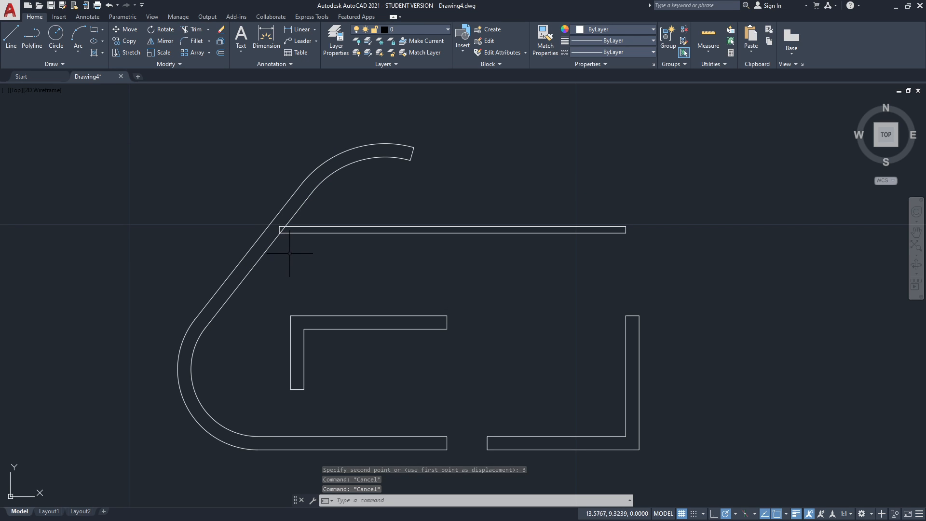
Stretch the left end of the thin horizontal wall 1 unit to the right, clear of the slanted wall.
{"action": "type", "text": "s"}
{"action": "key", "text": "Return"}
{"action": "left_click", "coordinate": [300, 244]}
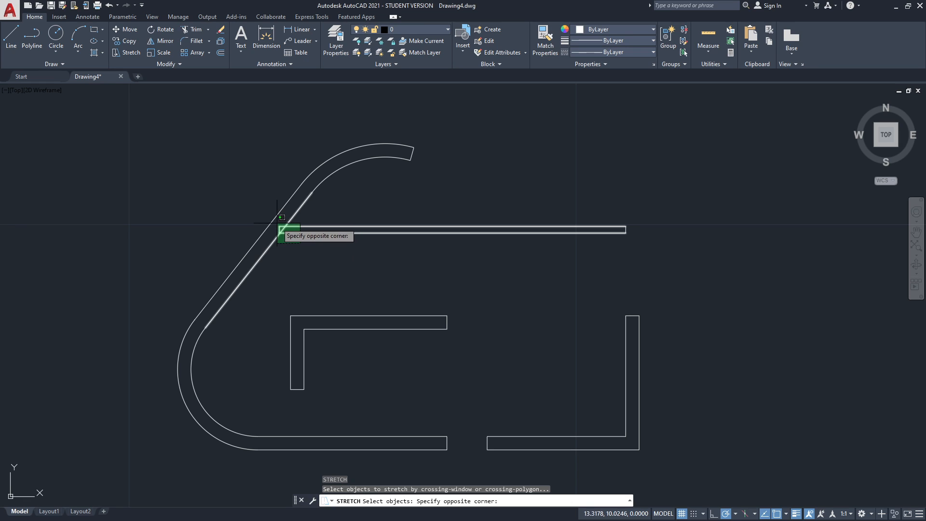
{"action": "left_click", "coordinate": [282, 217]}
{"action": "key", "text": "Return"}
{"action": "left_click", "coordinate": [200, 179]}
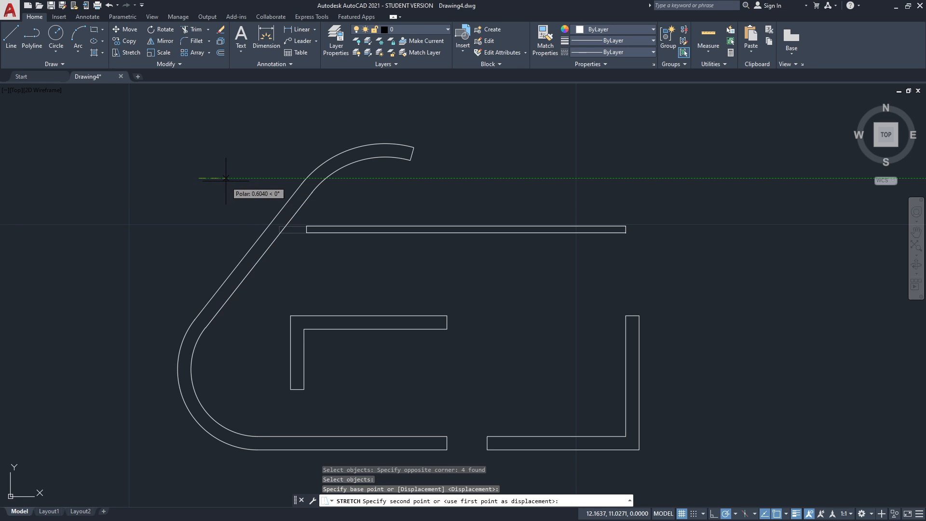
{"action": "type", "text": "1"}
{"action": "key", "text": "Return"}
{"action": "key", "text": "Escape"}
{"action": "key", "text": "Escape"}
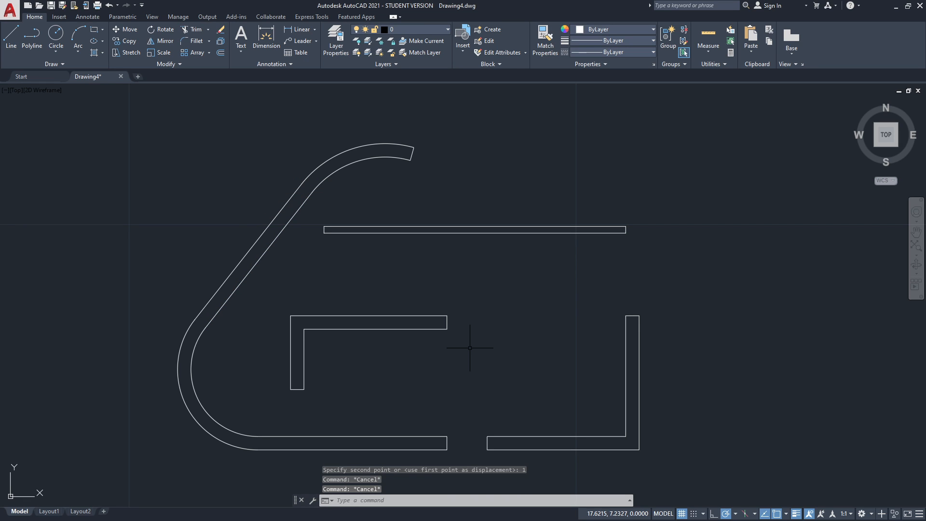
Review the enabled object snap modes in the drafting settings.
{"action": "scroll", "coordinate": [443, 247], "scroll_direction": "down", "scroll_amount": 4}
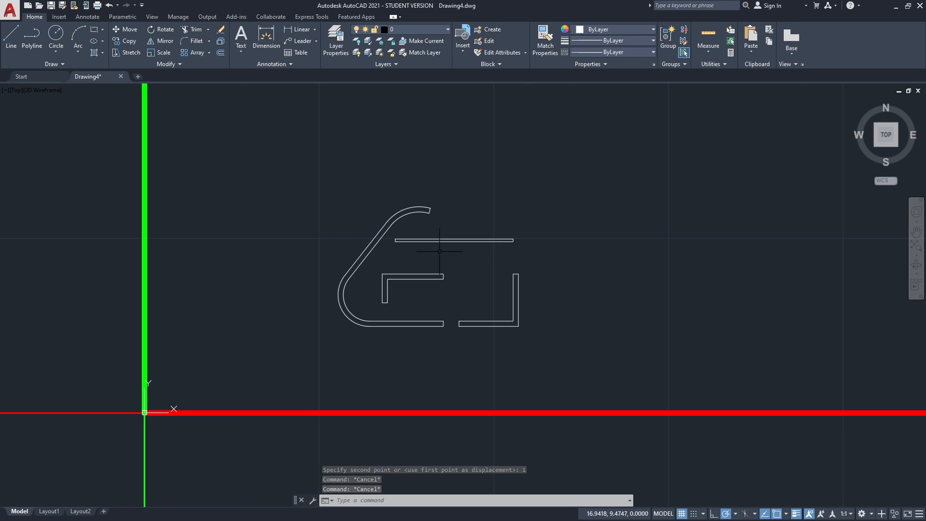
{"action": "scroll", "coordinate": [433, 268], "scroll_direction": "up", "scroll_amount": 3}
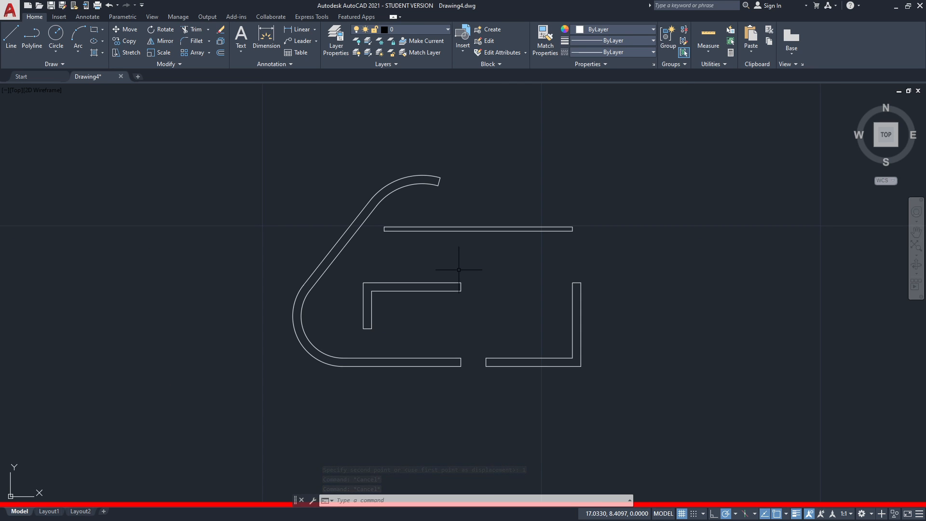
{"action": "middle_click_drag", "start_coordinate": [482, 242], "coordinate": [458, 269]}
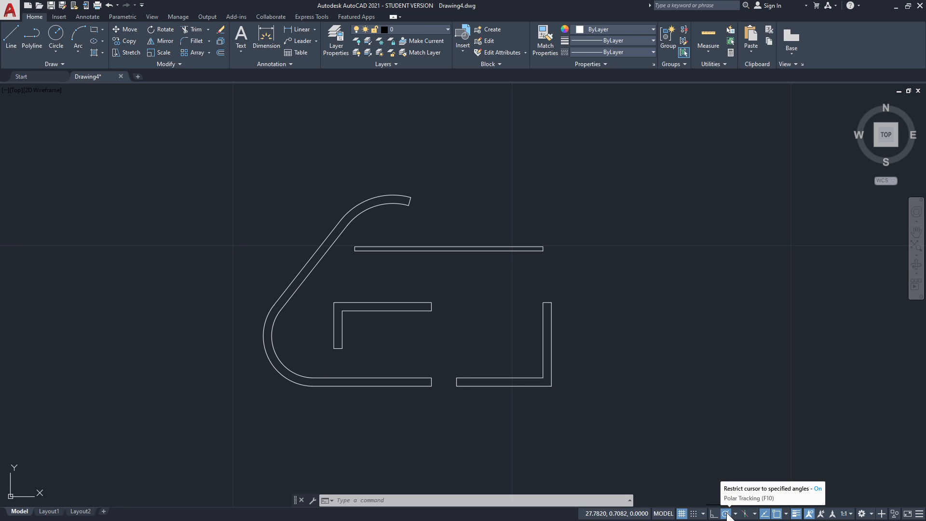
{"action": "right_click", "coordinate": [776, 514]}
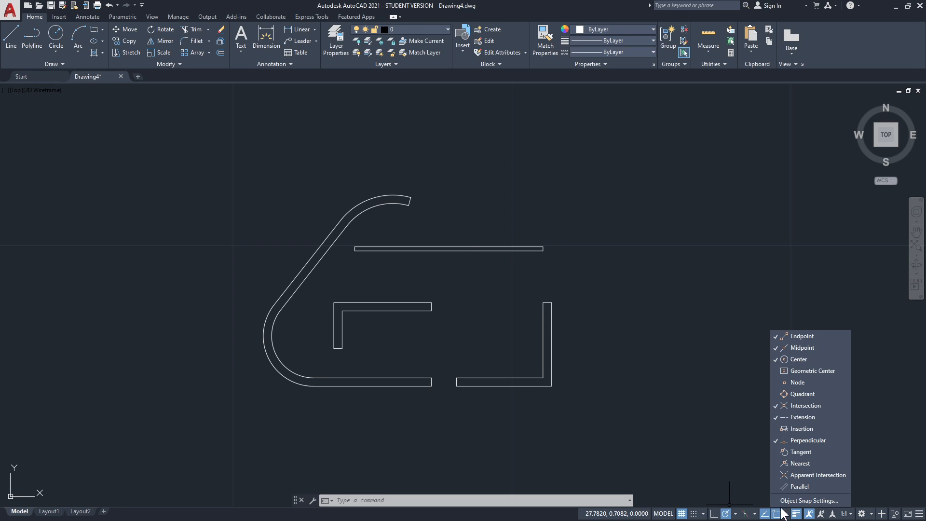
{"action": "left_click", "coordinate": [809, 500]}
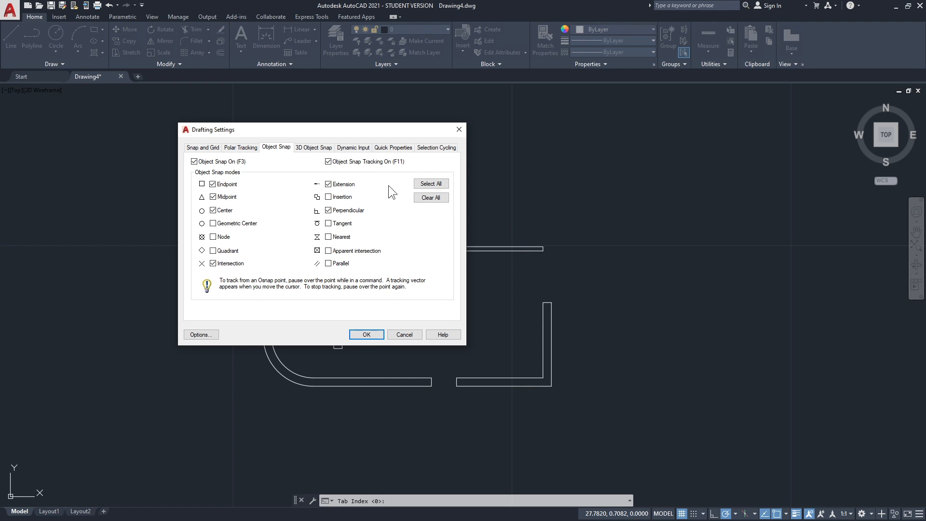
{"action": "left_click", "coordinate": [367, 334]}
{"action": "scroll", "coordinate": [362, 309], "scroll_direction": "down", "scroll_amount": 2}
{"action": "middle_click_drag", "start_coordinate": [352, 299], "coordinate": [376, 276]}
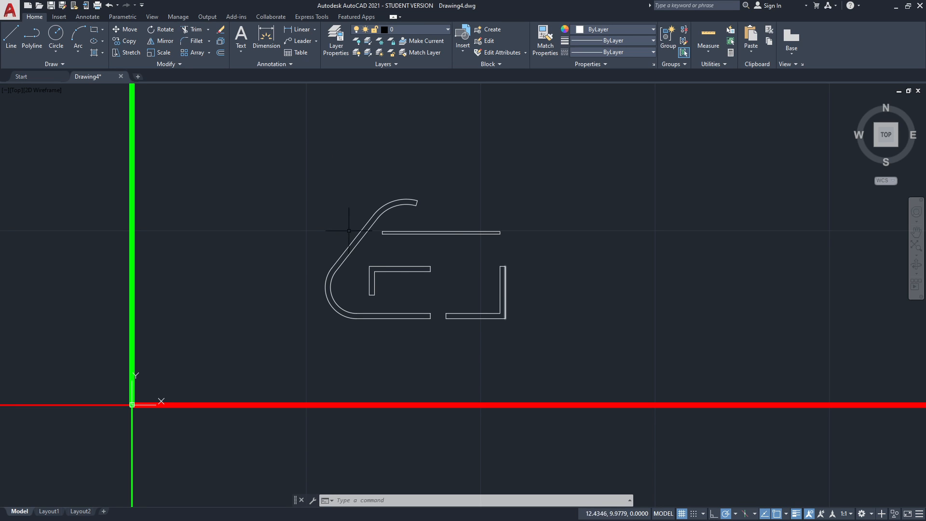
{"action": "scroll", "coordinate": [393, 244], "scroll_direction": "up", "scroll_amount": 3}
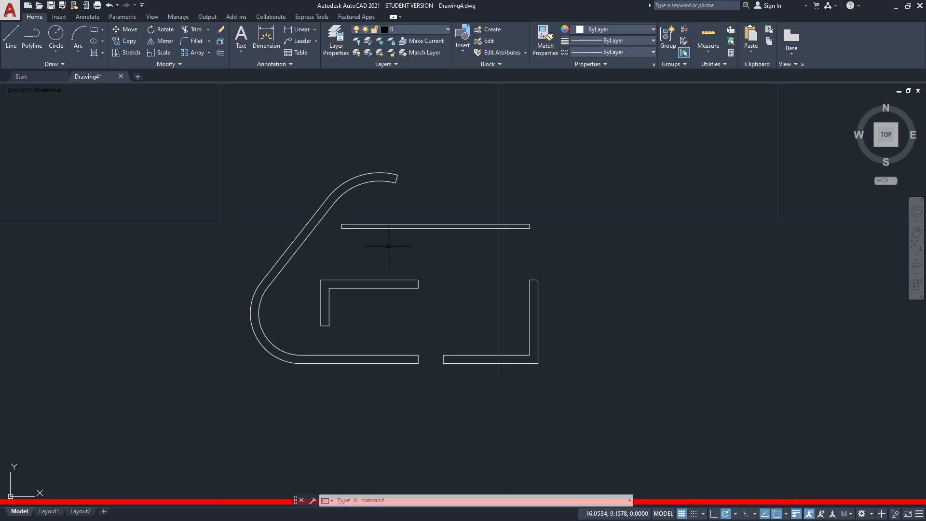
Cancel the trial line started with polar tracking and erase the entire wall layout.
{"action": "left_click", "coordinate": [726, 514]}
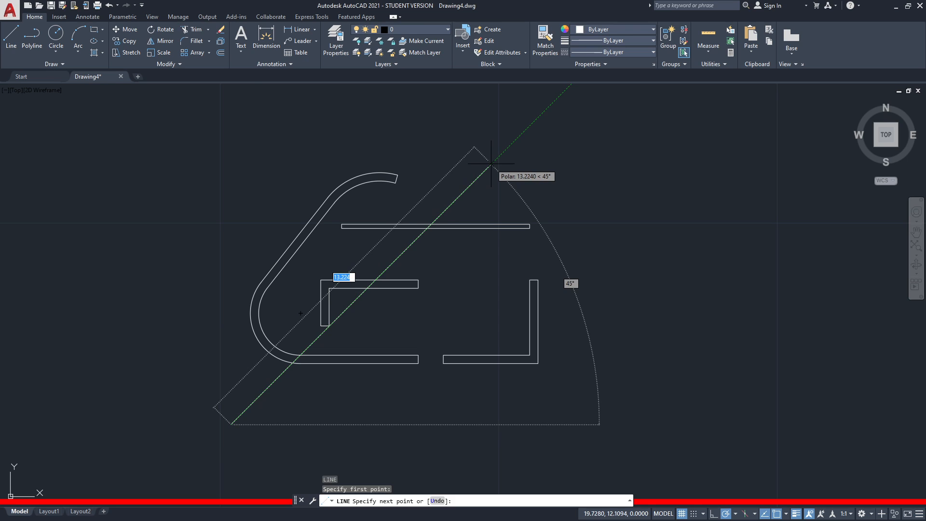
{"action": "key", "text": "Escape"}
{"action": "scroll", "coordinate": [477, 331], "scroll_direction": "down", "scroll_amount": 2}
{"action": "left_click", "coordinate": [675, 359]}
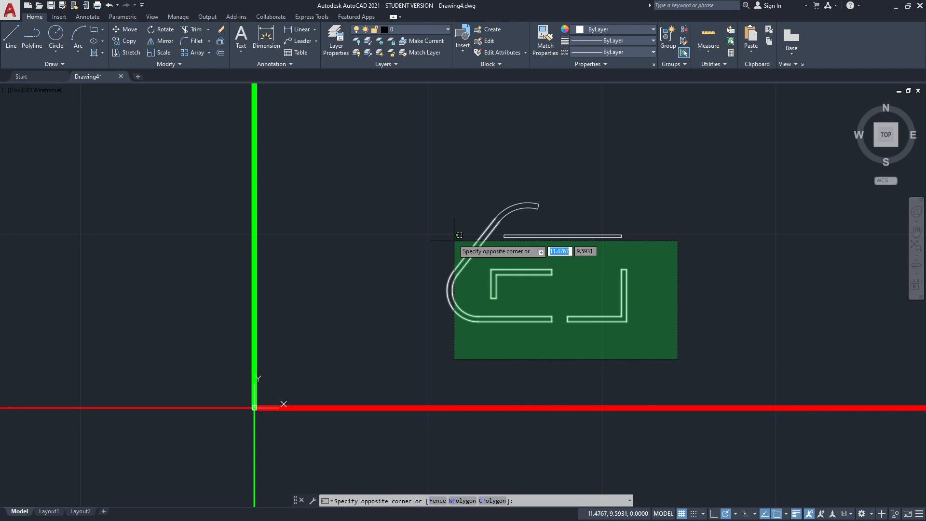
{"action": "left_click", "coordinate": [382, 133]}
{"action": "type", "text": "E"}
{"action": "key", "text": "Return"}
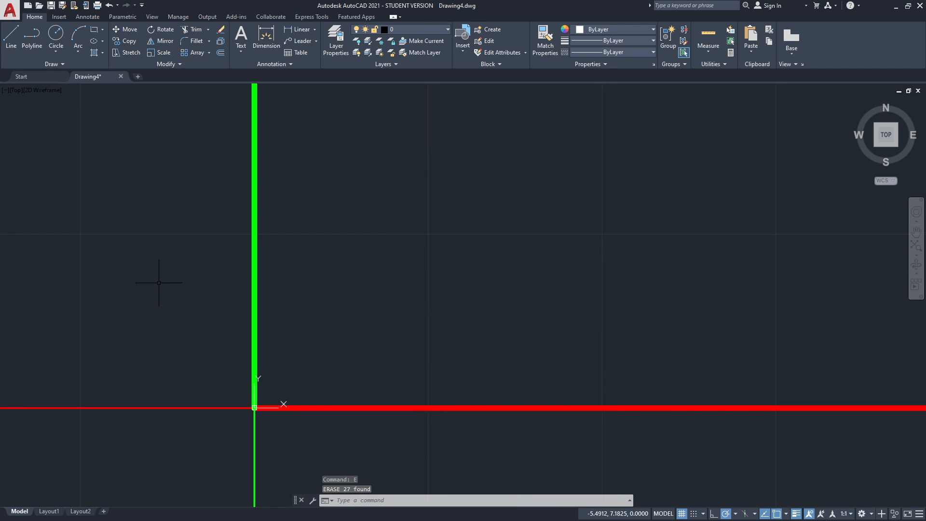
Examine the grid spacing around the origin at different zoom levels, toggling the grid display off and back on.
{"action": "middle_click_drag", "start_coordinate": [159, 283], "coordinate": [319, 223]}
{"action": "scroll", "coordinate": [324, 265], "scroll_direction": "down", "scroll_amount": 5}
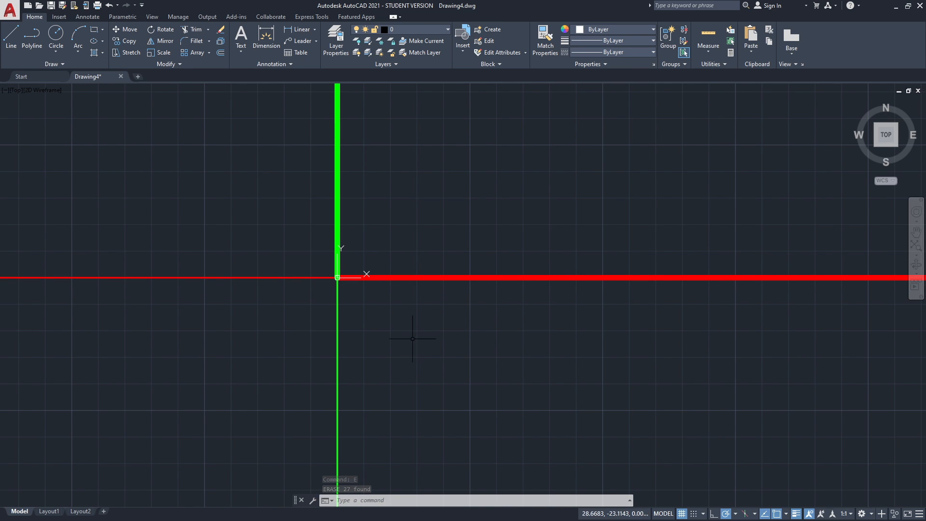
{"action": "scroll", "coordinate": [353, 261], "scroll_direction": "up", "scroll_amount": 8}
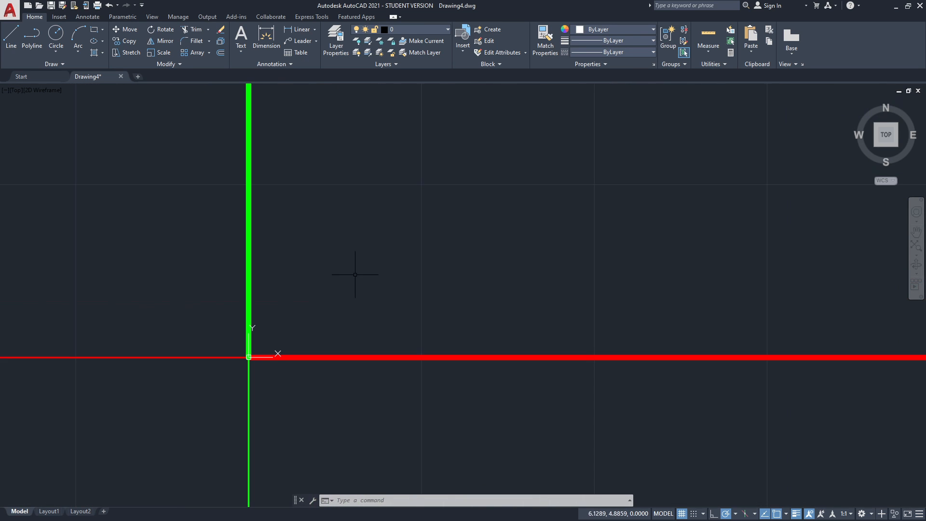
{"action": "scroll", "coordinate": [294, 276], "scroll_direction": "up", "scroll_amount": 2}
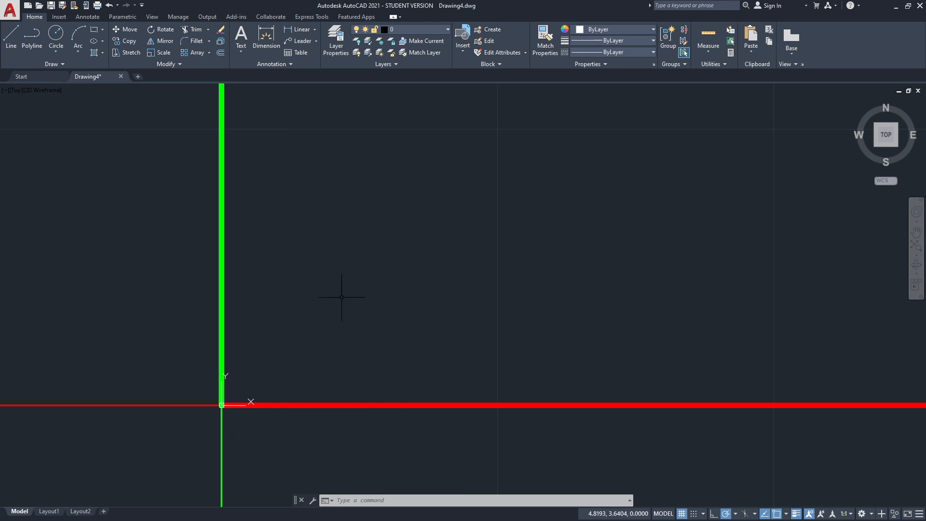
{"action": "scroll", "coordinate": [379, 310], "scroll_direction": "down", "scroll_amount": 5}
{"action": "scroll", "coordinate": [375, 300], "scroll_direction": "down", "scroll_amount": 2}
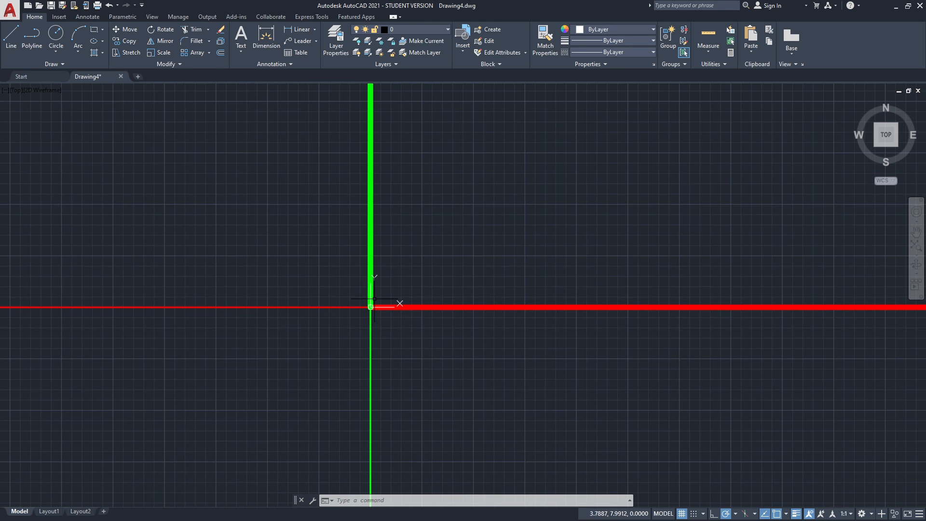
{"action": "middle_click_drag", "start_coordinate": [432, 261], "coordinate": [362, 286]}
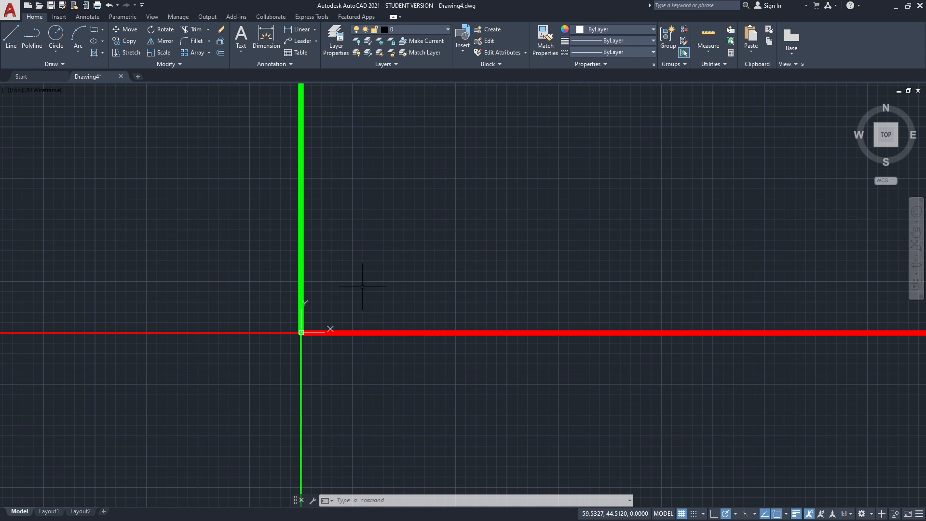
{"action": "key", "text": "F7"}
{"action": "key", "text": "F7"}
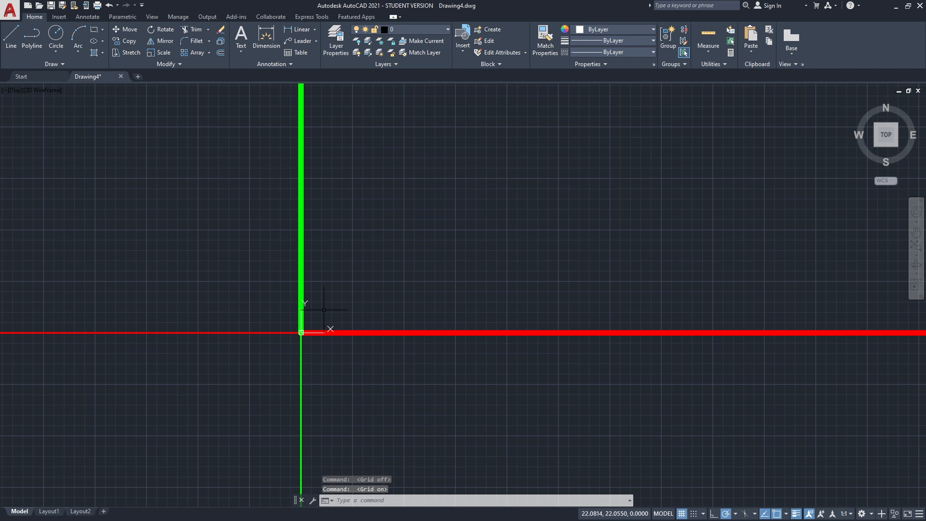
{"action": "scroll", "coordinate": [306, 322], "scroll_direction": "up", "scroll_amount": 10}
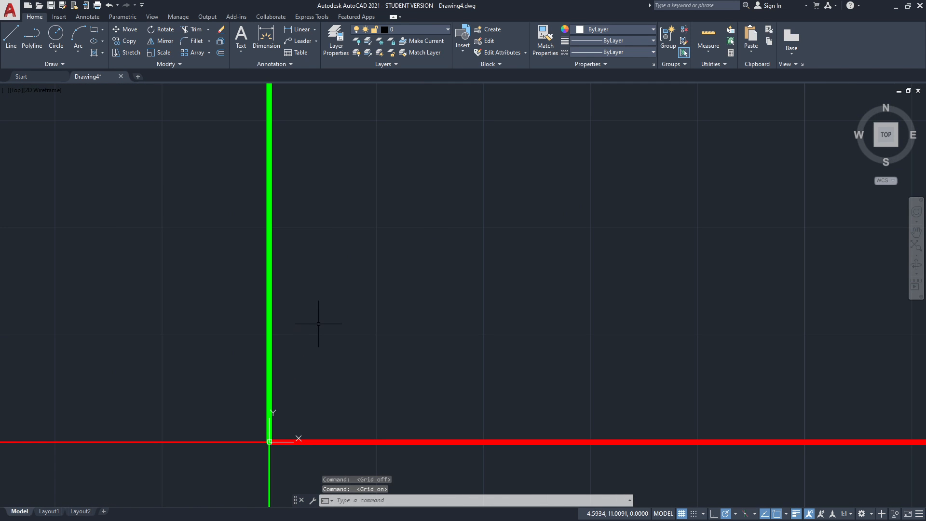
Toggle grid snap on and off, and draw a horizontal line with a vertical line running down from its right end.
{"action": "type", "text": "l"}
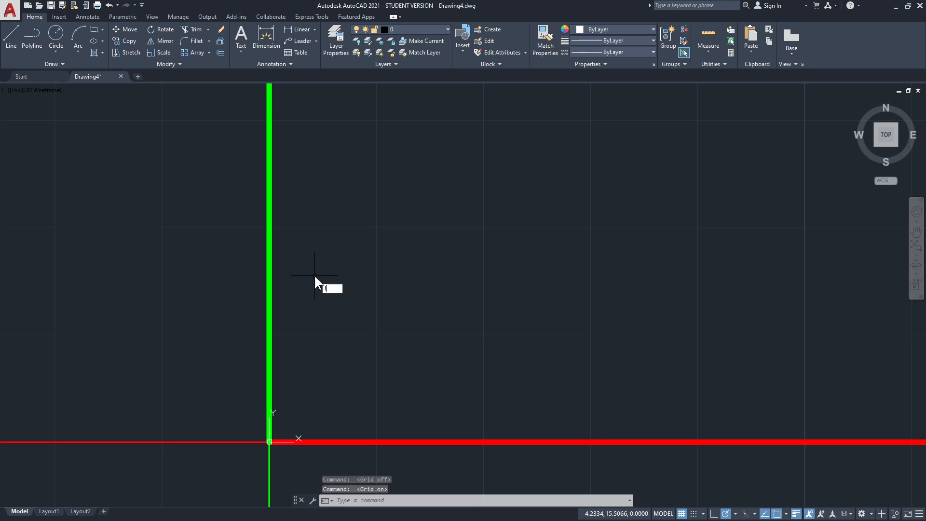
{"action": "key", "text": "Return"}
{"action": "key", "text": "F9"}
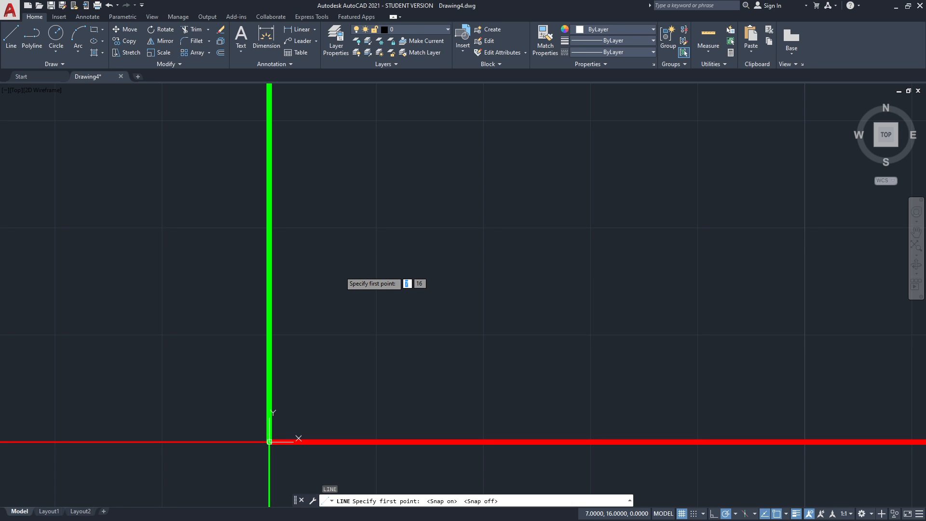
{"action": "type", "text": "l"}
{"action": "key", "text": "Return"}
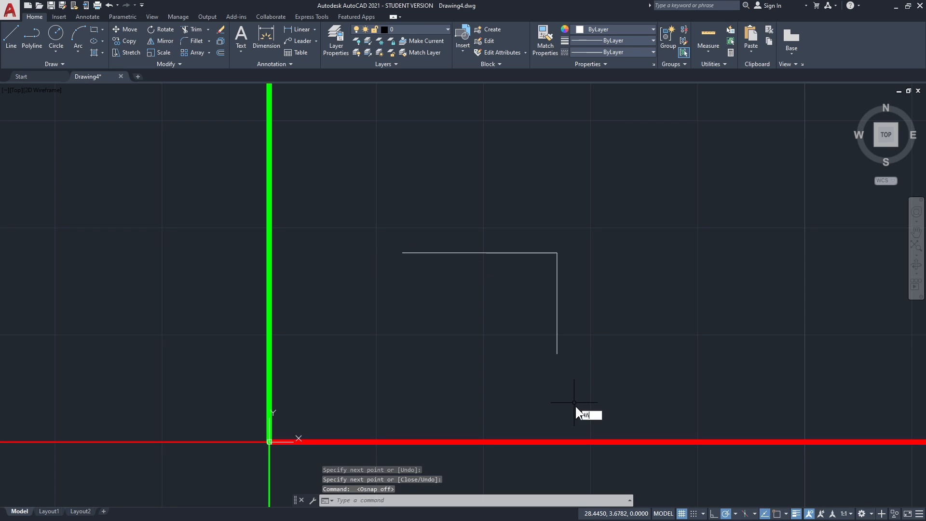
Start a trial line below the two connected lines, turn object snap back on to test it, and cancel the line.
{"action": "key", "text": "Return"}
{"action": "left_click", "coordinate": [604, 413]}
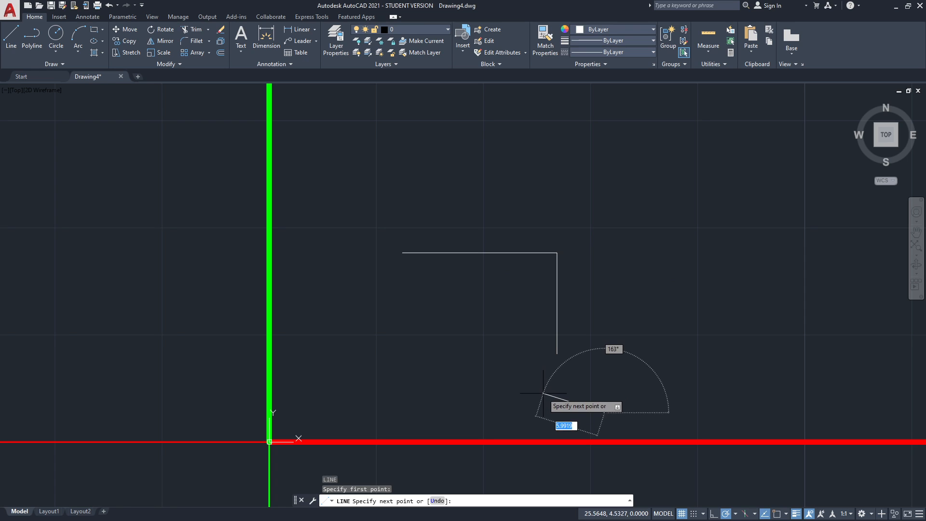
{"action": "key", "text": "F3"}
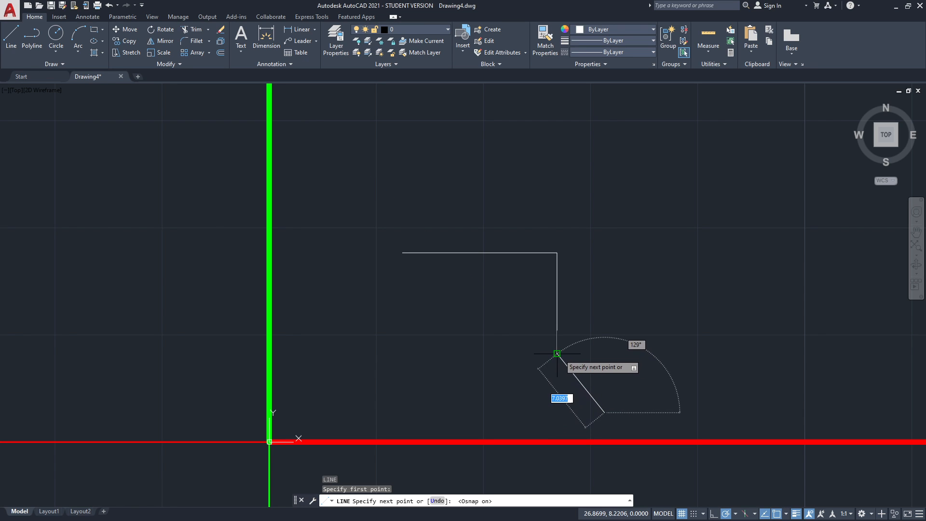
{"action": "key", "text": "Escape"}
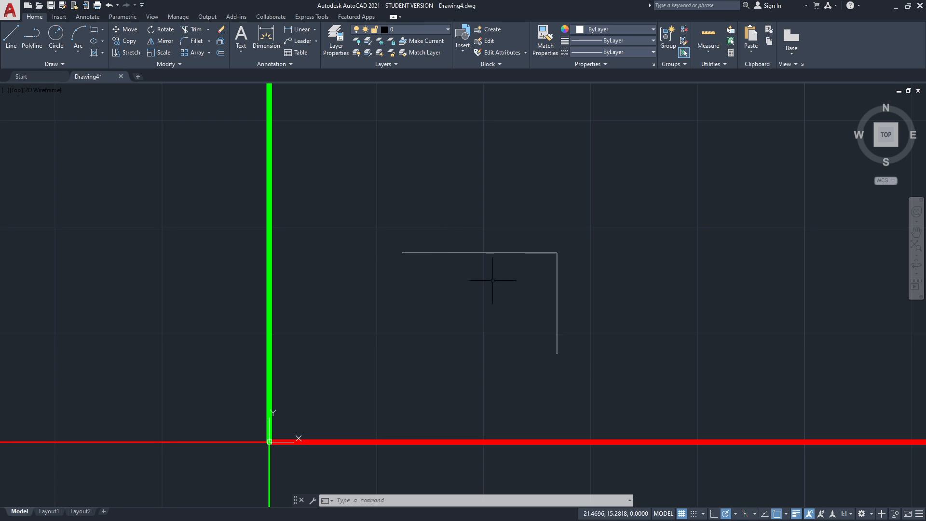
Start a line to the right of the vertical line and try the Intersection and Nearest snap overrides for its next point.
{"action": "key", "text": "space"}
{"action": "left_click", "coordinate": [722, 329]}
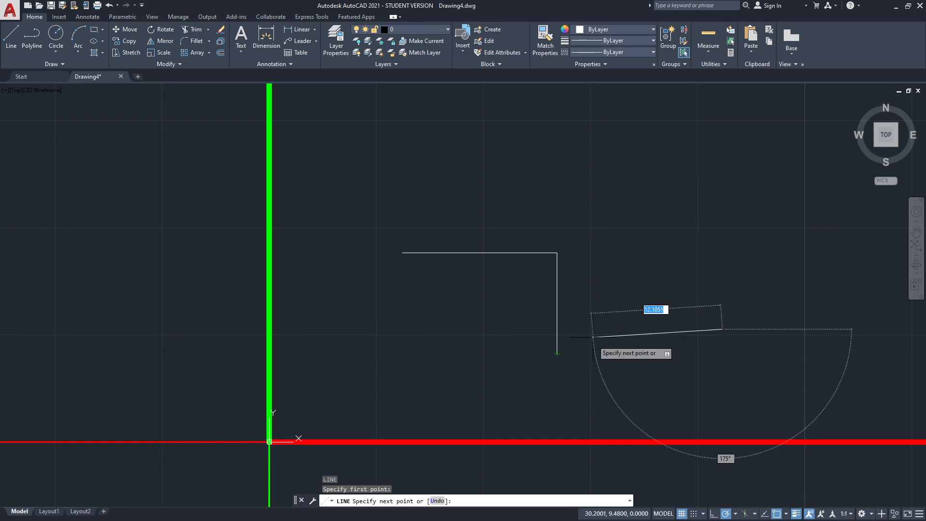
{"action": "right_click", "coordinate": [411, 288], "text": "shift"}
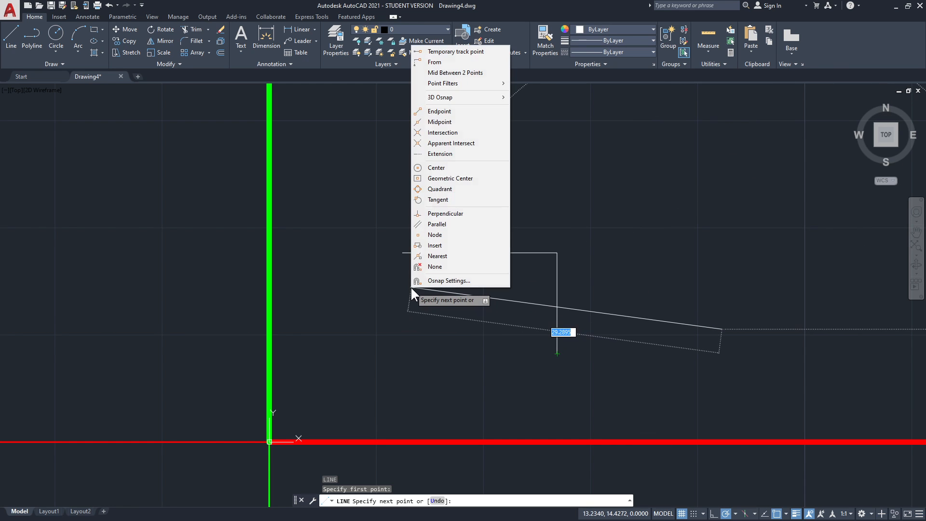
{"action": "left_click", "coordinate": [442, 132]}
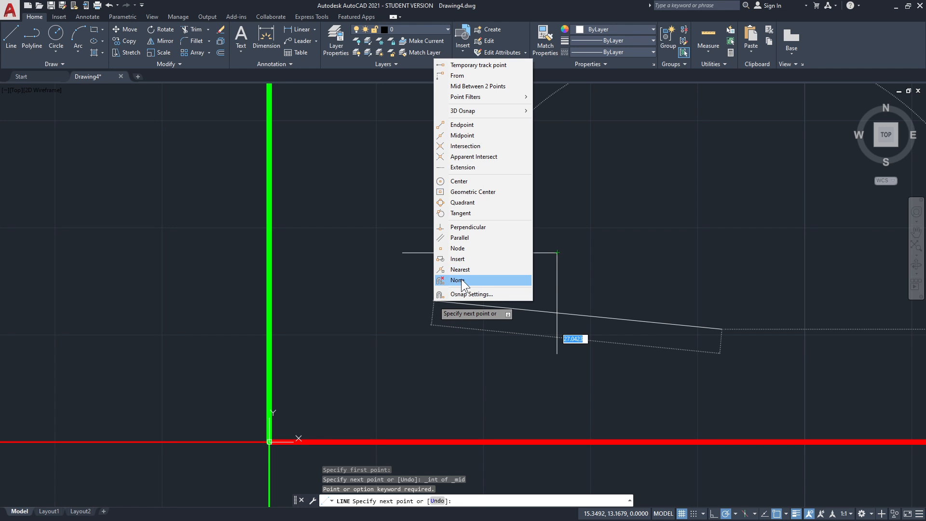
{"action": "left_click", "coordinate": [461, 271]}
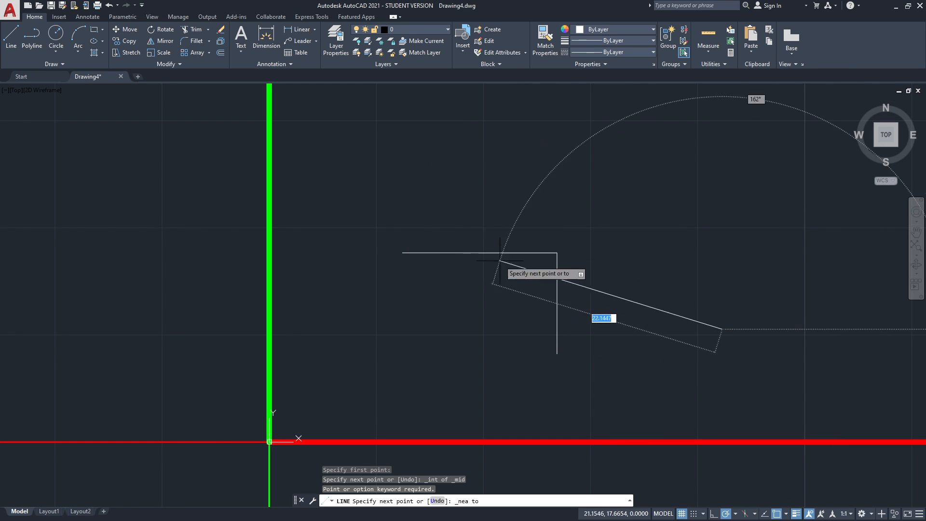
Open the object snap settings during the line command and turn on object snap tracking.
{"action": "right_click", "coordinate": [489, 317], "text": "shift"}
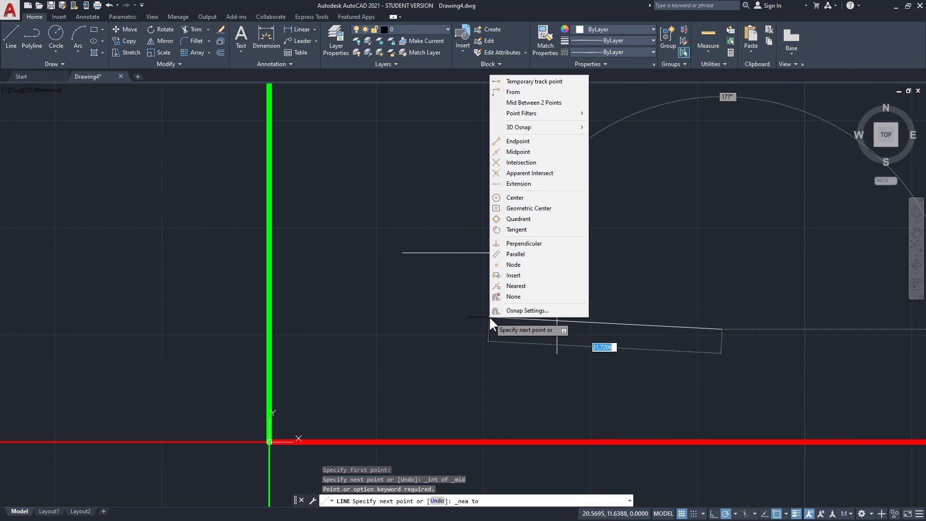
{"action": "left_click", "coordinate": [519, 310]}
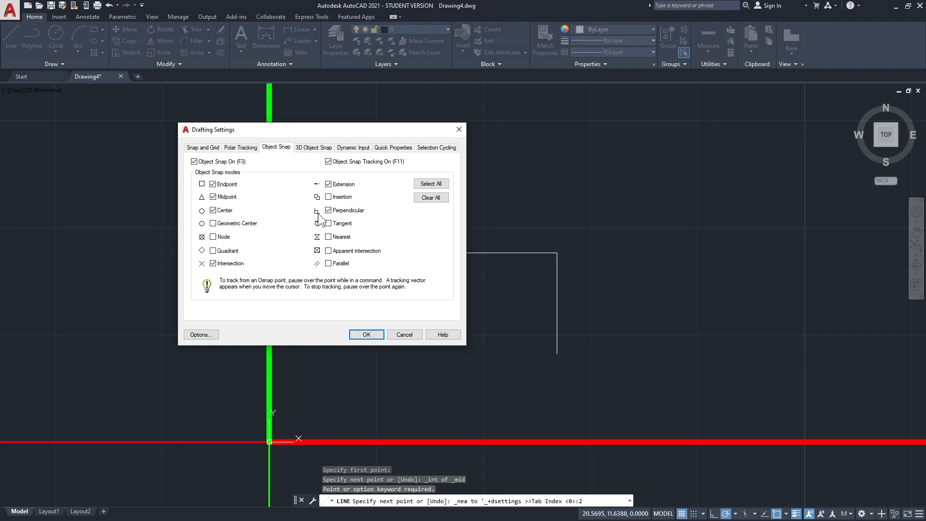
{"action": "left_click", "coordinate": [328, 162]}
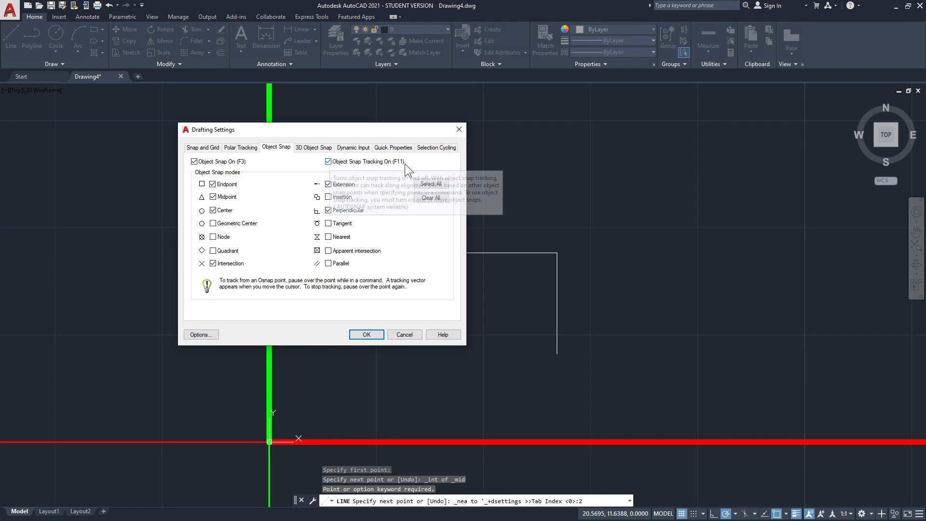